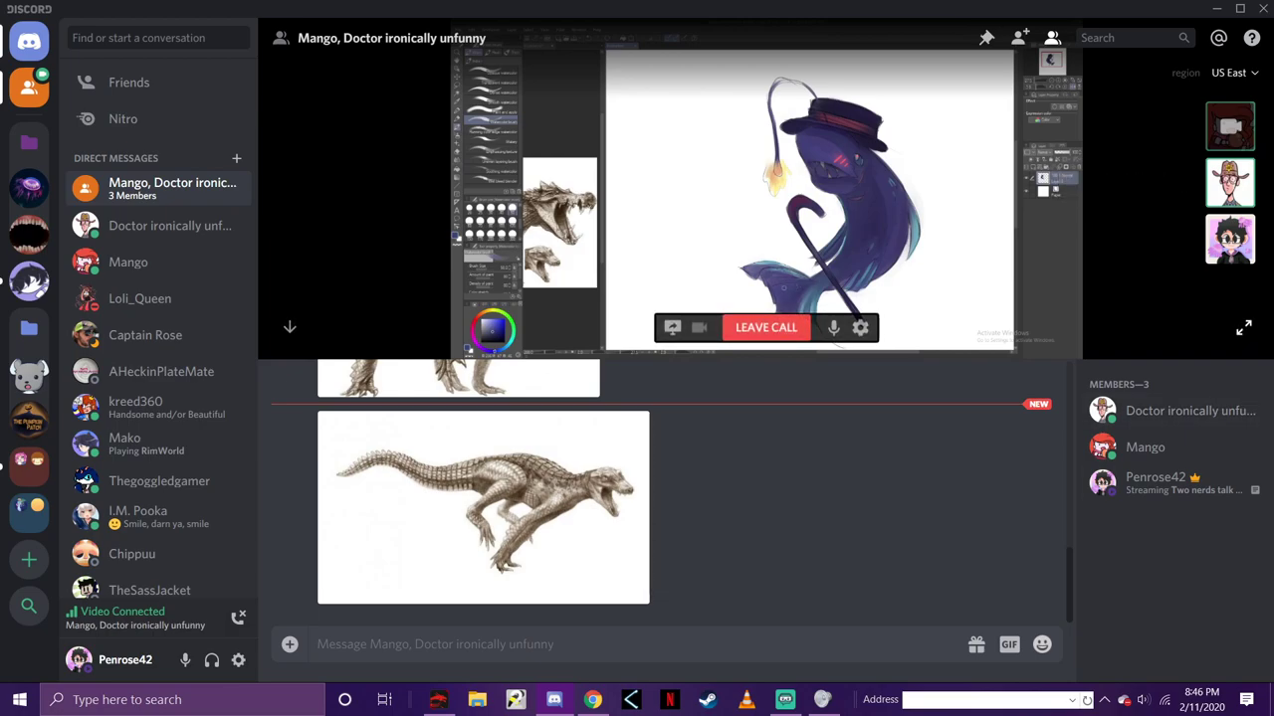
Step: Expand the shared drawing stream in the group call to full screen
click(1242, 327)
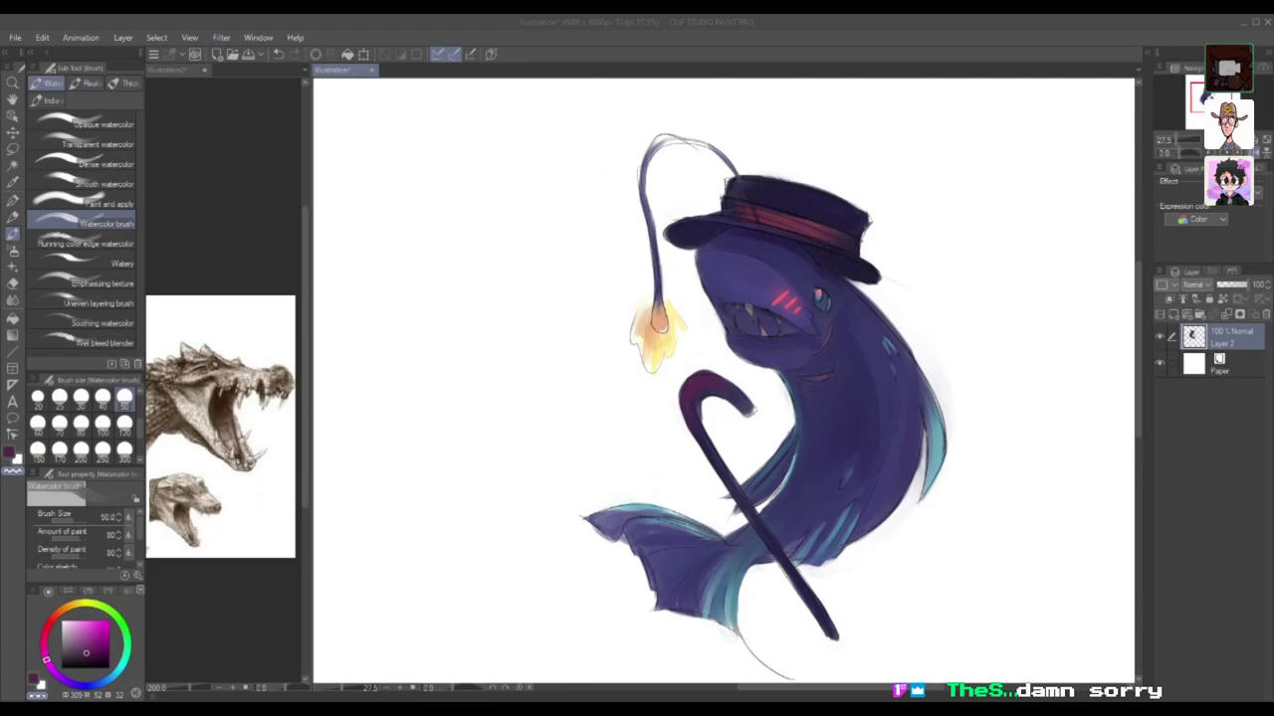
click(44, 638)
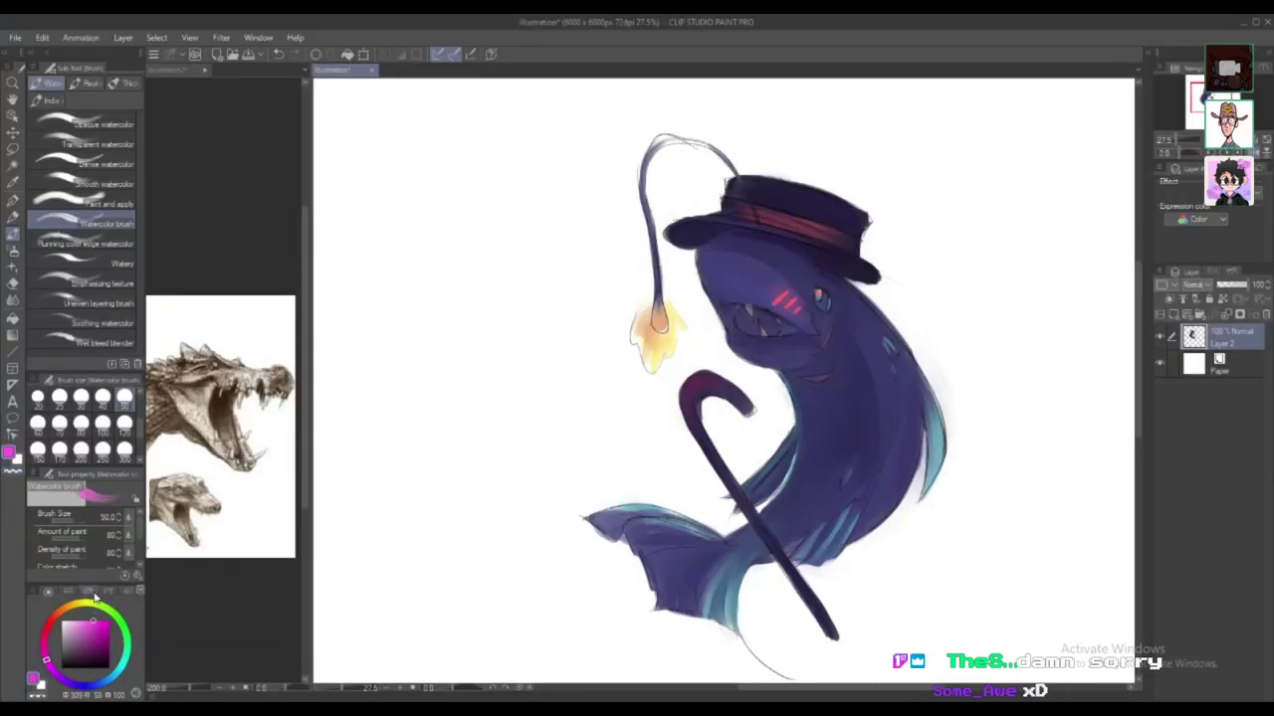
drag(45, 638, 47, 627)
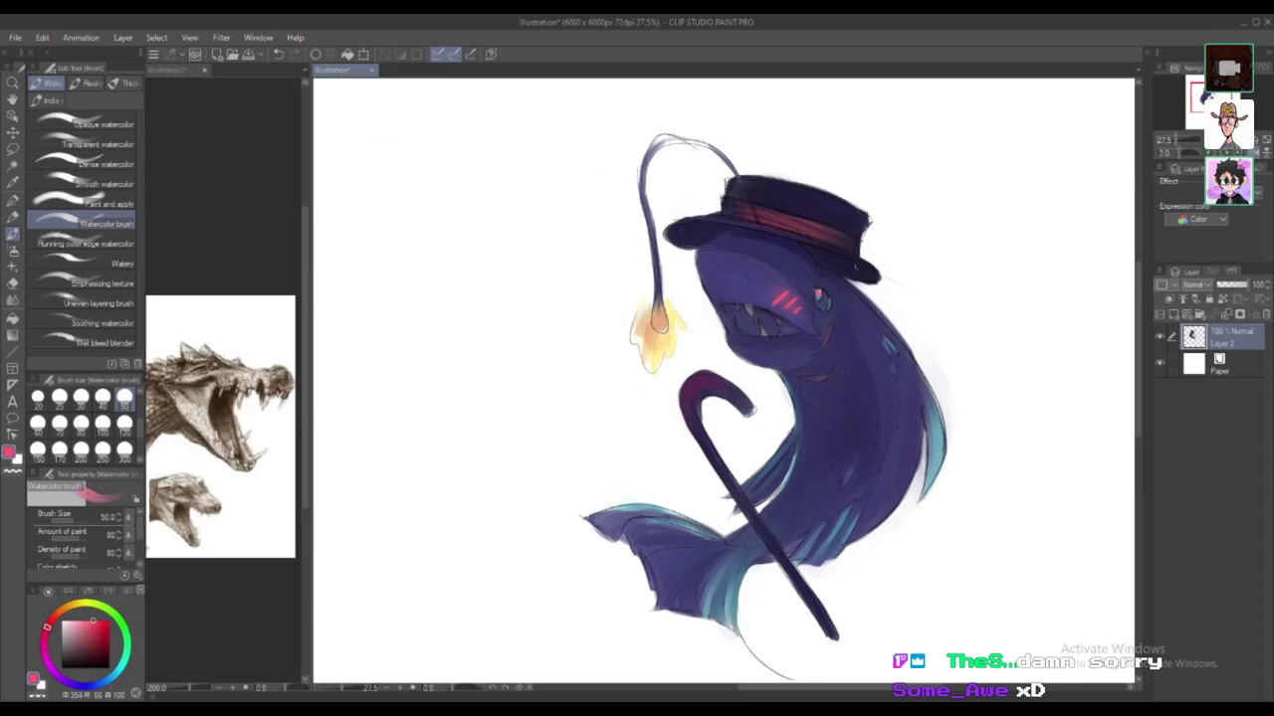
drag(920, 249, 911, 279)
key(ctrl+z)
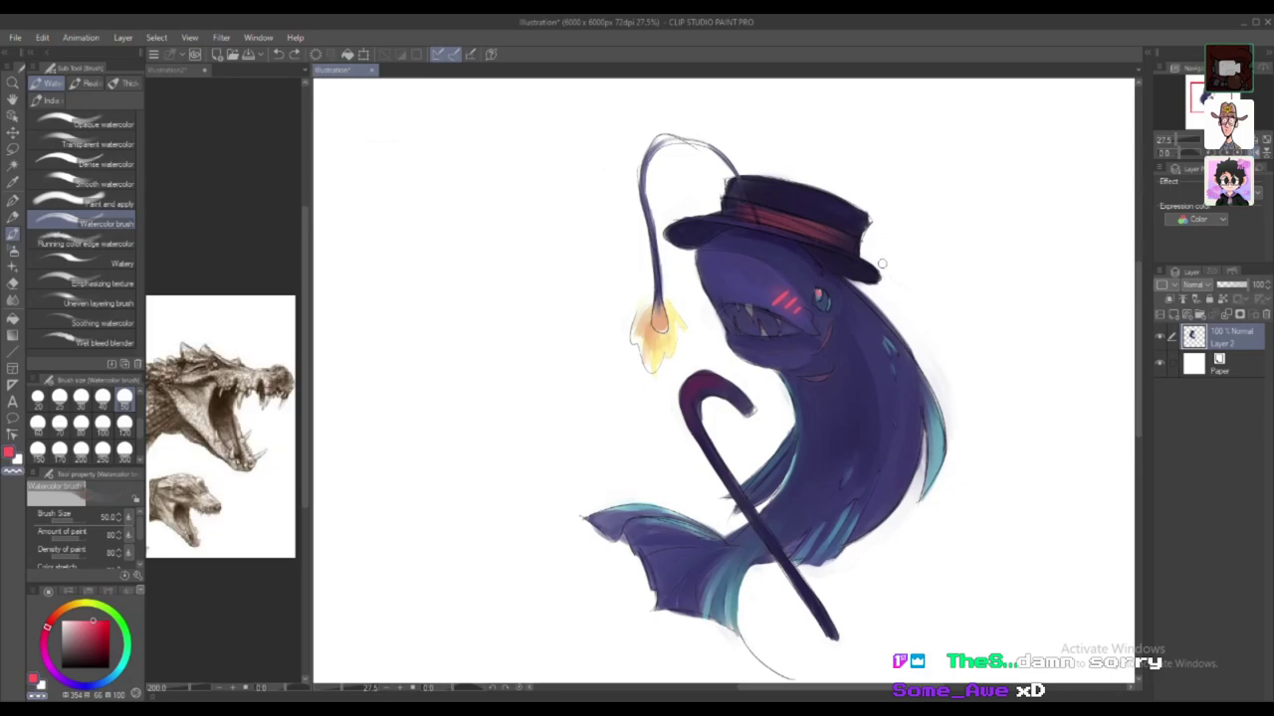
Step: Sample pink from the fish's eye and hand-letter "OwO" next to the cane, with small accent strokes below and beside it
alt+click(824, 302)
alt+click(820, 294)
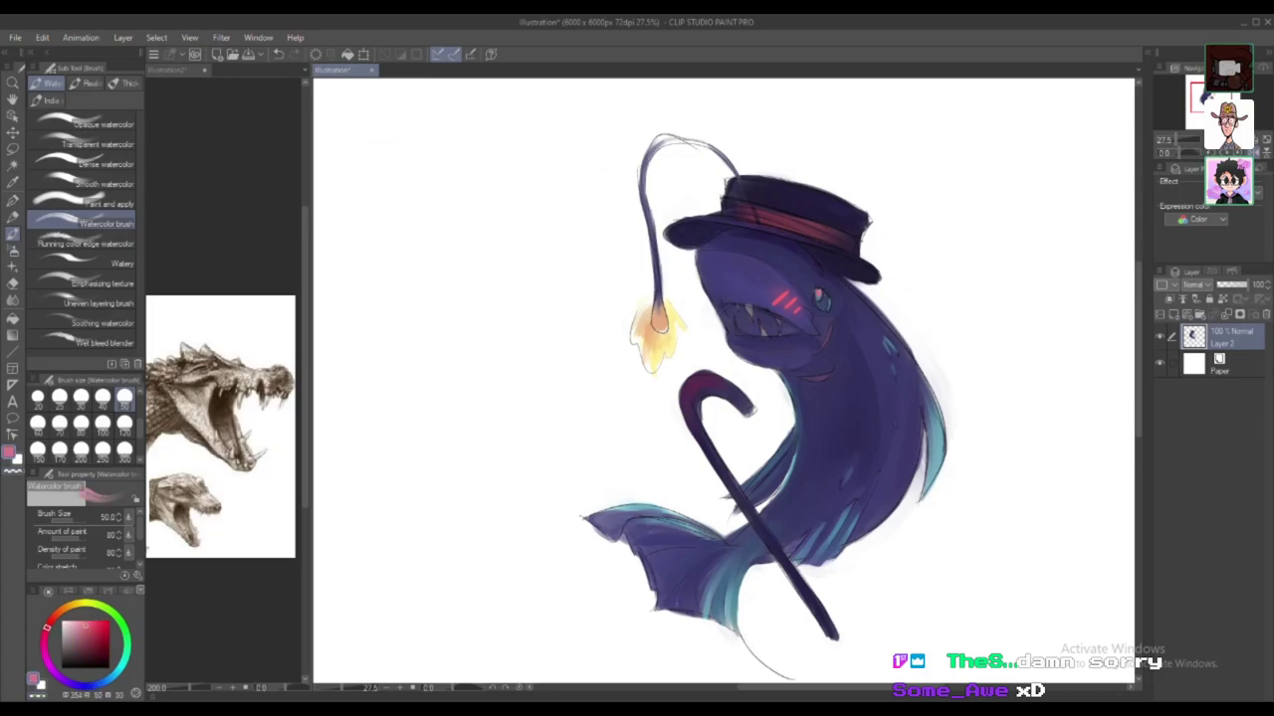
mouse_move(581, 400)
mouse_down()
mouse_move(577, 431)
mouse_move(583, 398)
mouse_move(624, 406)
mouse_move(674, 390)
mouse_move(657, 380)
mouse_up()
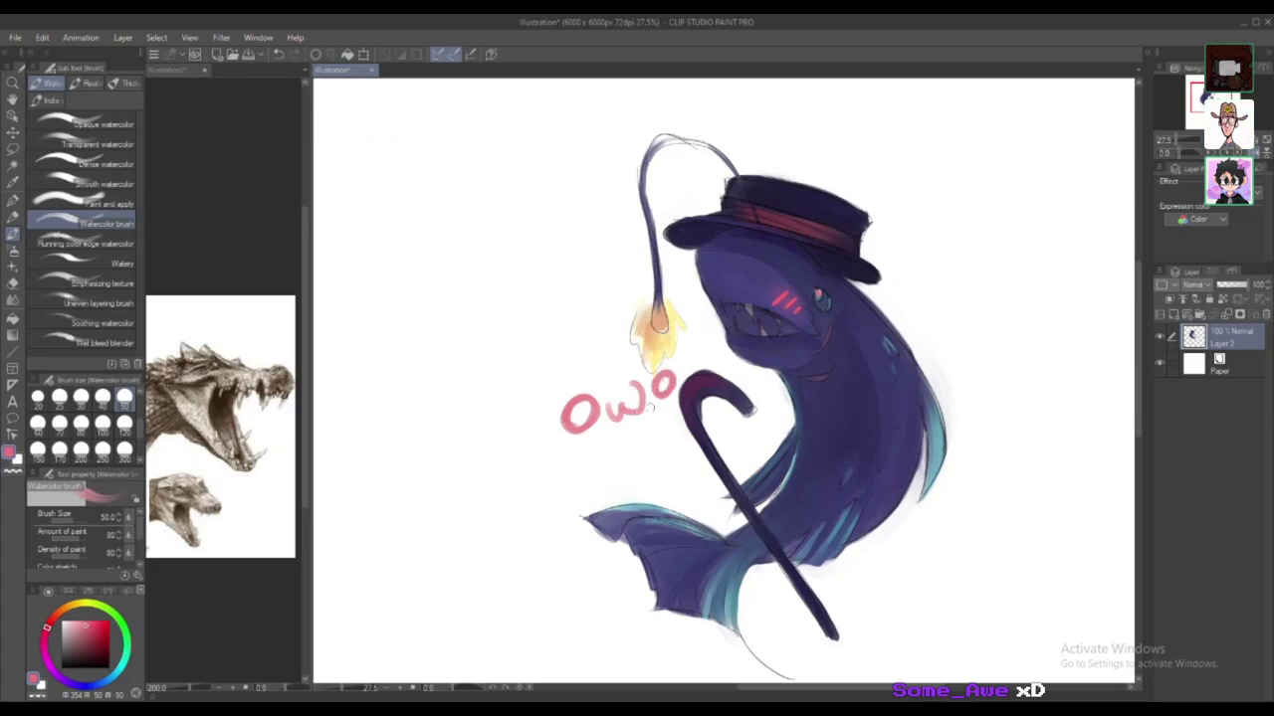
drag(609, 438, 629, 441)
drag(712, 351, 686, 365)
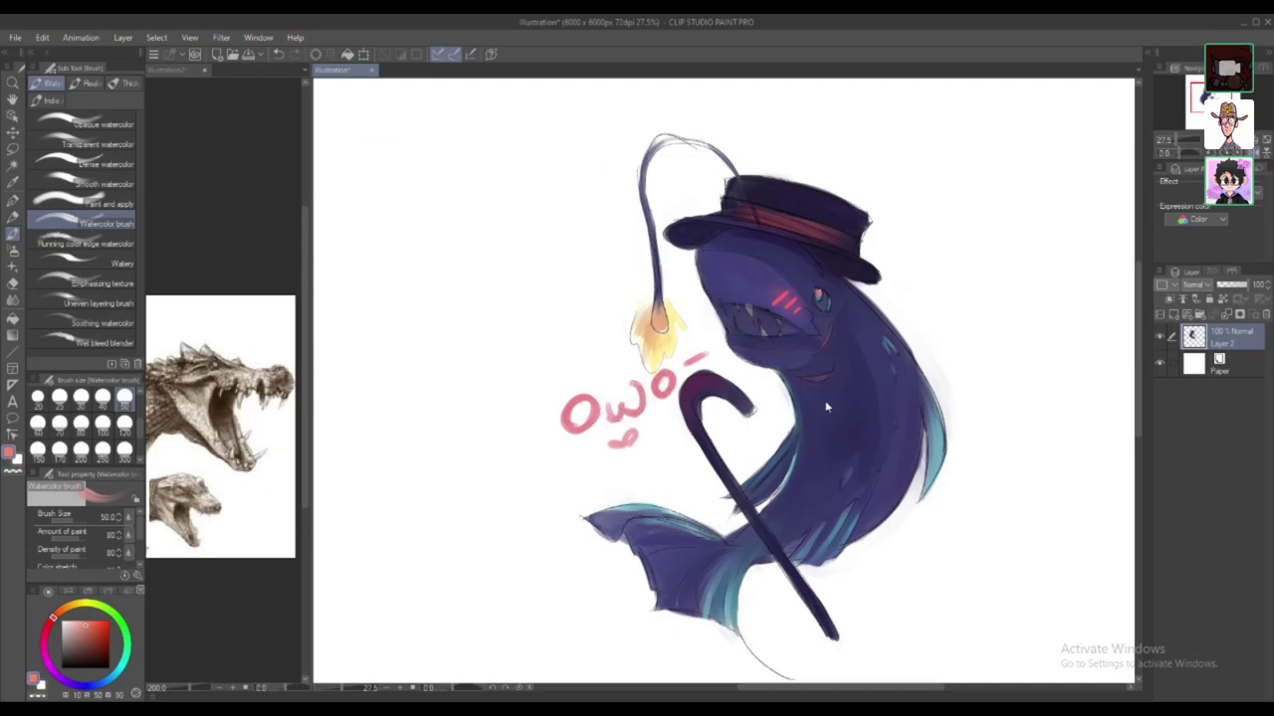
Step: Add a new layer above the fish painting and choose the Real pencil for sketching on the empty canvas area
mouse_move(842, 400)
mouse_down()
mouse_move(534, 442)
mouse_move(456, 494)
mouse_move(465, 523)
mouse_move(555, 541)
mouse_move(575, 562)
mouse_move(528, 649)
mouse_up()
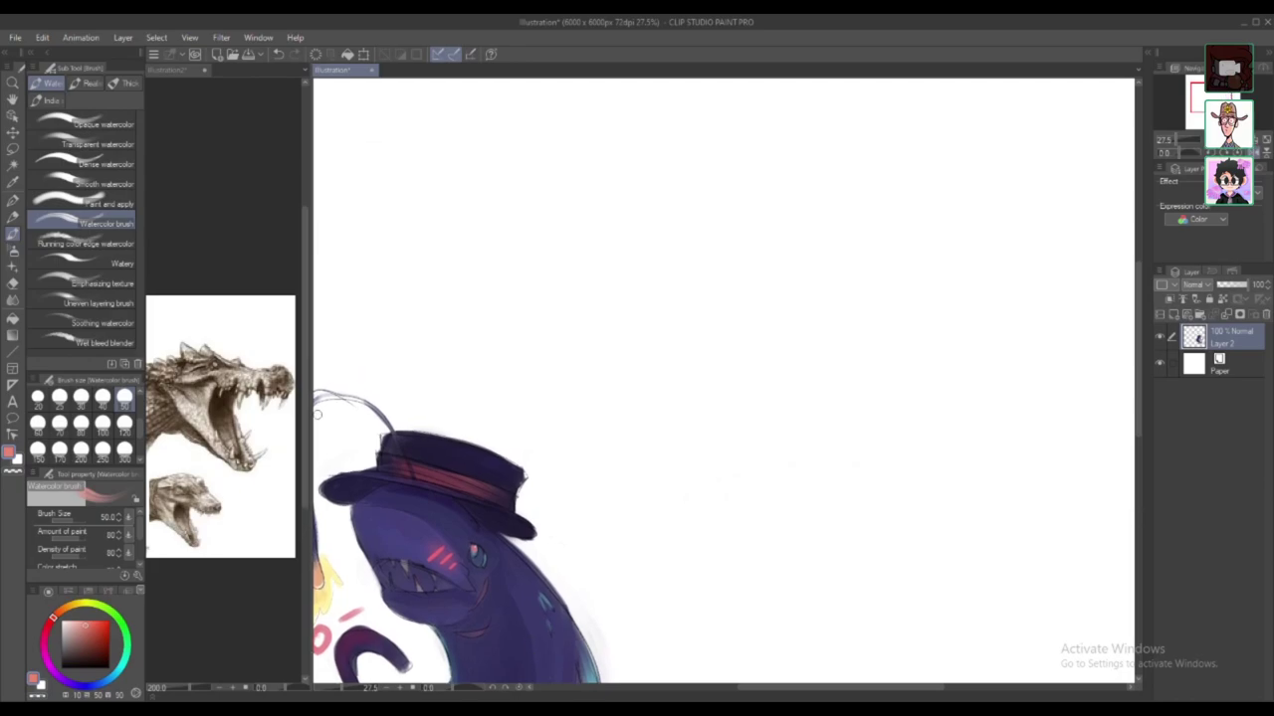
click(12, 217)
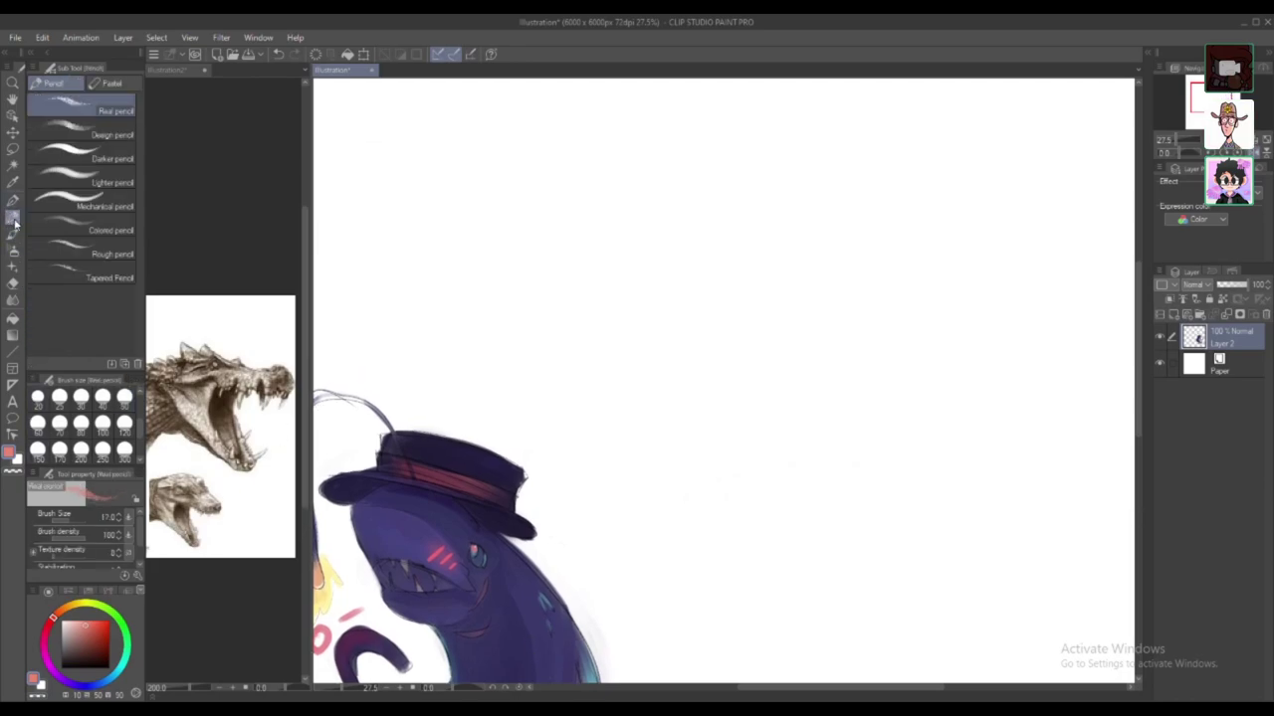
click(1181, 312)
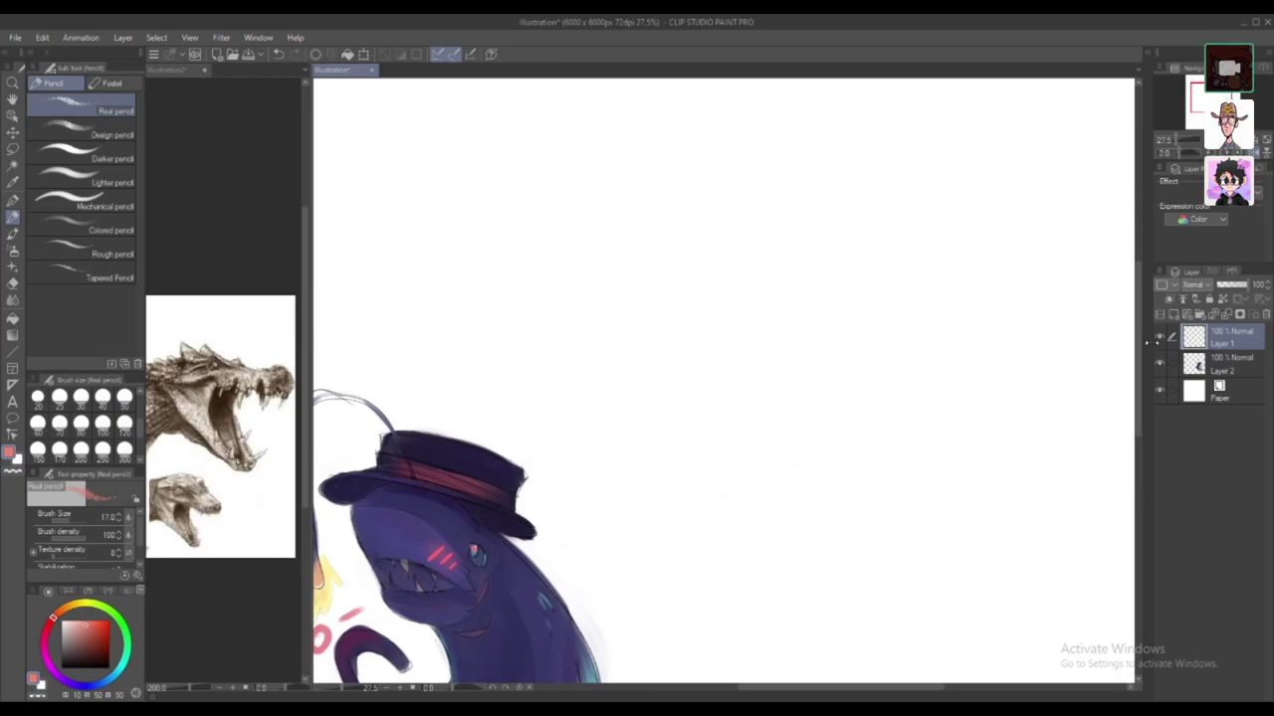
click(170, 71)
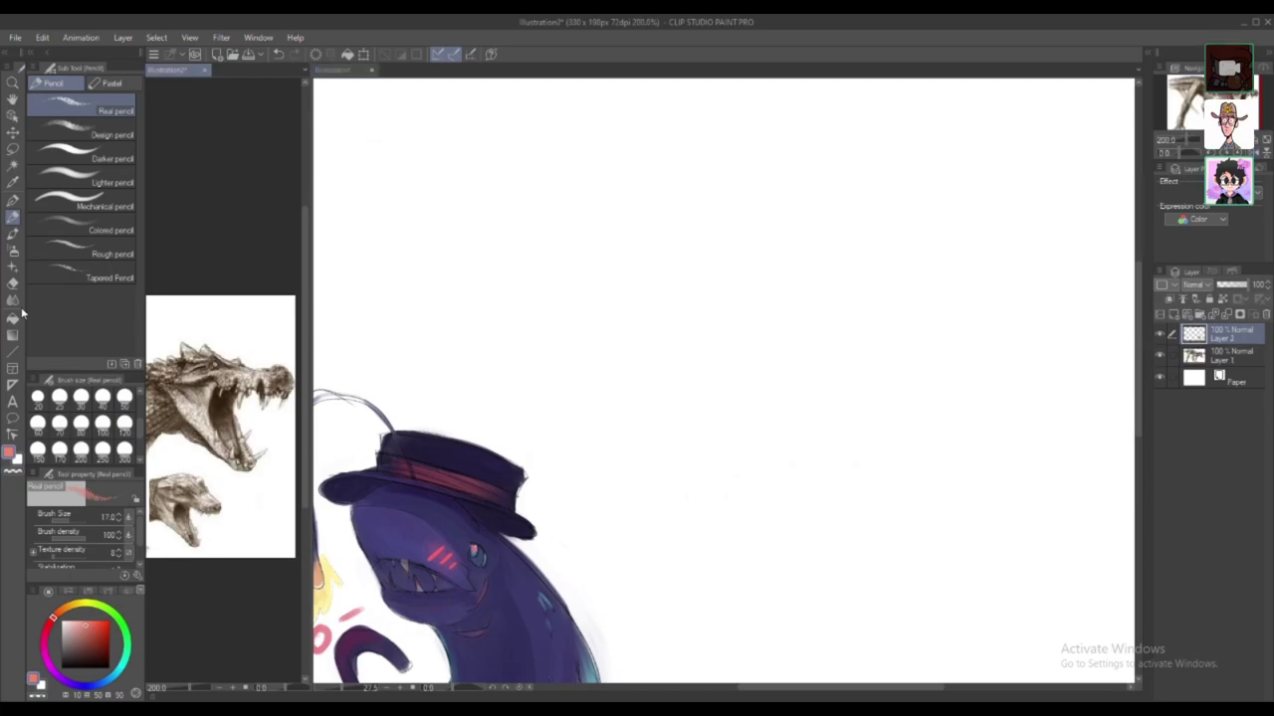
click(12, 235)
click(13, 218)
click(342, 708)
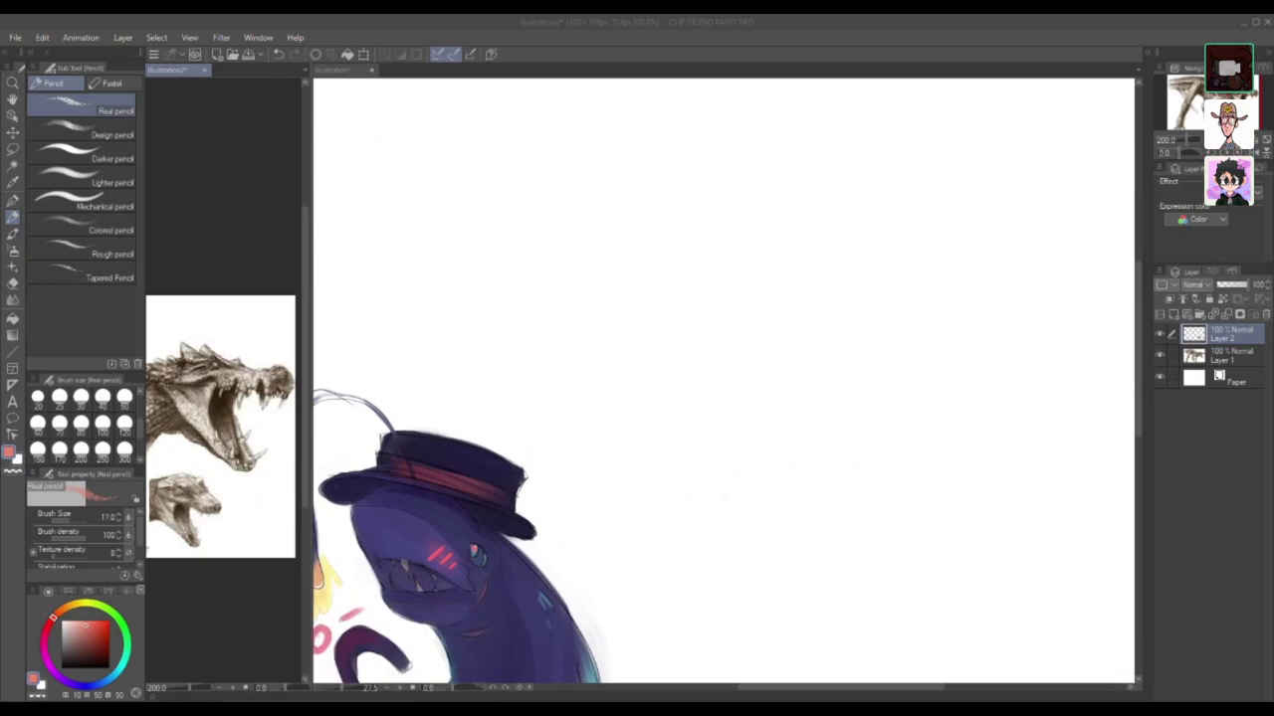
click(753, 392)
drag(768, 273, 741, 378)
key(ctrl+z)
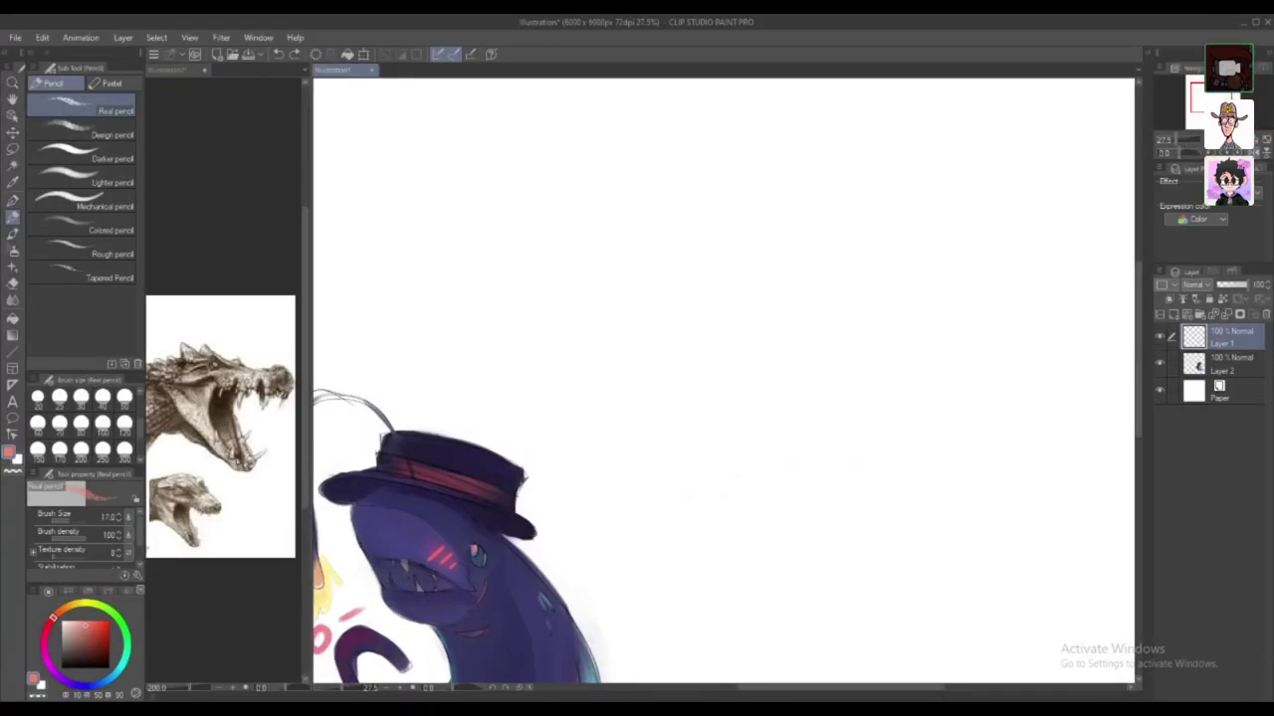
key(ctrl+z)
mouse_move(782, 235)
mouse_down()
mouse_move(760, 237)
mouse_move(808, 263)
mouse_move(799, 287)
mouse_move(771, 231)
mouse_move(733, 255)
mouse_up()
key(ctrl+z)
key(ctrl+z)
key(ctrl+z)
click(344, 708)
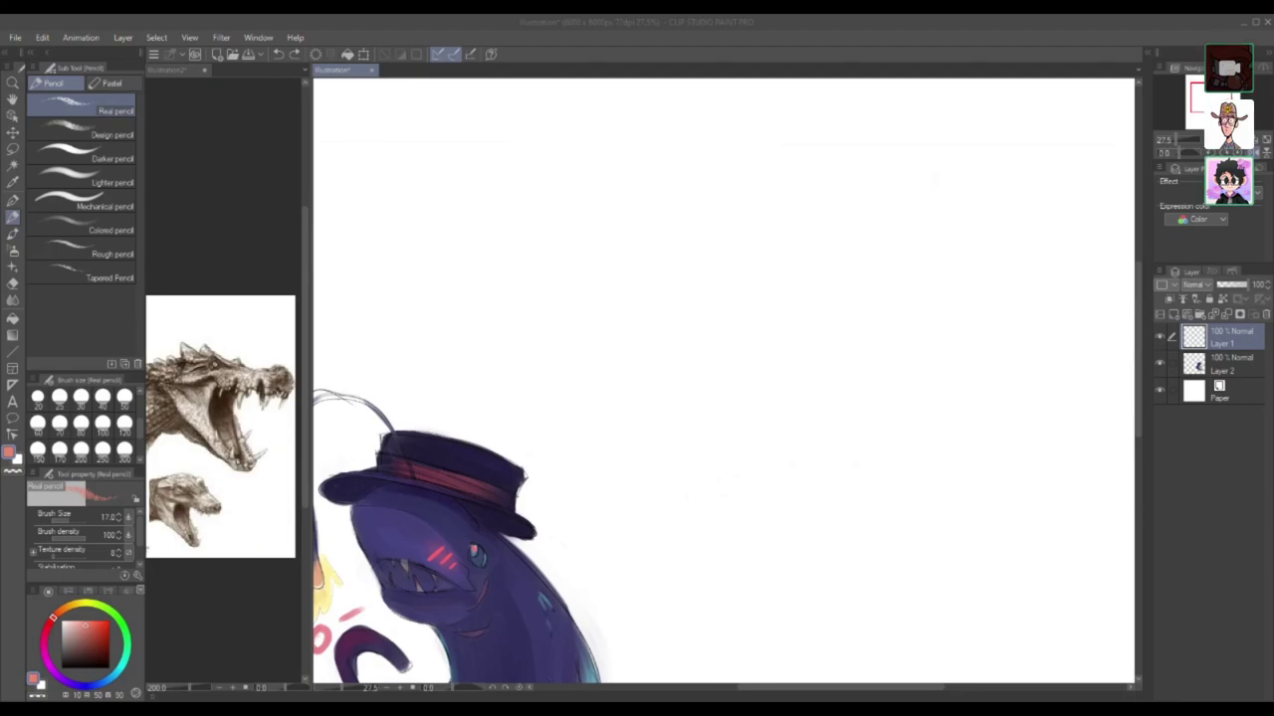
Step: Bring in the nautilus photo as a separate reference canvas and enlarge it to 220%
click(222, 292)
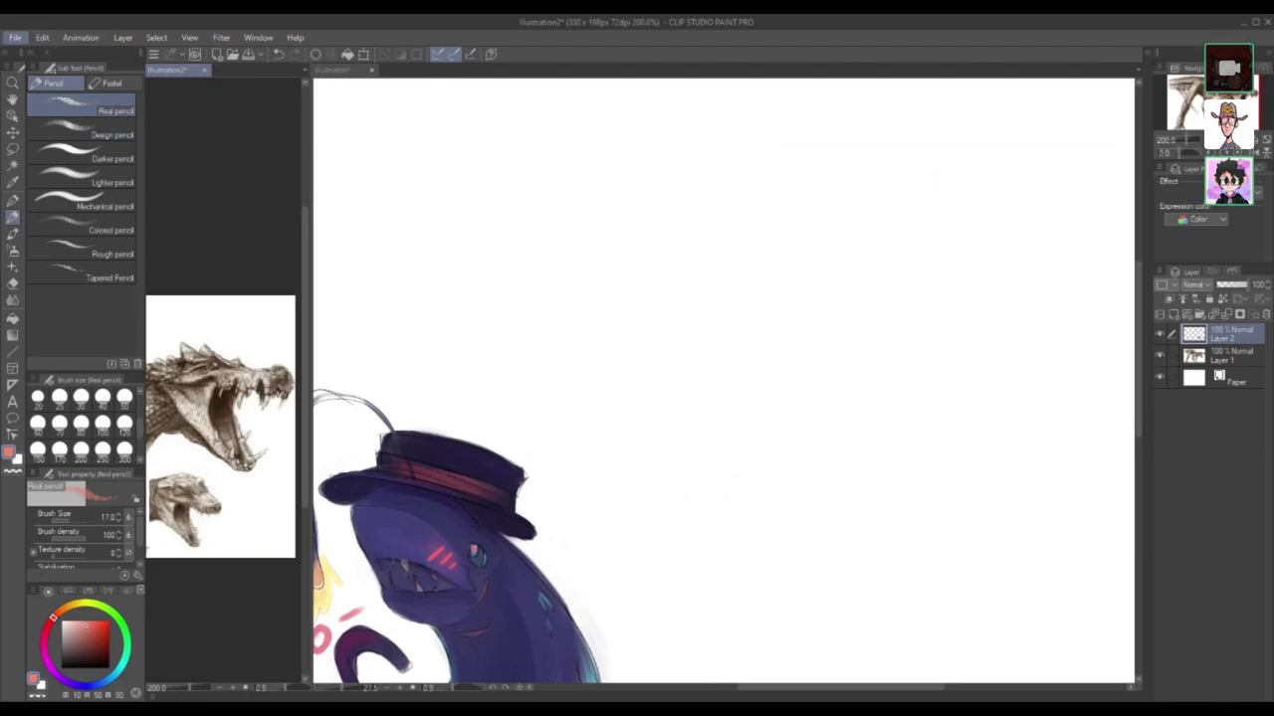
key(ctrl+Tab)
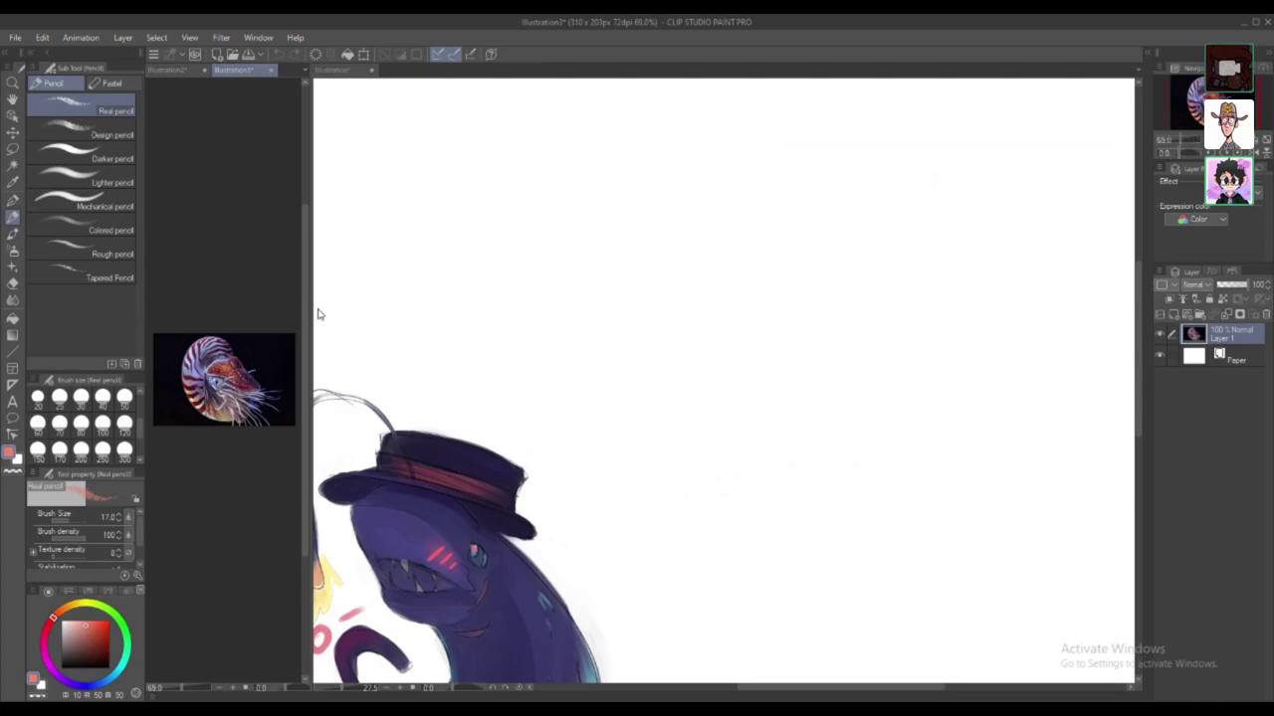
scroll(239, 378, up, 3)
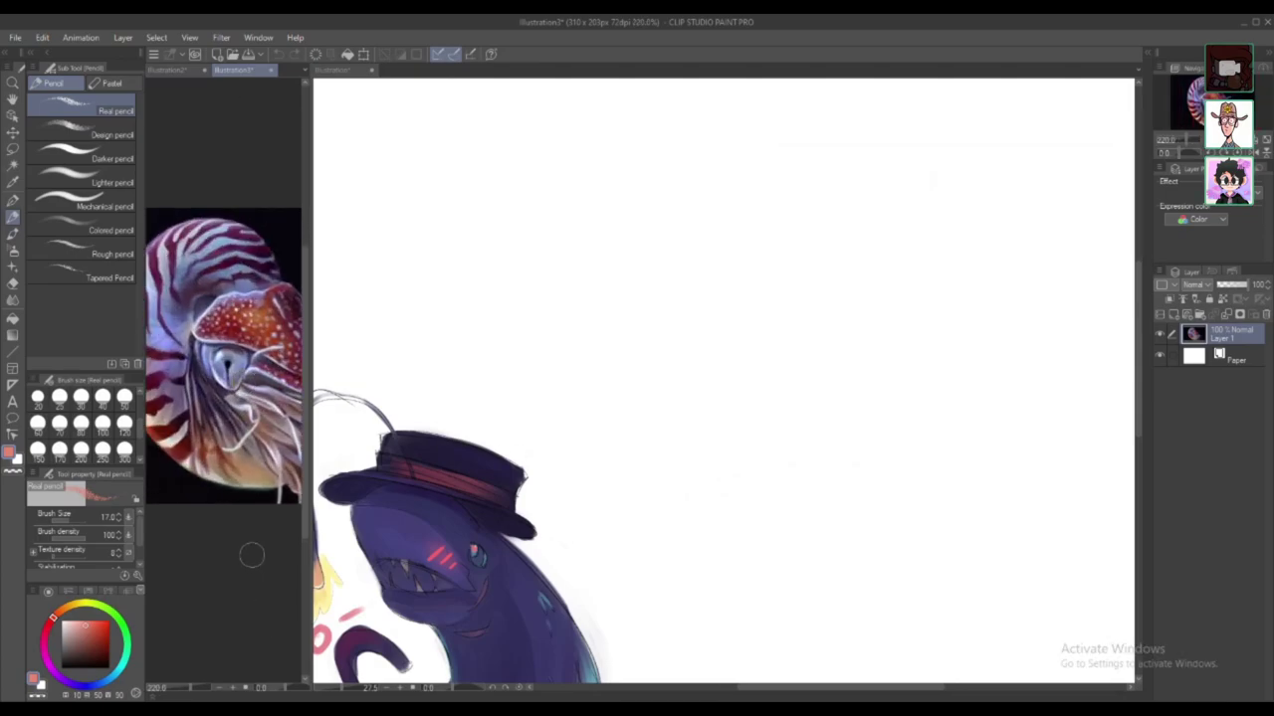
Step: Hide the palettes and sketch overlapping rough ovals for the nautilus shell in the empty area above the fish
click(712, 296)
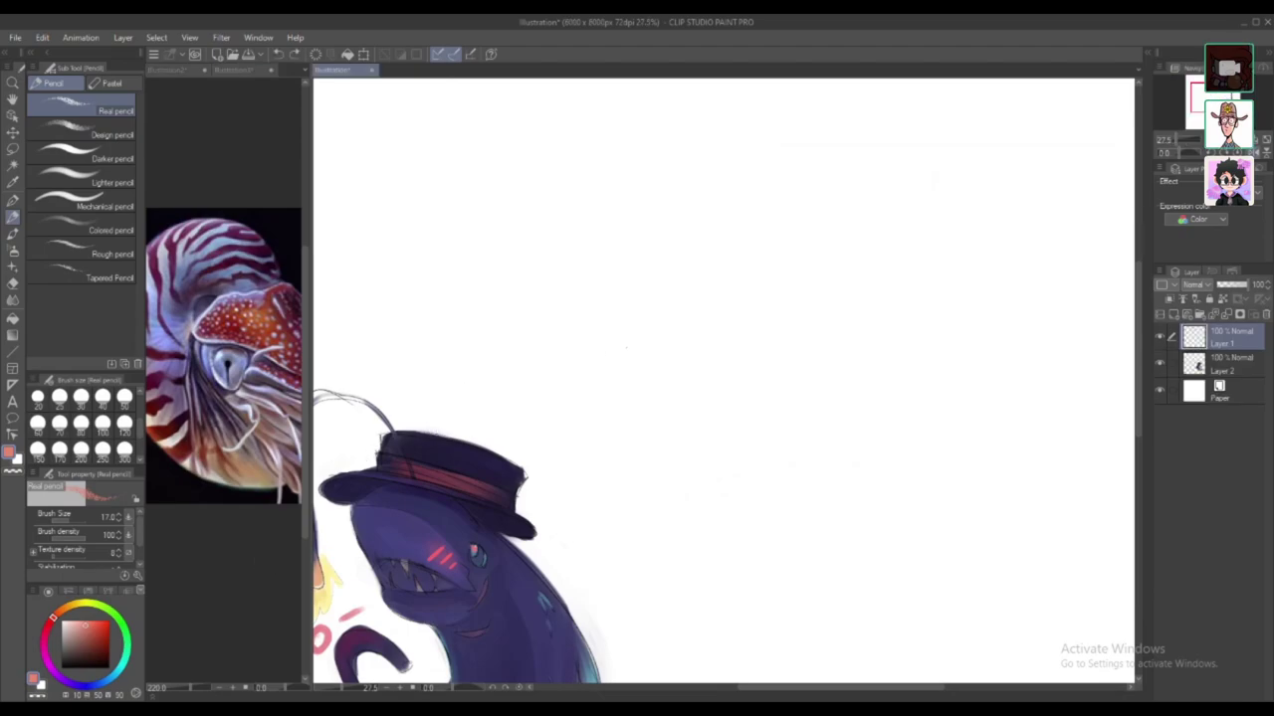
mouse_move(712, 293)
mouse_down()
mouse_move(652, 399)
mouse_move(765, 341)
mouse_up()
key(ctrl+z)
key(Tab)
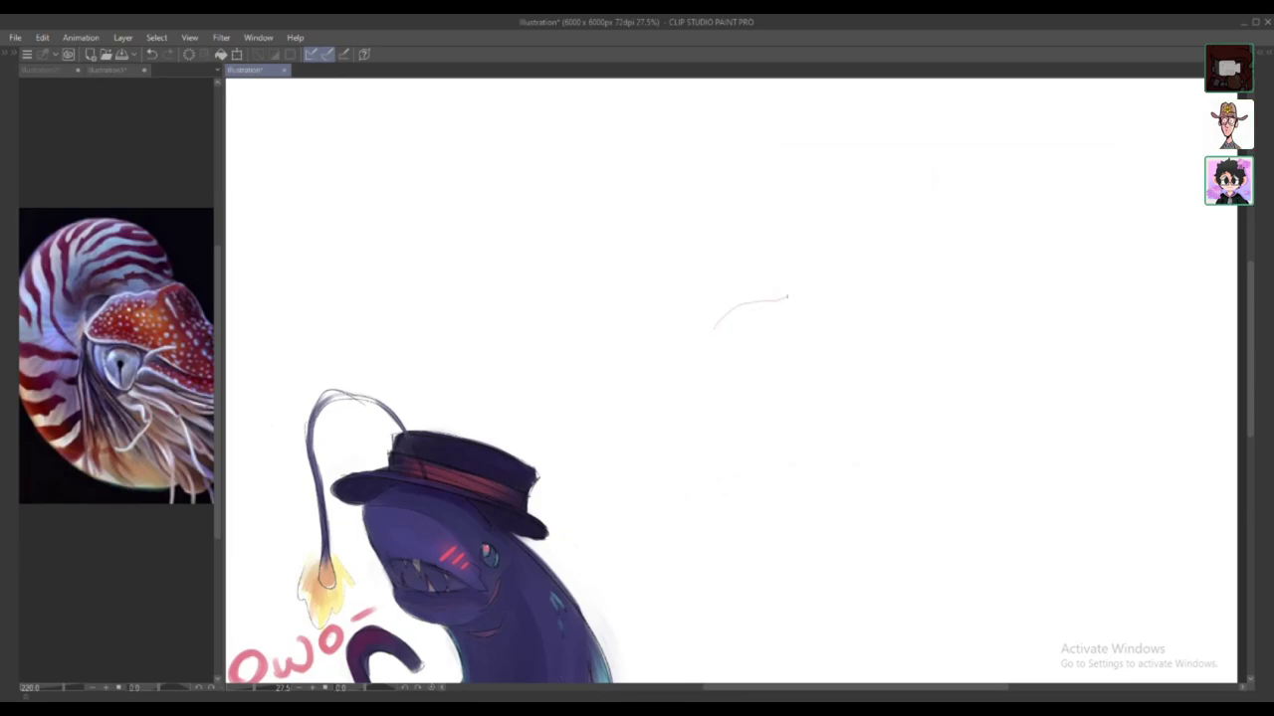
key(ctrl+z)
mouse_move(779, 207)
mouse_down()
mouse_move(779, 364)
mouse_move(766, 204)
mouse_up()
drag(793, 401, 738, 196)
key(ctrl+z)
drag(822, 366, 804, 235)
key(ctrl+z)
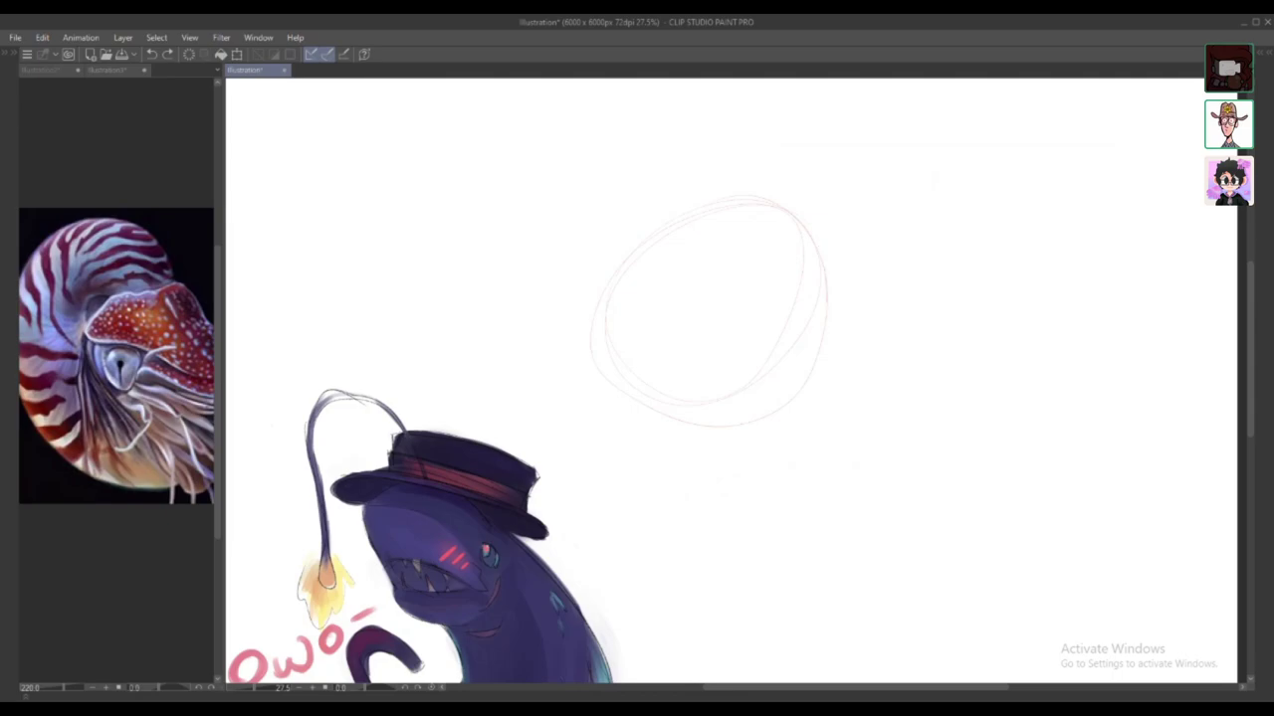
Step: Try to strengthen the shell outline and sketch a small curl in the lower middle of the oval
drag(799, 392, 824, 334)
key(ctrl+z)
mouse_move(719, 310)
mouse_down()
mouse_move(703, 354)
mouse_move(734, 336)
mouse_move(704, 374)
mouse_up()
key(ctrl+z)
key(ctrl+z)
key(ctrl+z)
mouse_move(729, 332)
mouse_down()
mouse_move(704, 373)
mouse_move(729, 344)
mouse_up()
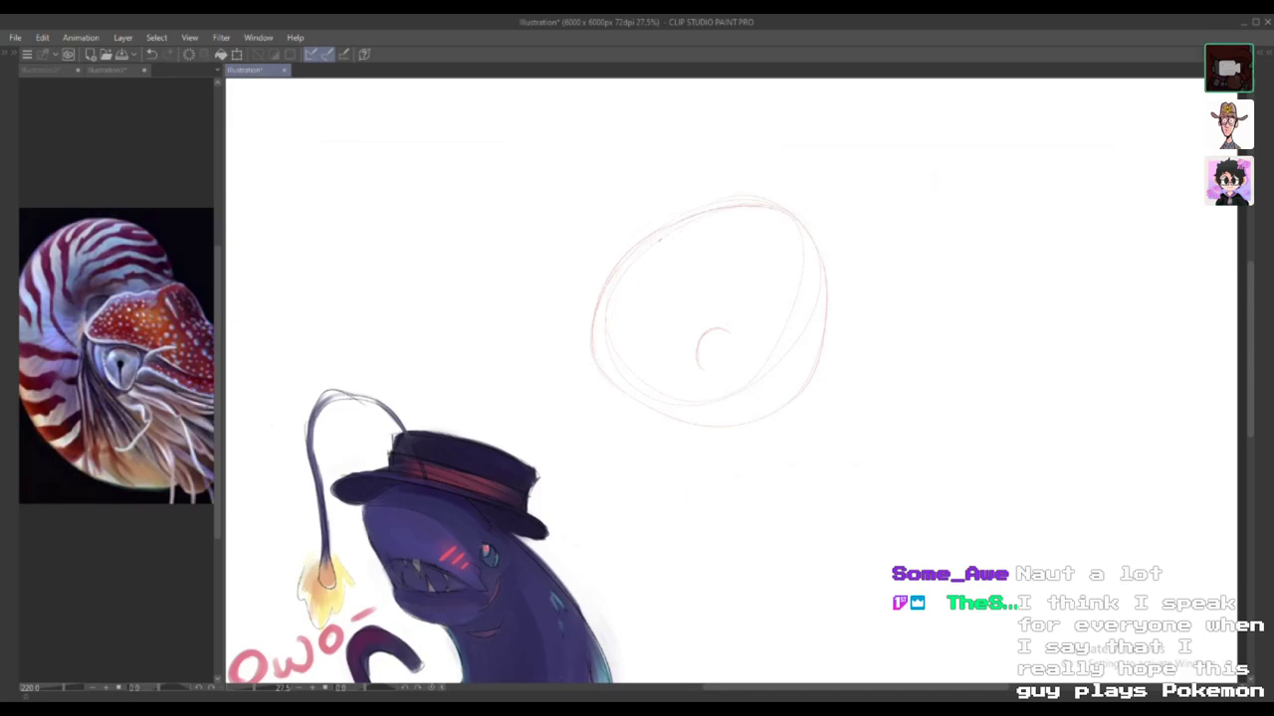
Step: Try to sketch the hood's upper line from the small curl across to the shell's outer edge and down its front
mouse_move(802, 221)
mouse_down()
mouse_move(816, 352)
mouse_move(826, 332)
mouse_up()
key(ctrl+z)
drag(737, 339, 822, 294)
key(ctrl+z)
mouse_move(731, 328)
mouse_down()
mouse_move(818, 298)
mouse_move(837, 320)
mouse_move(816, 372)
mouse_up()
key(ctrl+z)
drag(836, 331, 825, 376)
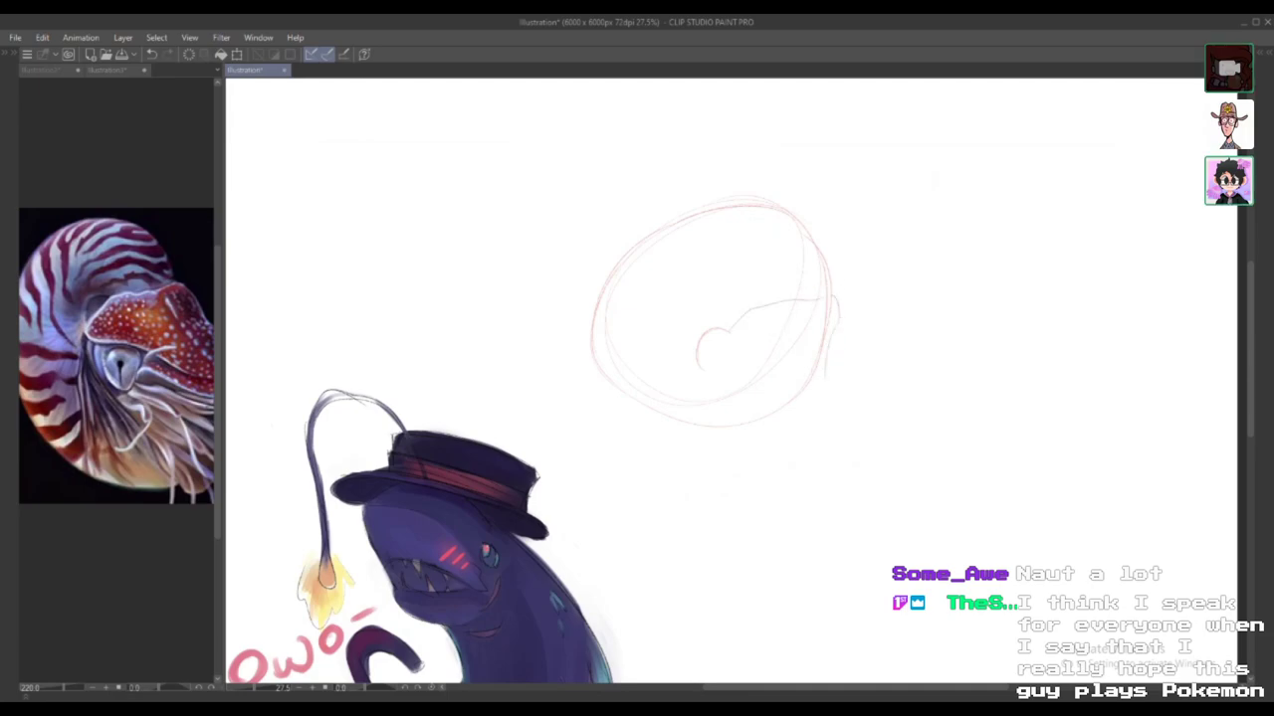
Step: Reframe the nautilus reference to examine the shell, hood, eye and tentacles together
click(159, 650)
scroll(160, 648, down, 5)
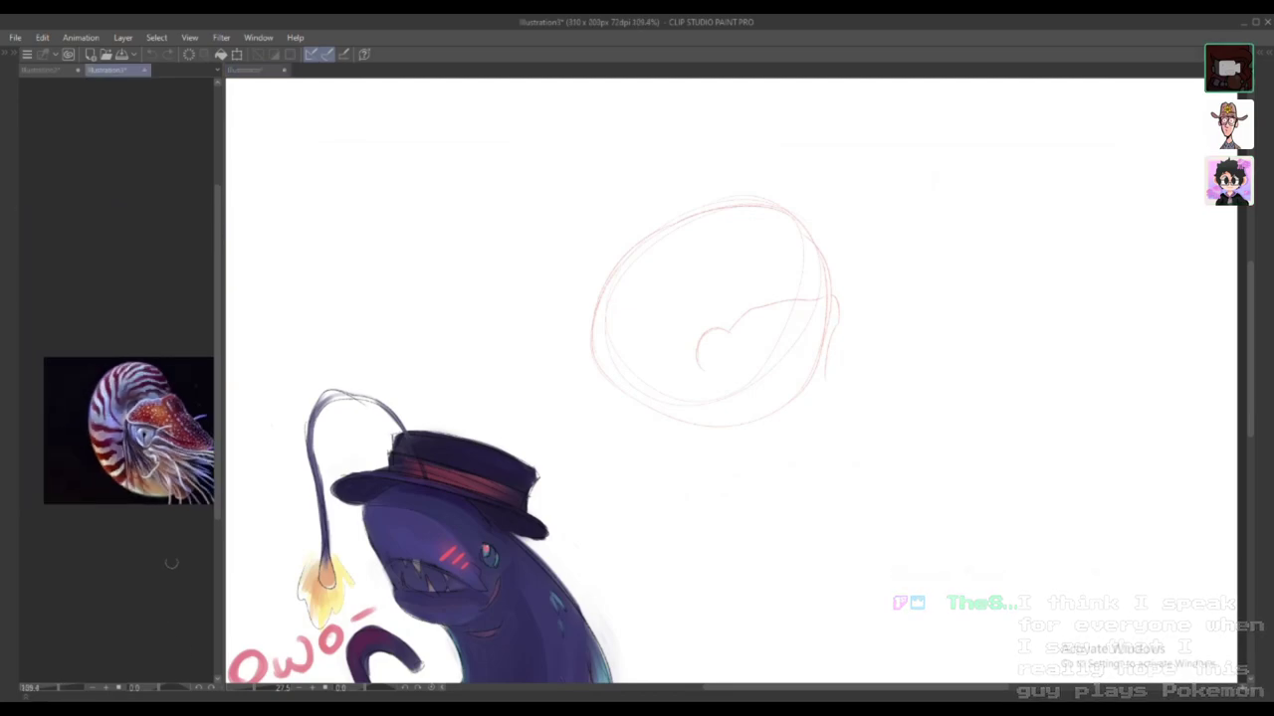
scroll(171, 563, down, 2)
scroll(172, 557, up, 2)
drag(213, 338, 213, 494)
scroll(165, 517, down, 4)
scroll(165, 518, up, 1)
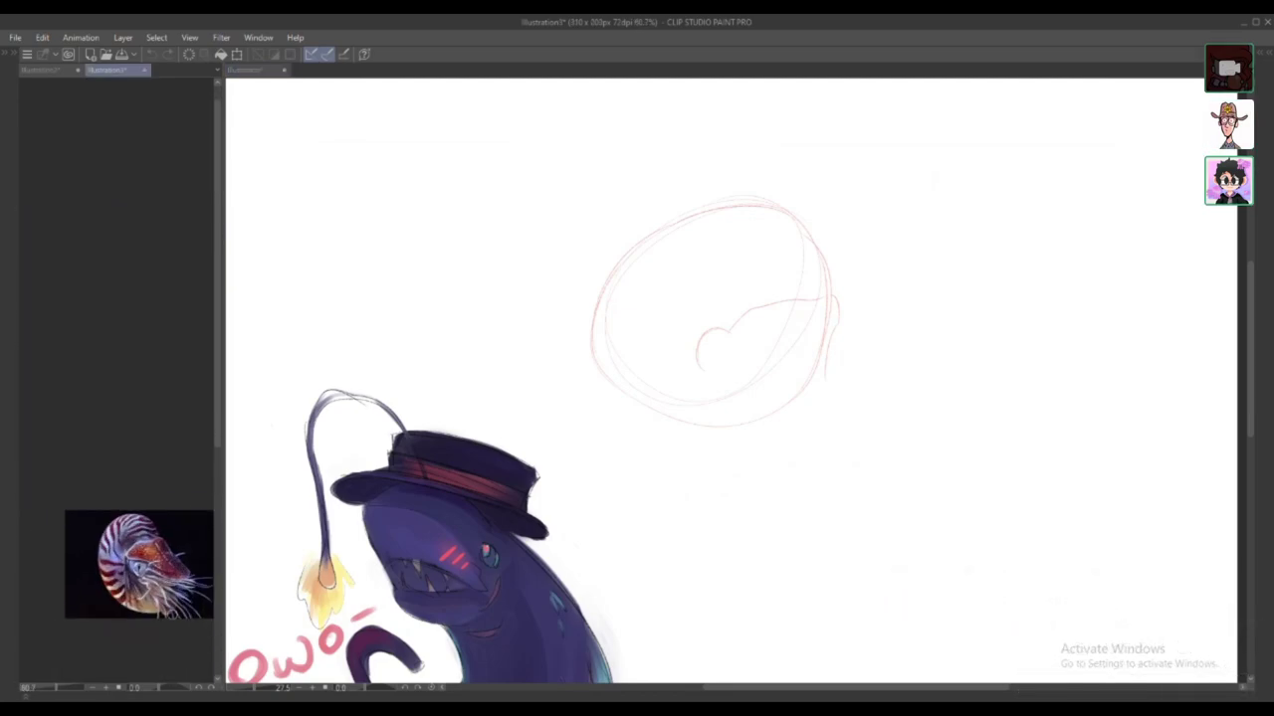
scroll(145, 605, up, 6)
scroll(162, 597, down, 3)
scroll(150, 572, up, 2)
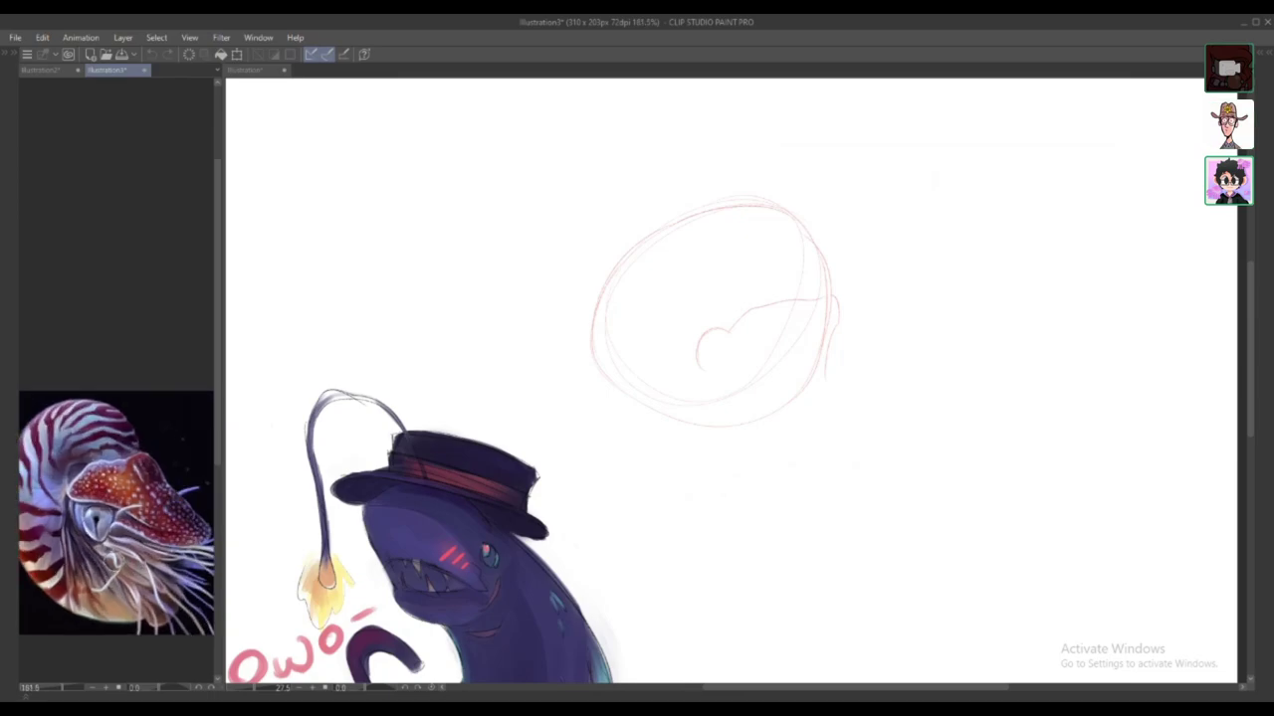
Step: Undo the hood line, the small curl and the extra outline strokes back to the rough shell ovals
click(762, 341)
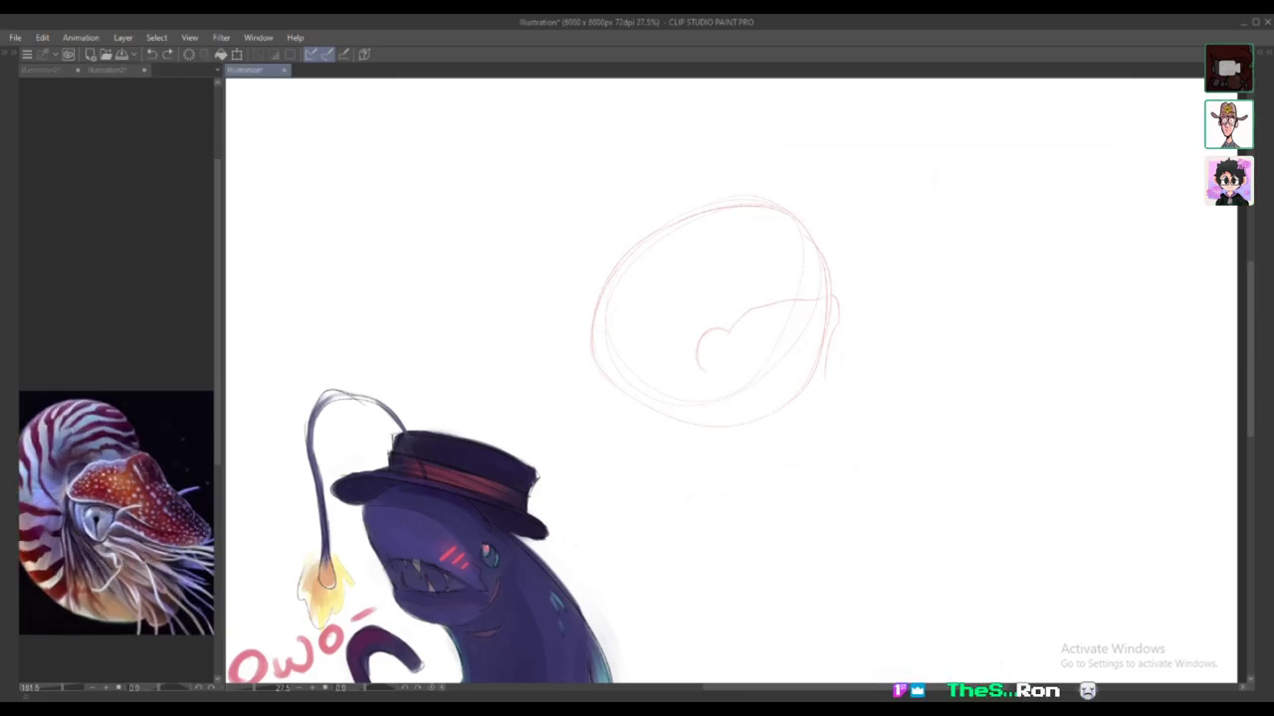
key(ctrl+z)
key(ctrl+z)
key(ctrl+z)
key(ctrl+z)
key(ctrl+z)
key(ctrl+z)
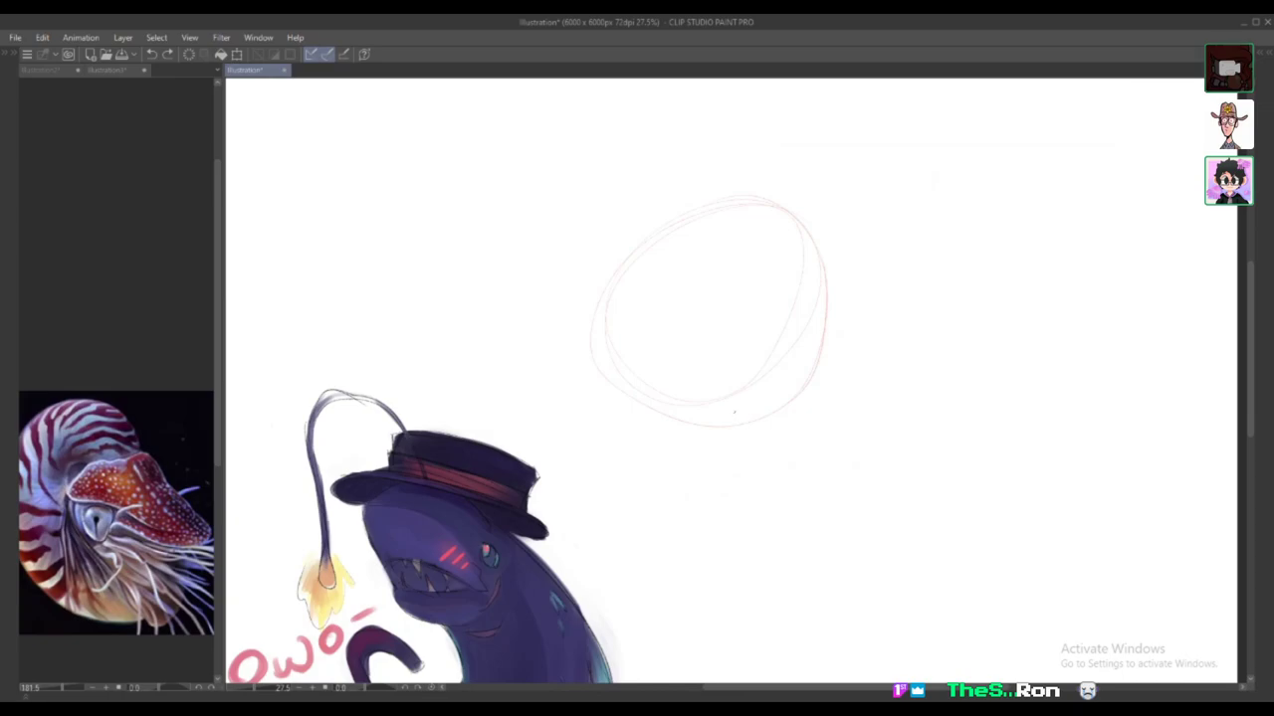
Step: Reinforce the lower-left curve of the nautilus shell outline with darker pencil strokes
mouse_move(777, 425)
mouse_down()
mouse_move(601, 310)
mouse_move(605, 357)
mouse_up()
key(ctrl+z)
mouse_move(731, 429)
mouse_down()
mouse_move(607, 380)
mouse_move(601, 342)
mouse_move(610, 356)
mouse_up()
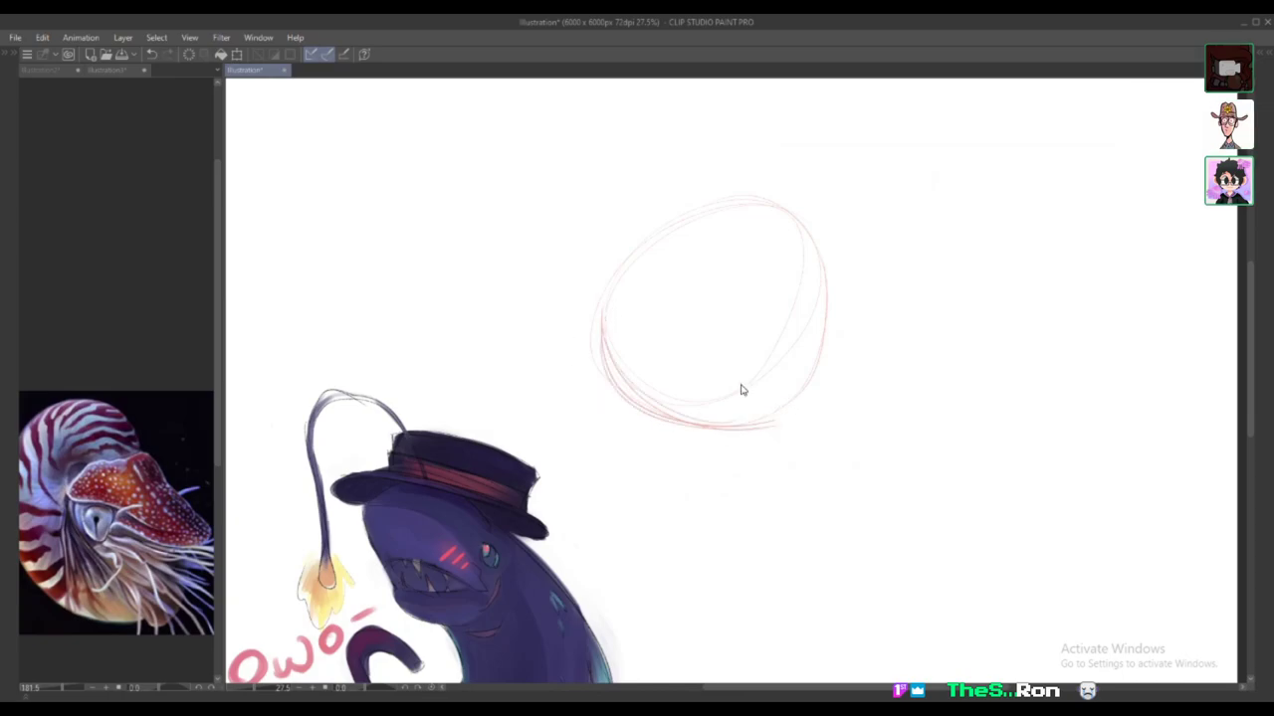
key(ctrl+z)
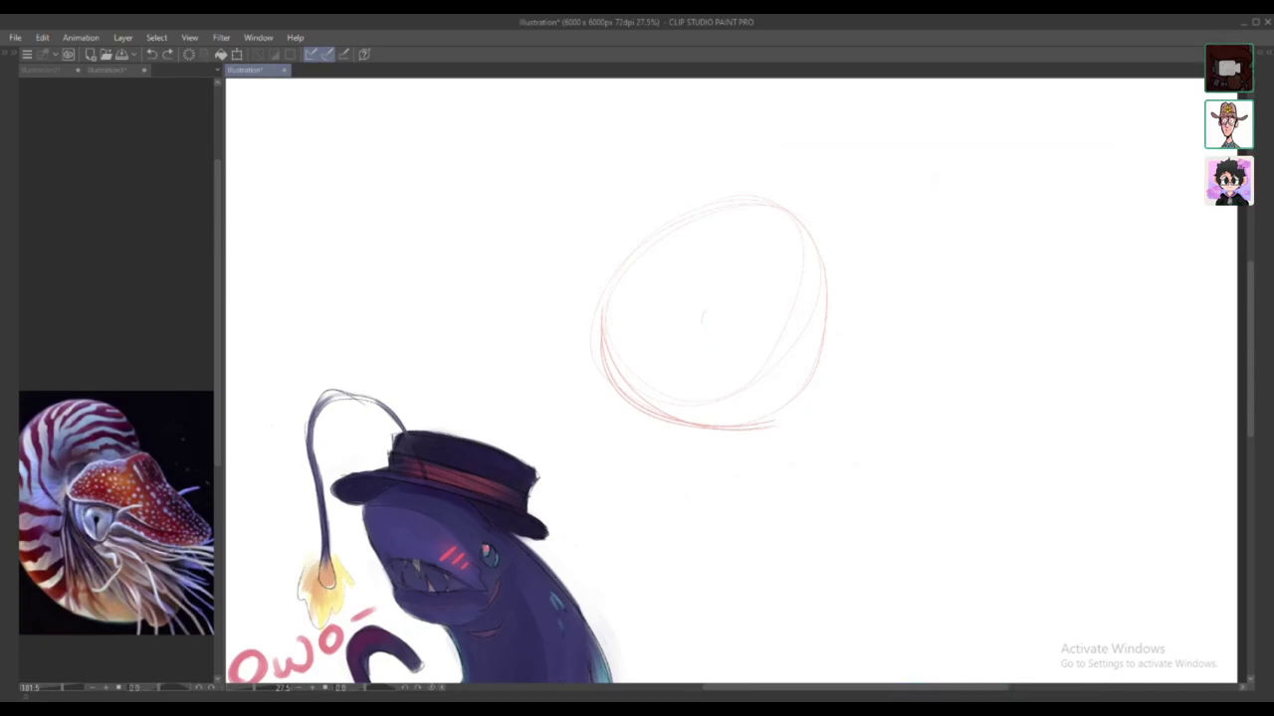
Step: Sketch the small curl with its fold lines near the shell's centre and the hood's upper line running to the shell's edge
drag(710, 320, 737, 393)
mouse_move(729, 300)
mouse_down()
mouse_move(757, 281)
mouse_move(816, 310)
mouse_up()
key(ctrl+z)
mouse_move(748, 281)
mouse_down()
mouse_move(784, 285)
mouse_move(819, 313)
mouse_move(808, 294)
mouse_move(824, 304)
mouse_up()
key(ctrl+z)
Step: Sketch the hood's front edge down past the shell and close its pointed lower tip
drag(864, 365, 857, 398)
key(ctrl+z)
drag(828, 306, 847, 411)
key(ctrl+z)
drag(794, 396, 848, 435)
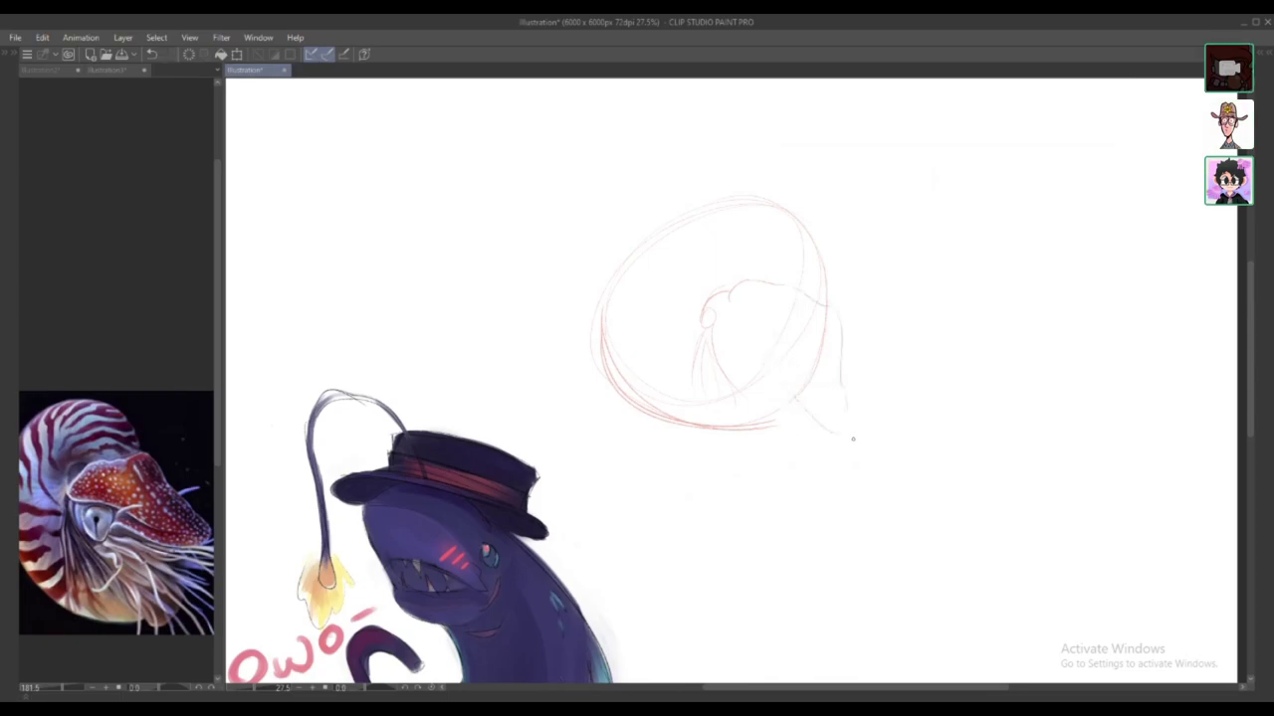
key(ctrl+z)
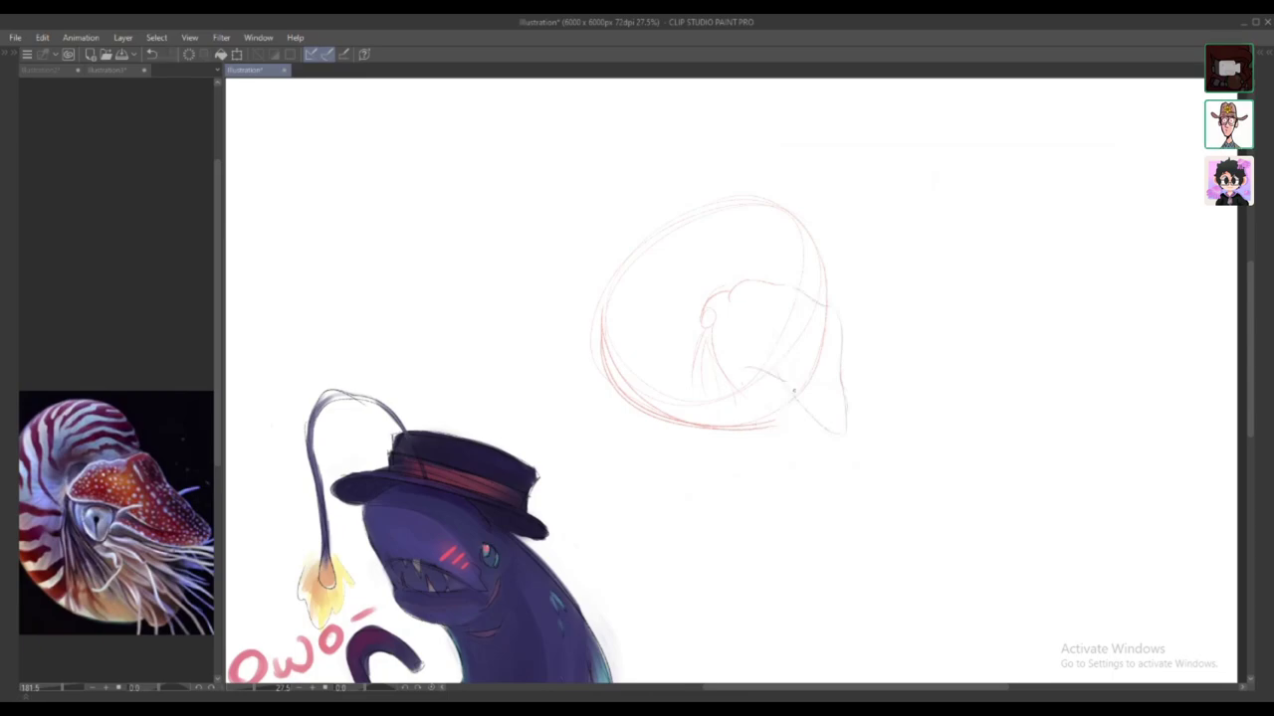
Step: Sketch the hood's lower rim as two diagonal lines running from inside the shell to the tip
mouse_move(744, 363)
mouse_down()
mouse_move(817, 421)
mouse_move(817, 444)
mouse_up()
key(ctrl+z)
mouse_move(746, 386)
mouse_down()
mouse_move(840, 462)
mouse_move(842, 432)
mouse_move(845, 467)
mouse_up()
key(ctrl+z)
mouse_move(777, 410)
mouse_down()
mouse_move(718, 359)
mouse_move(753, 394)
mouse_up()
key(ctrl+z)
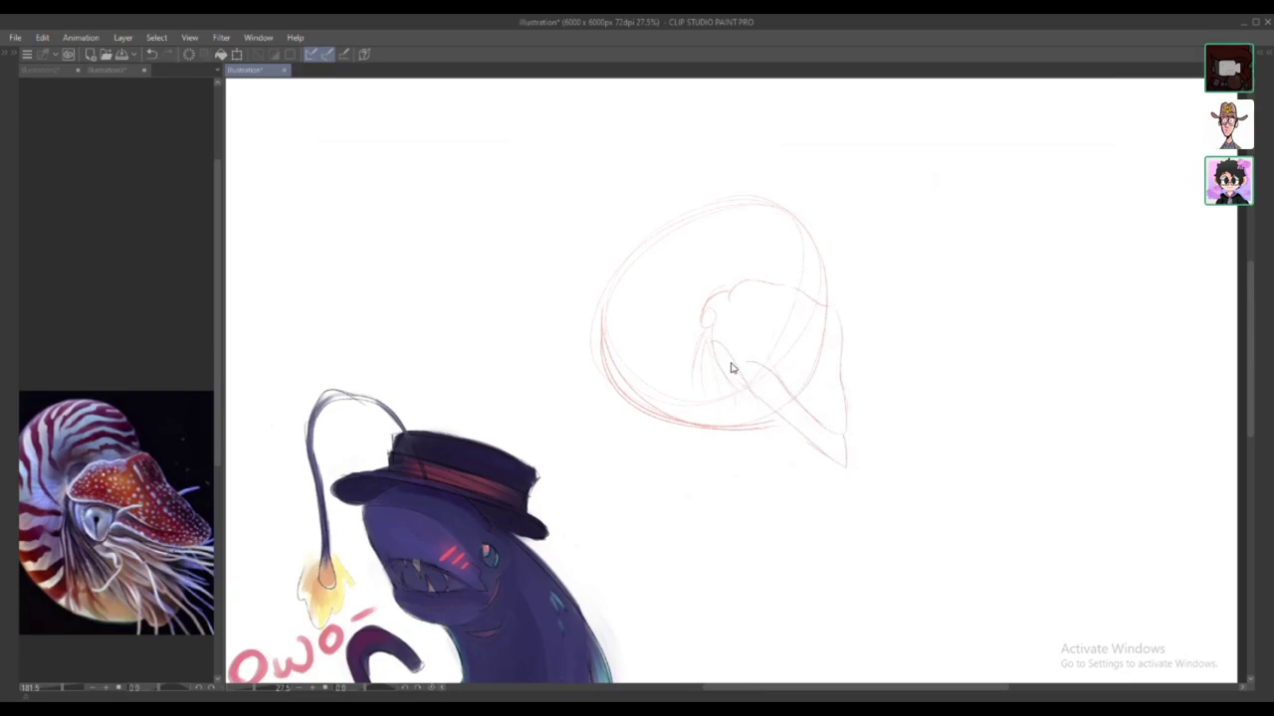
Step: Redraw the hood's underside line from the small curl diagonally down towards the tip
key(ctrl+z)
drag(712, 335, 780, 419)
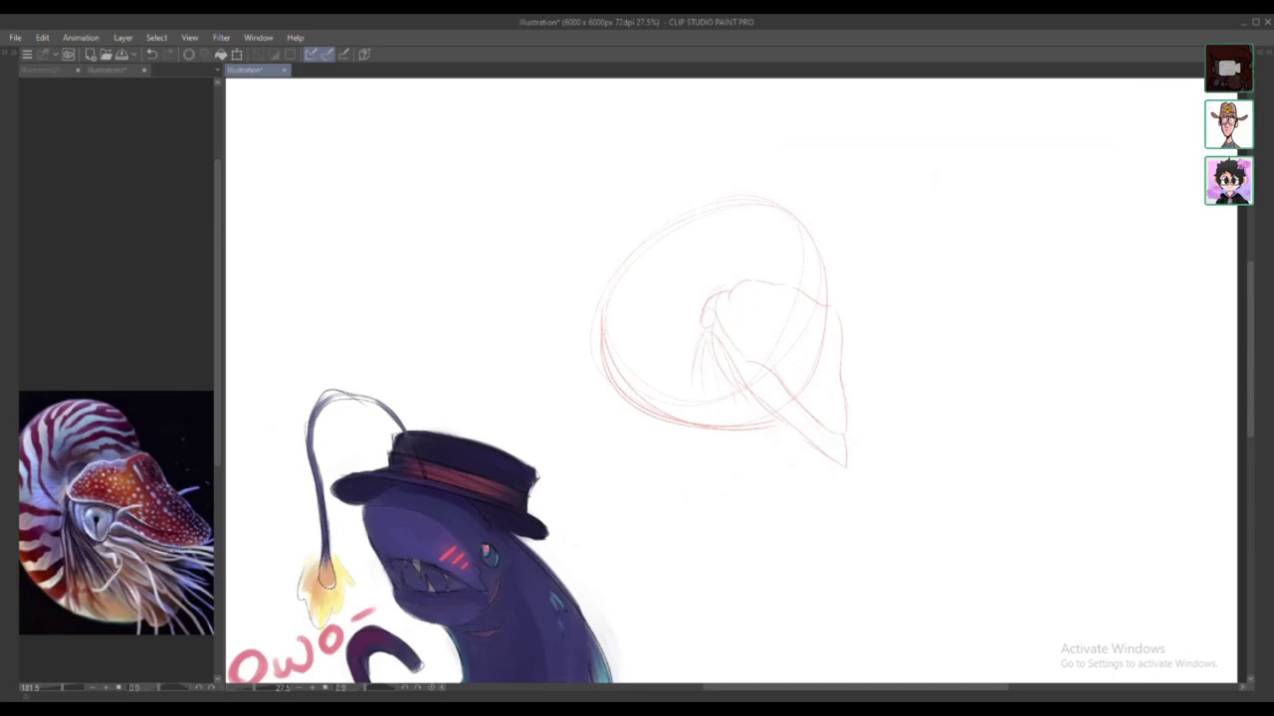
drag(729, 337, 841, 446)
key(ctrl+z)
Step: Erase the stray lines beneath the hood's underside and sketch the nautilus's eye there
key(e)
drag(735, 354, 779, 413)
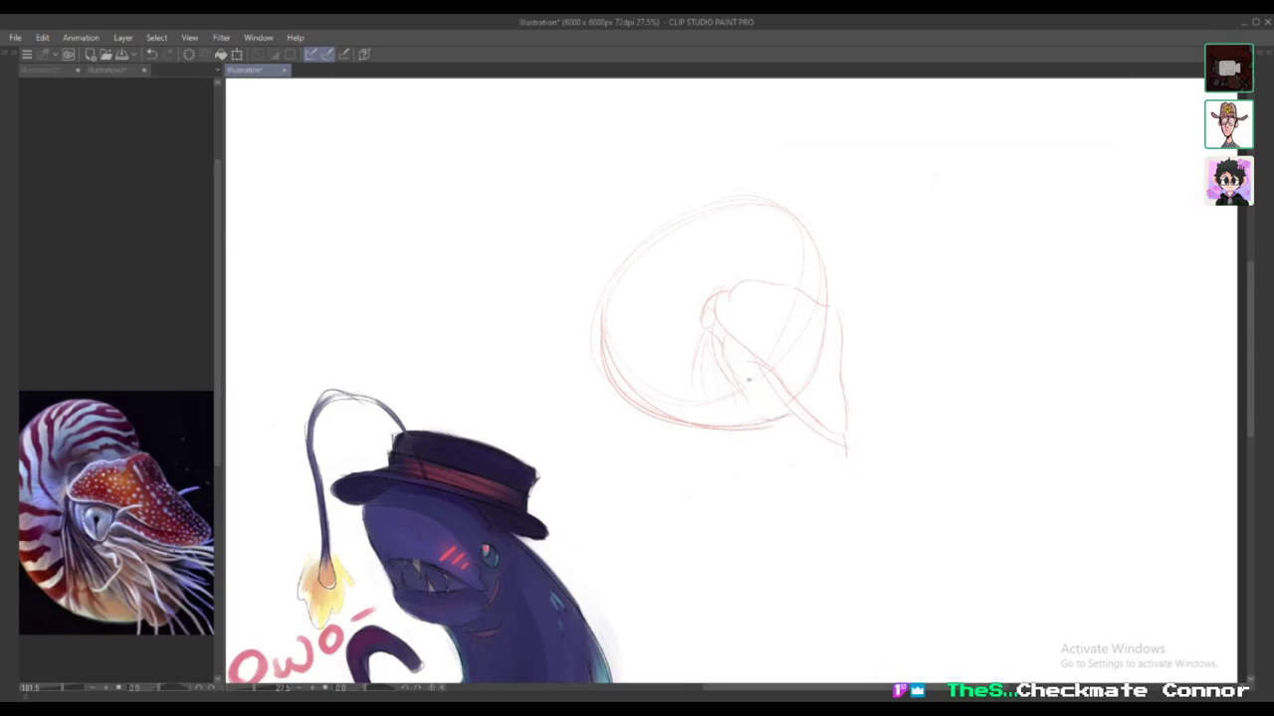
drag(730, 371, 754, 373)
drag(849, 404, 842, 333)
key(ctrl+z)
drag(846, 433, 836, 311)
key(ctrl+z)
key(ctrl+z)
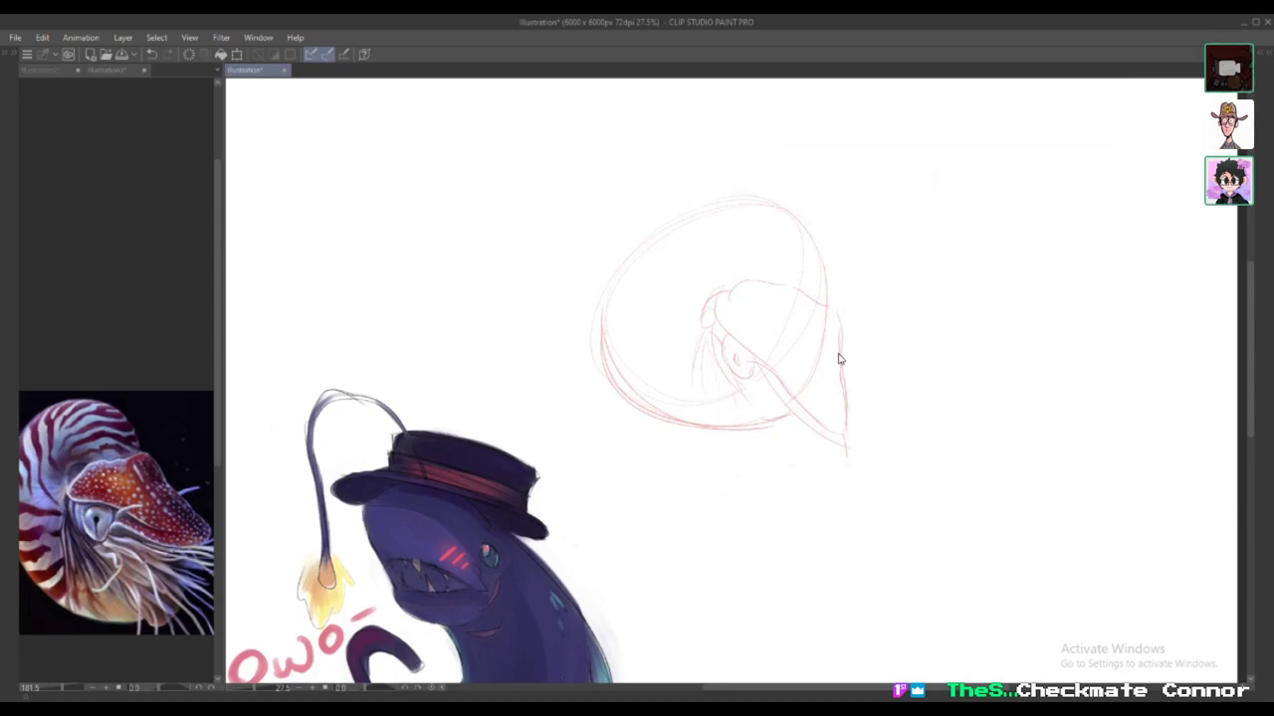
Step: Redraw the hood's lower rim with a rounded tip and sketch the first tentacles hanging beneath it
key(ctrl+z)
drag(772, 384, 843, 451)
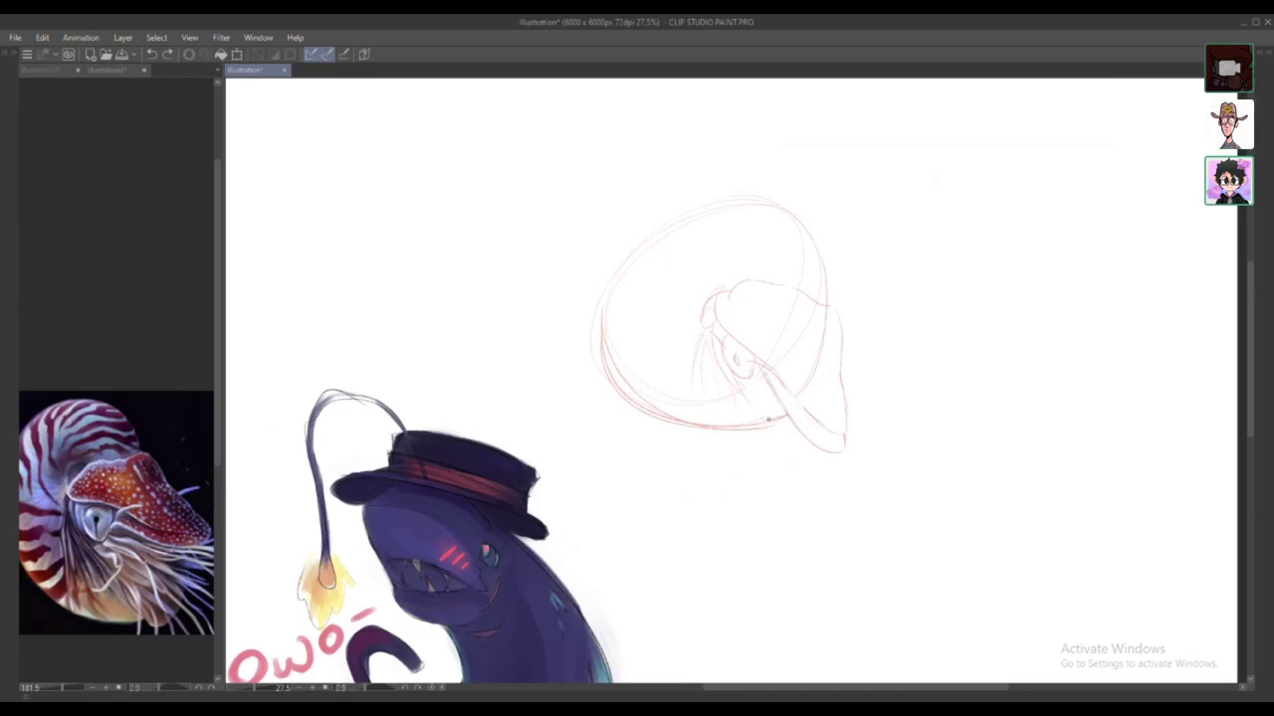
drag(769, 430, 788, 557)
key(ctrl+z)
mouse_move(781, 506)
mouse_down()
mouse_move(791, 563)
mouse_move(771, 429)
mouse_move(799, 548)
mouse_up()
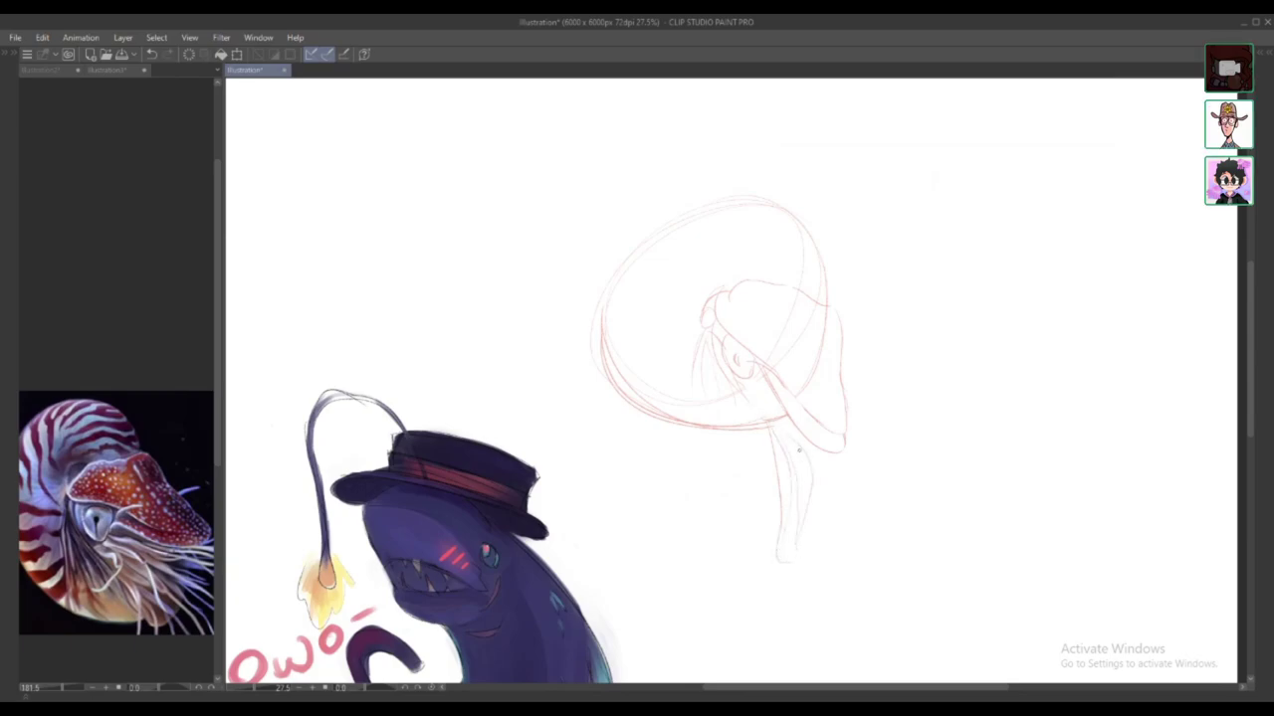
drag(791, 440, 829, 520)
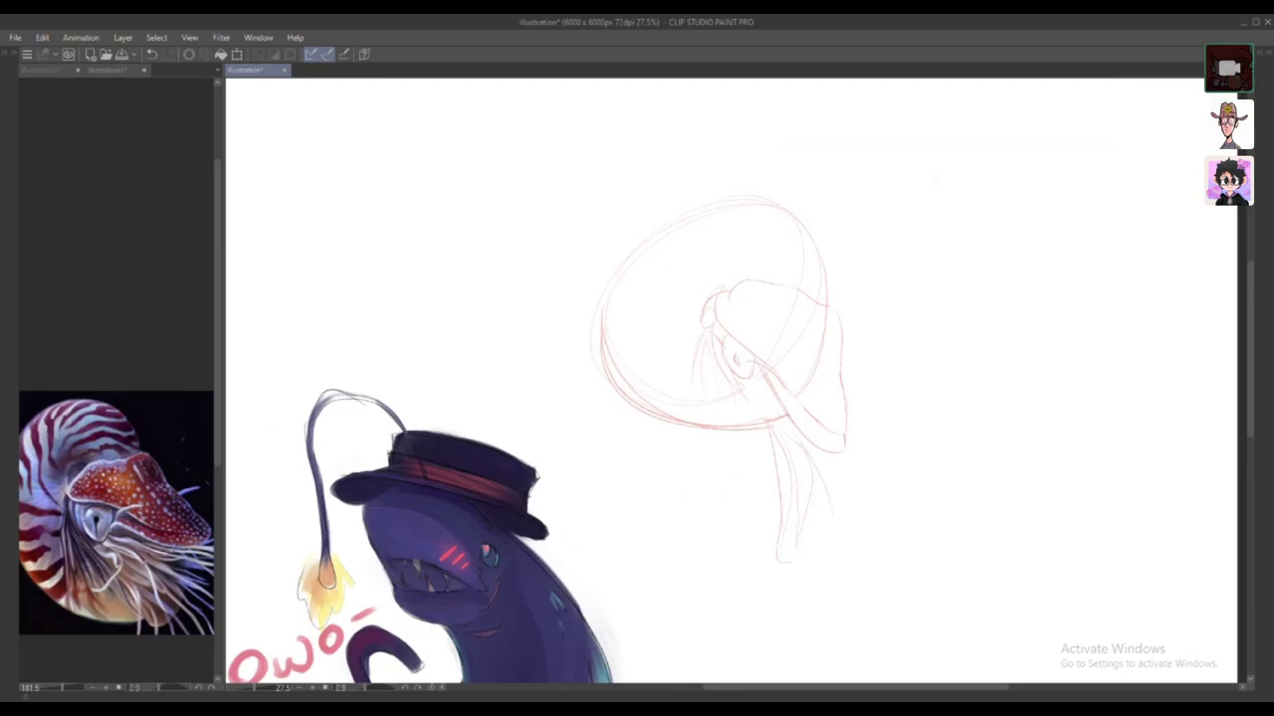
mouse_move(699, 215)
mouse_down()
mouse_move(677, 257)
mouse_move(732, 276)
mouse_move(825, 252)
mouse_move(766, 204)
mouse_move(712, 209)
mouse_move(702, 183)
mouse_up()
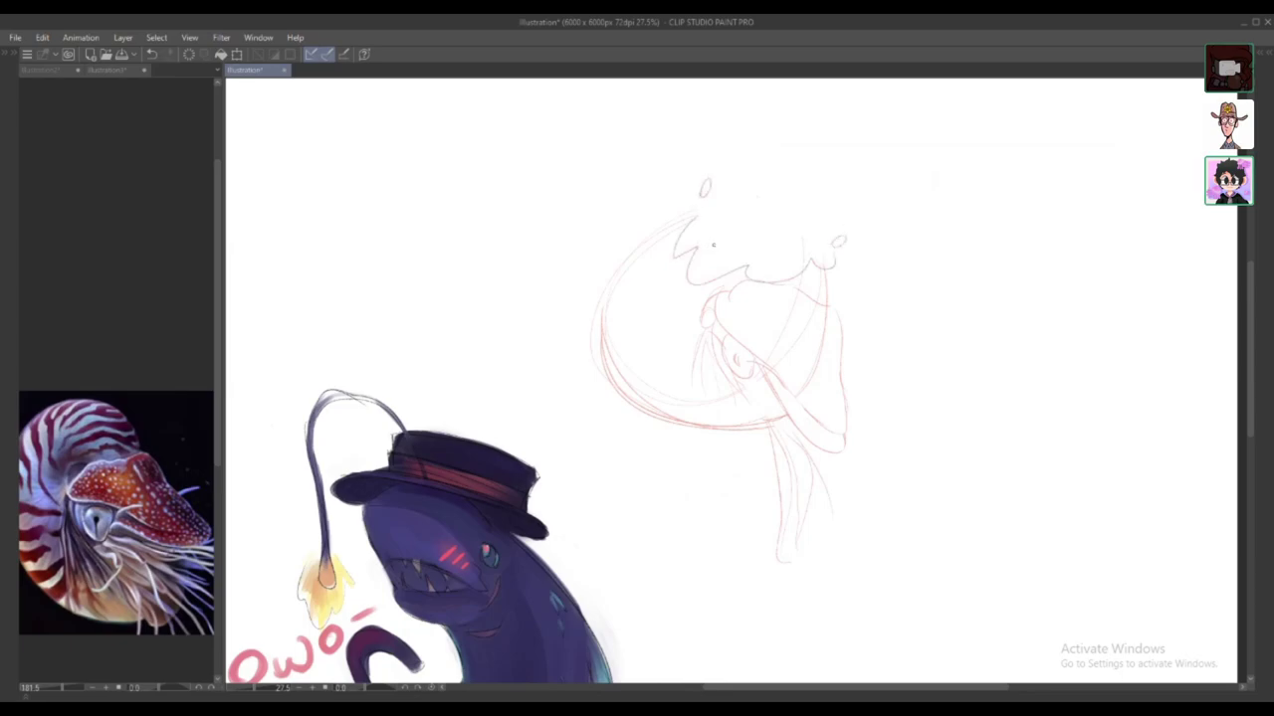
drag(720, 196, 812, 230)
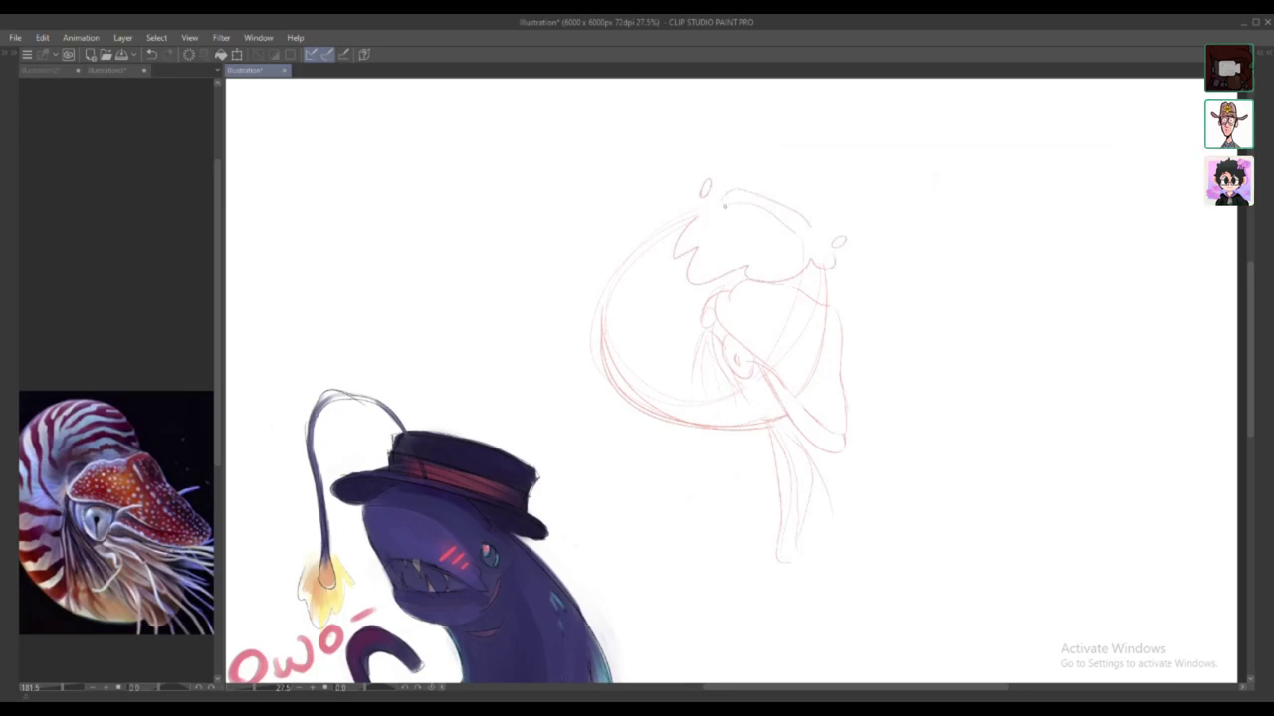
mouse_move(708, 214)
mouse_down()
mouse_move(764, 231)
mouse_move(794, 229)
mouse_move(818, 203)
mouse_move(821, 218)
mouse_up()
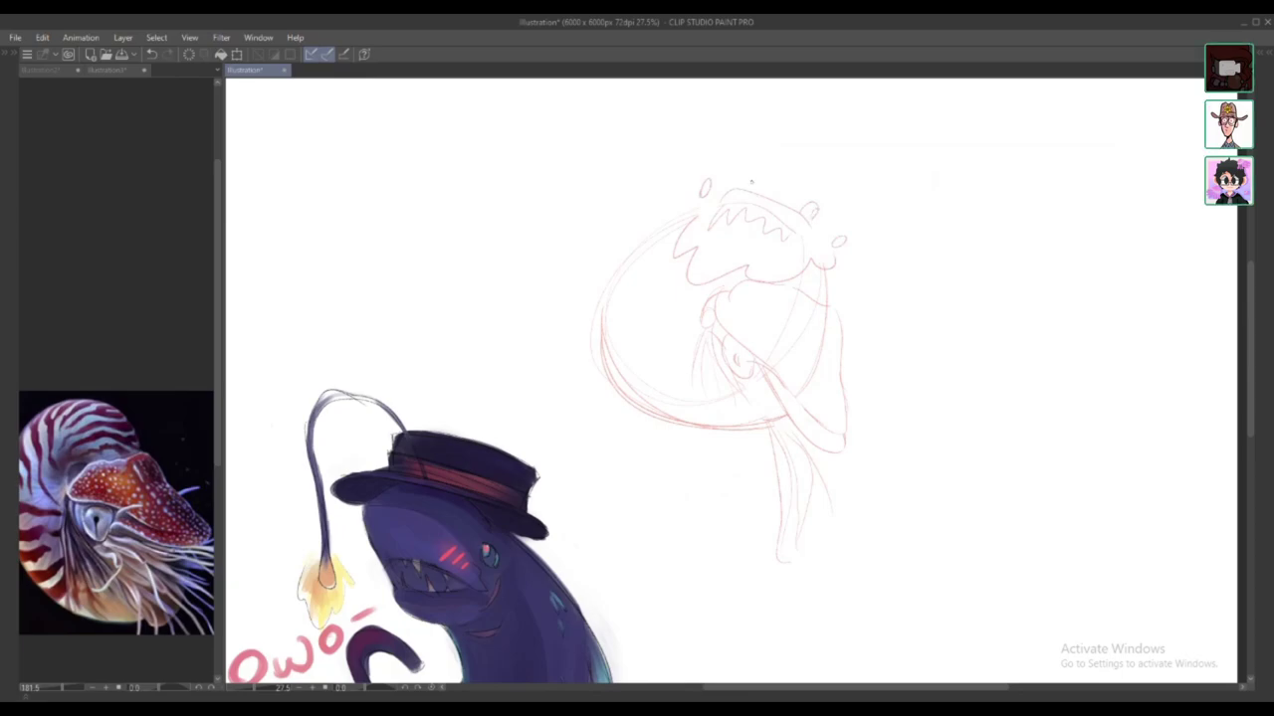
drag(745, 189, 828, 199)
key(ctrl+z)
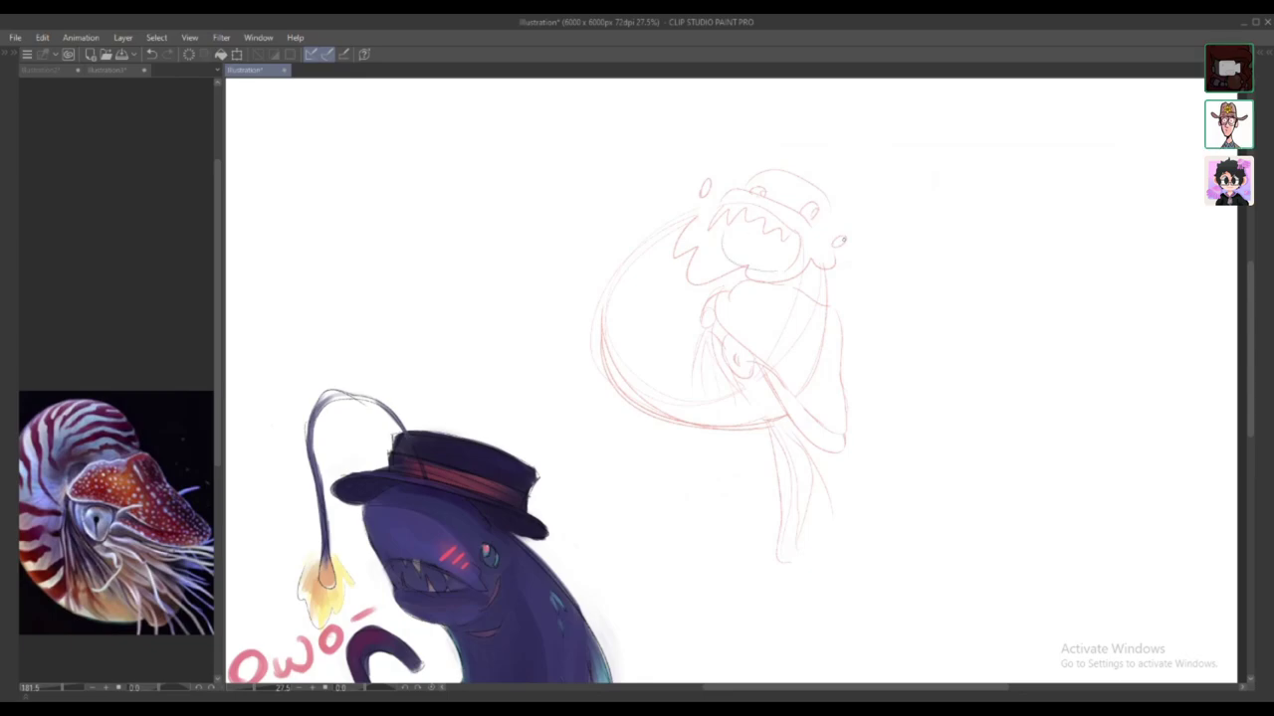
mouse_move(847, 231)
mouse_down()
mouse_move(893, 230)
mouse_move(862, 257)
mouse_move(870, 263)
mouse_up()
drag(881, 252, 914, 261)
key(ctrl+z)
key(ctrl+z)
key(ctrl+z)
key(ctrl+z)
key(ctrl+z)
key(ctrl+z)
key(ctrl+z)
key(ctrl+z)
key(ctrl+z)
key(ctrl+z)
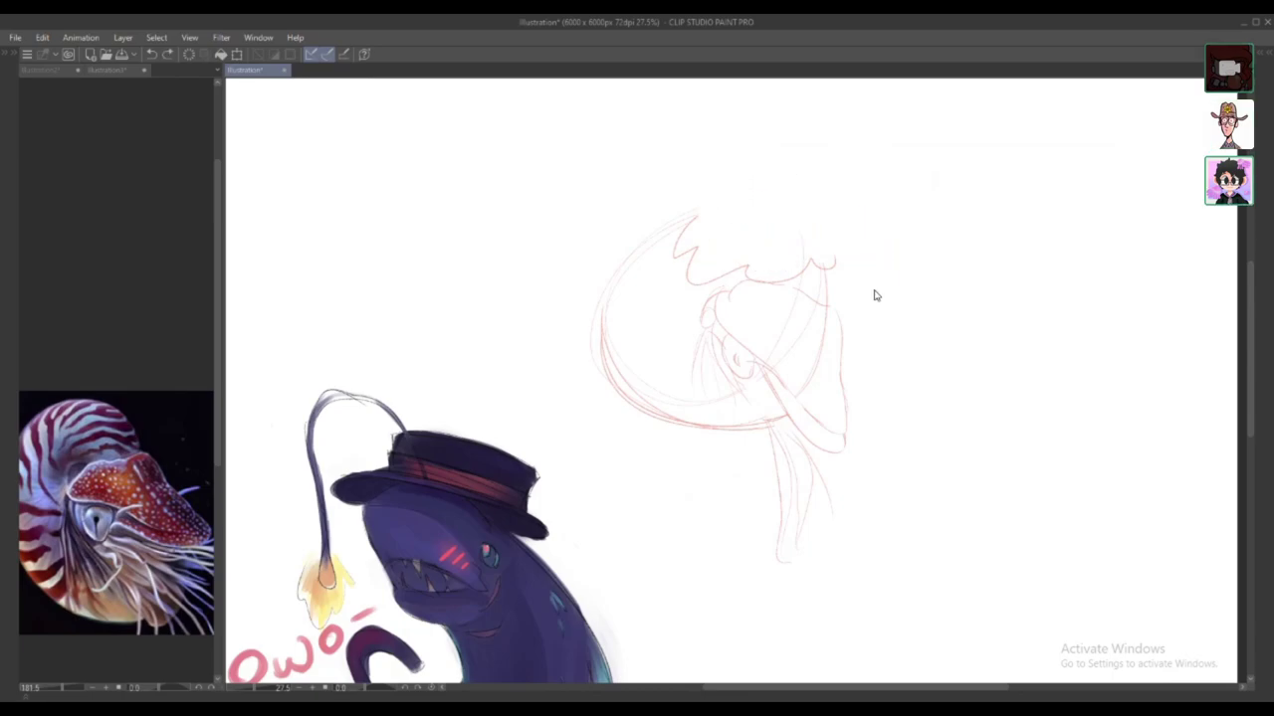
key(ctrl+z)
key(ctrl+z)
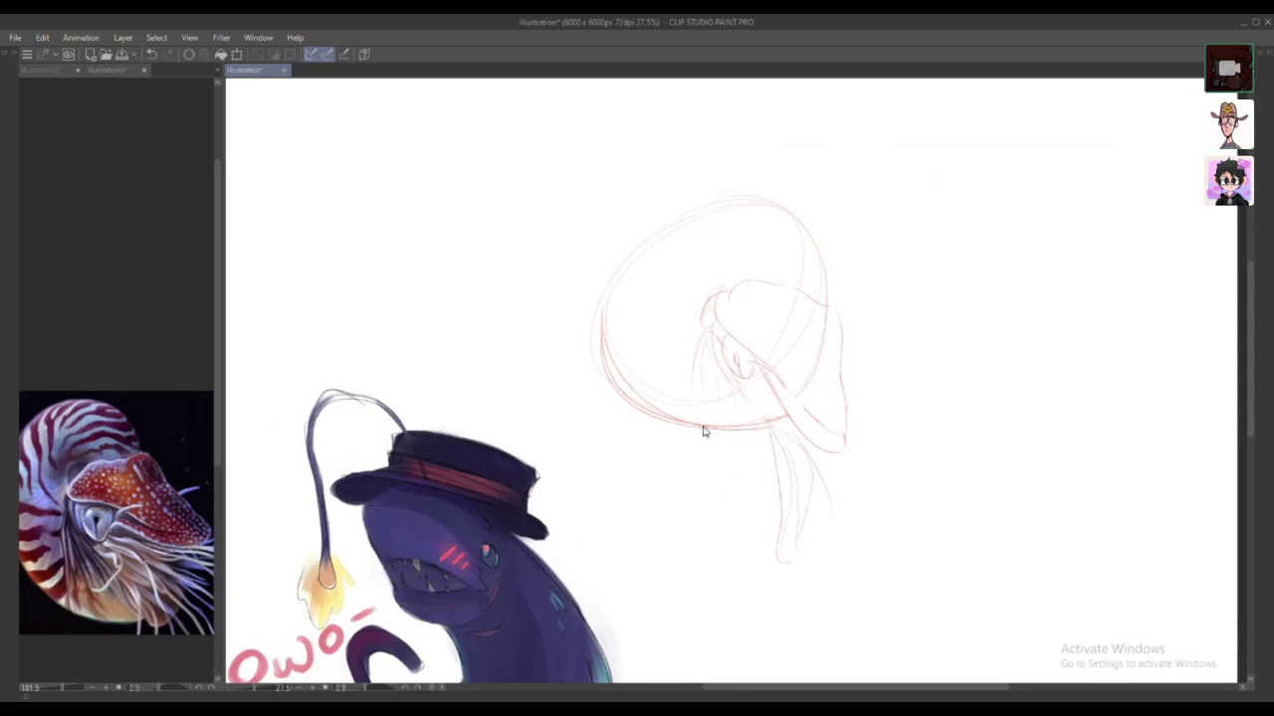
Step: Shift the nautilus sketch slightly away from the fish and add long, tapering tentacles fanning out beneath the hood
mouse_move(699, 428)
mouse_down()
mouse_move(597, 381)
mouse_move(620, 165)
mouse_move(643, 170)
mouse_move(738, 457)
mouse_up()
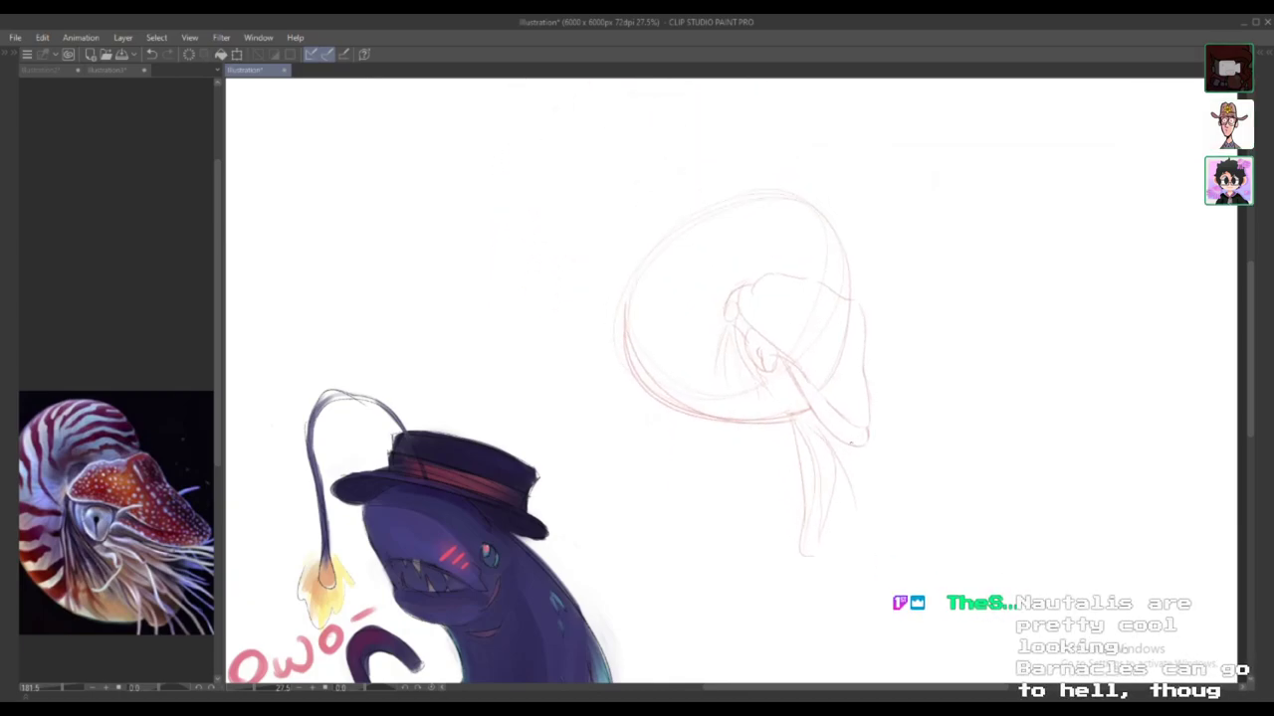
drag(814, 430, 866, 515)
mouse_move(843, 469)
mouse_down()
mouse_move(832, 453)
mouse_move(858, 573)
mouse_up()
drag(848, 530, 840, 569)
drag(838, 474, 838, 523)
mouse_move(844, 458)
mouse_down()
mouse_move(909, 498)
mouse_move(951, 583)
mouse_up()
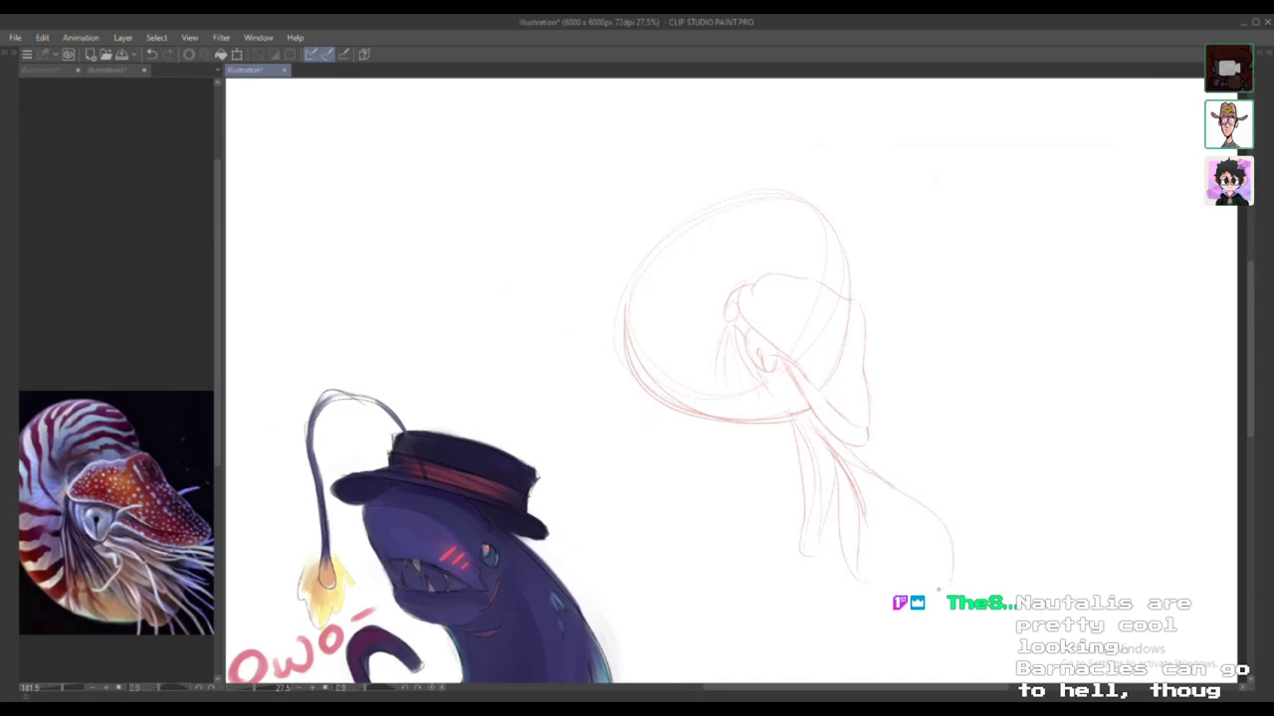
drag(865, 478, 942, 583)
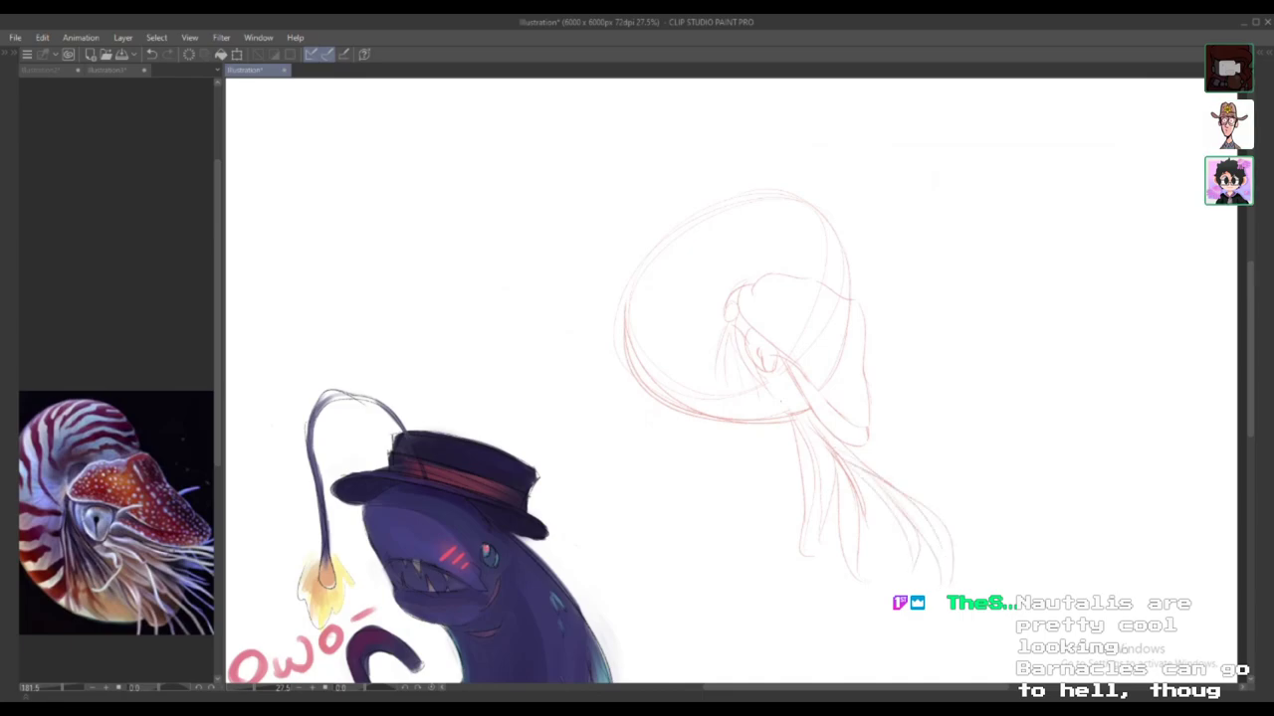
Step: Erase the shell's lower outline and redraw it as a fuller curve sweeping from the tentacles around the back
drag(783, 388, 781, 440)
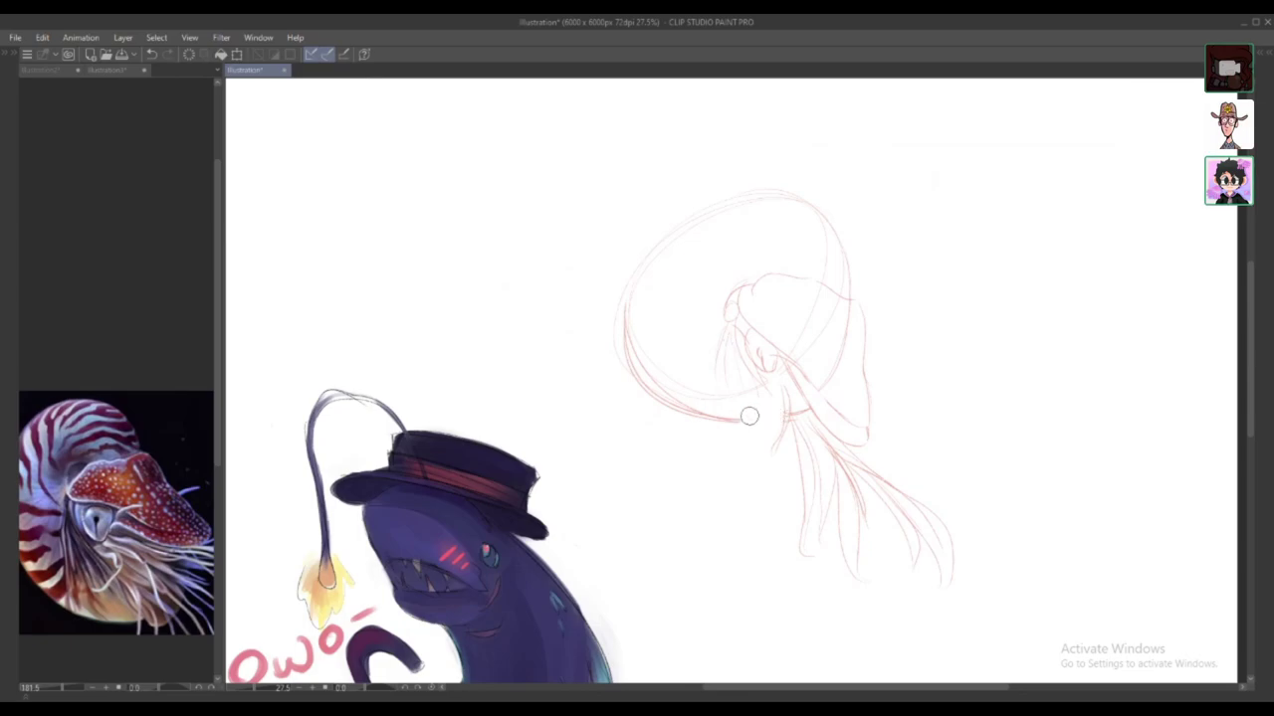
mouse_move(736, 419)
mouse_down()
mouse_move(645, 371)
mouse_move(631, 343)
mouse_up()
mouse_move(782, 434)
mouse_down()
mouse_move(627, 360)
mouse_move(707, 444)
mouse_move(613, 319)
mouse_move(682, 214)
mouse_up()
key(ctrl+z)
key(ctrl+z)
mouse_move(613, 313)
mouse_down()
mouse_move(657, 242)
mouse_move(780, 208)
mouse_up()
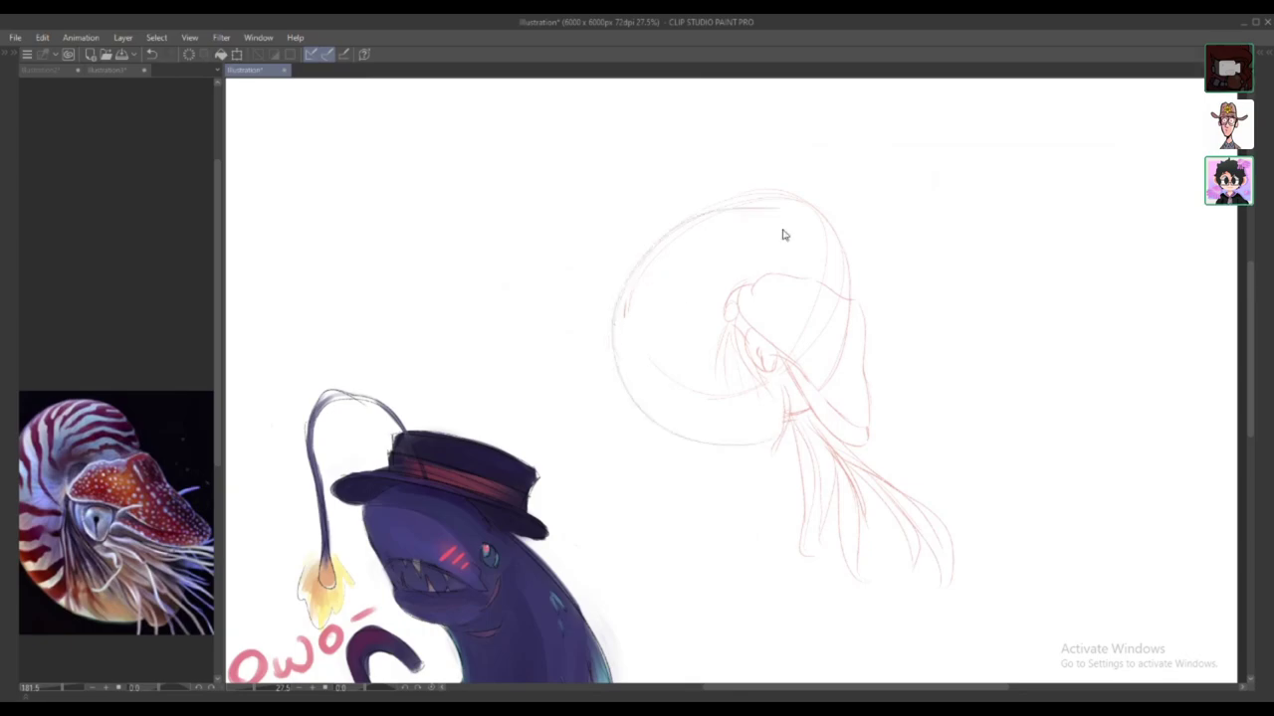
key(ctrl+z)
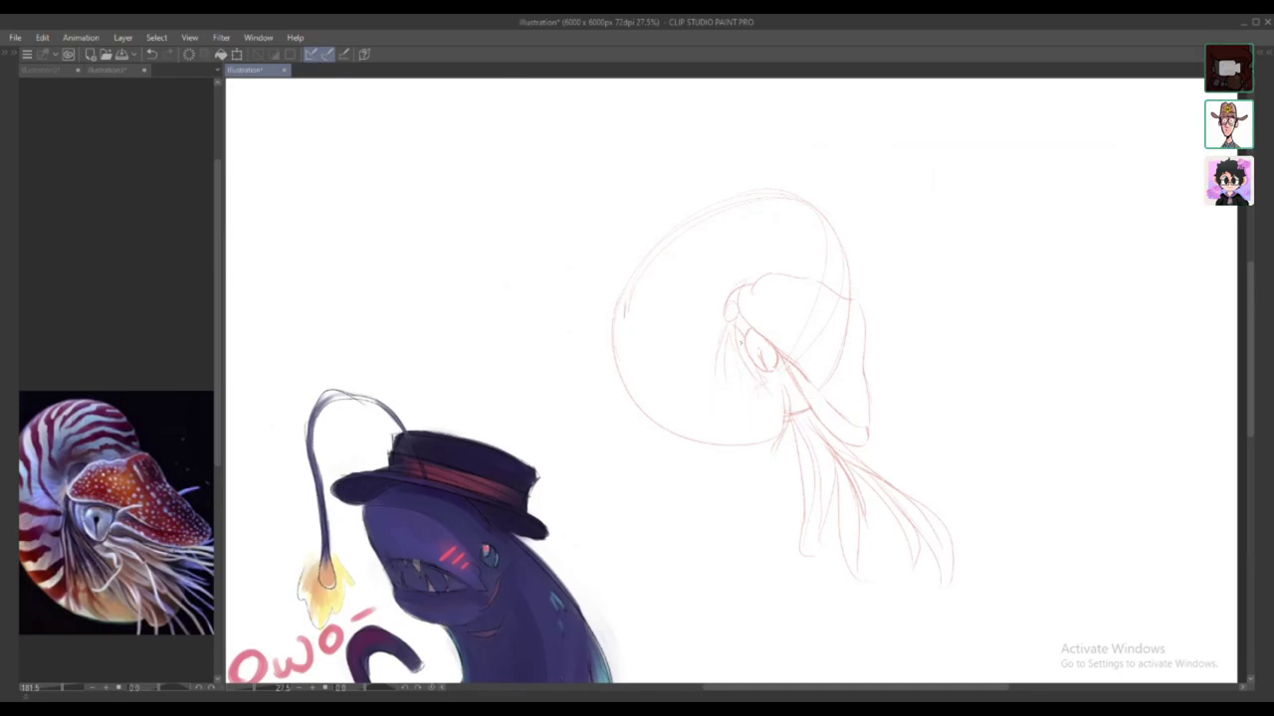
Step: Sketch thin fold lines hanging from the small curl down inside the shell opening behind the eye
drag(700, 335, 657, 387)
mouse_move(715, 328)
mouse_down()
mouse_move(672, 344)
mouse_move(724, 315)
mouse_move(710, 402)
mouse_up()
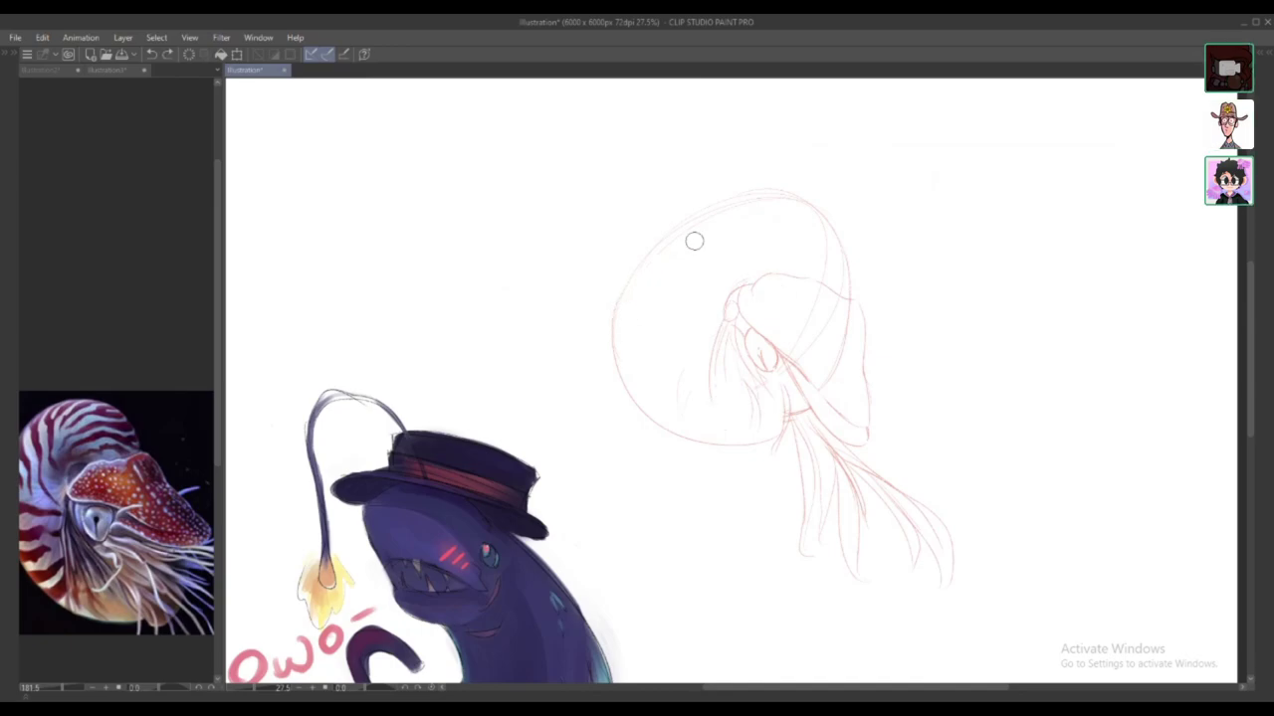
mouse_move(637, 254)
mouse_down()
mouse_move(593, 239)
mouse_move(531, 151)
mouse_move(593, 123)
mouse_move(642, 227)
mouse_up()
key(ctrl+z)
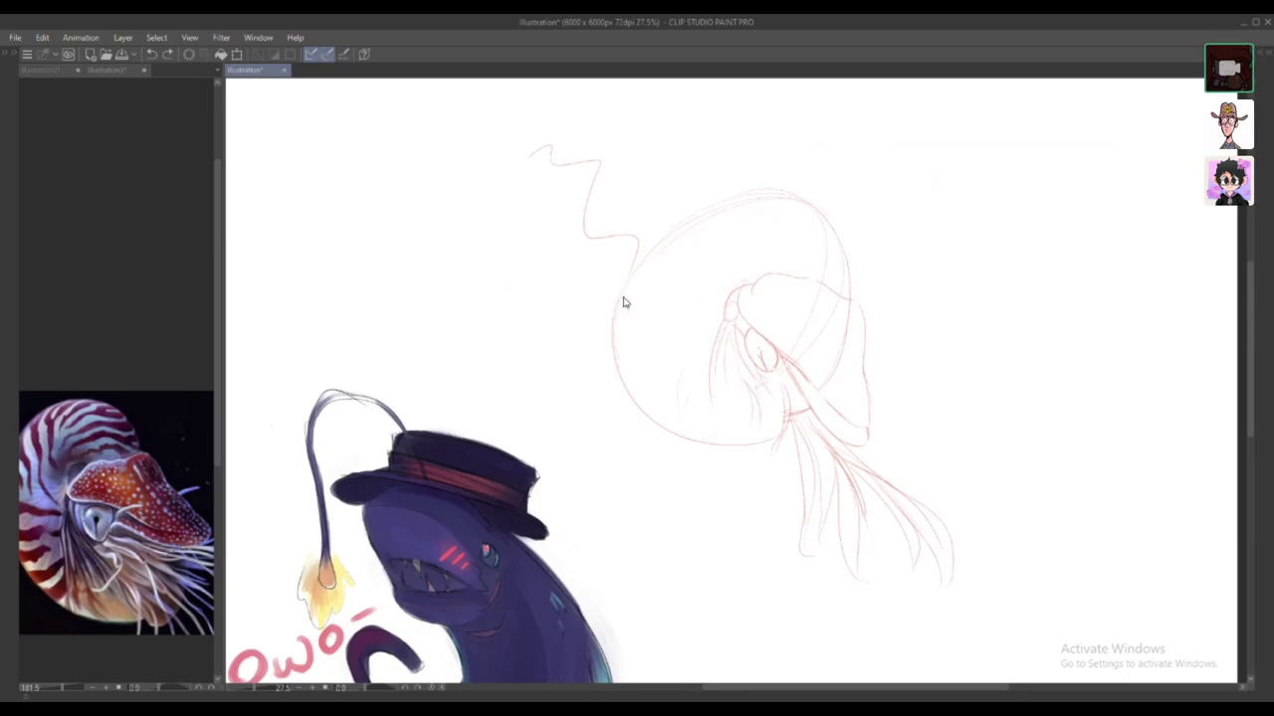
key(ctrl+z)
mouse_move(487, 187)
mouse_down()
mouse_move(494, 231)
mouse_move(674, 156)
mouse_up()
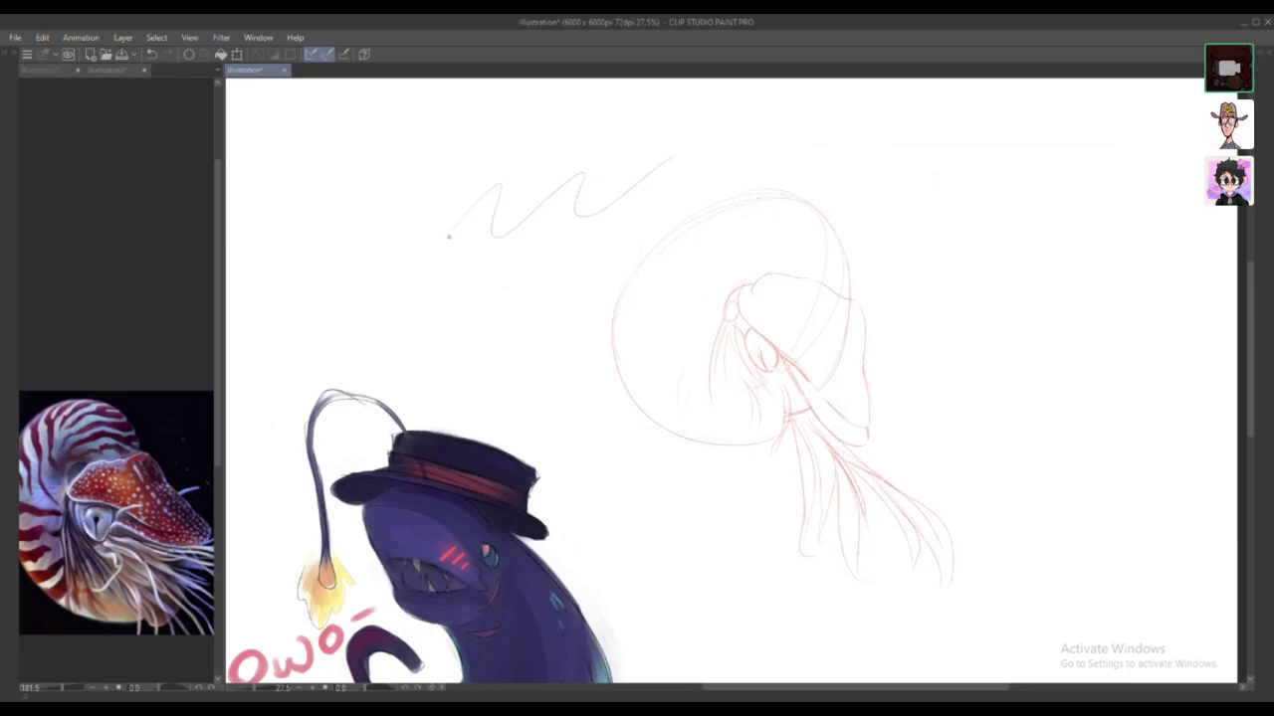
mouse_move(448, 236)
mouse_down()
mouse_move(485, 250)
mouse_move(558, 223)
mouse_move(555, 242)
mouse_move(659, 191)
mouse_up()
key(ctrl+z)
key(ctrl+z)
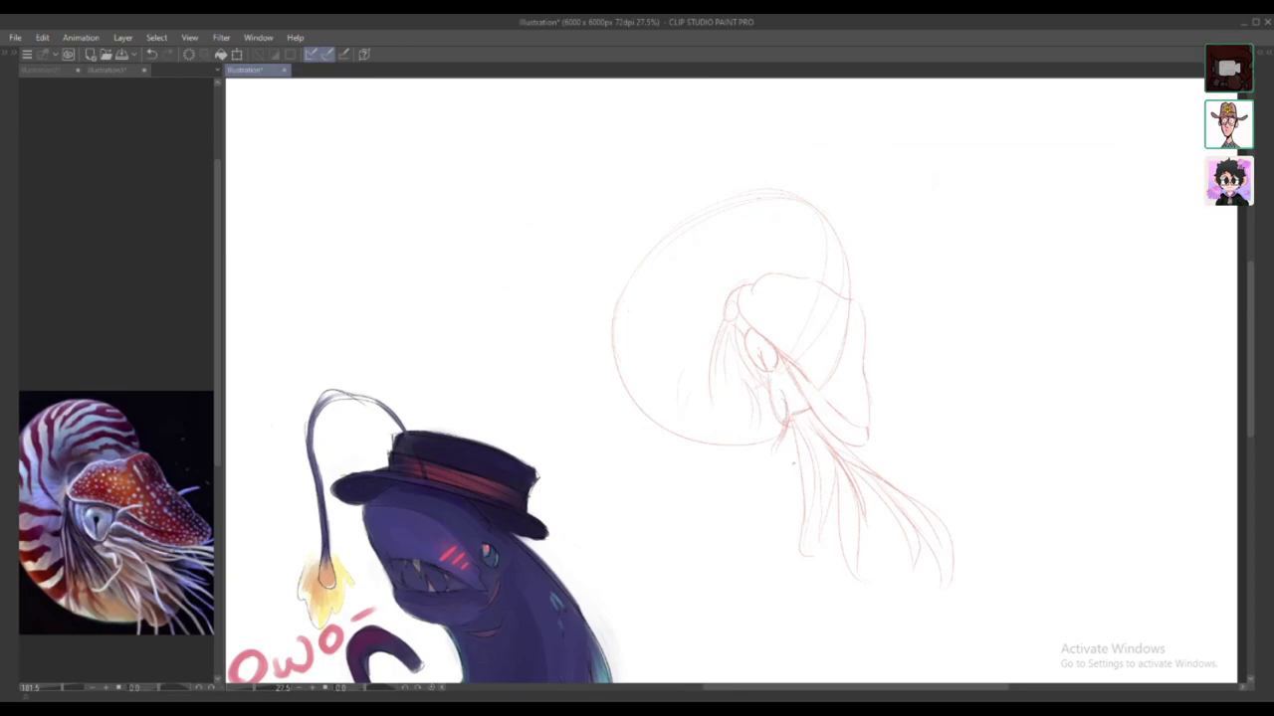
Step: Refine the nautilus's eye and try out a large pointed spike rising from the top of the shell
drag(762, 343, 760, 355)
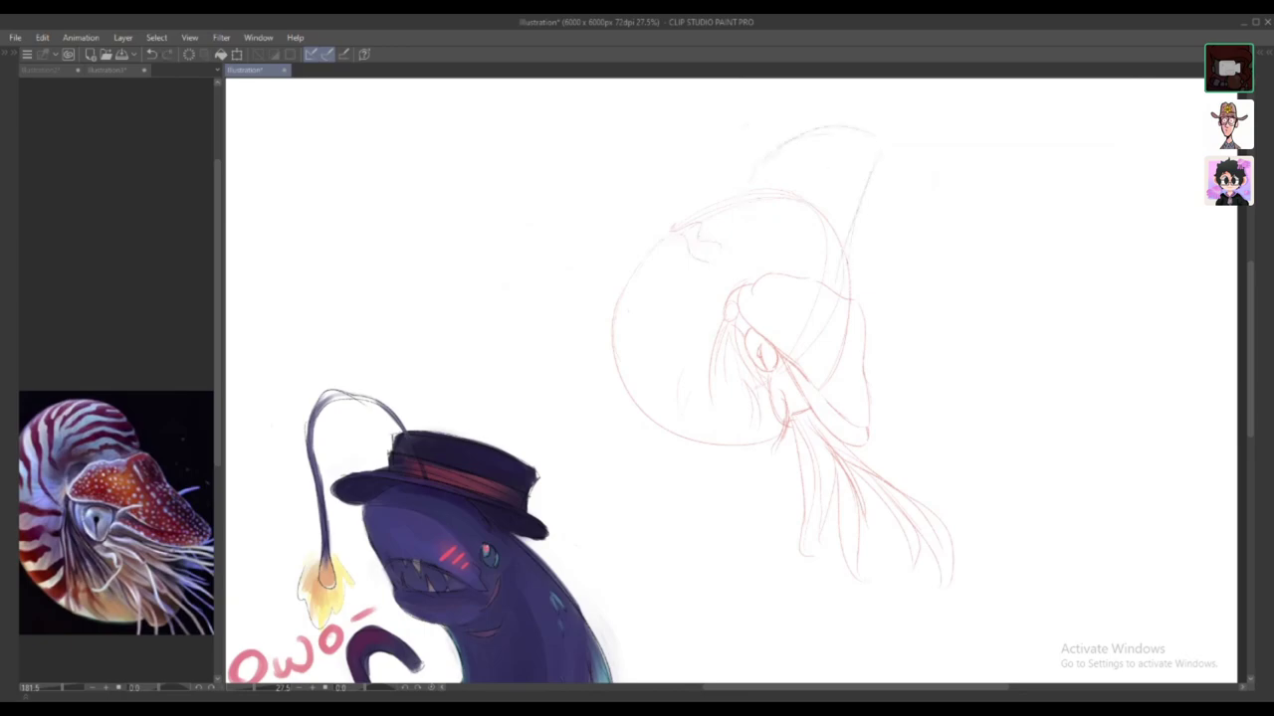
key(ctrl+z)
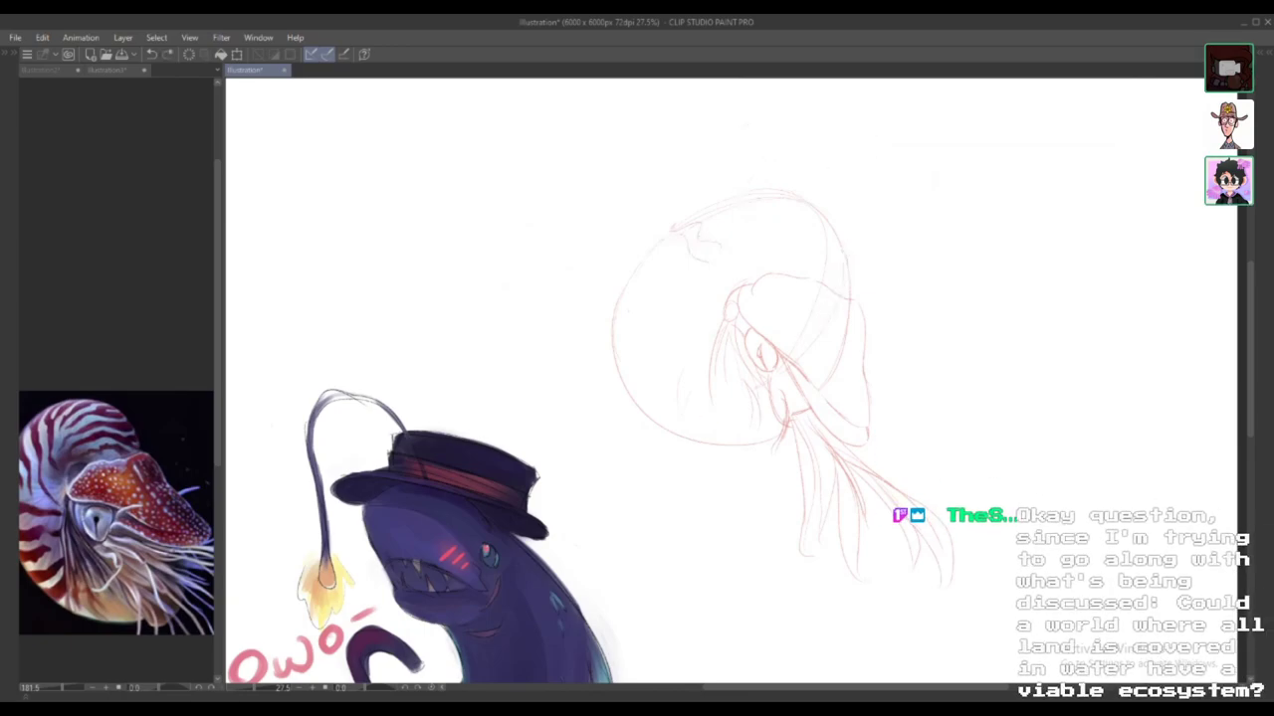
key(ctrl+y)
key(ctrl+z)
Step: Look over the cephalopod image results in Firefox and return to Clip Studio Paint
click(347, 702)
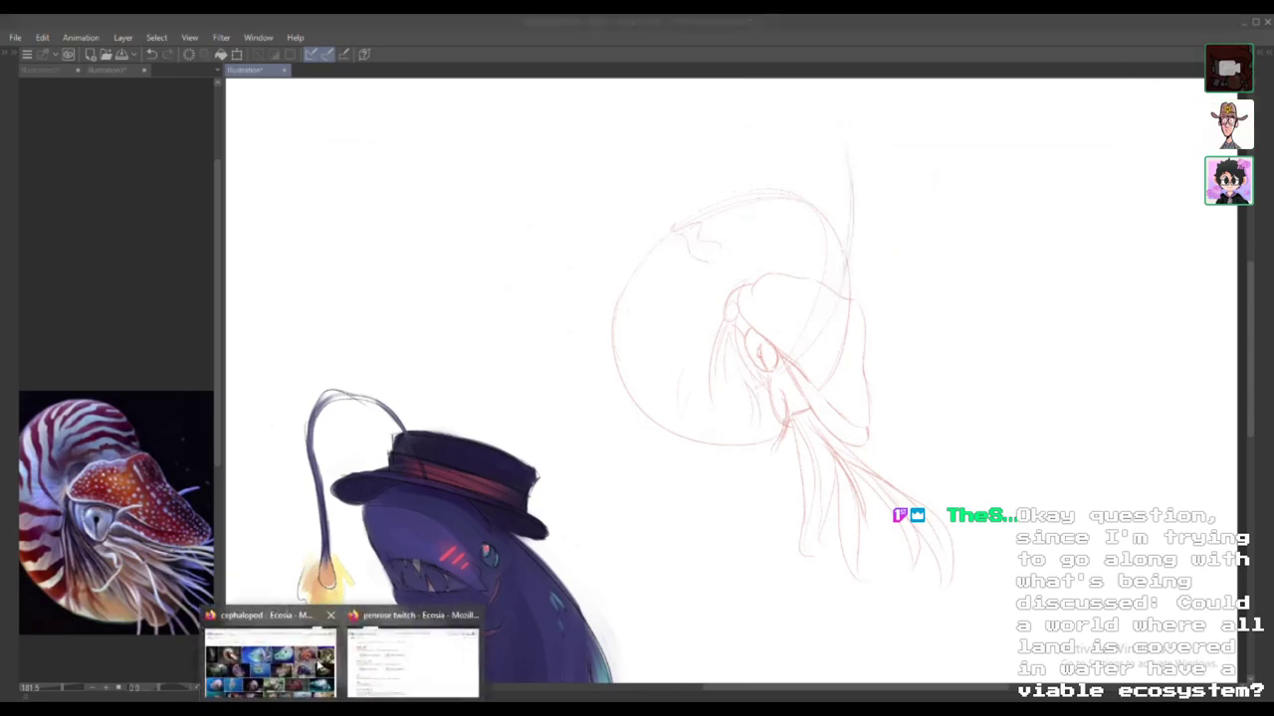
click(272, 664)
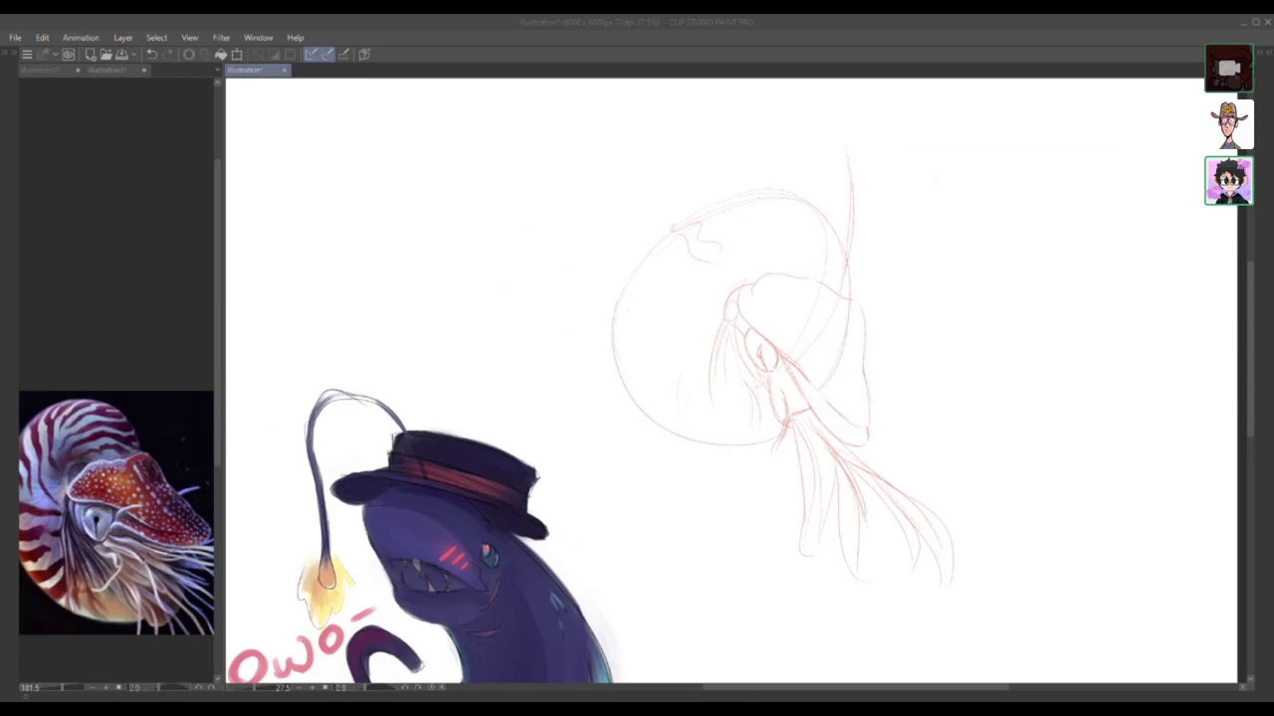
key(alt+Tab)
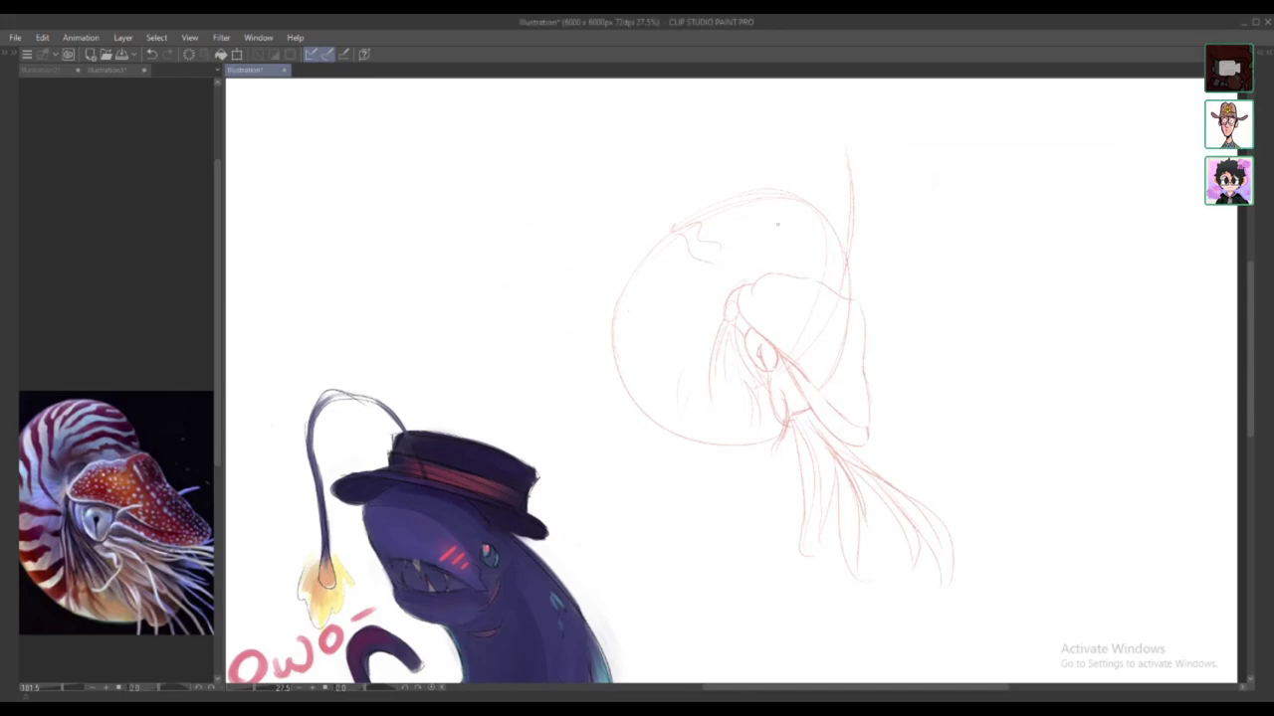
Step: Sketch tall, curved spikes rising from the top of the shell, joined to its upper edge
drag(696, 211, 832, 112)
drag(791, 160, 813, 117)
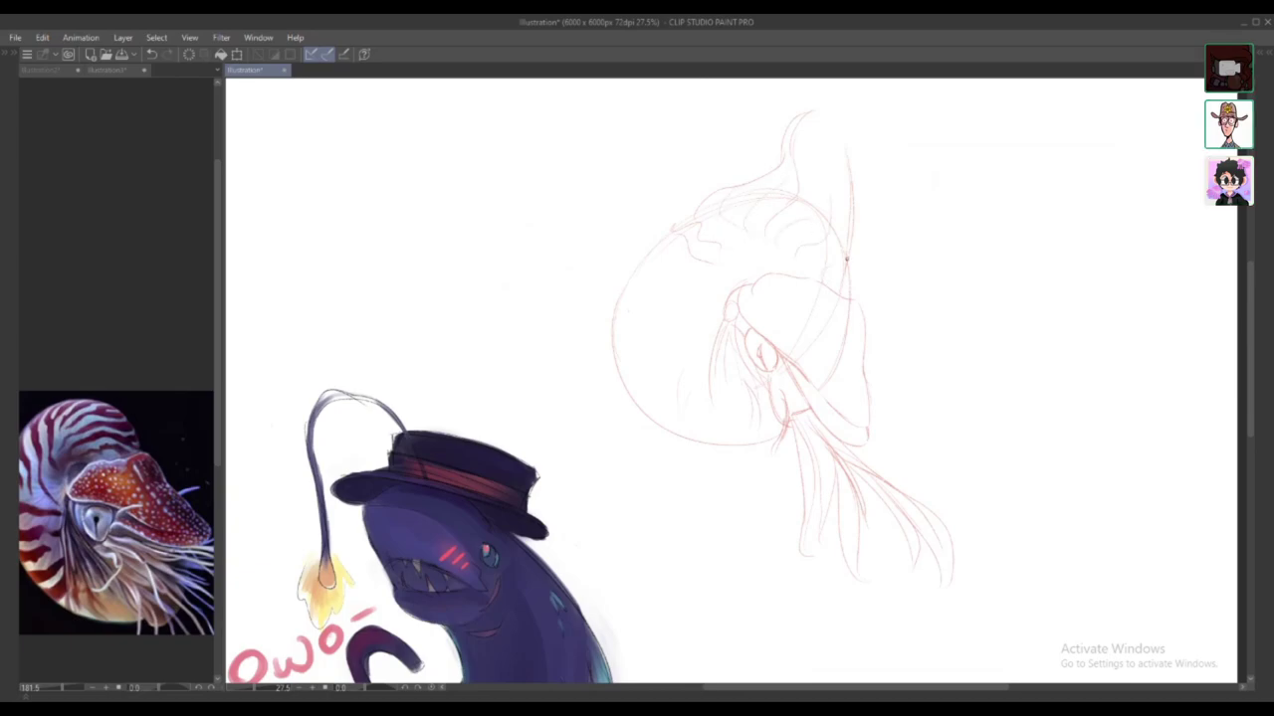
mouse_move(717, 190)
mouse_down()
mouse_move(768, 117)
mouse_move(679, 193)
mouse_up()
key(ctrl+z)
key(ctrl+z)
key(ctrl+z)
drag(836, 129, 829, 221)
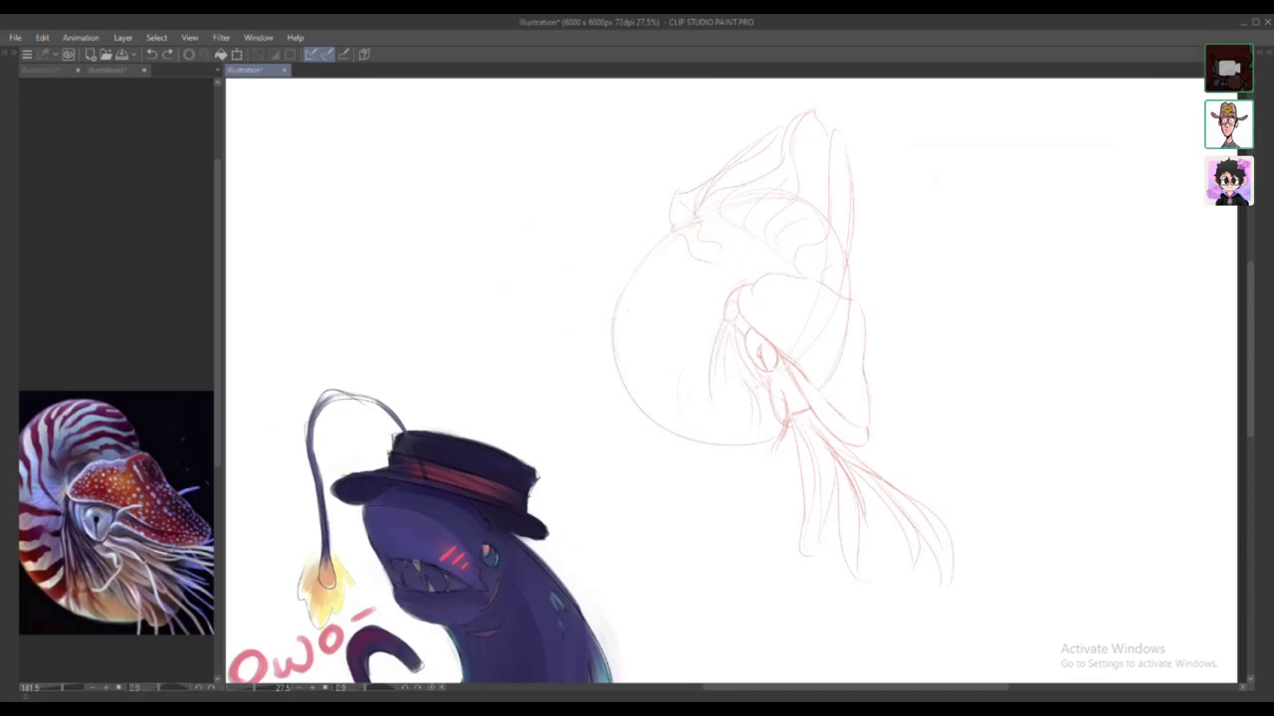
Step: Reinforce the front spike, add wavy bands across the shell and sketch a short tentacle at its lower opening
drag(846, 141, 850, 277)
key(ctrl+z)
key(ctrl+z)
drag(780, 428, 762, 495)
drag(852, 332, 854, 418)
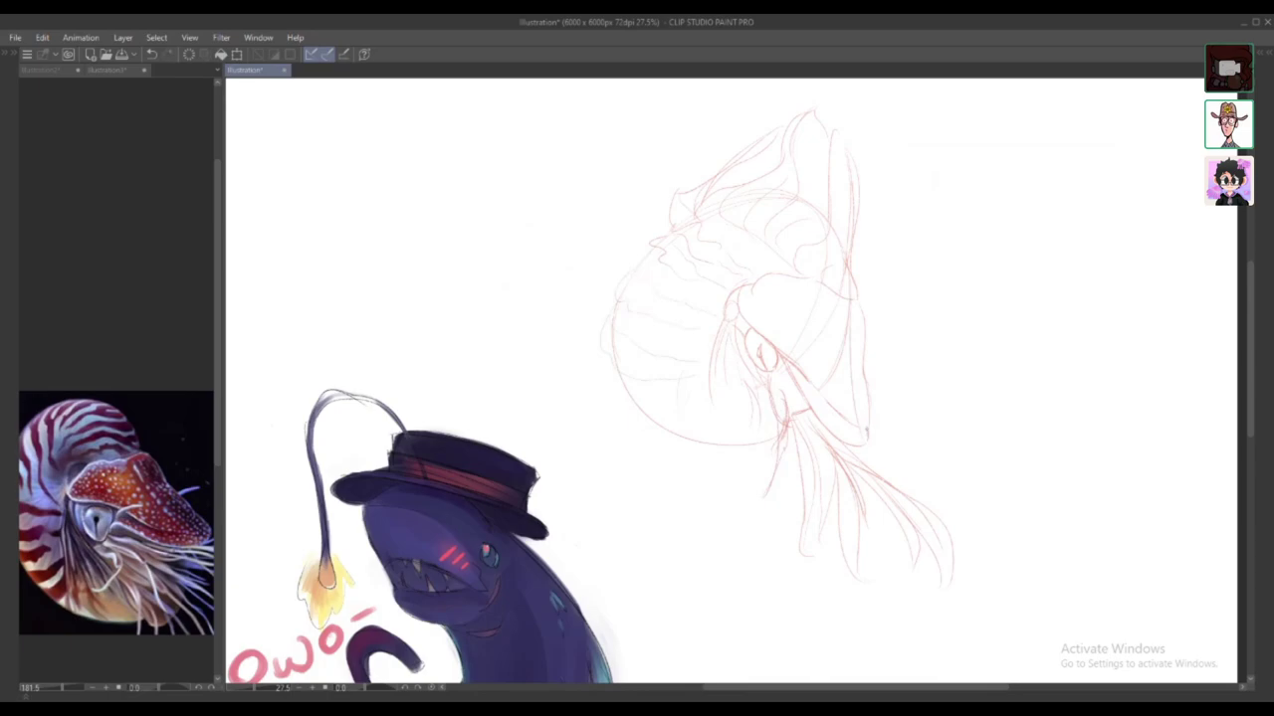
Step: Redraw the hood's front edge and the rounded curve above the eye with darker, firmer lines
drag(860, 304, 868, 428)
key(ctrl+z)
key(ctrl+z)
drag(857, 298, 864, 366)
key(ctrl+z)
drag(824, 282, 755, 290)
key(ctrl+z)
key(ctrl+z)
drag(742, 290, 766, 339)
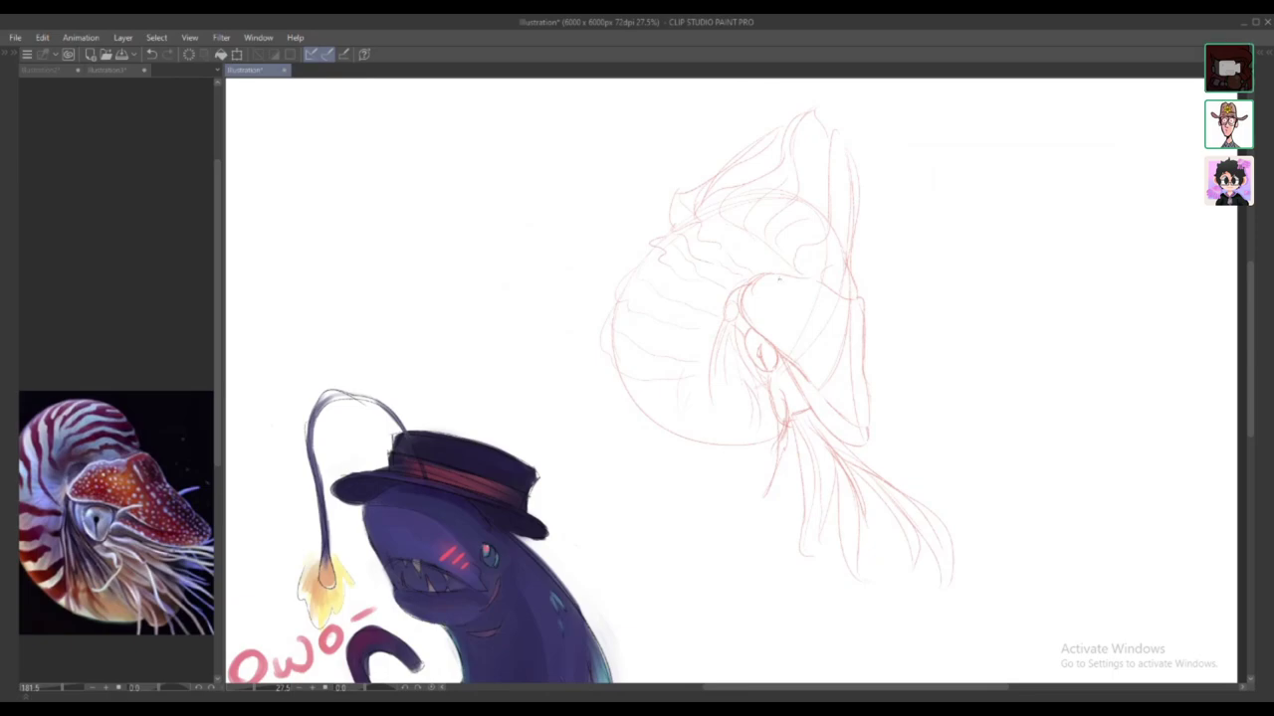
Step: Clean up the lines at the hood's upper back edge and sharpen its lower tip
key(e)
drag(749, 289, 762, 292)
drag(868, 442, 824, 420)
mouse_move(169, 449)
mouse_down()
mouse_move(81, 452)
mouse_move(133, 446)
mouse_up()
key(ctrl+z)
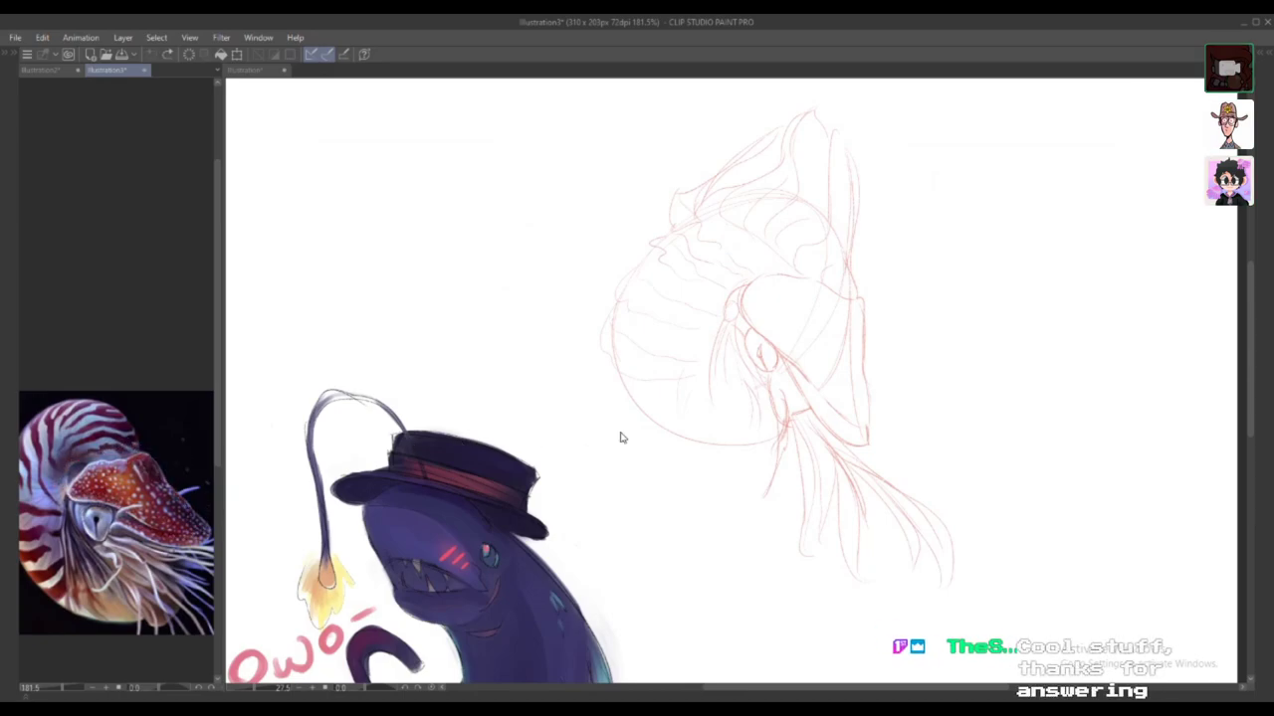
click(771, 318)
key(ctrl+z)
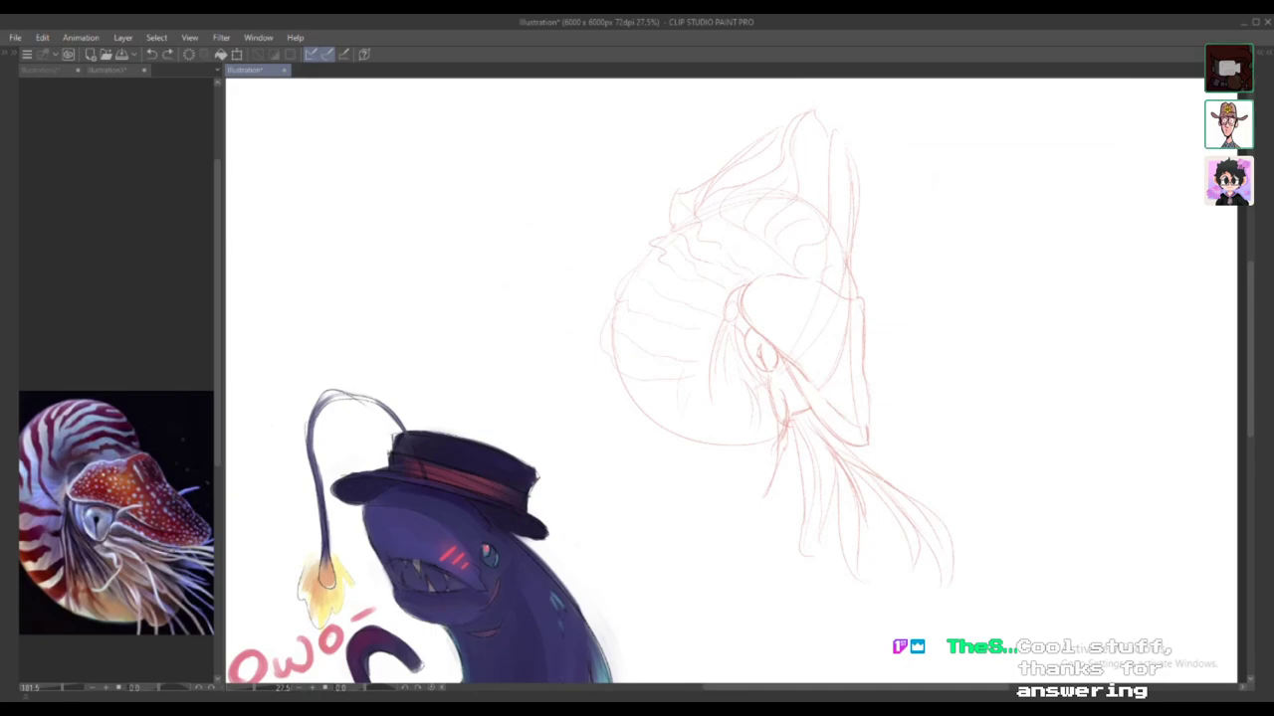
mouse_move(800, 365)
mouse_down()
mouse_move(869, 434)
mouse_move(866, 368)
mouse_up()
key(ctrl+z)
click(96, 553)
mouse_move(95, 580)
mouse_down()
mouse_move(167, 486)
mouse_move(212, 569)
mouse_move(114, 608)
mouse_move(62, 512)
mouse_move(211, 627)
mouse_move(121, 514)
mouse_move(208, 614)
mouse_up()
key(ctrl+z)
key(ctrl+z)
key(ctrl+z)
key(ctrl+z)
key(ctrl+z)
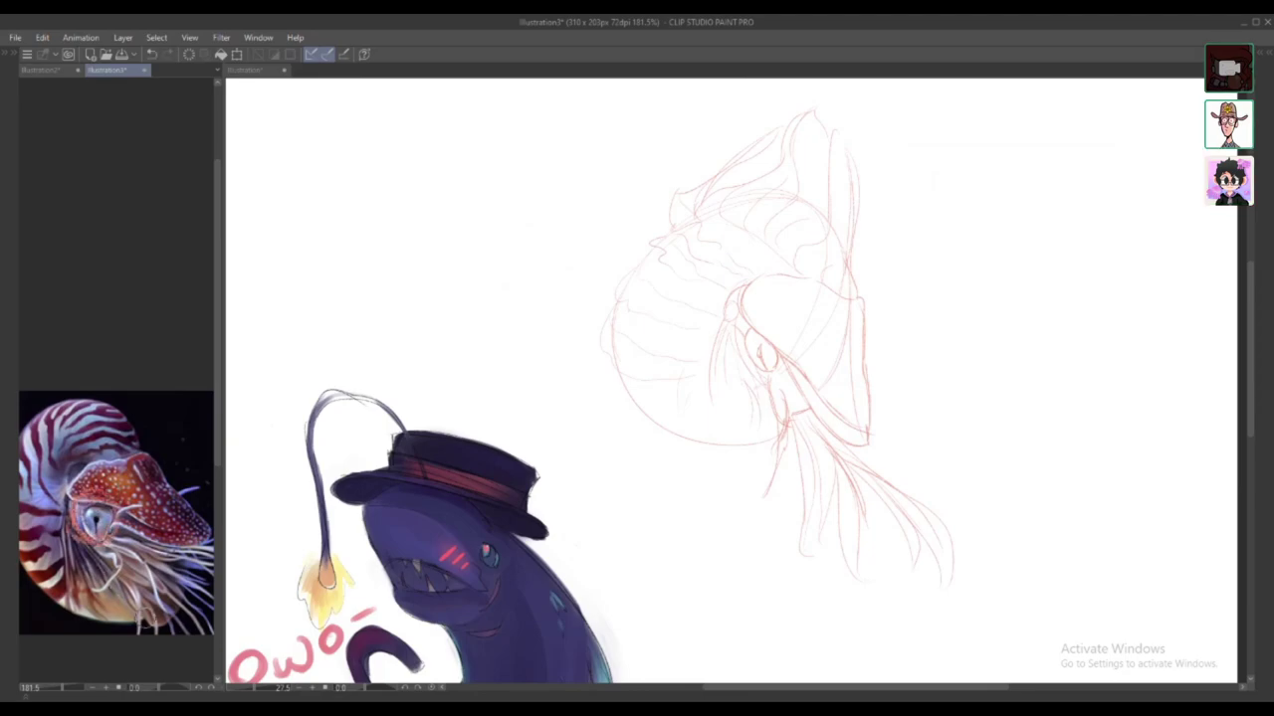
key(ctrl+z)
key(ctrl+z)
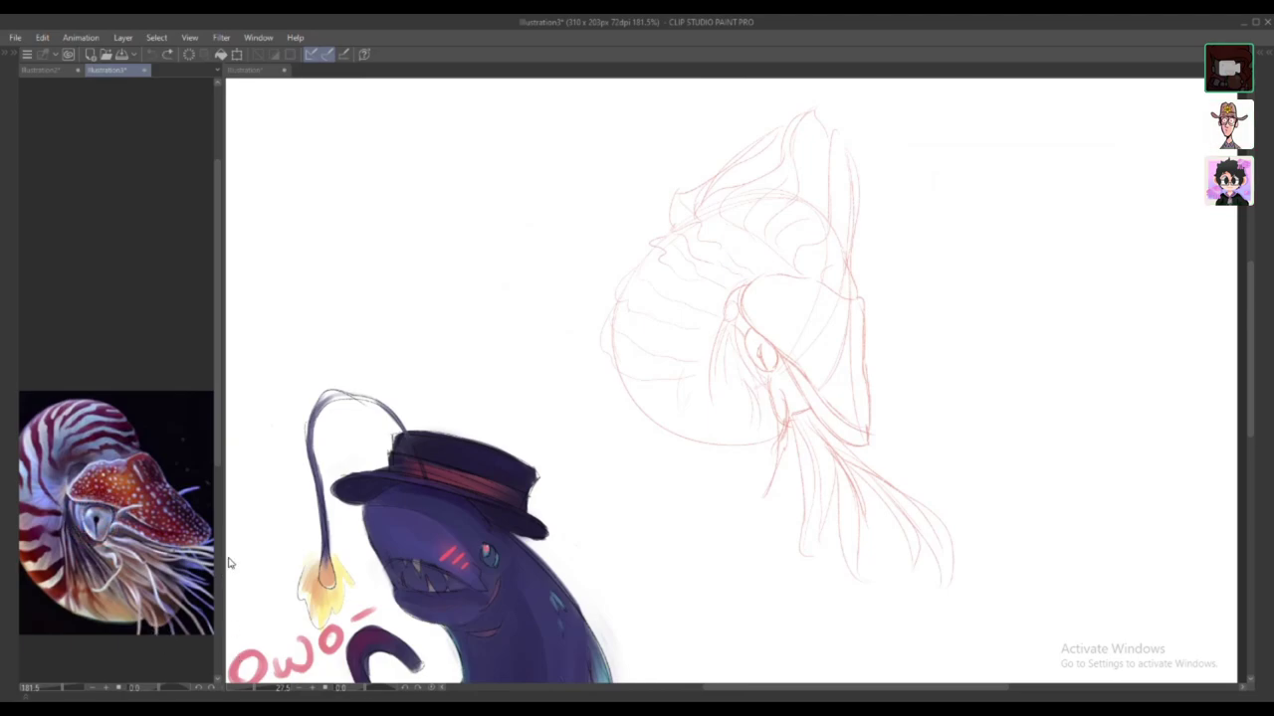
Step: Rework the nautilus's eye and lid, and move the whole nautilus sketch up and slightly right on the canvas
click(770, 361)
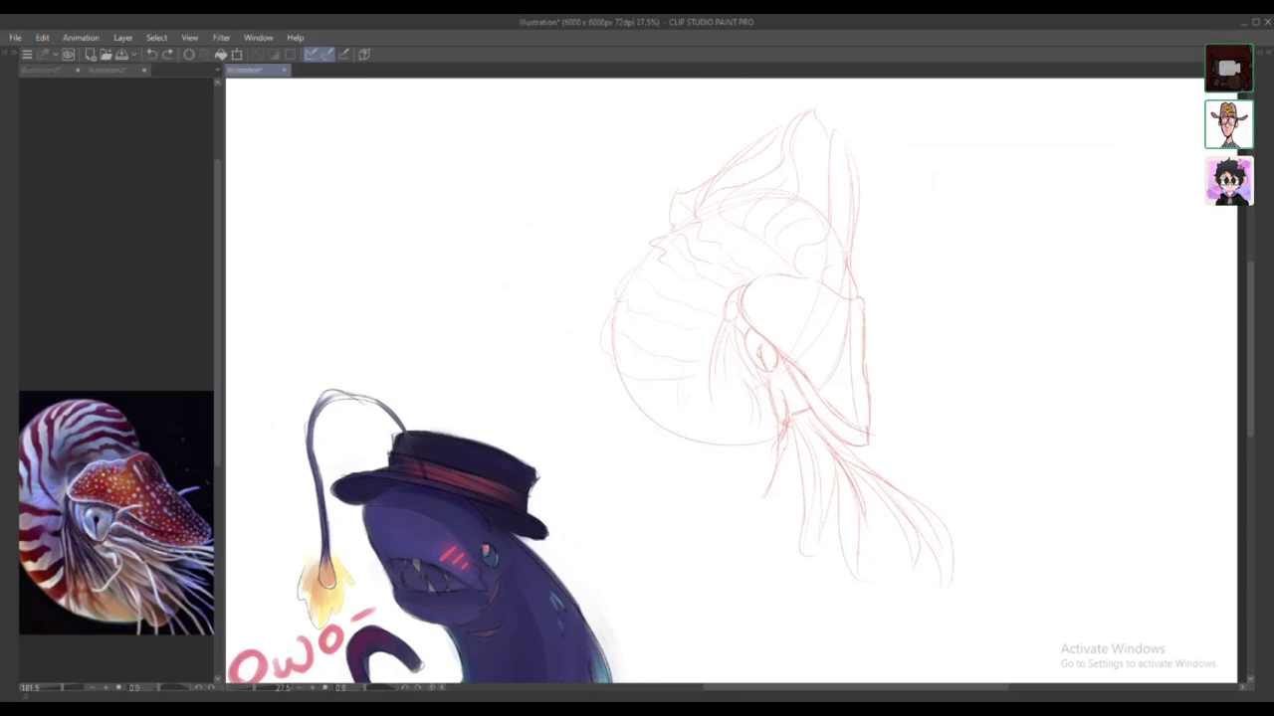
drag(767, 346, 776, 357)
key(ctrl+z)
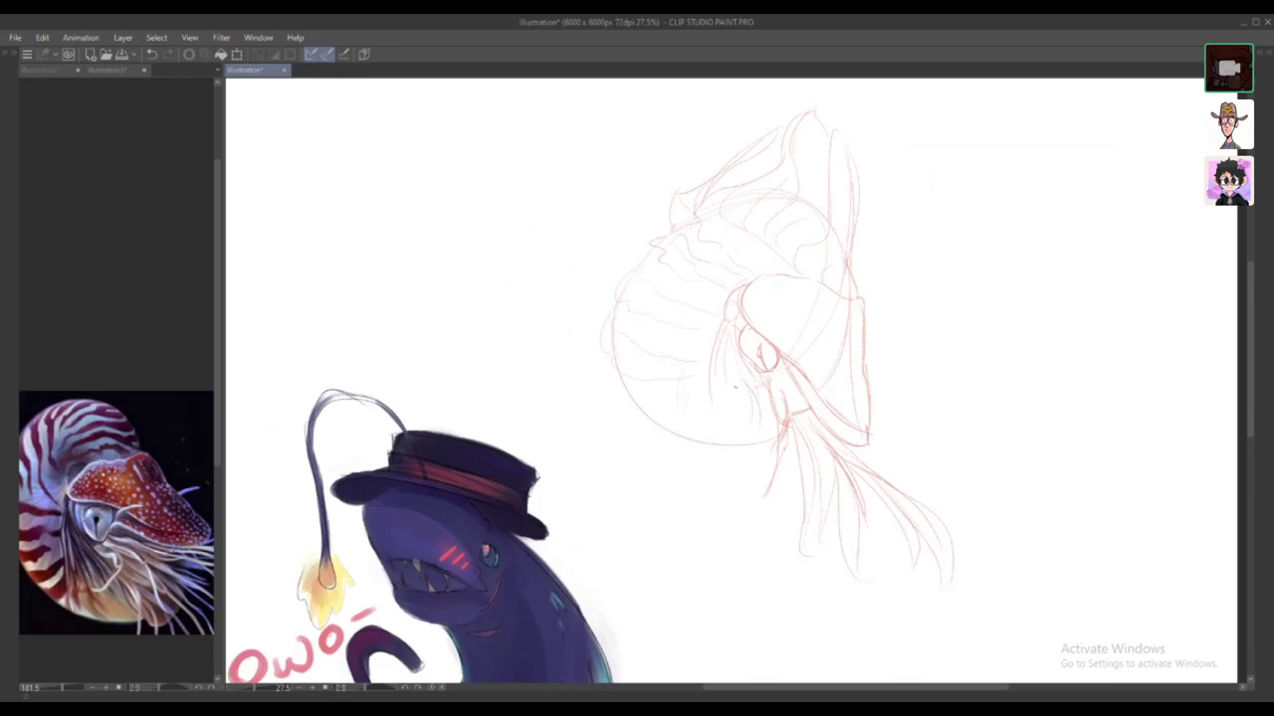
mouse_move(783, 363)
mouse_down()
mouse_move(824, 439)
mouse_move(828, 523)
mouse_move(813, 214)
mouse_up()
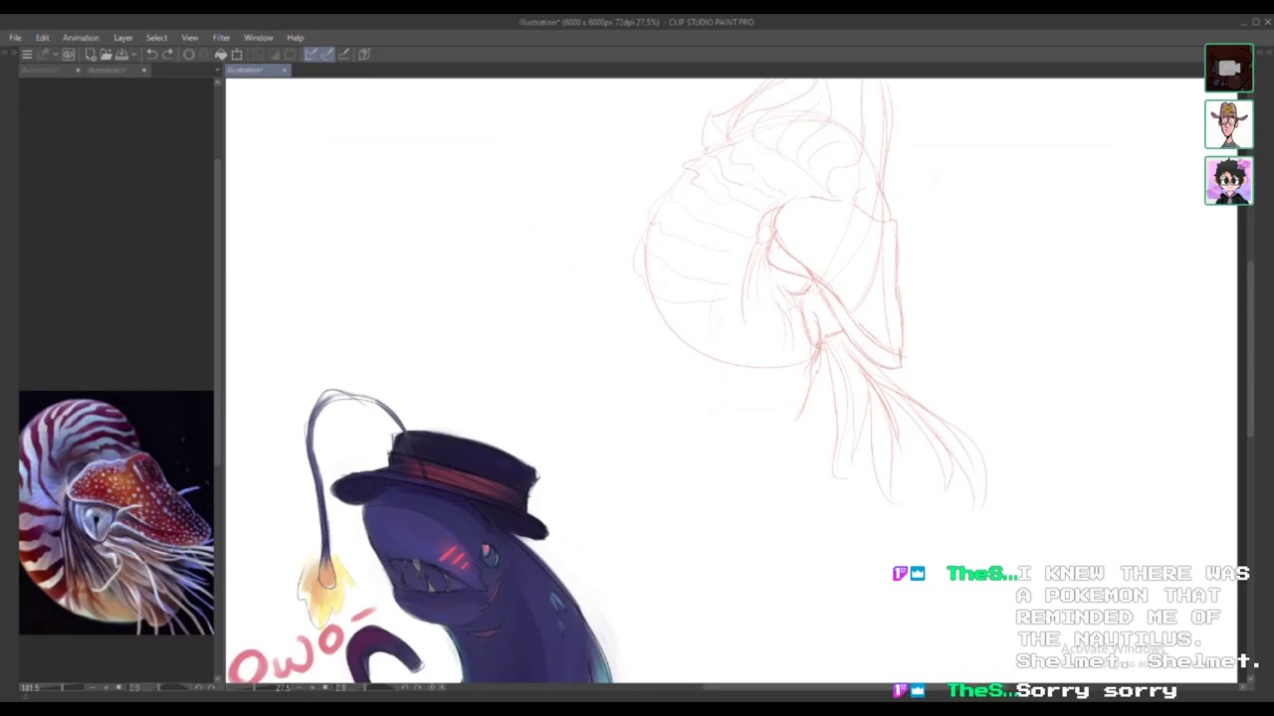
drag(774, 278, 791, 291)
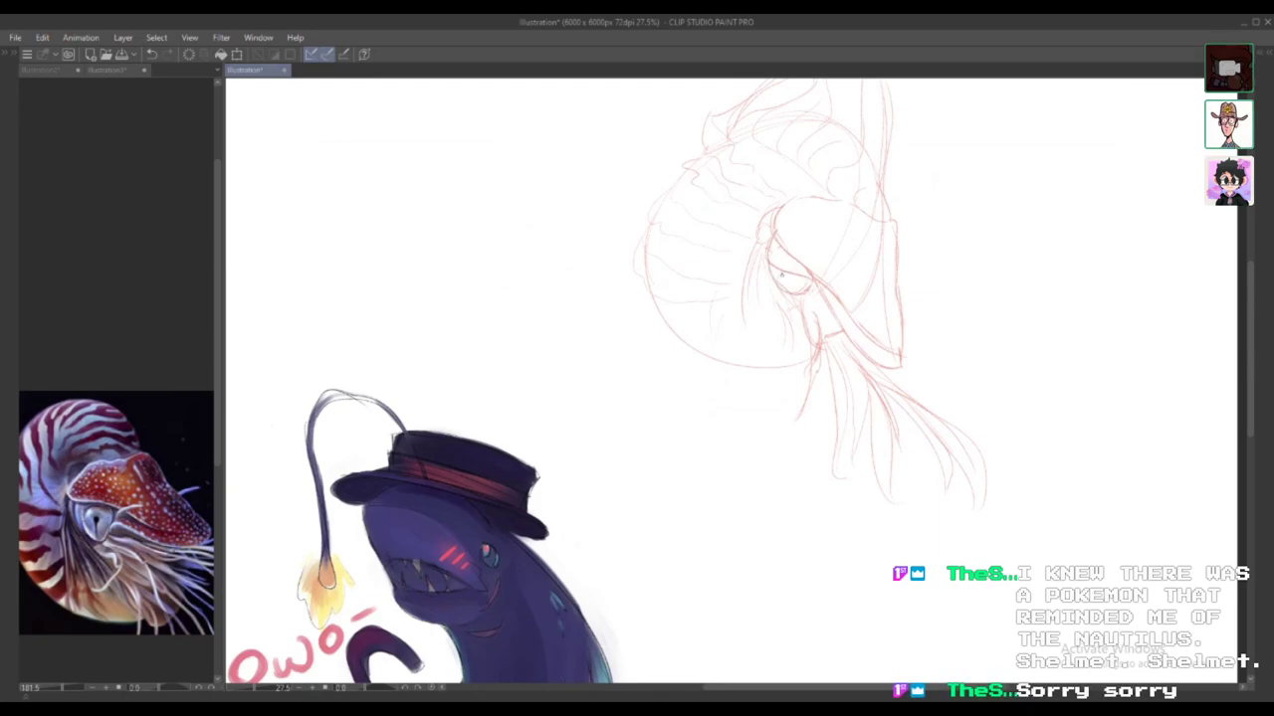
Step: Erase the old bunch of tentacles hanging below the nautilus's eye and hood
key(e)
drag(823, 315, 800, 411)
mouse_move(826, 485)
mouse_down()
mouse_move(839, 352)
mouse_move(911, 494)
mouse_move(867, 373)
mouse_up()
key(ctrl+z)
key(ctrl+z)
key(ctrl+z)
key(ctrl+z)
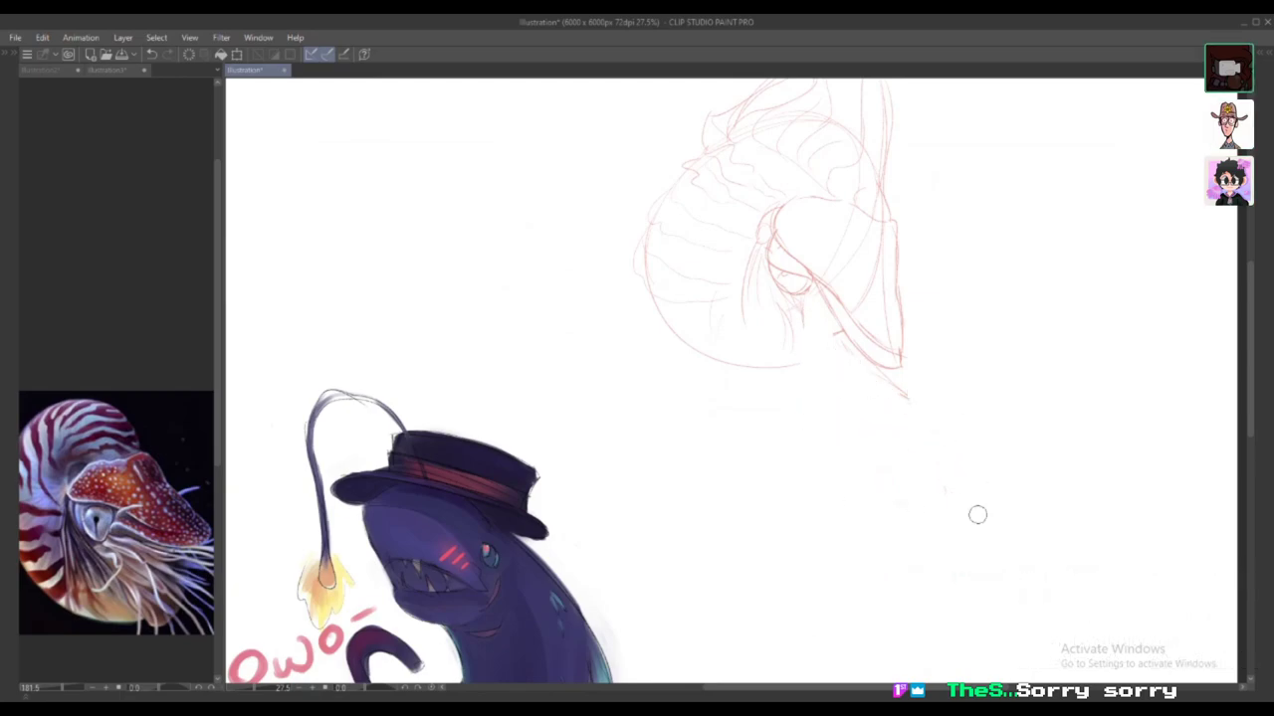
Step: Sketch long tentacles sweeping down from beneath the eye and curving right at their ends
drag(811, 323, 841, 547)
key(ctrl+z)
mouse_move(804, 329)
mouse_down()
mouse_move(858, 573)
mouse_move(804, 386)
mouse_up()
key(ctrl+z)
drag(855, 571, 796, 423)
key(ctrl+z)
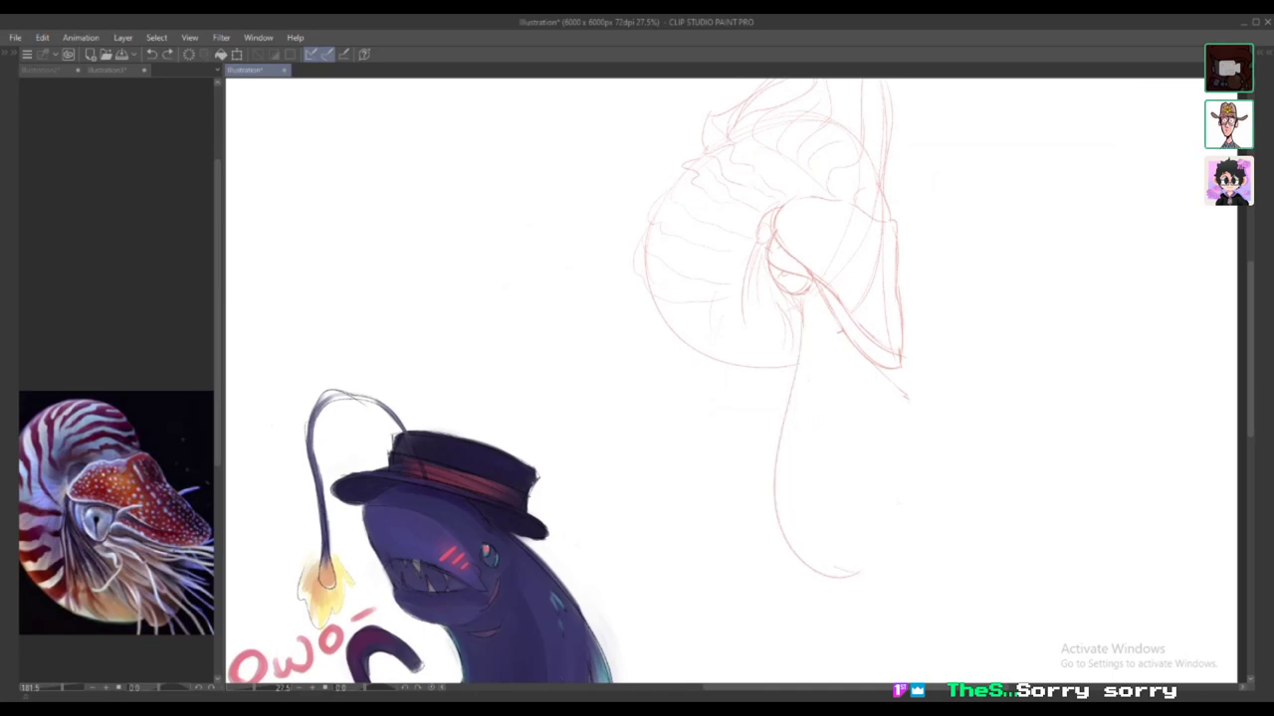
mouse_move(858, 572)
mouse_down()
mouse_move(800, 365)
mouse_move(945, 649)
mouse_up()
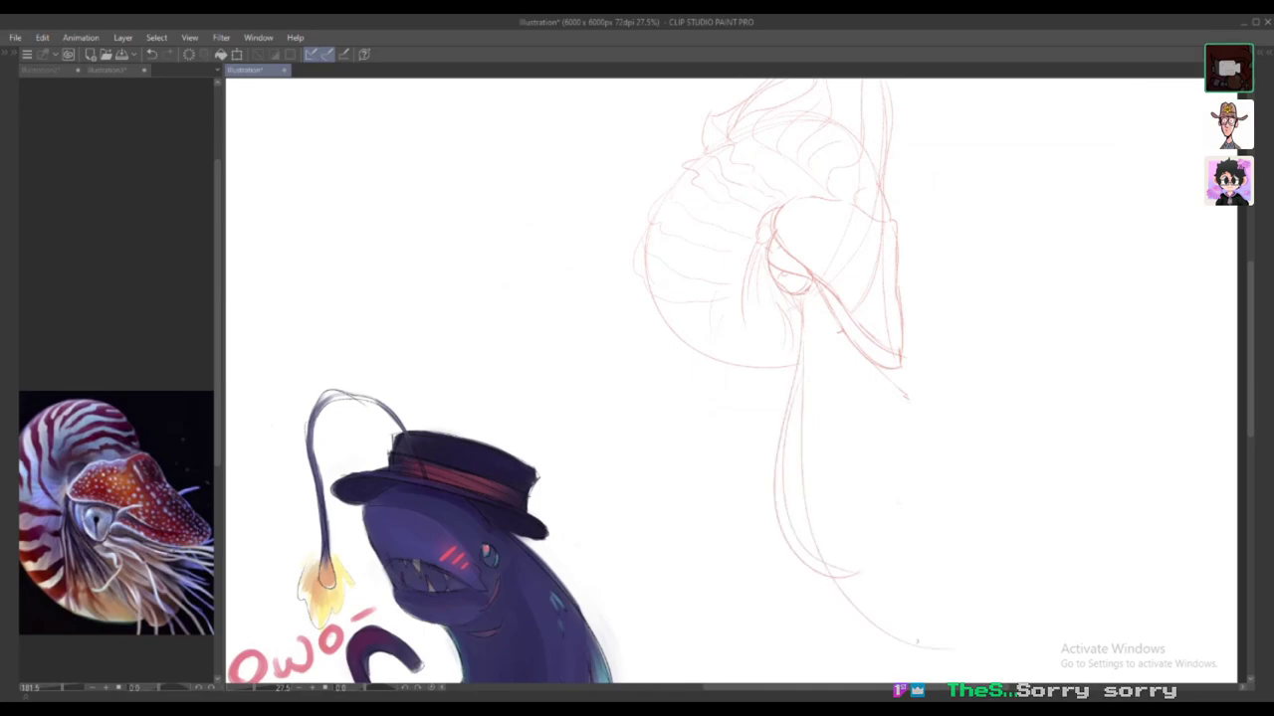
Step: Add more long strands inside the tentacle bundle, including one starting from the hood's lower edge
drag(814, 366, 891, 609)
key(ctrl+z)
drag(803, 396, 965, 658)
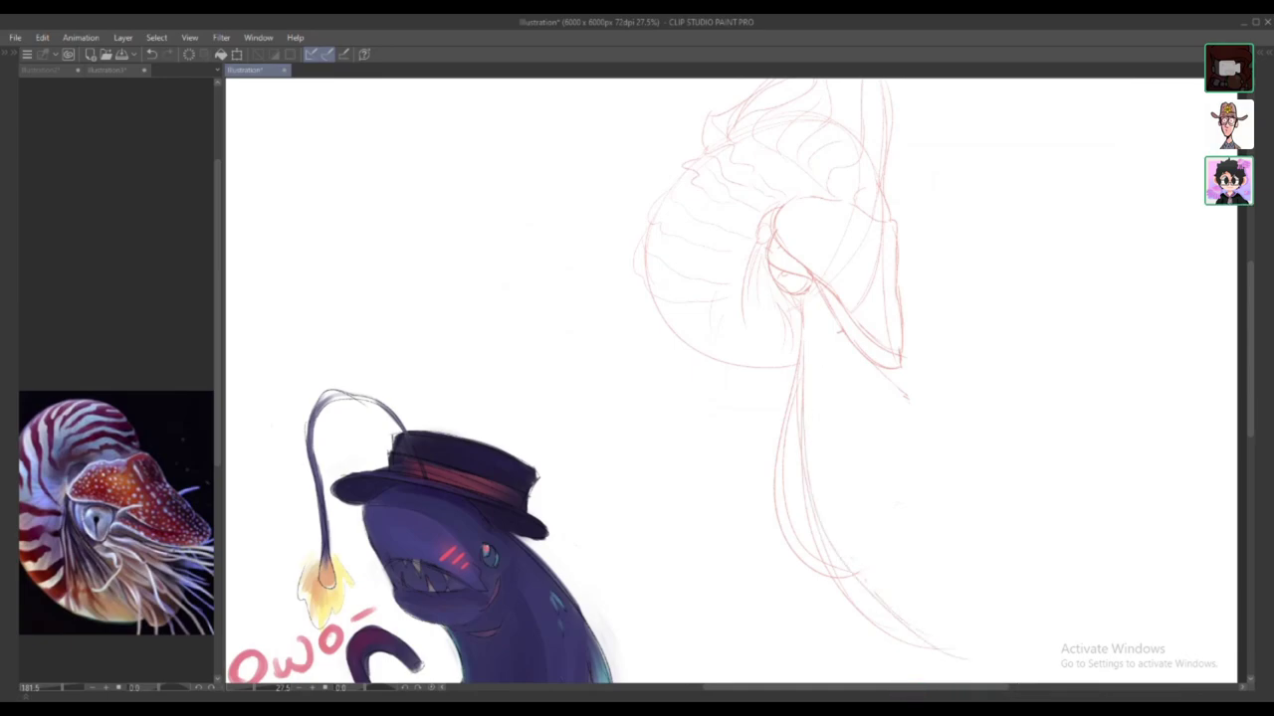
drag(809, 328, 858, 569)
mouse_move(843, 358)
mouse_down()
mouse_move(1023, 654)
mouse_move(841, 513)
mouse_up()
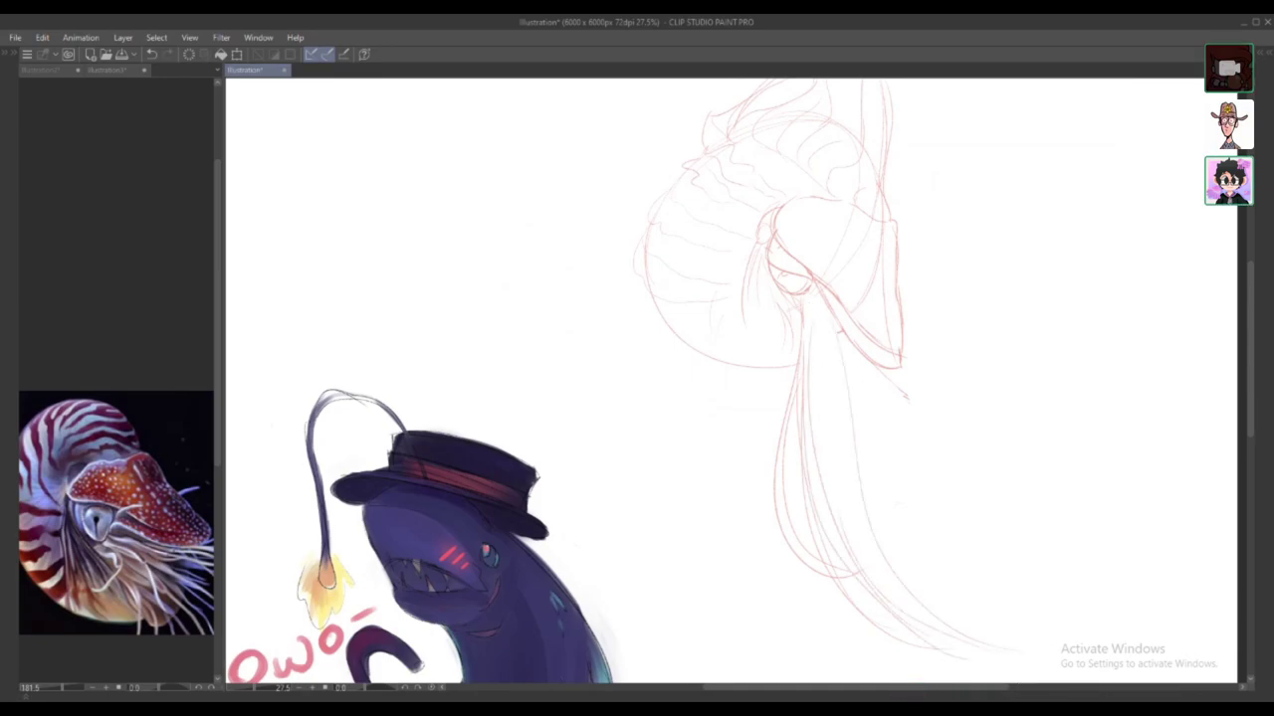
Step: Sketch a front tentacle that splits near its end into two curling tips reaching right
mouse_move(842, 334)
mouse_down()
mouse_move(858, 466)
mouse_move(857, 368)
mouse_move(876, 500)
mouse_move(909, 592)
mouse_up()
key(ctrl+z)
key(ctrl+z)
mouse_move(886, 533)
mouse_down()
mouse_move(1029, 539)
mouse_move(1018, 546)
mouse_up()
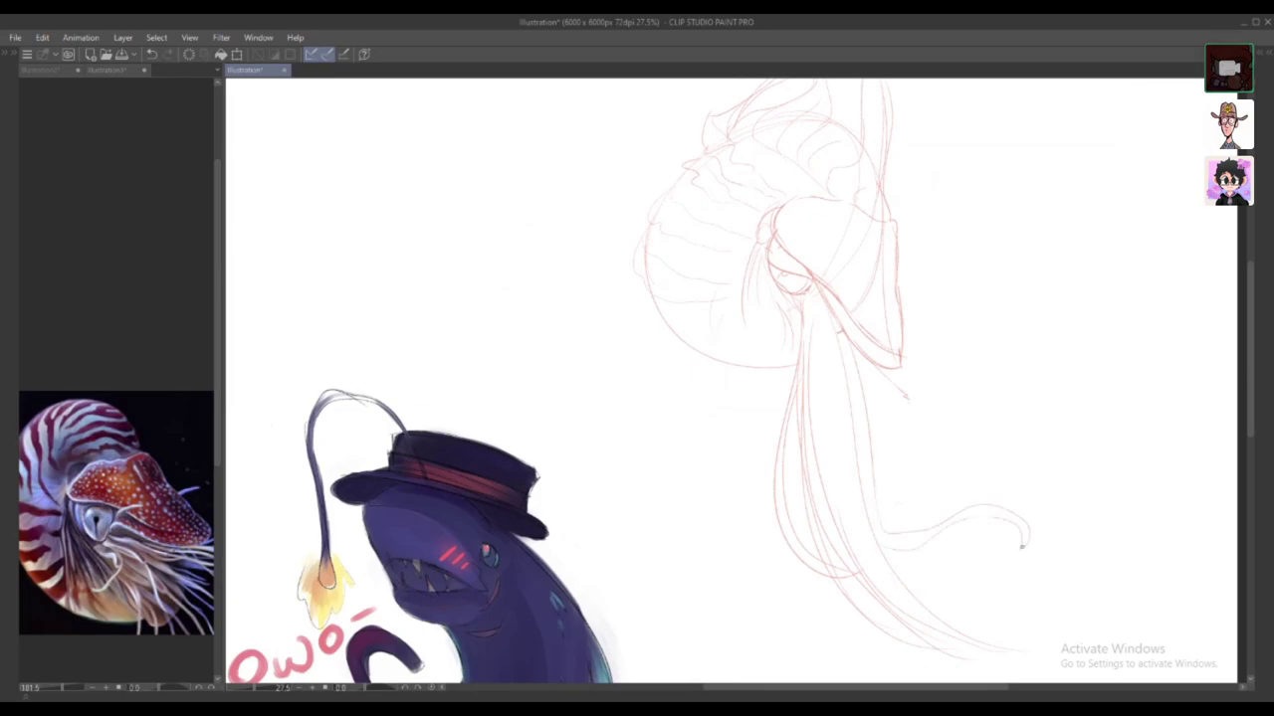
mouse_move(912, 553)
mouse_down()
mouse_move(942, 577)
mouse_move(1013, 581)
mouse_up()
mouse_move(897, 577)
mouse_down()
mouse_move(1011, 581)
mouse_move(977, 602)
mouse_up()
key(ctrl+z)
key(ctrl+z)
key(ctrl+z)
drag(900, 559, 999, 597)
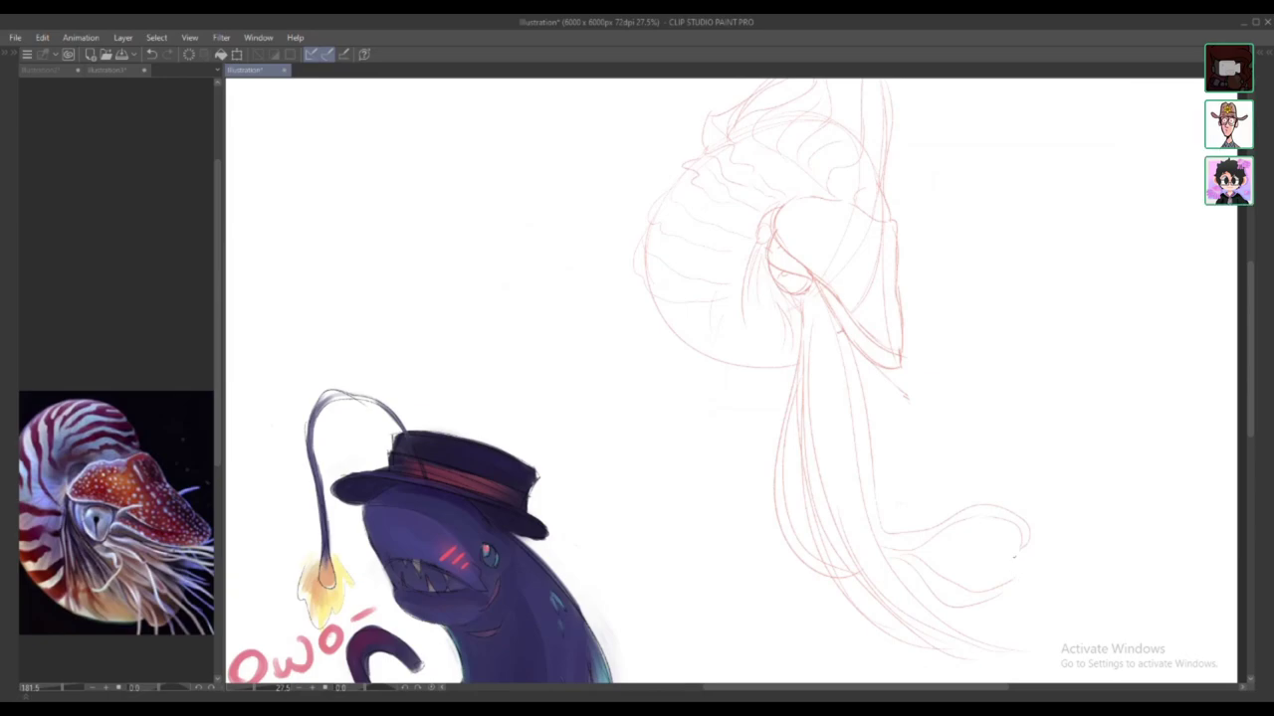
mouse_move(575, 572)
mouse_down()
mouse_move(614, 588)
mouse_move(1167, 534)
mouse_move(1086, 545)
mouse_move(1076, 560)
mouse_up()
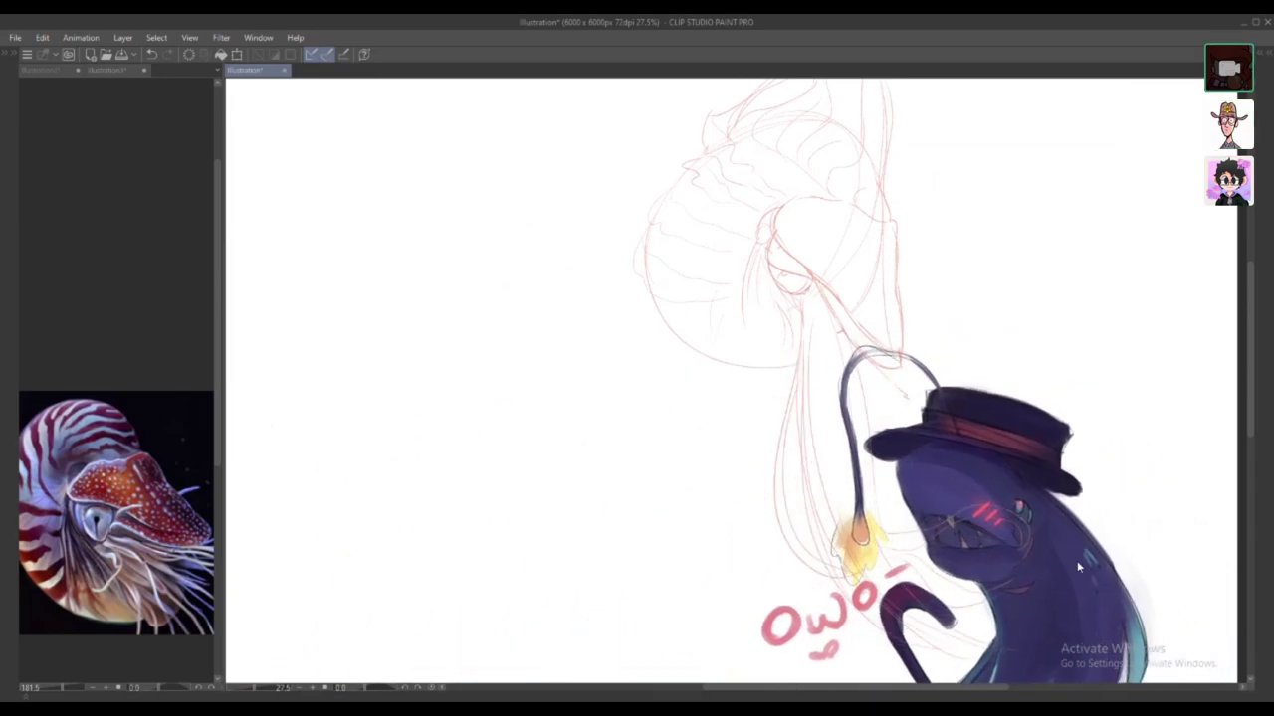
key(ctrl+z)
key(Tab)
key(Tab)
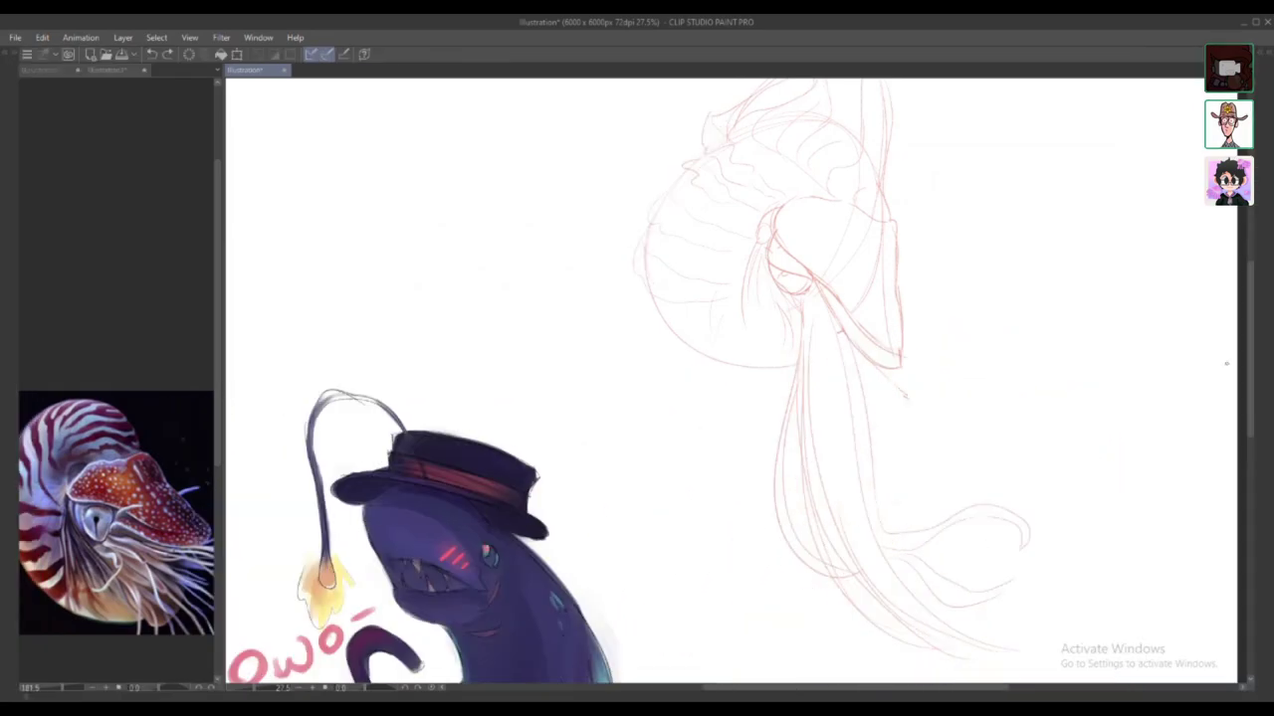
Step: Shrink and rotate the hat-wearing fish on Layer 2 and place it between the two curling tentacle tips
key(Tab)
click(1226, 370)
key(Tab)
key(ctrl+t)
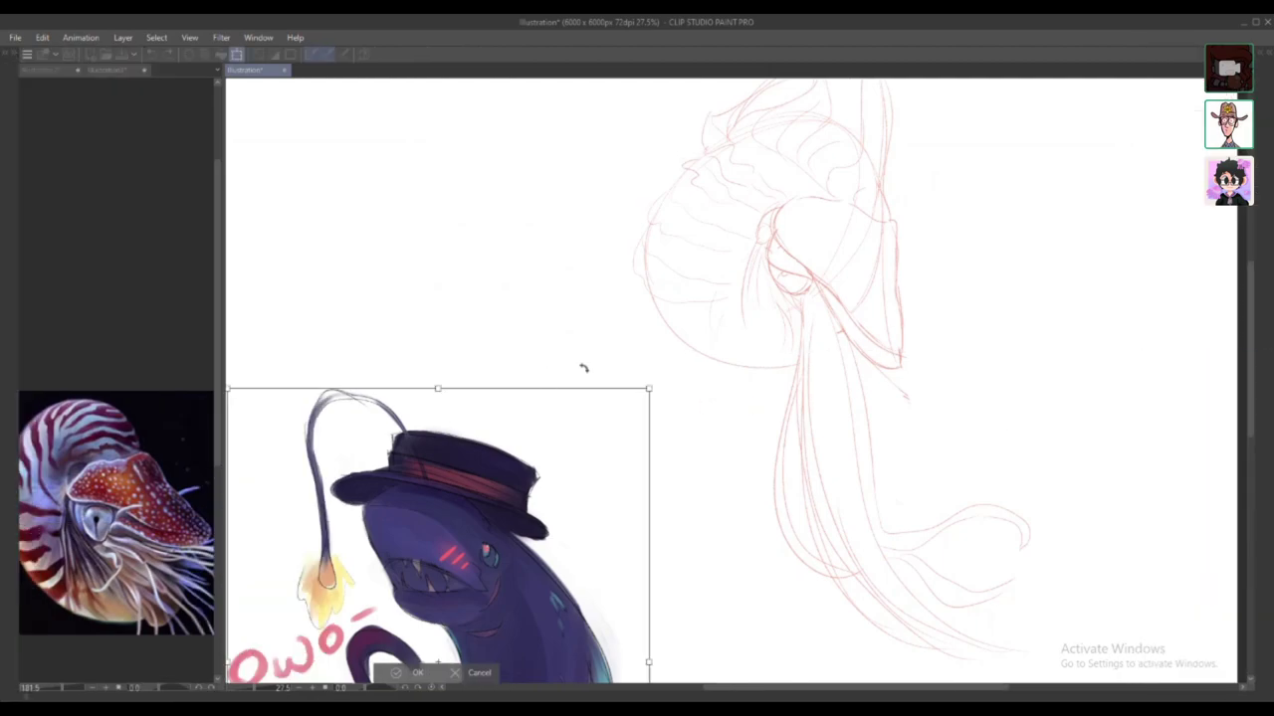
drag(650, 388, 457, 636)
drag(400, 642, 1040, 551)
drag(1081, 513, 1016, 488)
drag(1034, 551, 1024, 571)
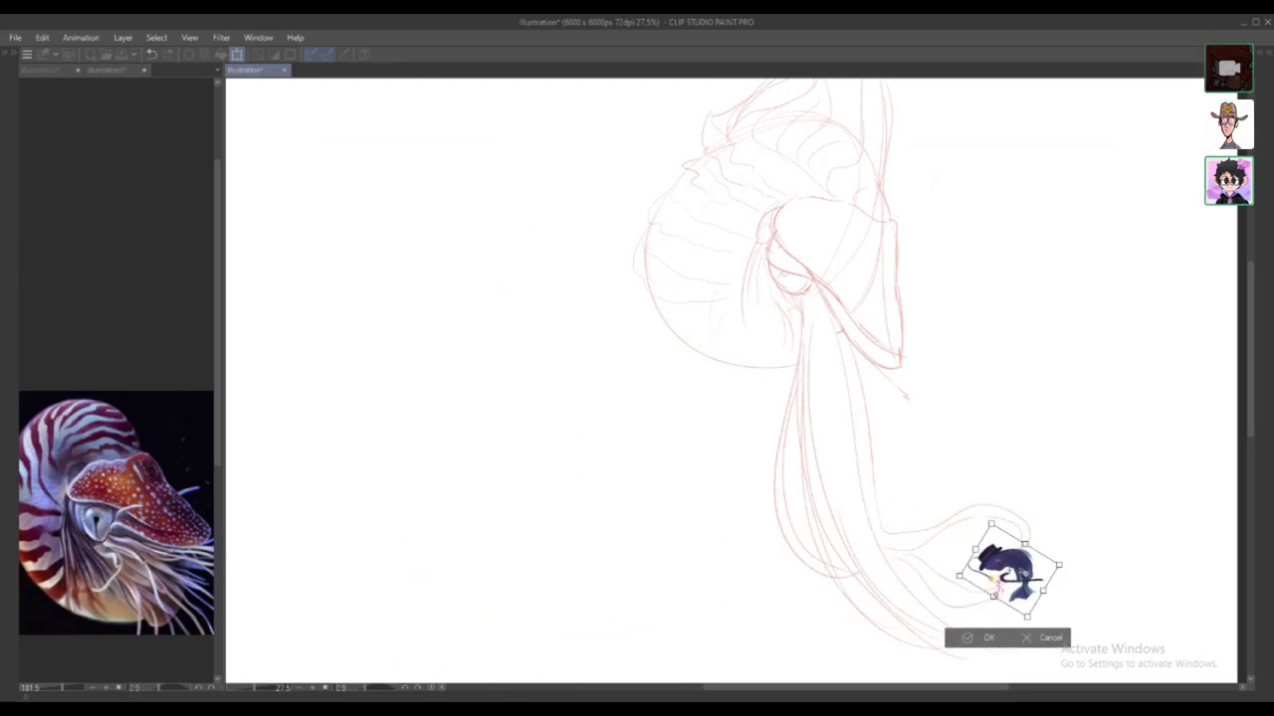
click(990, 640)
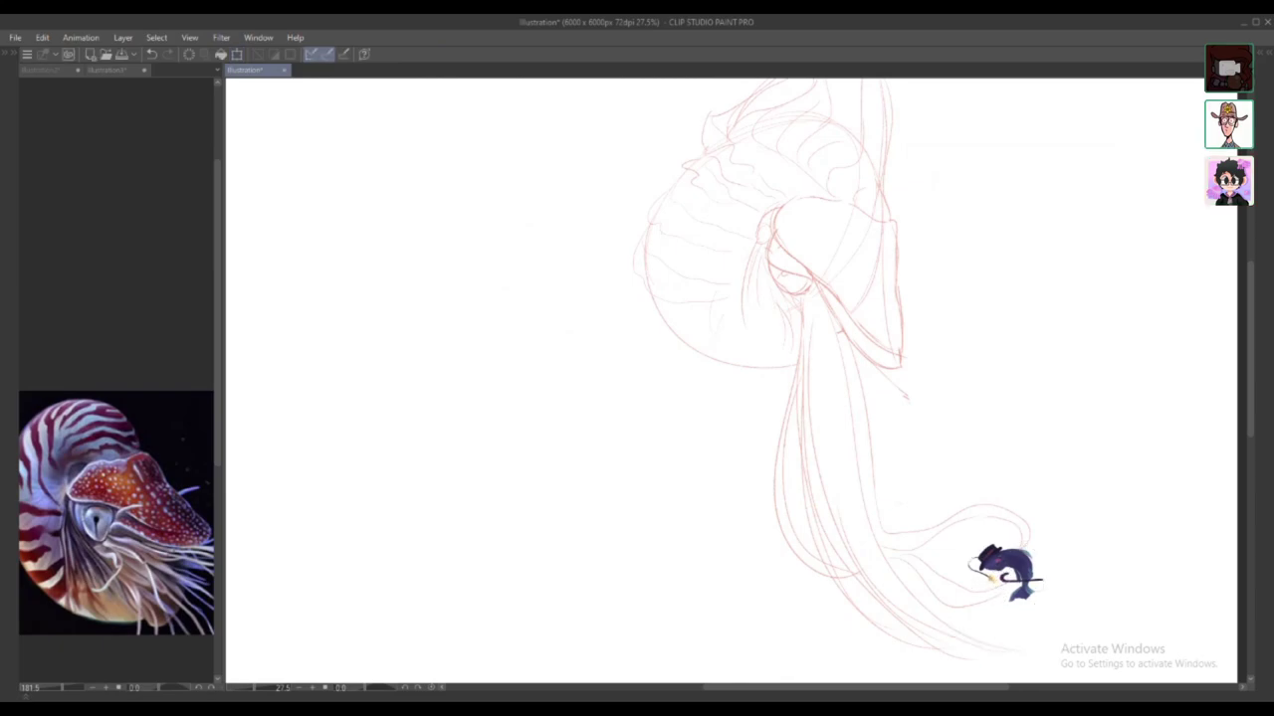
Step: Look at the canvas with the sketch layer hidden, check the crocodile reference and return to the nautilus photo
key(Tab)
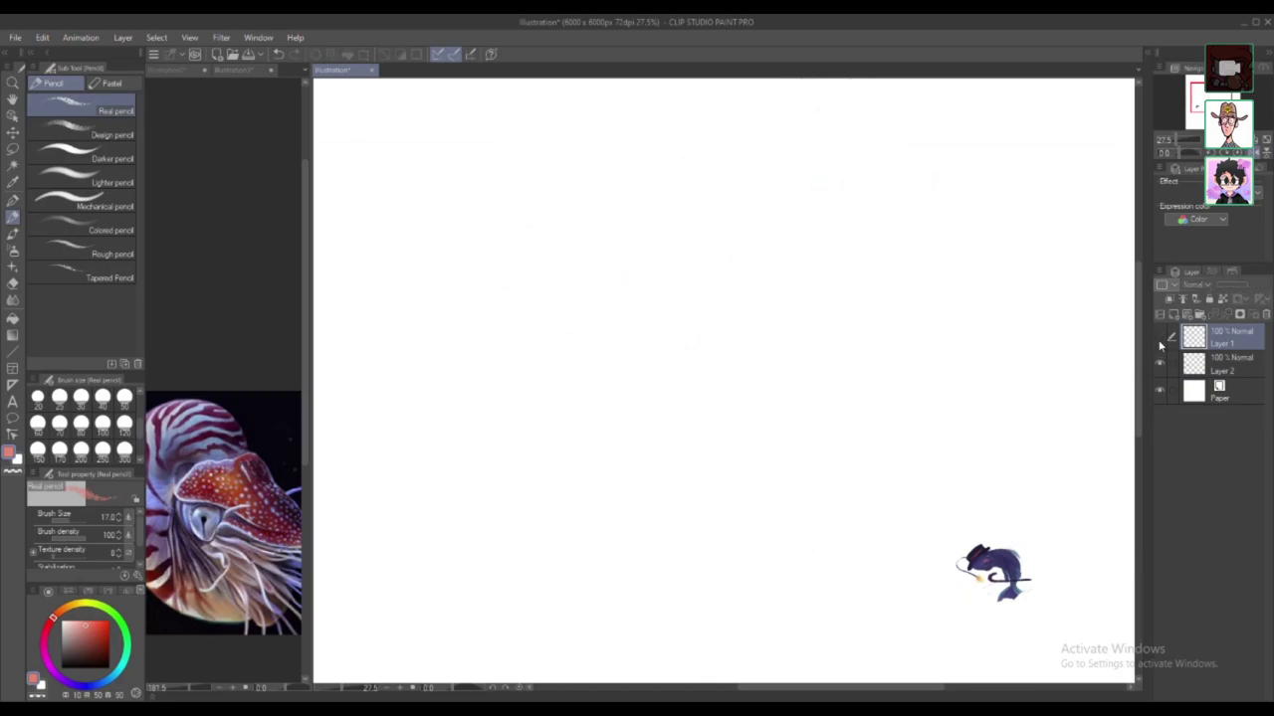
key(Tab)
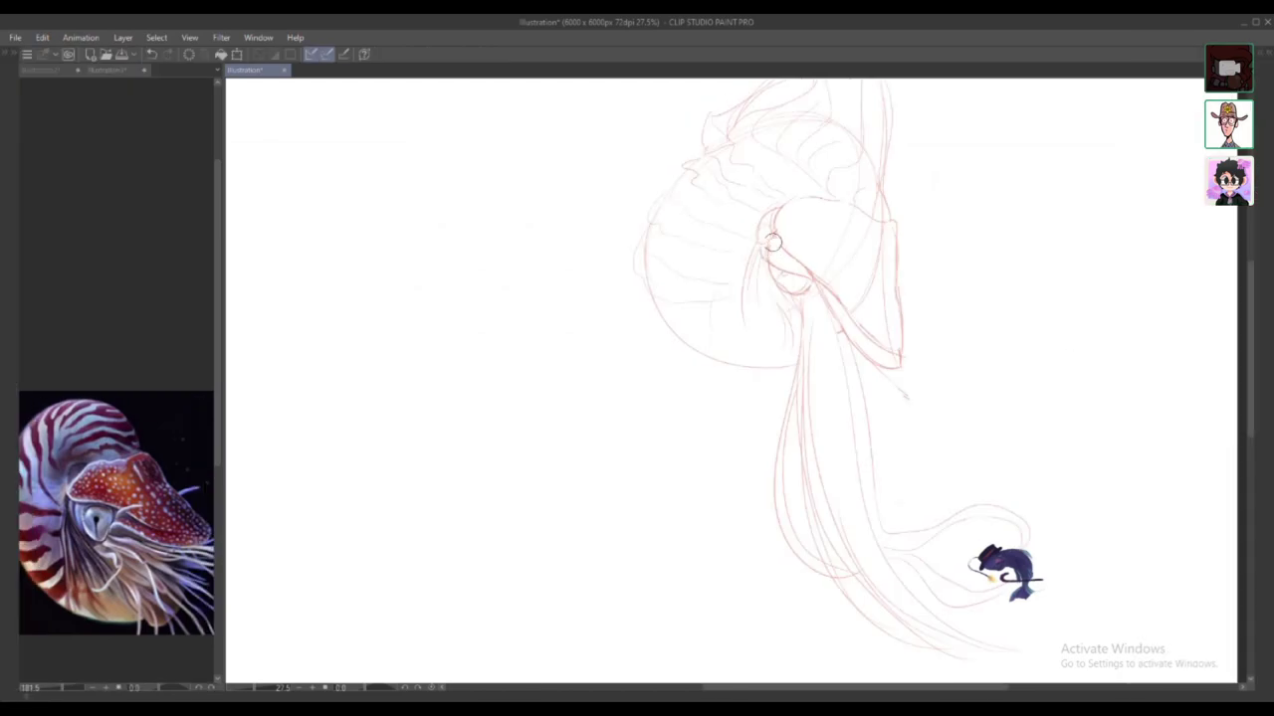
click(60, 73)
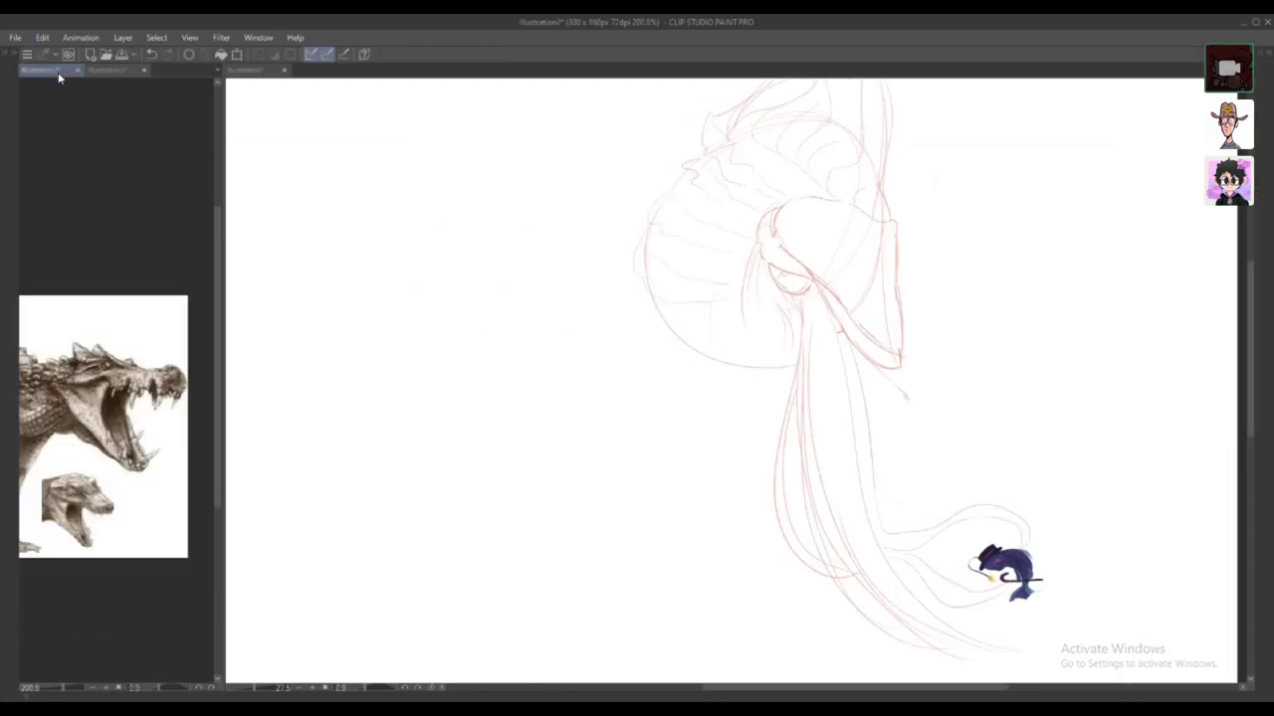
click(113, 73)
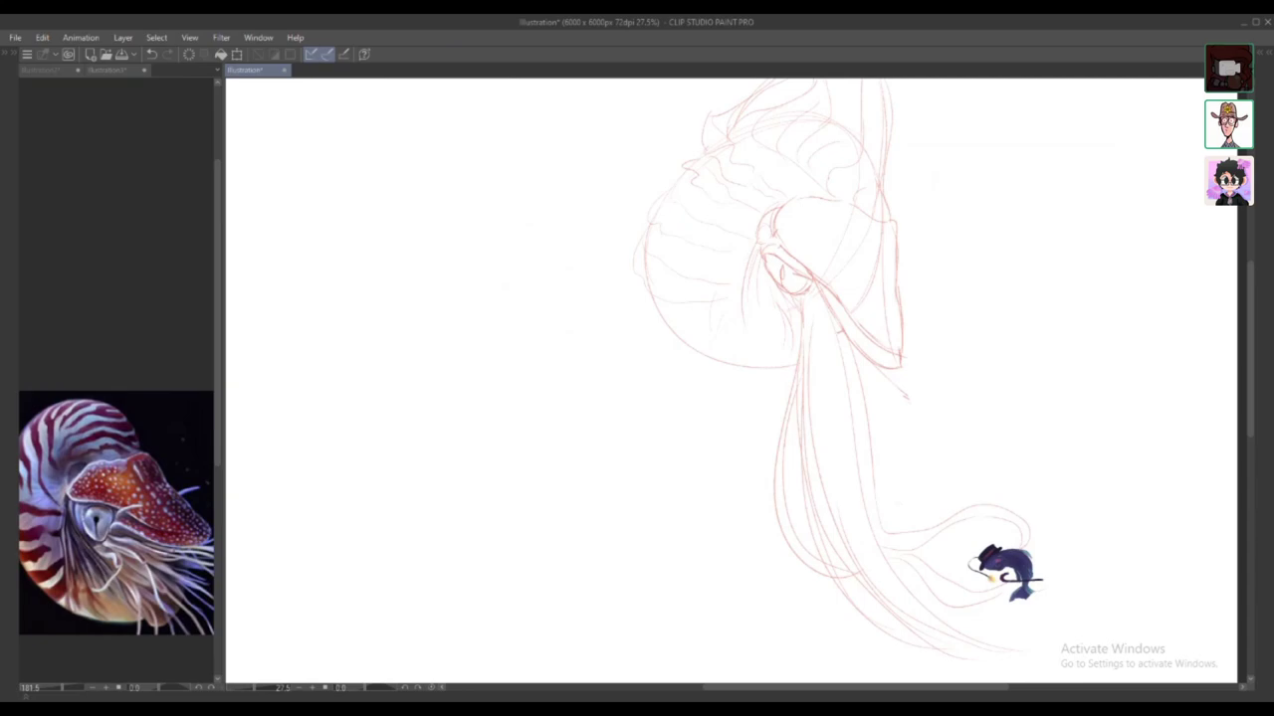
key(Tab)
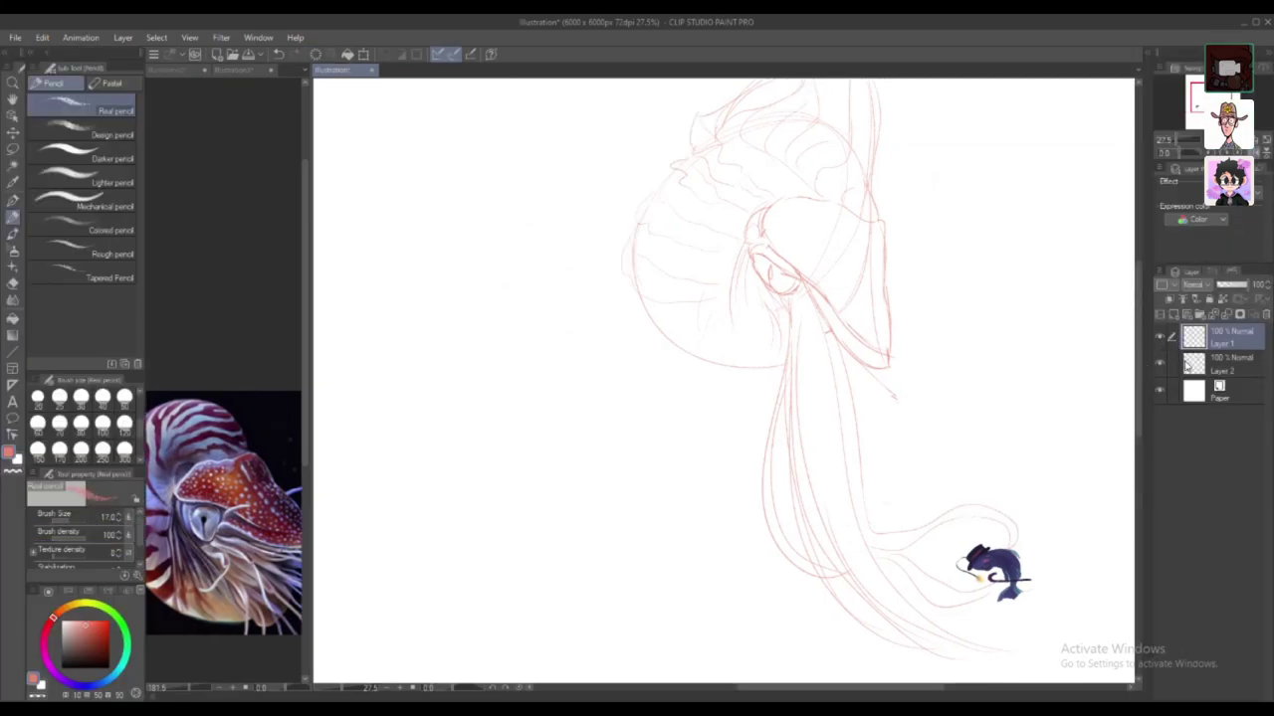
click(1188, 367)
alt+click(985, 559)
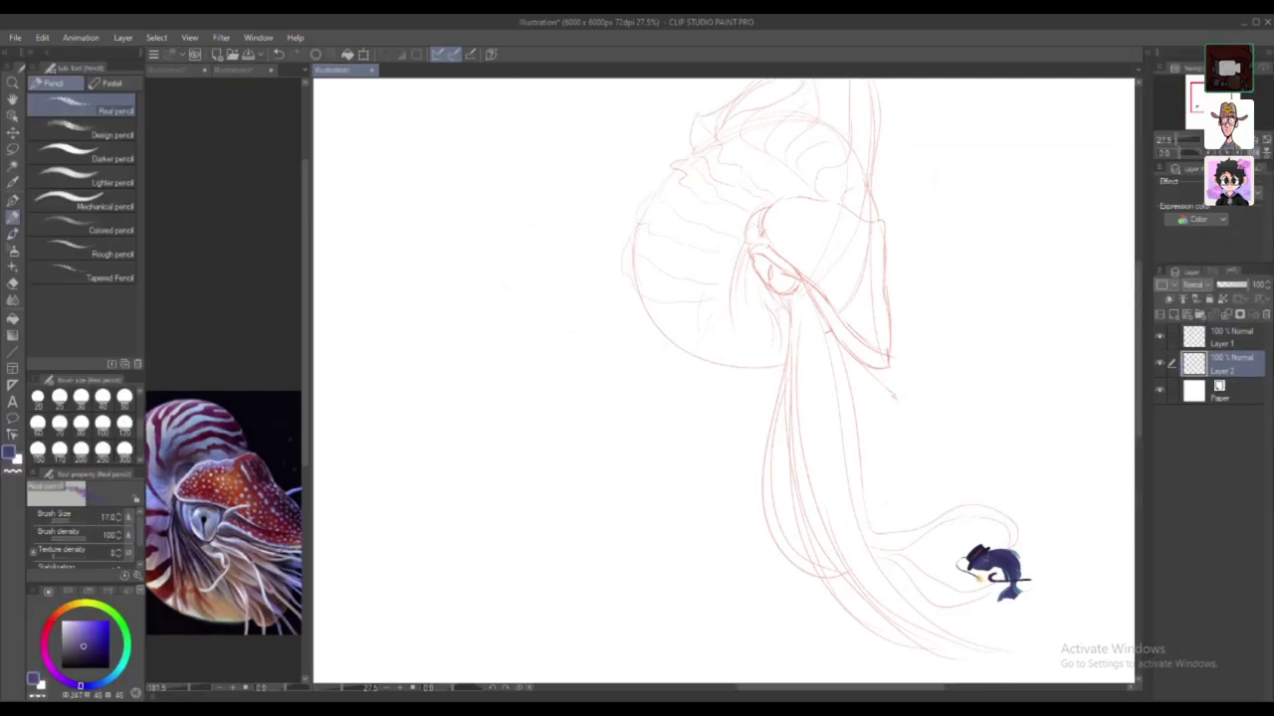
click(14, 232)
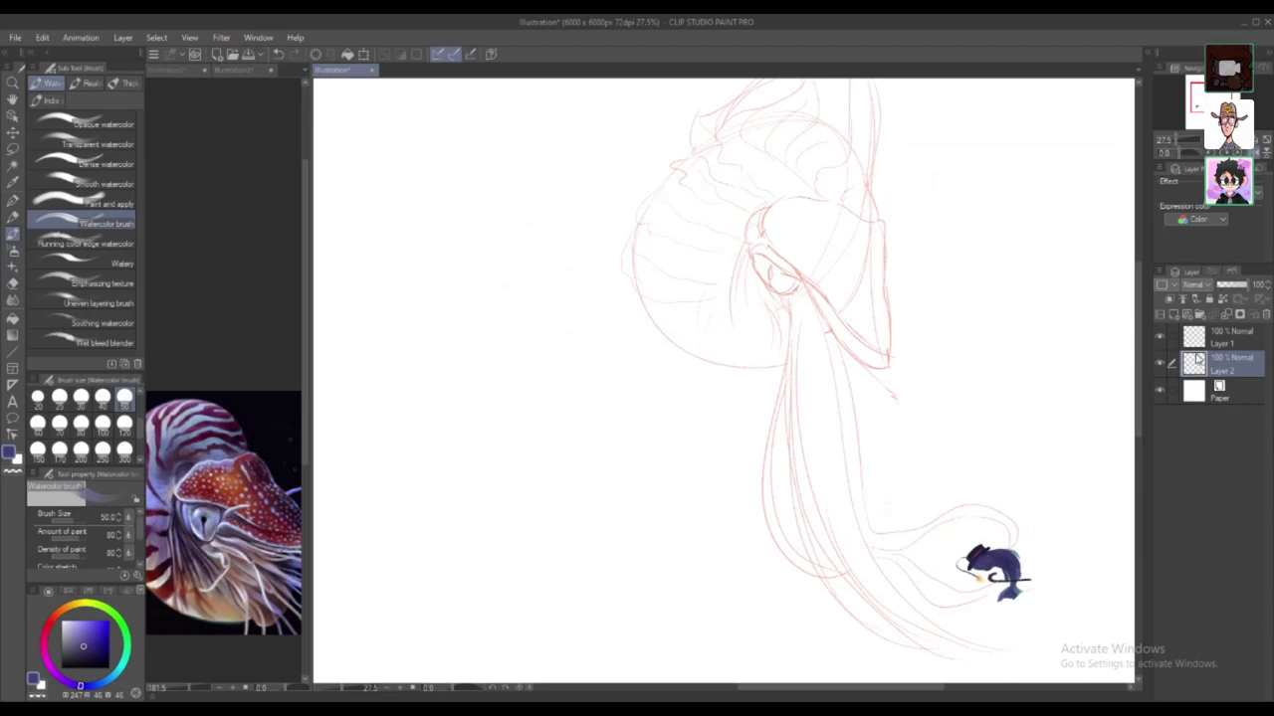
click(1205, 339)
alt+click(854, 344)
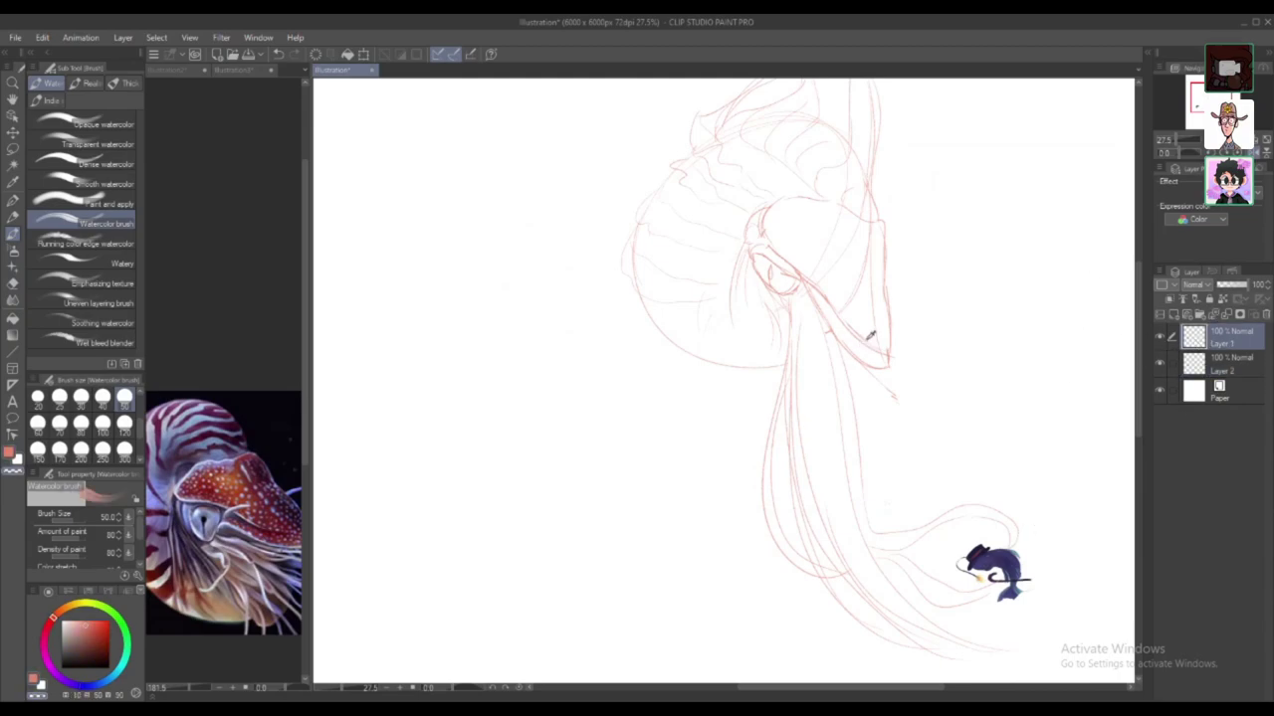
click(15, 217)
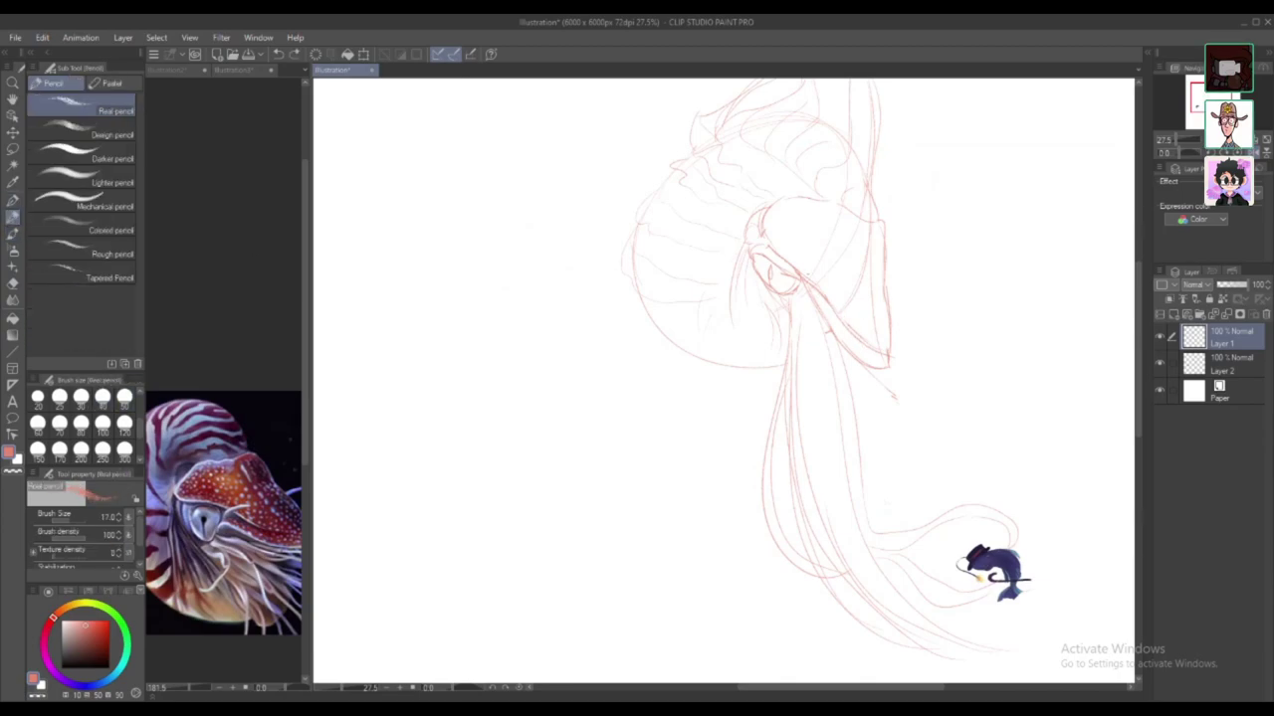
Step: Reinforce the outlines of the hood and eye, and turn the red nautilus lines dark grey
drag(893, 331, 893, 360)
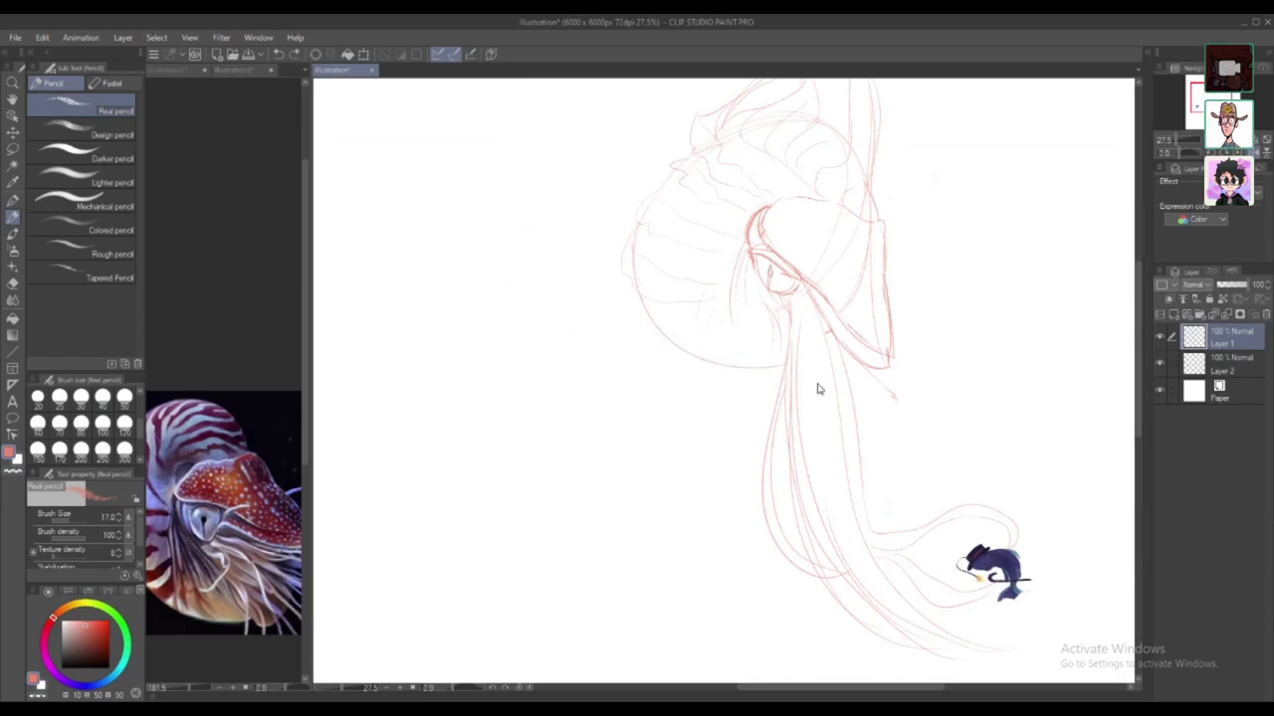
key(ctrl+s)
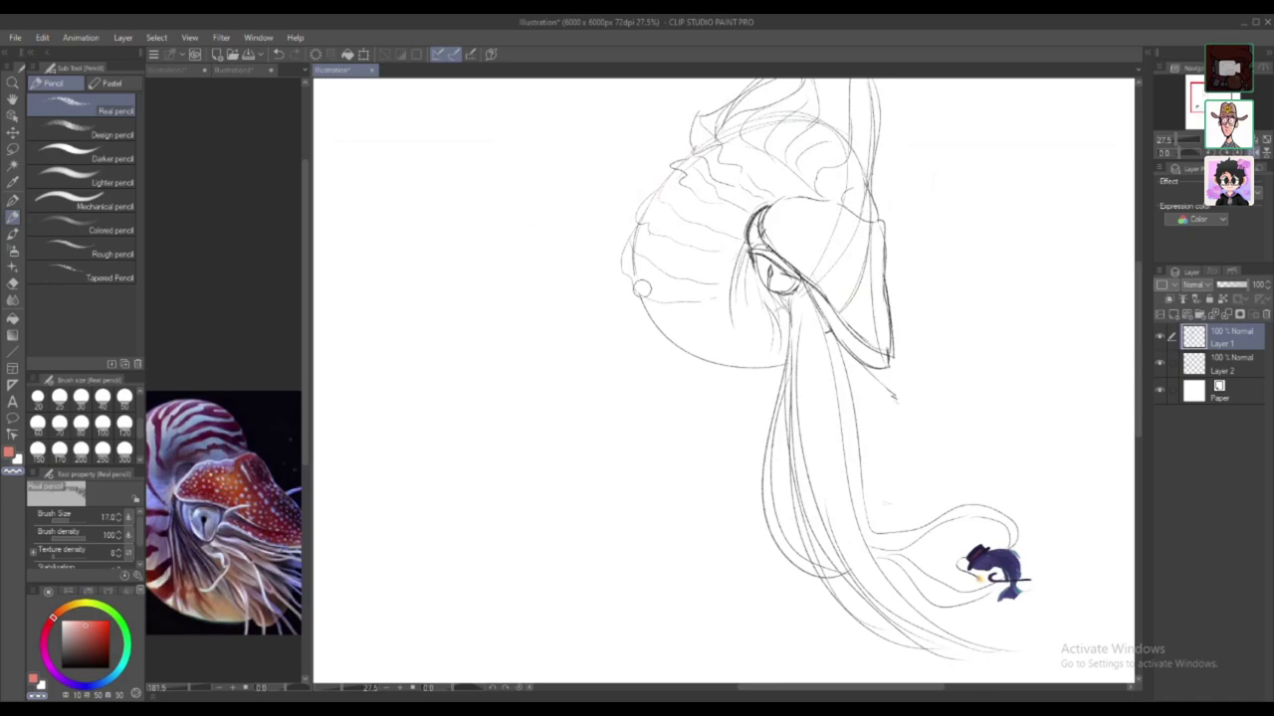
Step: Erase the leftover construction curves around the shell and spikes, and the thick arc behind the hood
key(ctrl+z)
drag(629, 250, 647, 294)
key(ctrl+z)
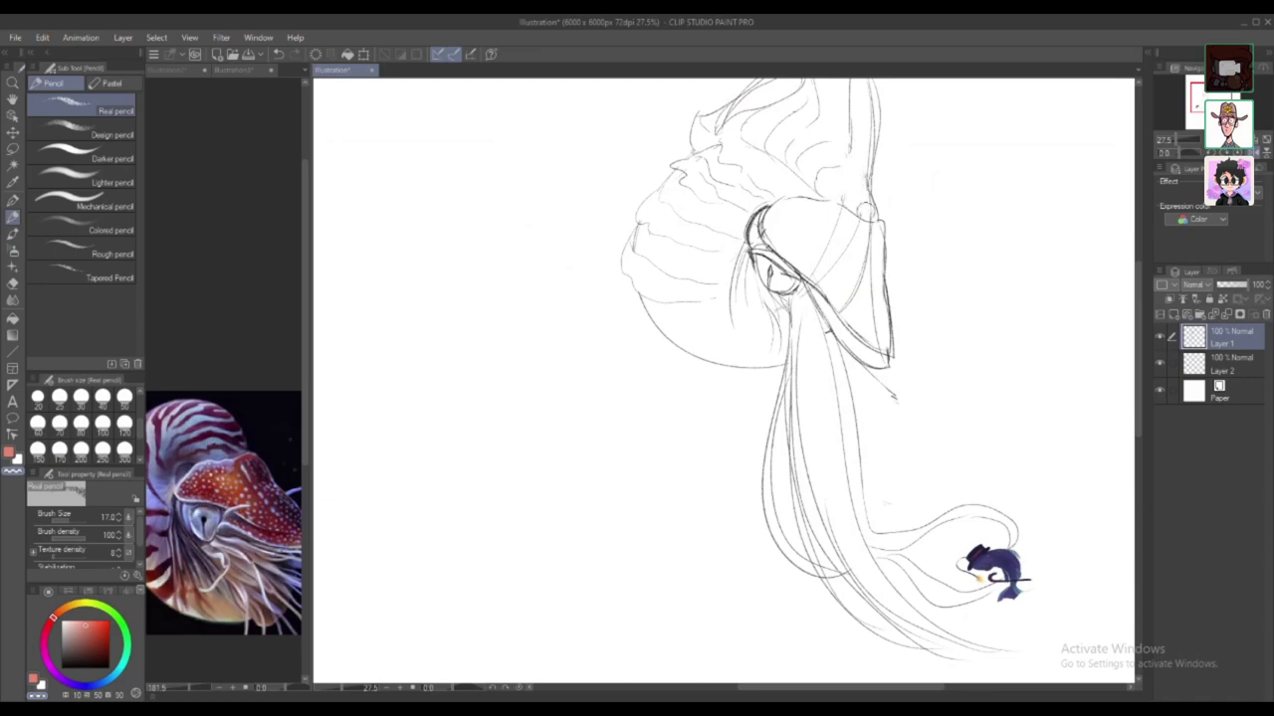
scroll(1140, 347, up, 3)
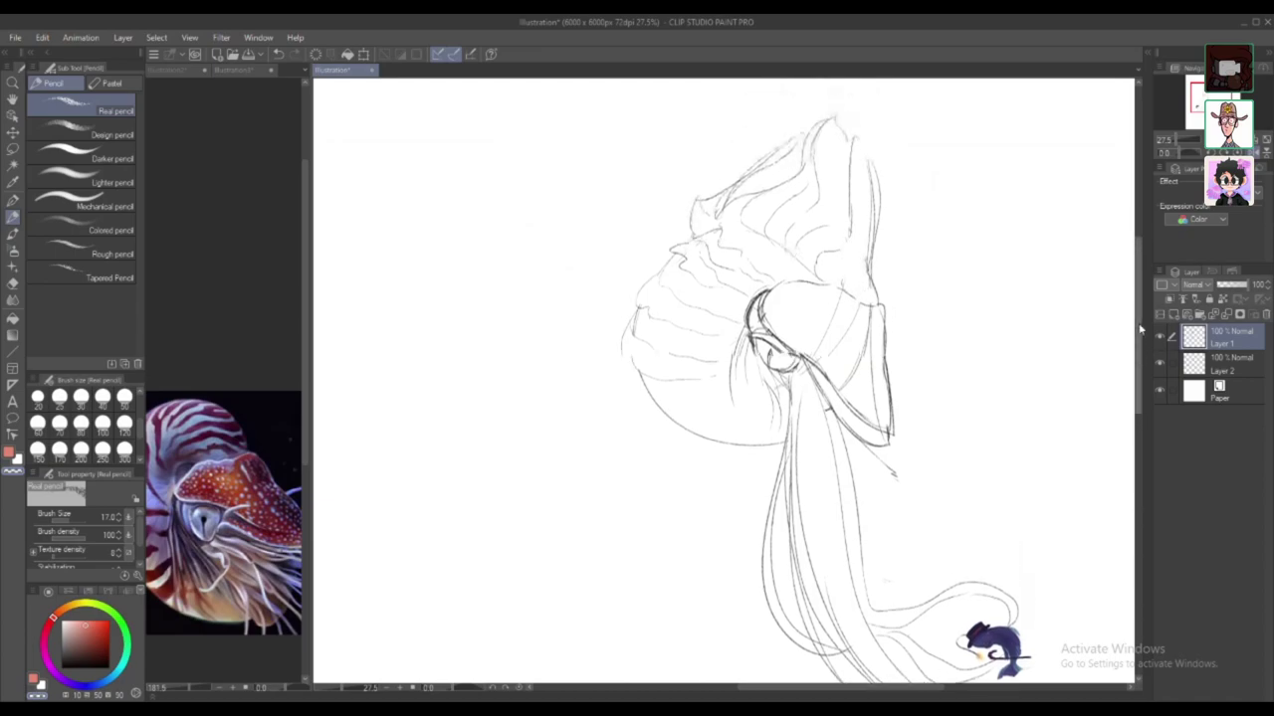
key(ctrl+z)
key(ctrl+z)
key(ctrl+z)
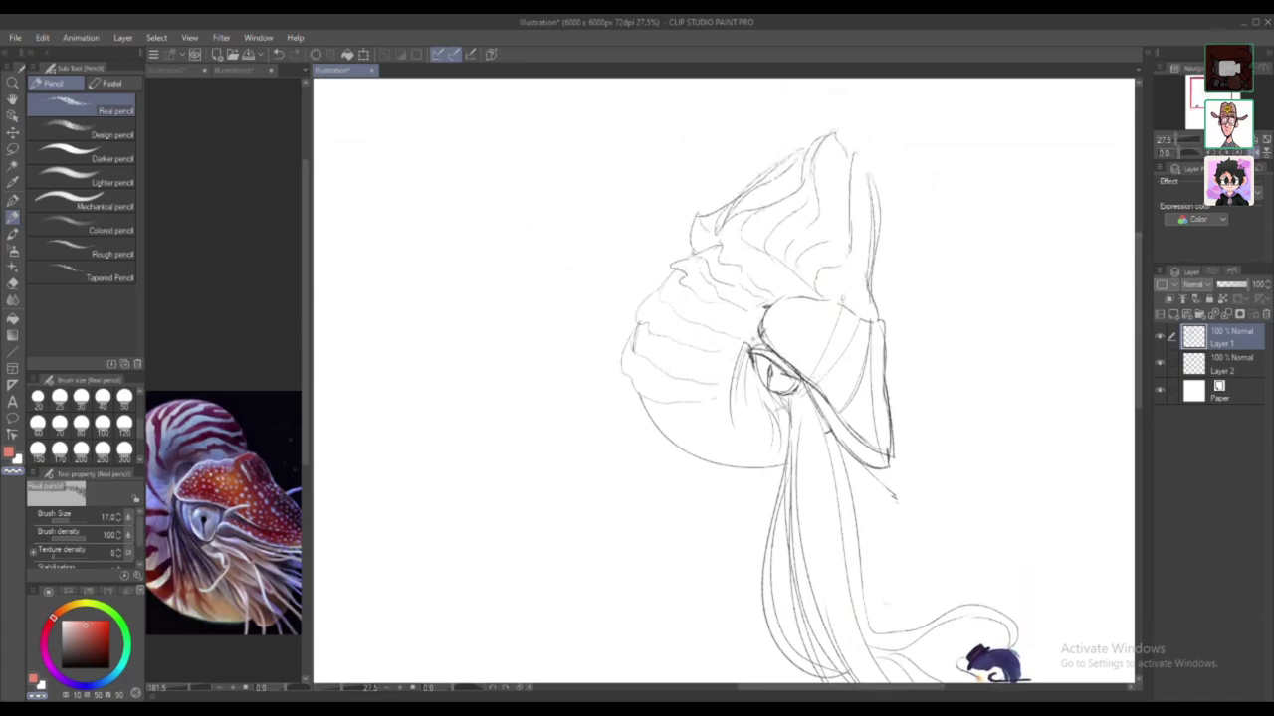
Step: Sample the dark line colour and redraw a thinner arc behind the hood, just above the eye
alt+click(754, 350)
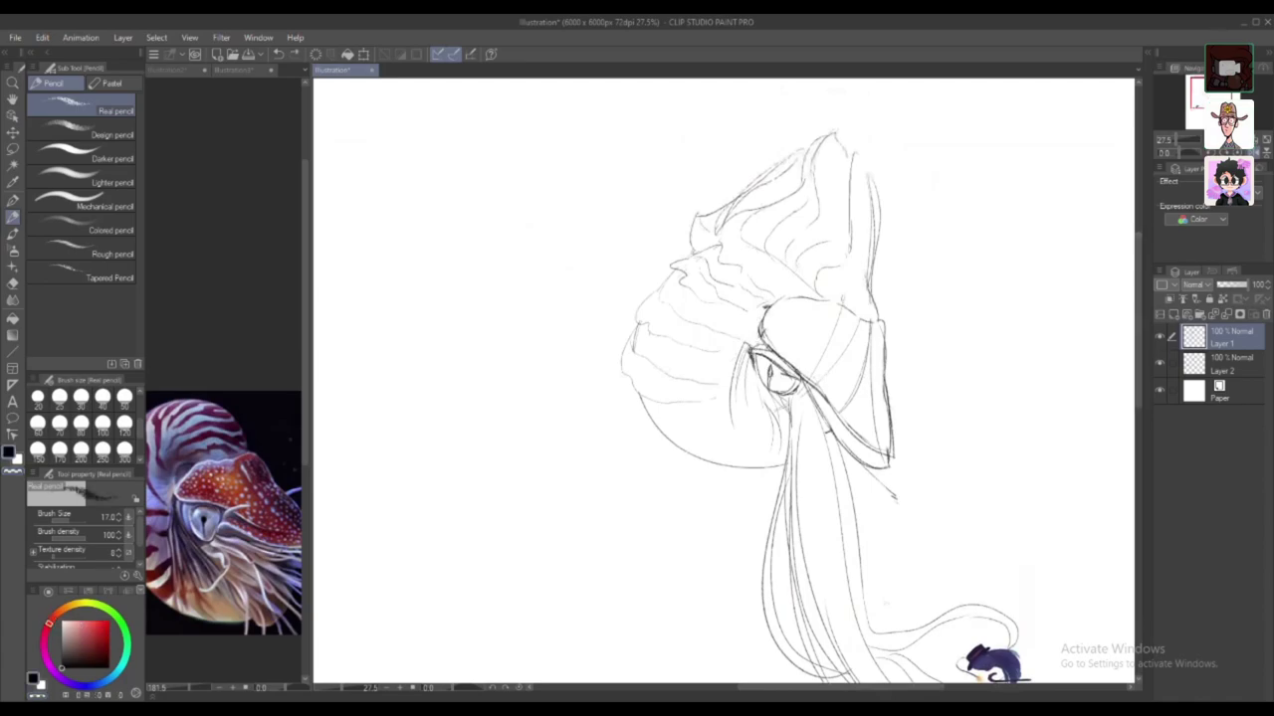
mouse_move(765, 310)
mouse_down()
mouse_move(749, 345)
mouse_move(753, 334)
mouse_move(758, 386)
mouse_move(729, 372)
mouse_up()
key(ctrl+z)
key(ctrl+z)
key(ctrl+z)
key(ctrl+z)
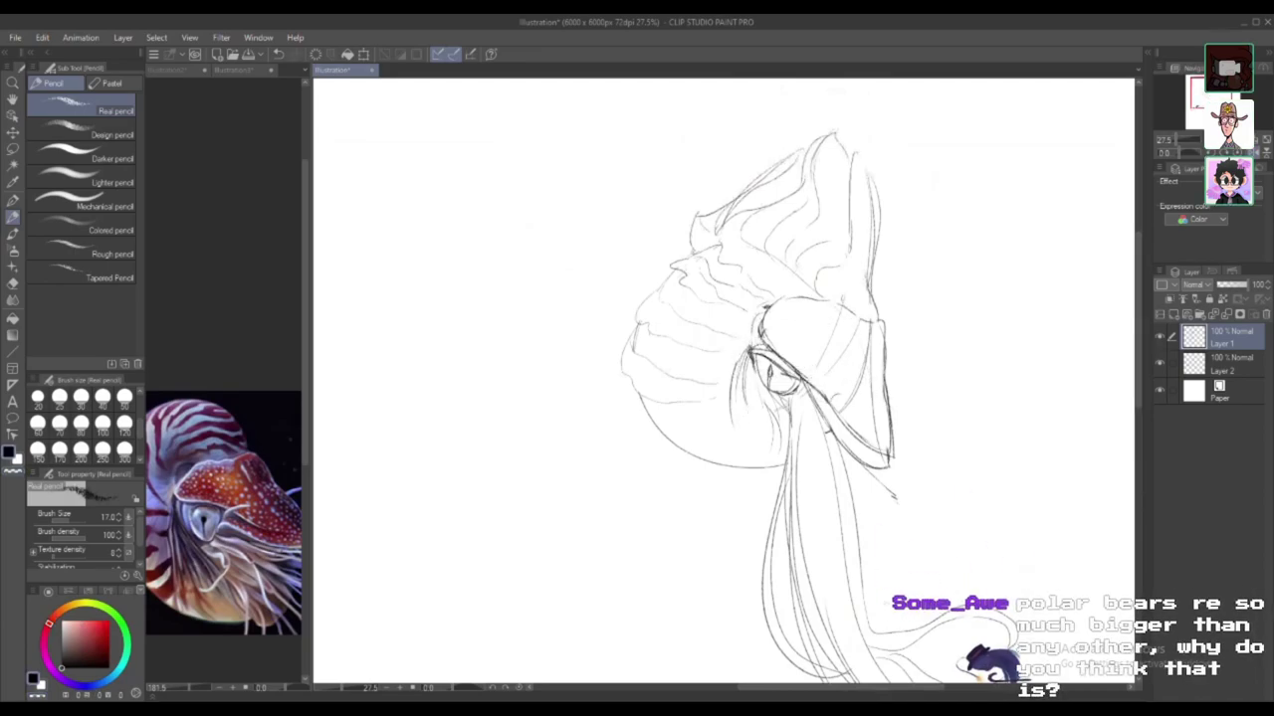
Step: Erase the construction lines inside the hood and clean up the lines at its lower tip
mouse_move(820, 358)
mouse_down()
mouse_move(836, 322)
mouse_move(868, 333)
mouse_move(844, 315)
mouse_move(870, 328)
mouse_move(882, 378)
mouse_move(861, 375)
mouse_move(882, 443)
mouse_up()
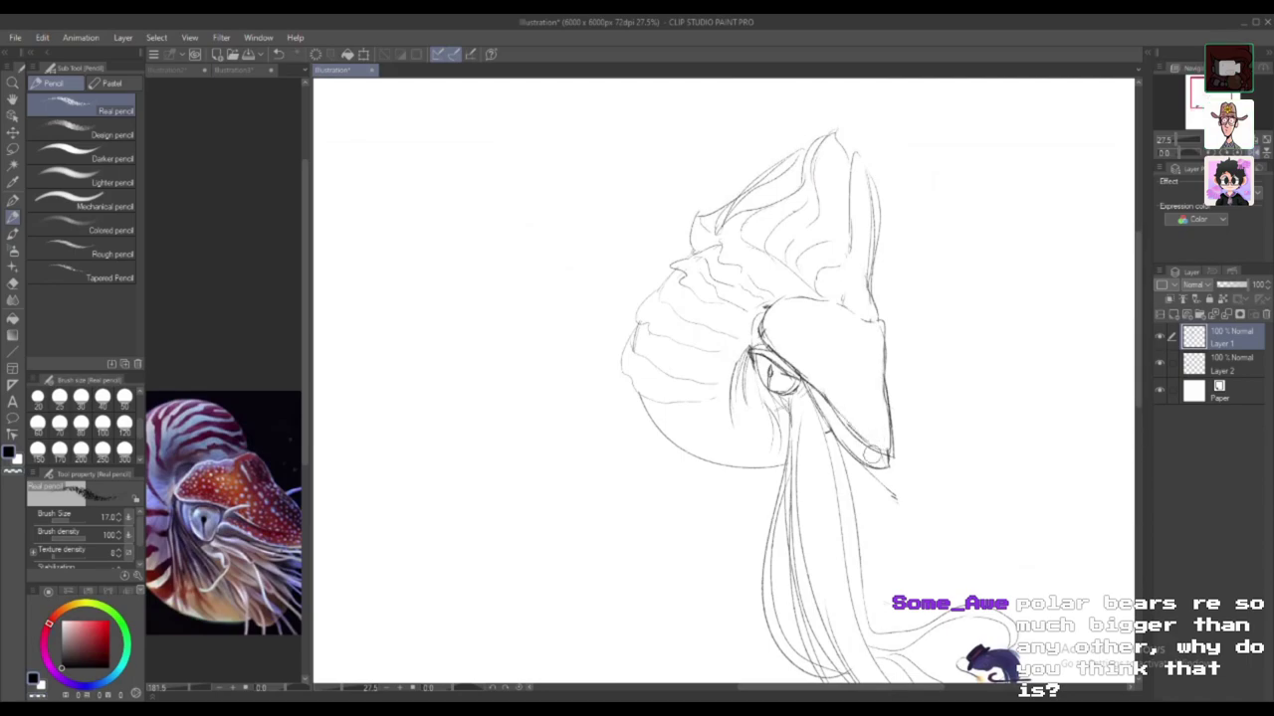
drag(871, 455, 880, 461)
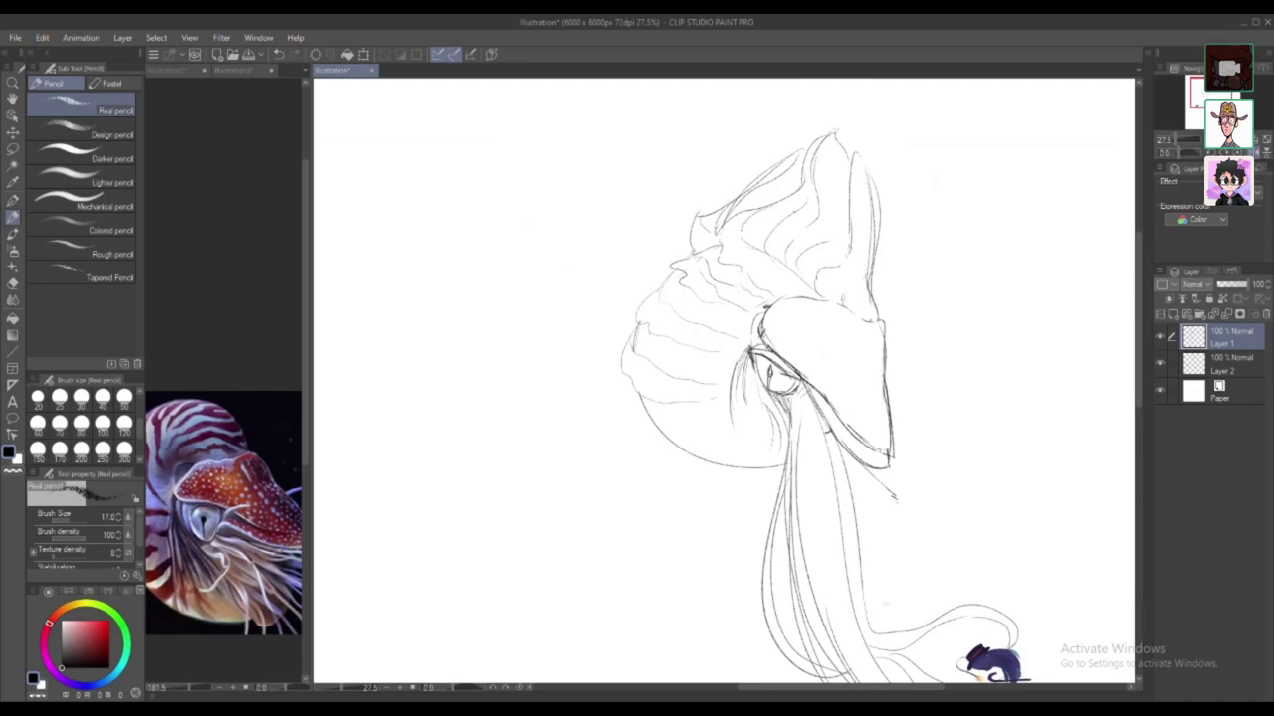
scroll(893, 495, down, 2)
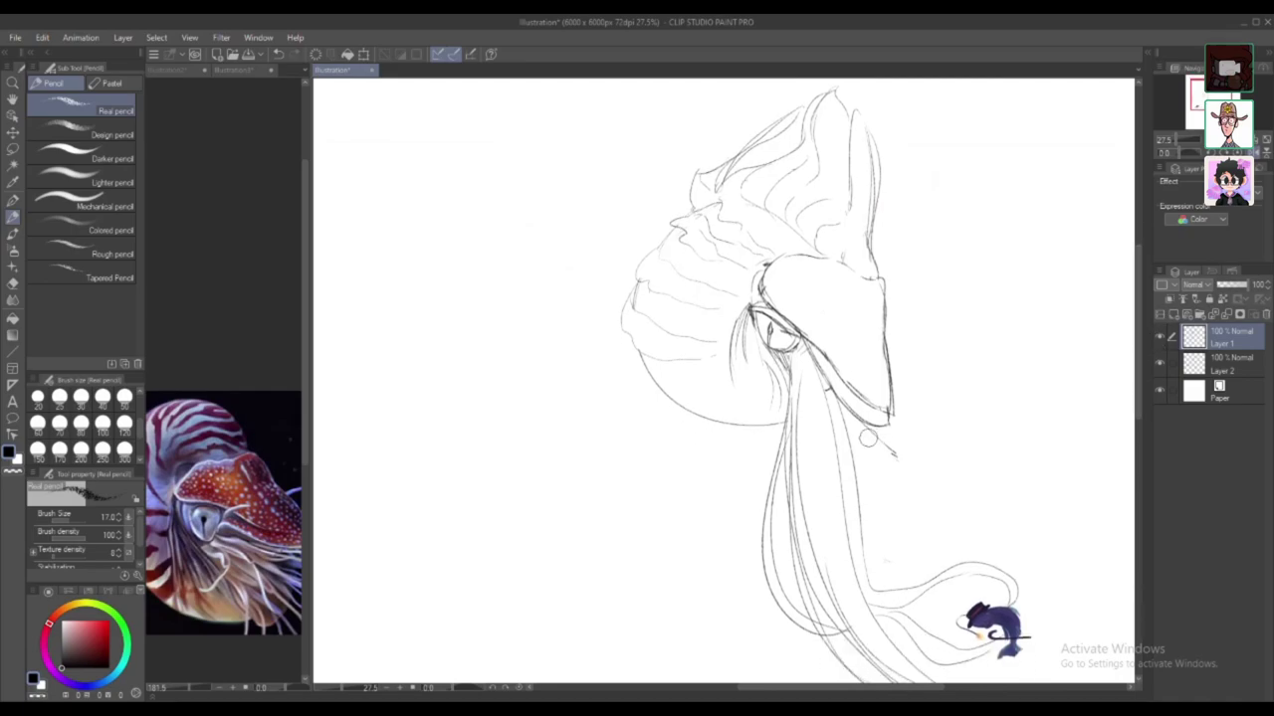
Step: Redraw the hood's front edge with the pencil and tidy the lines along its lower edge and tip
drag(809, 350, 848, 408)
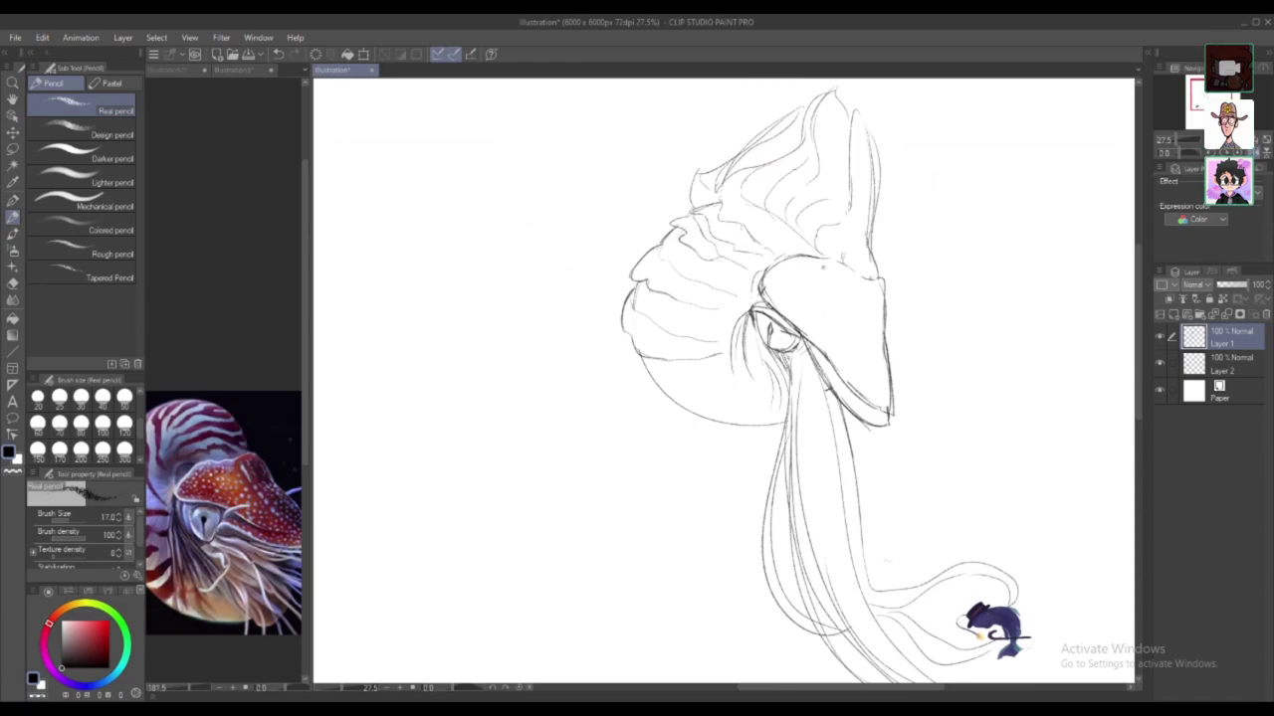
drag(780, 264, 806, 252)
key(ctrl+z)
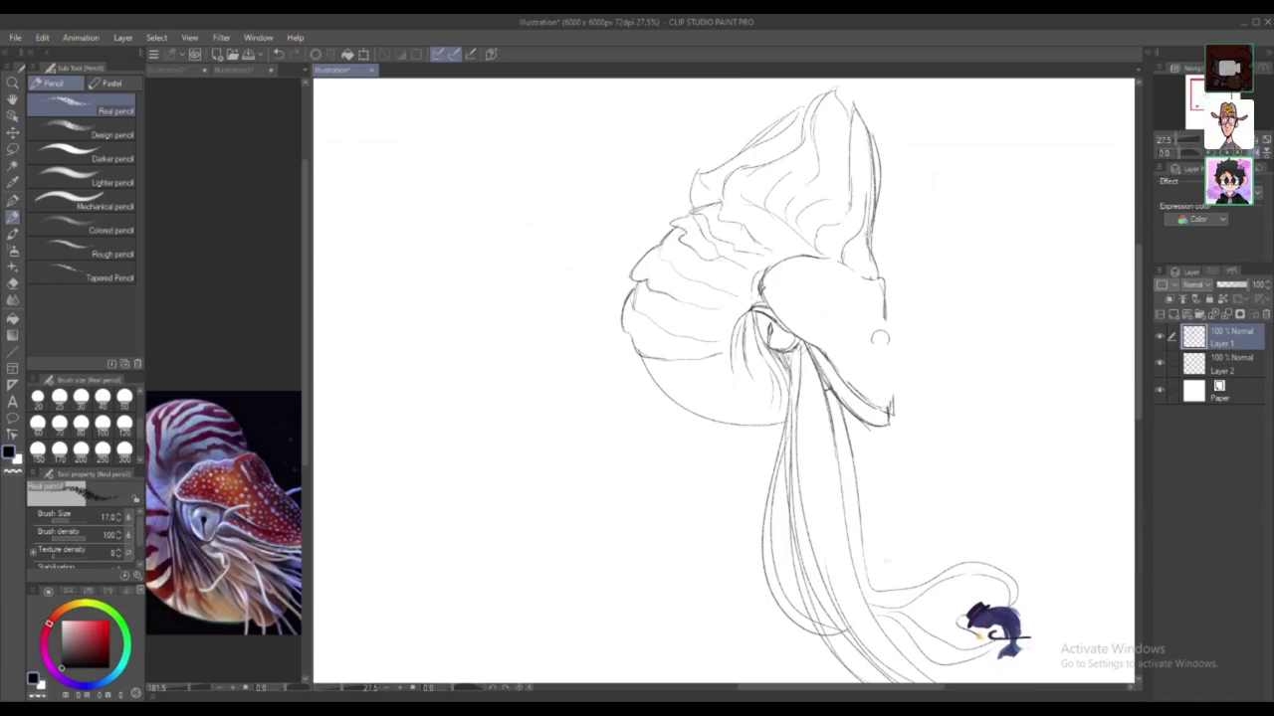
drag(881, 336, 890, 410)
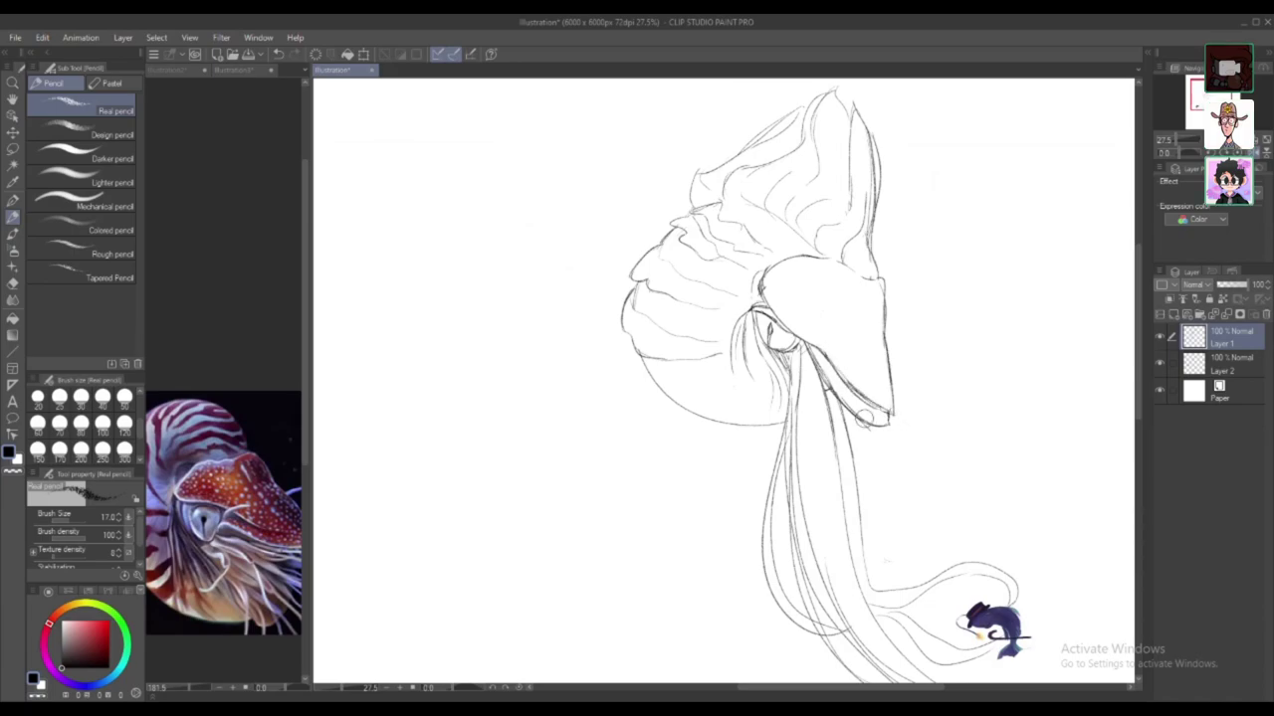
drag(849, 403, 865, 422)
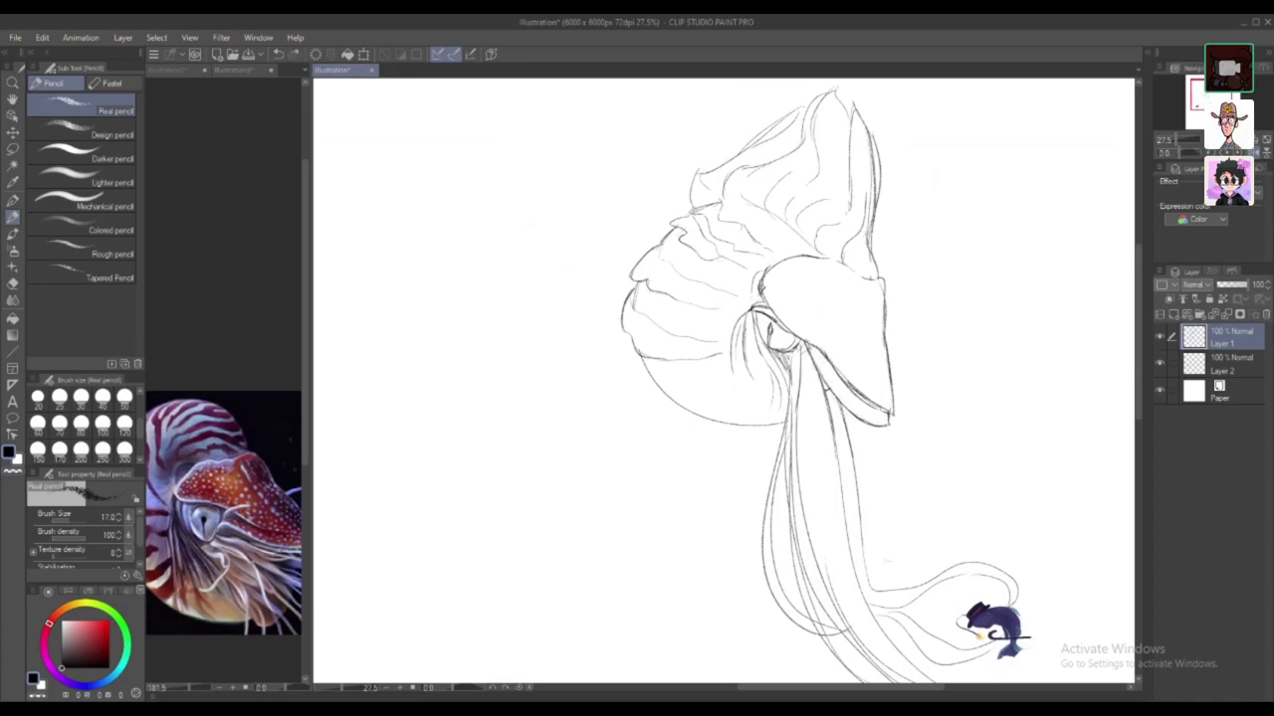
drag(857, 416, 891, 428)
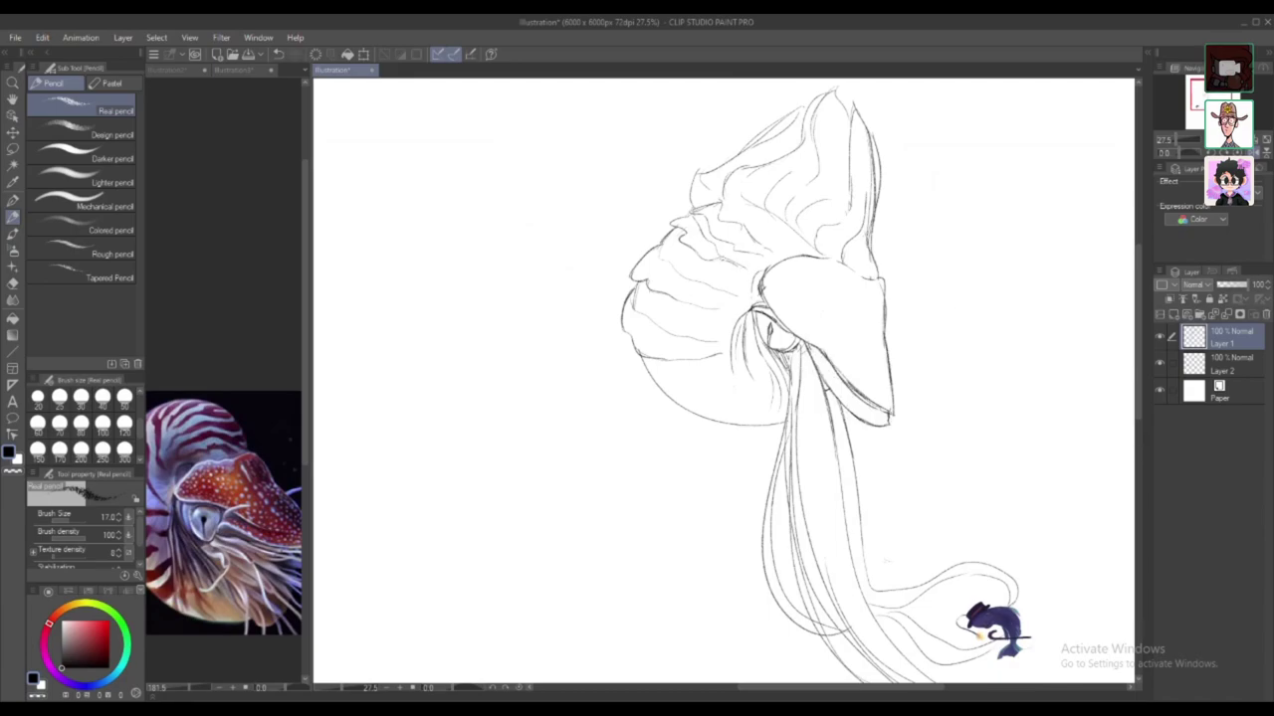
Step: Add a new layer beneath the line art and set up the Watercolor brush in bright blue at size 300
click(1175, 316)
drag(1201, 345, 1201, 380)
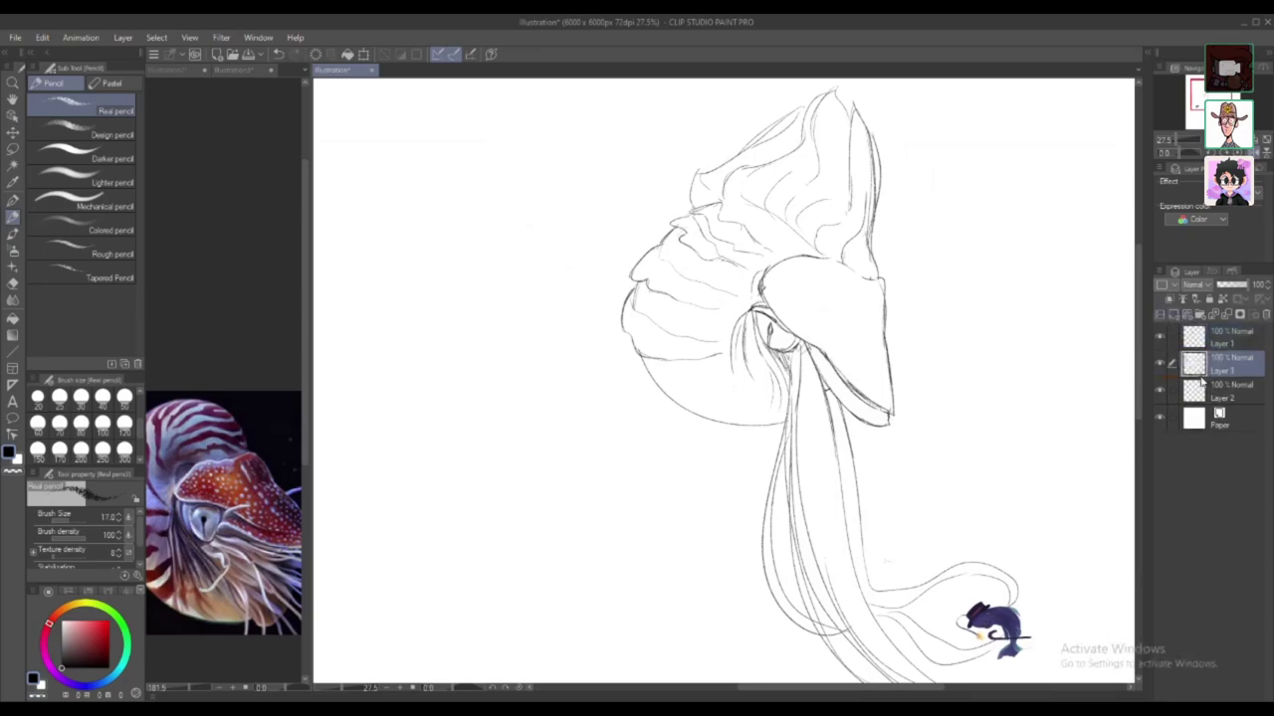
click(83, 686)
click(91, 622)
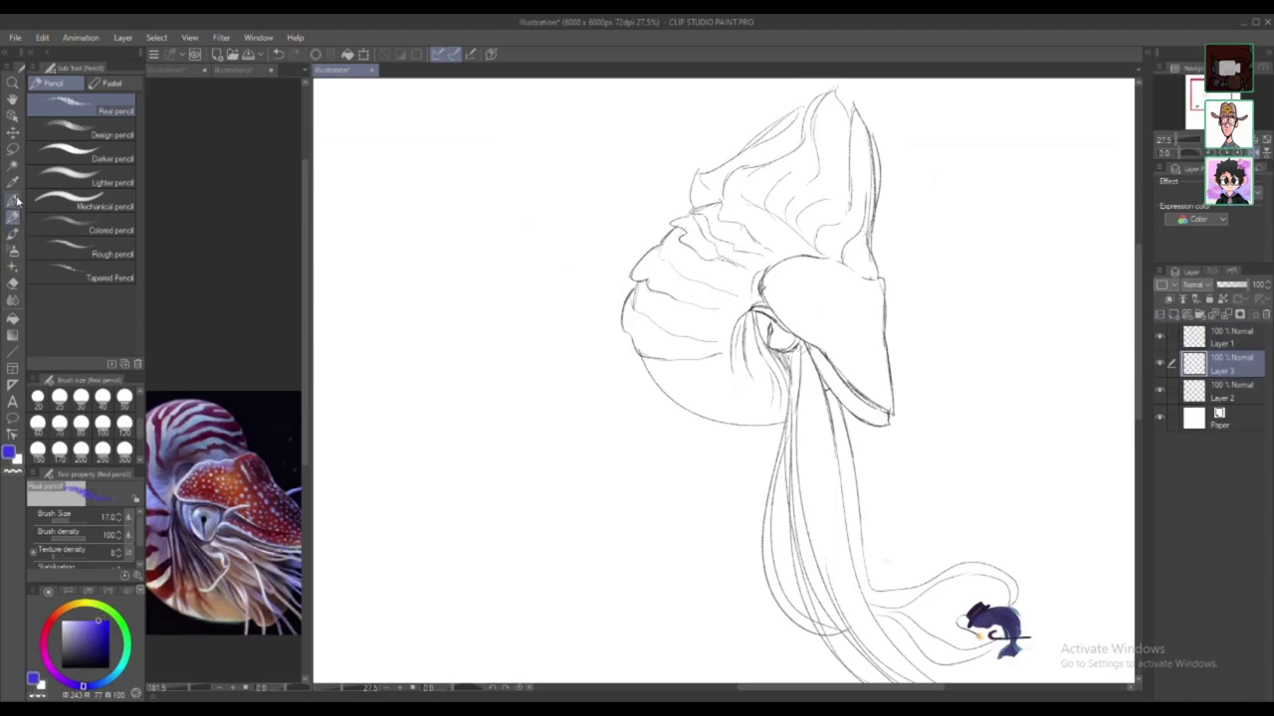
click(13, 201)
click(13, 286)
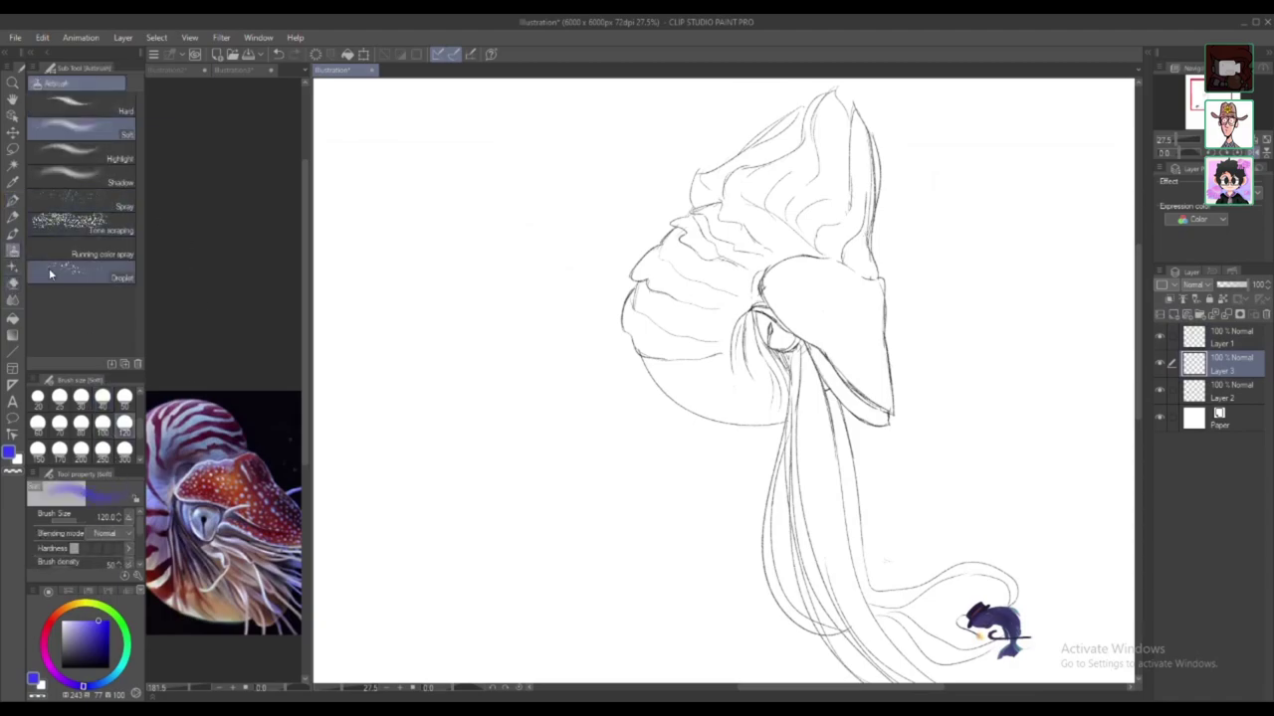
click(13, 235)
click(124, 449)
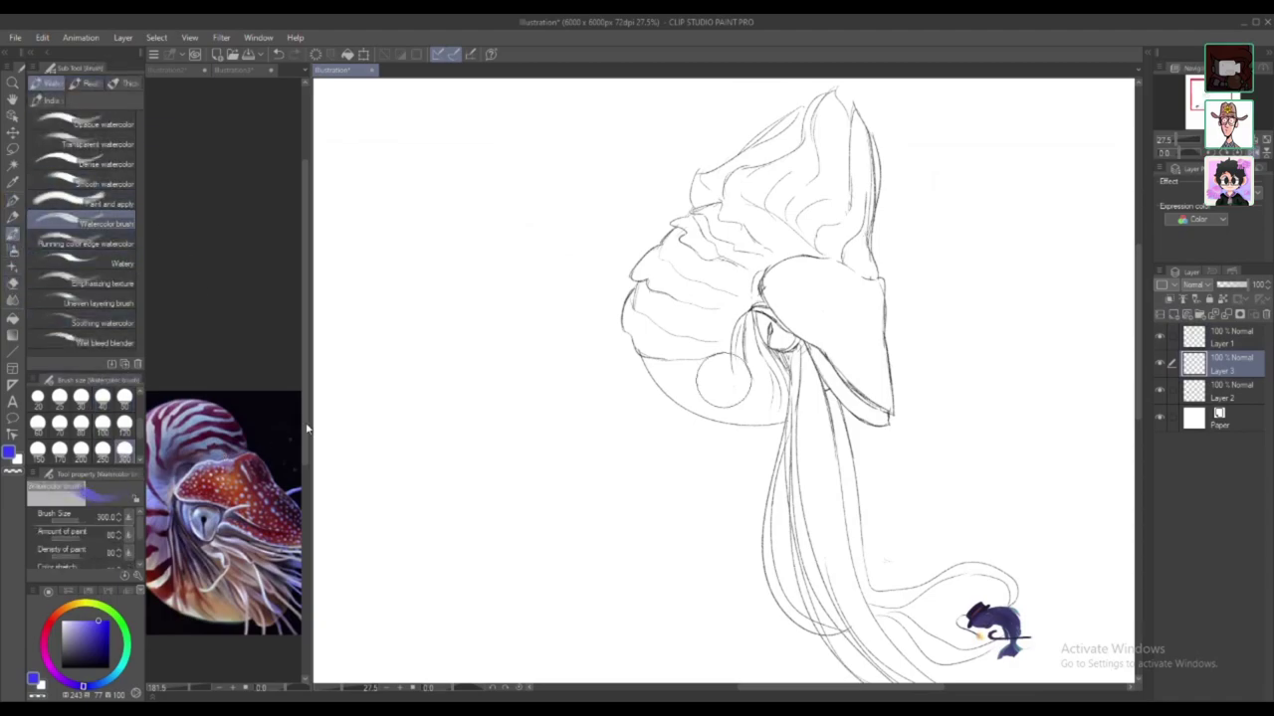
Step: Fill the shell, its spikes and the hood with flat bright blue on the new layer
mouse_move(724, 313)
mouse_down()
mouse_move(688, 349)
mouse_move(673, 318)
mouse_move(652, 314)
mouse_move(655, 289)
mouse_move(704, 241)
mouse_move(756, 260)
mouse_move(772, 244)
mouse_move(721, 217)
mouse_move(694, 241)
mouse_move(680, 227)
mouse_move(734, 224)
mouse_move(730, 182)
mouse_move(716, 217)
mouse_move(722, 199)
mouse_move(801, 152)
mouse_move(771, 194)
mouse_move(766, 264)
mouse_move(813, 242)
mouse_move(820, 253)
mouse_move(742, 362)
mouse_up()
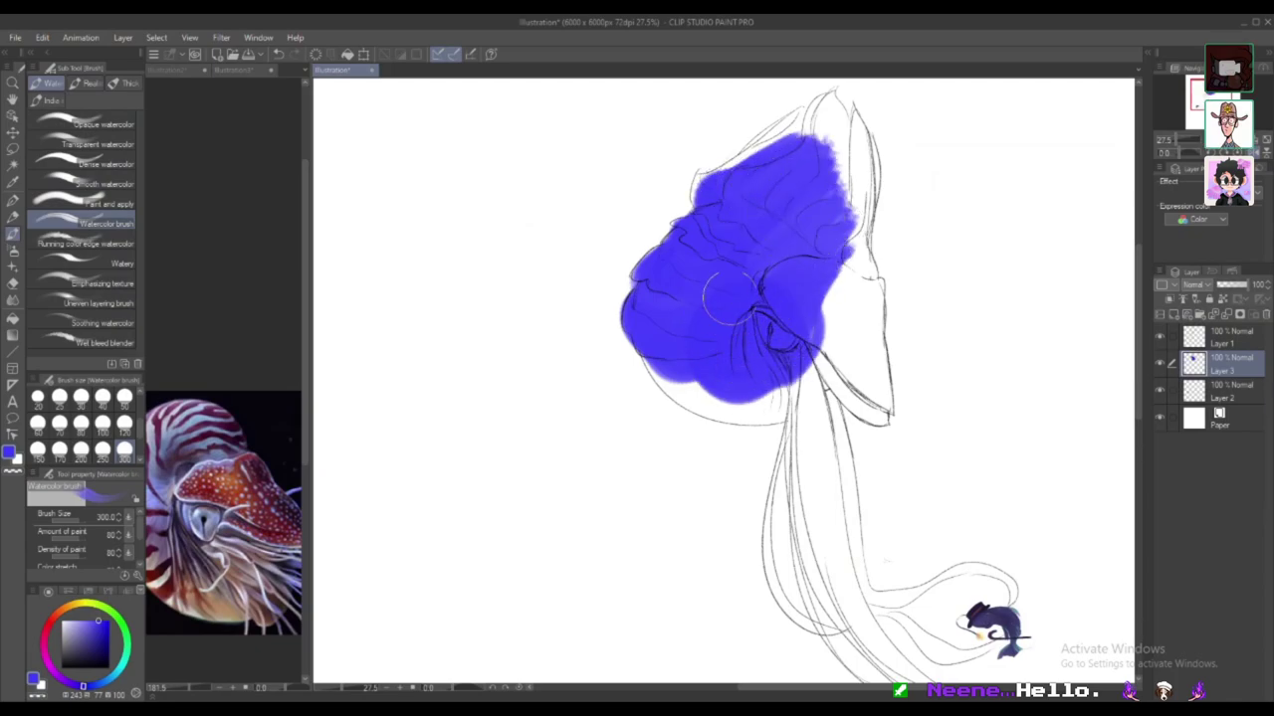
mouse_move(687, 279)
mouse_down()
mouse_move(674, 370)
mouse_move(692, 356)
mouse_move(674, 370)
mouse_move(784, 403)
mouse_move(657, 343)
mouse_move(647, 314)
mouse_move(673, 379)
mouse_move(729, 383)
mouse_move(660, 341)
mouse_move(690, 393)
mouse_move(754, 390)
mouse_move(682, 346)
mouse_move(816, 396)
mouse_move(801, 373)
mouse_move(827, 339)
mouse_move(809, 337)
mouse_move(829, 303)
mouse_move(782, 359)
mouse_move(836, 158)
mouse_move(839, 194)
mouse_move(829, 184)
mouse_move(804, 197)
mouse_move(789, 174)
mouse_move(779, 199)
mouse_move(769, 189)
mouse_move(818, 229)
mouse_move(855, 175)
mouse_move(852, 154)
mouse_move(848, 244)
mouse_move(839, 111)
mouse_move(845, 246)
mouse_move(852, 114)
mouse_move(830, 254)
mouse_move(851, 180)
mouse_move(822, 267)
mouse_move(817, 179)
mouse_move(705, 209)
mouse_move(774, 169)
mouse_move(714, 196)
mouse_move(814, 119)
mouse_up()
mouse_move(761, 167)
mouse_down()
mouse_move(868, 396)
mouse_move(841, 279)
mouse_move(858, 353)
mouse_move(840, 293)
mouse_move(863, 327)
mouse_move(841, 261)
mouse_move(864, 320)
mouse_move(841, 139)
mouse_move(831, 214)
mouse_move(831, 139)
mouse_move(801, 234)
mouse_move(824, 150)
mouse_move(786, 208)
mouse_move(828, 148)
mouse_move(801, 174)
mouse_move(818, 191)
mouse_move(830, 154)
mouse_move(846, 169)
mouse_move(851, 141)
mouse_move(833, 100)
mouse_up()
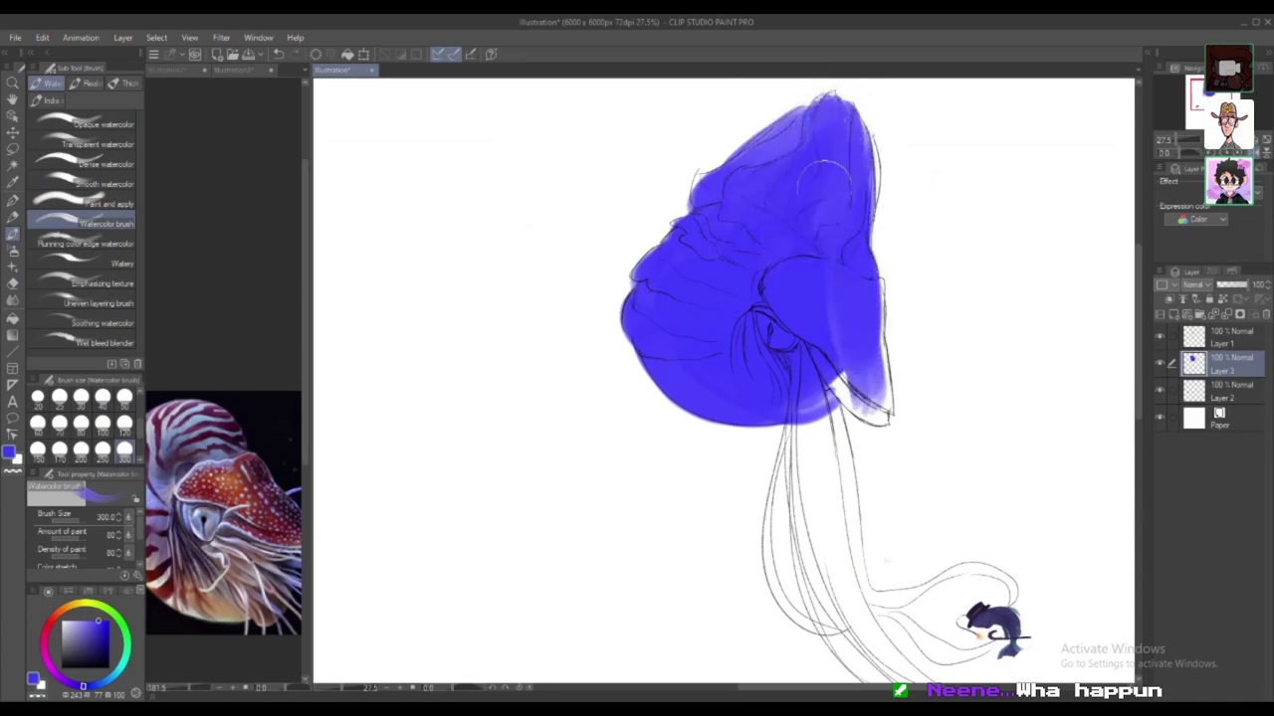
mouse_move(854, 363)
mouse_down()
mouse_move(821, 256)
mouse_move(838, 340)
mouse_move(854, 355)
mouse_move(856, 261)
mouse_move(875, 395)
mouse_move(858, 266)
mouse_move(871, 390)
mouse_move(855, 370)
mouse_move(878, 405)
mouse_move(861, 330)
mouse_move(875, 410)
mouse_move(849, 270)
mouse_up()
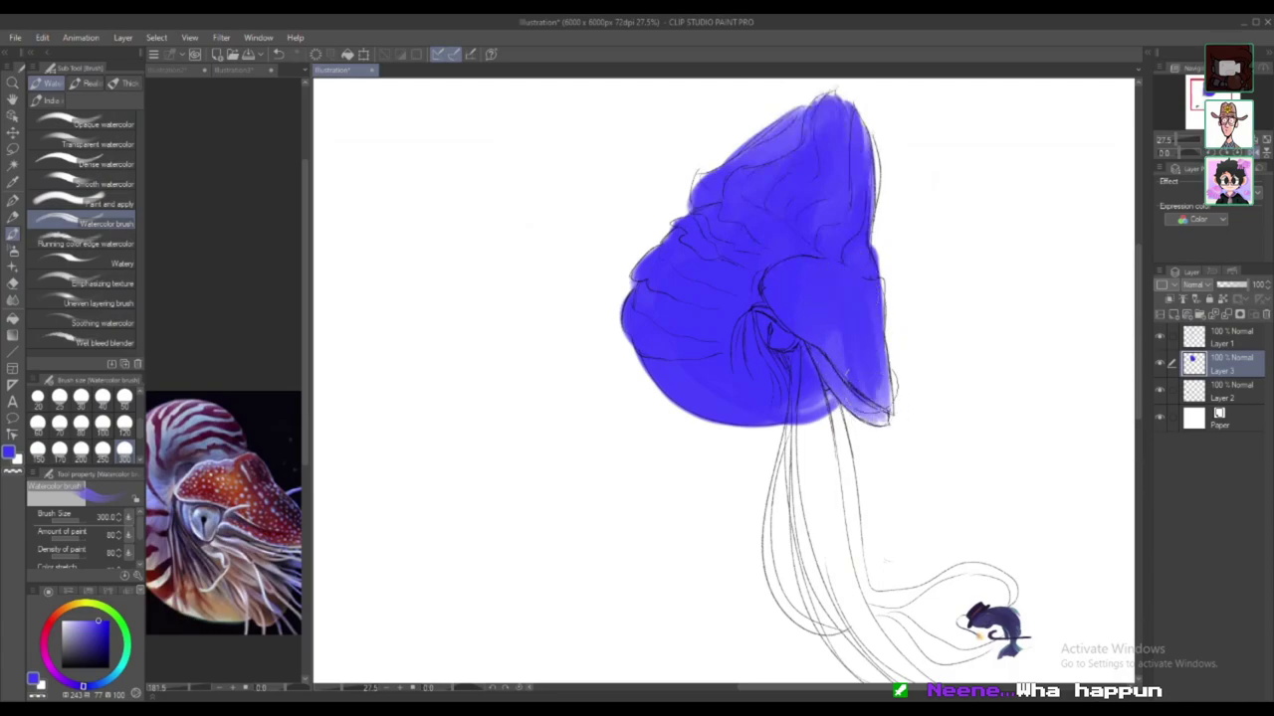
mouse_move(871, 388)
mouse_down()
mouse_move(848, 359)
mouse_move(850, 384)
mouse_move(818, 332)
mouse_move(875, 412)
mouse_move(854, 288)
mouse_move(862, 378)
mouse_move(865, 274)
mouse_move(870, 306)
mouse_move(853, 287)
mouse_move(868, 357)
mouse_up()
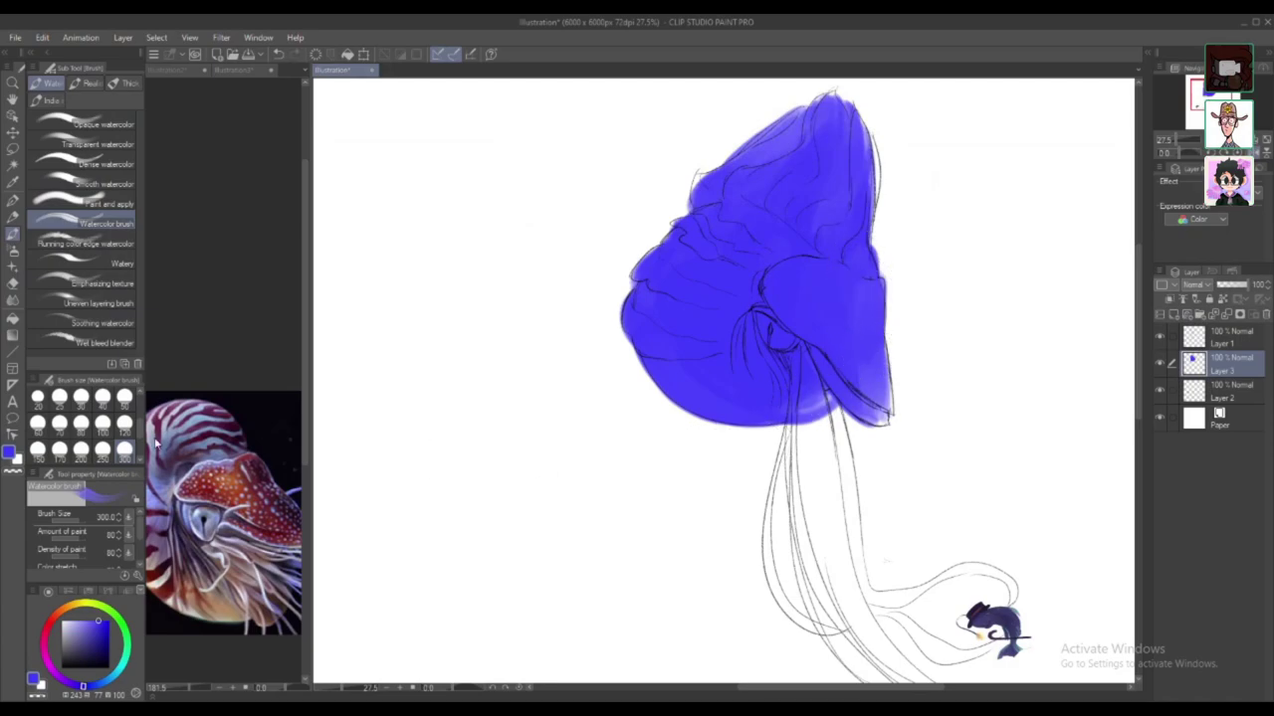
Step: Reduce the brush size to 120 and paint the hanging tentacles below the hood blue
click(125, 423)
mouse_move(799, 406)
mouse_down()
mouse_move(808, 575)
mouse_move(773, 456)
mouse_move(778, 595)
mouse_move(801, 407)
mouse_move(777, 548)
mouse_move(761, 545)
mouse_move(805, 391)
mouse_move(766, 540)
mouse_move(773, 466)
mouse_move(785, 597)
mouse_move(763, 498)
mouse_move(795, 621)
mouse_move(776, 535)
mouse_move(839, 638)
mouse_move(858, 642)
mouse_move(789, 597)
mouse_move(831, 630)
mouse_move(774, 570)
mouse_move(798, 454)
mouse_move(808, 515)
mouse_move(796, 518)
mouse_move(828, 590)
mouse_move(811, 426)
mouse_move(818, 485)
mouse_move(813, 436)
mouse_move(828, 421)
mouse_move(809, 474)
mouse_move(811, 377)
mouse_move(818, 570)
mouse_move(806, 373)
mouse_move(811, 555)
mouse_move(793, 423)
mouse_move(836, 578)
mouse_move(818, 408)
mouse_move(860, 563)
mouse_move(838, 494)
mouse_move(852, 576)
mouse_move(835, 390)
mouse_move(853, 562)
mouse_move(841, 413)
mouse_move(852, 602)
mouse_move(825, 423)
mouse_move(848, 610)
mouse_up()
mouse_move(819, 416)
mouse_down()
mouse_move(832, 575)
mouse_move(808, 488)
mouse_move(806, 526)
mouse_move(845, 645)
mouse_move(802, 520)
mouse_move(800, 491)
mouse_move(824, 627)
mouse_move(800, 464)
mouse_move(871, 679)
mouse_up()
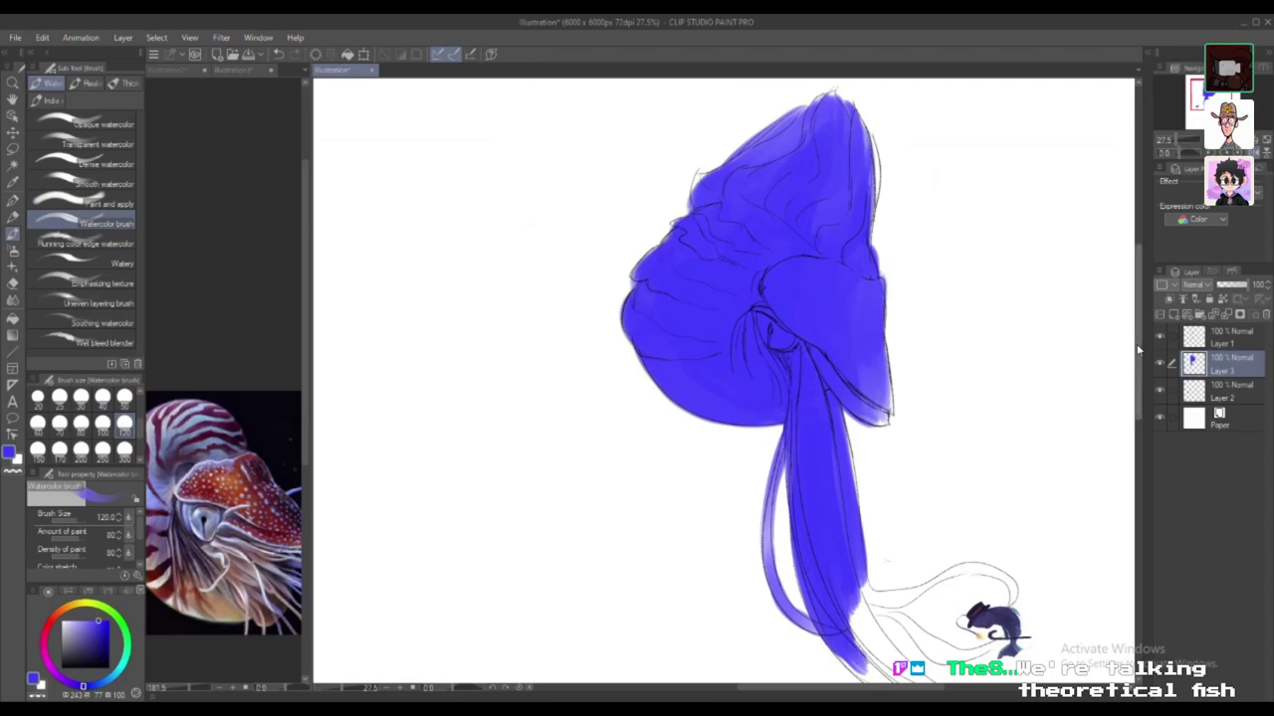
Step: Extend the blue along the lowest trailing tentacle, undoing and repainting stray strokes
drag(1138, 346, 1138, 375)
drag(924, 604, 822, 510)
key(ctrl+z)
key(ctrl+z)
drag(899, 597, 833, 522)
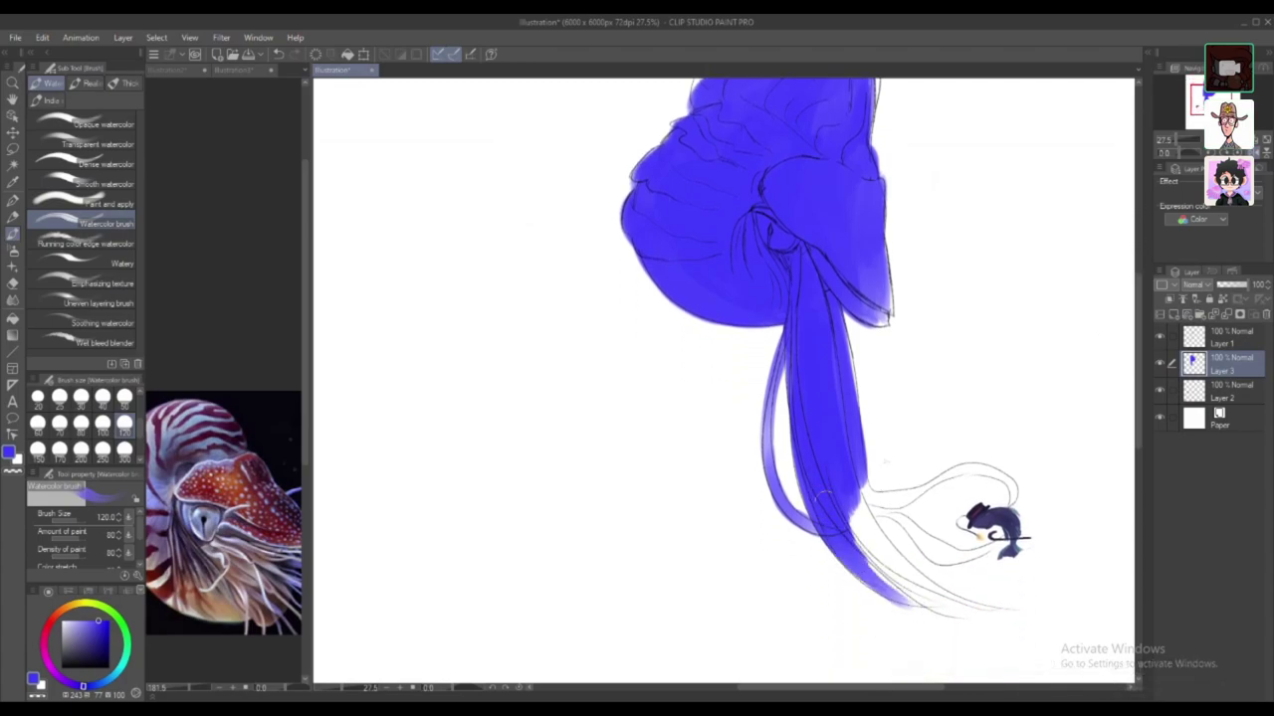
mouse_move(906, 602)
mouse_down()
mouse_move(821, 464)
mouse_move(857, 521)
mouse_move(945, 602)
mouse_move(838, 469)
mouse_move(914, 584)
mouse_up()
key(ctrl+z)
key(ctrl+z)
key(ctrl+z)
Step: Paint the second trailing tentacle blue, redoing its strokes until they follow the sketched outline
mouse_move(851, 506)
mouse_down()
mouse_move(908, 578)
mouse_move(901, 568)
mouse_up()
key(ctrl+z)
key(ctrl+z)
drag(858, 518, 933, 592)
key(ctrl+z)
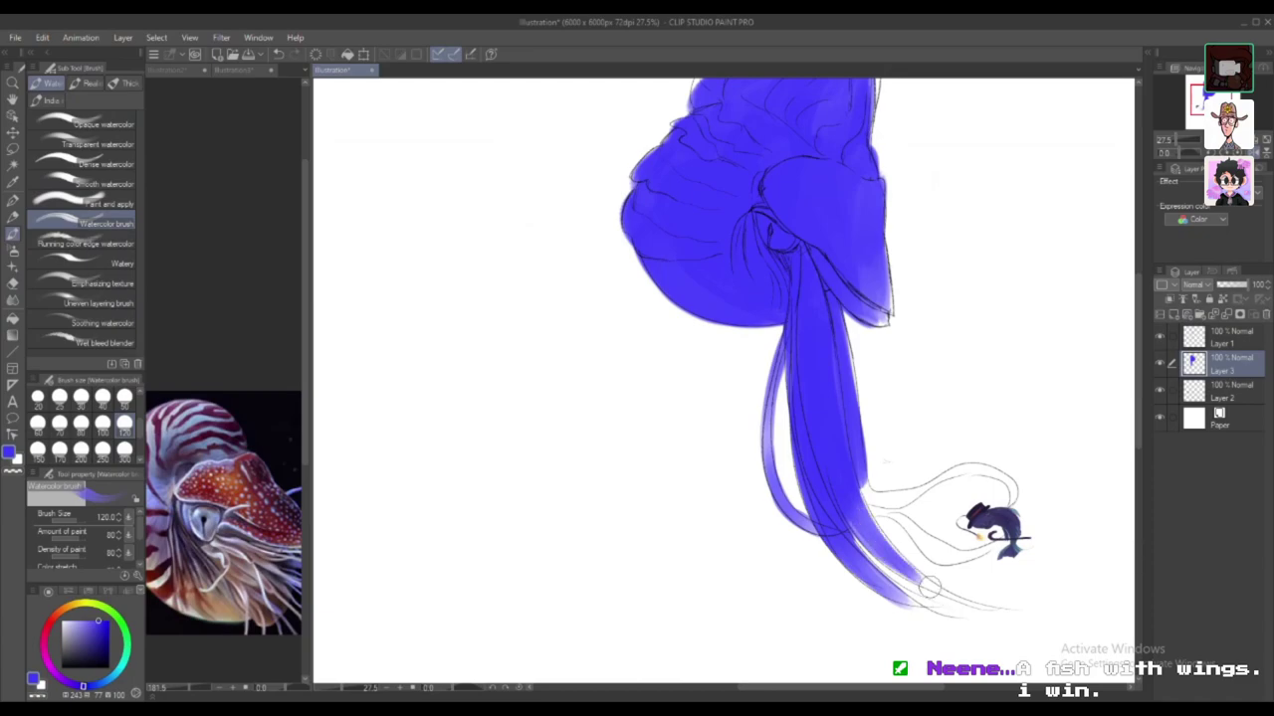
key(ctrl+z)
drag(863, 494, 913, 578)
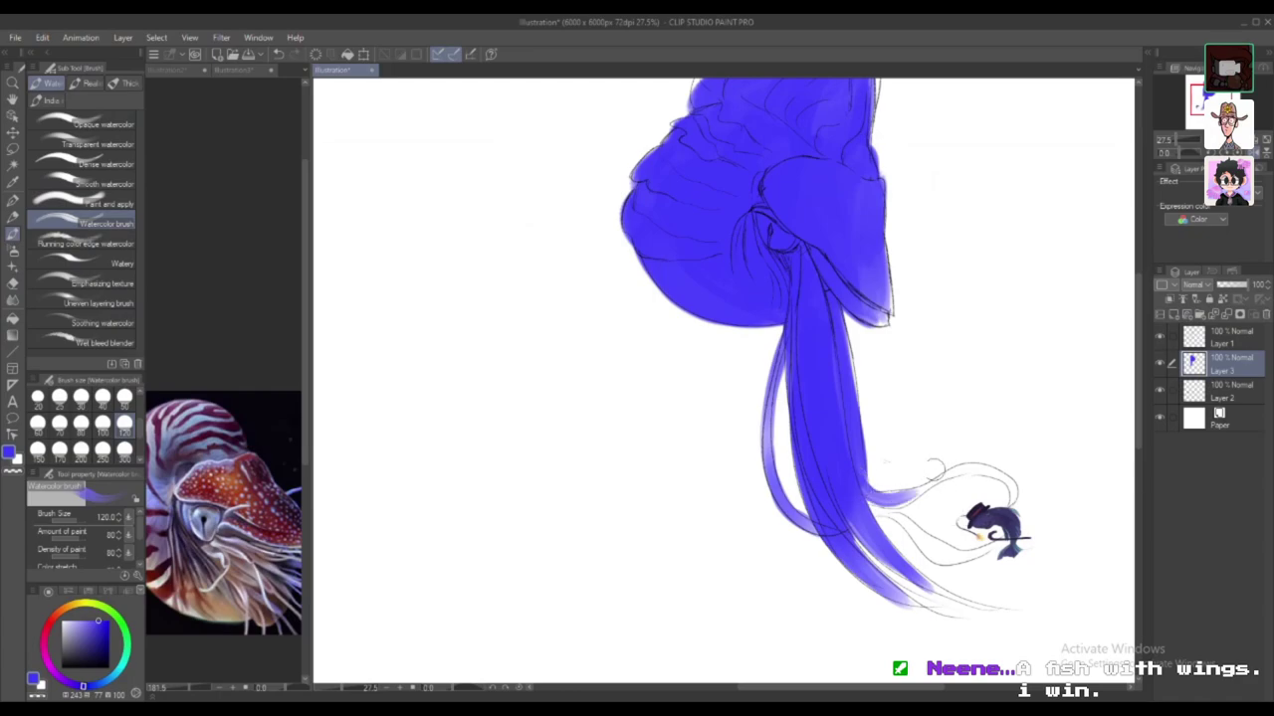
Step: Paint the tentacle that curls over the top of the small fish blue, undoing misplaced strokes
mouse_move(863, 496)
mouse_down()
mouse_move(936, 484)
mouse_move(900, 503)
mouse_move(864, 491)
mouse_move(921, 488)
mouse_move(869, 482)
mouse_move(888, 498)
mouse_move(861, 463)
mouse_move(932, 484)
mouse_move(882, 492)
mouse_move(932, 482)
mouse_move(885, 493)
mouse_move(949, 474)
mouse_move(985, 479)
mouse_move(991, 466)
mouse_move(1012, 495)
mouse_move(933, 483)
mouse_up()
key(ctrl+z)
key(ctrl+z)
key(ctrl+z)
key(ctrl+z)
key(ctrl+z)
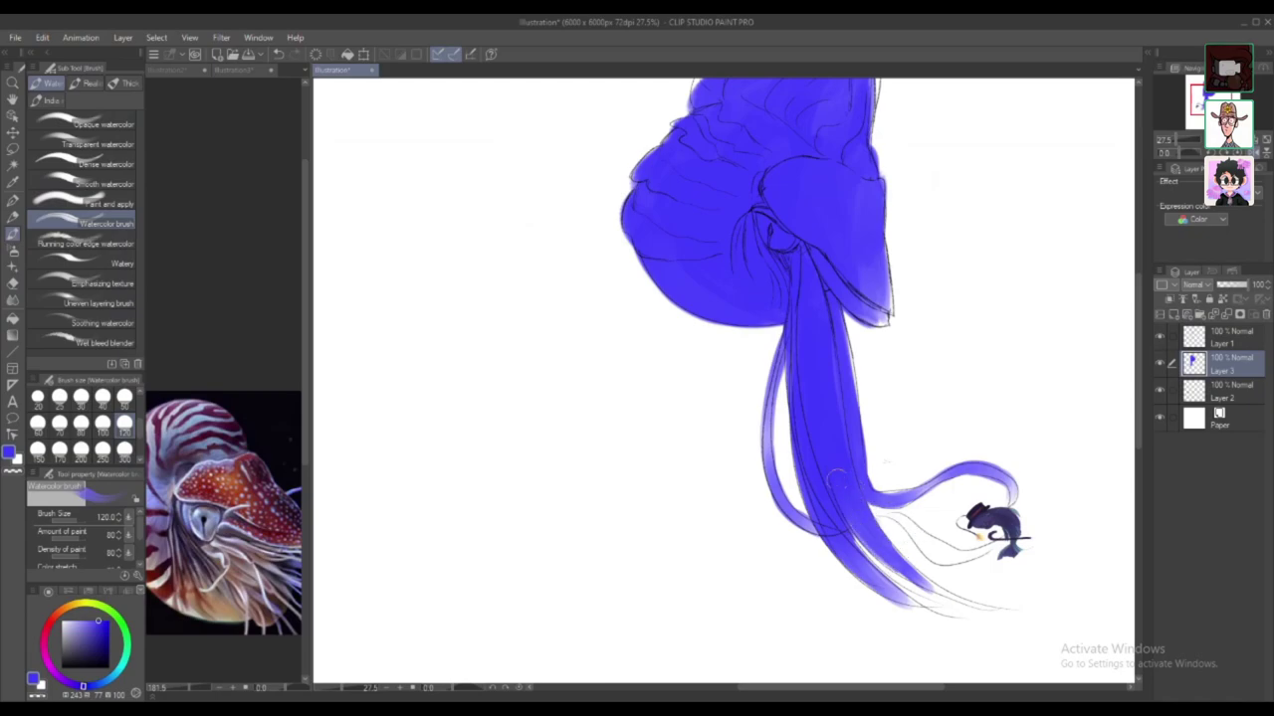
Step: Carry the blue out to the thin tips of the trailing tentacles below the fish, undoing misplaced strokes
drag(877, 579, 923, 605)
mouse_move(853, 552)
mouse_down()
mouse_move(958, 622)
mouse_move(1016, 623)
mouse_up()
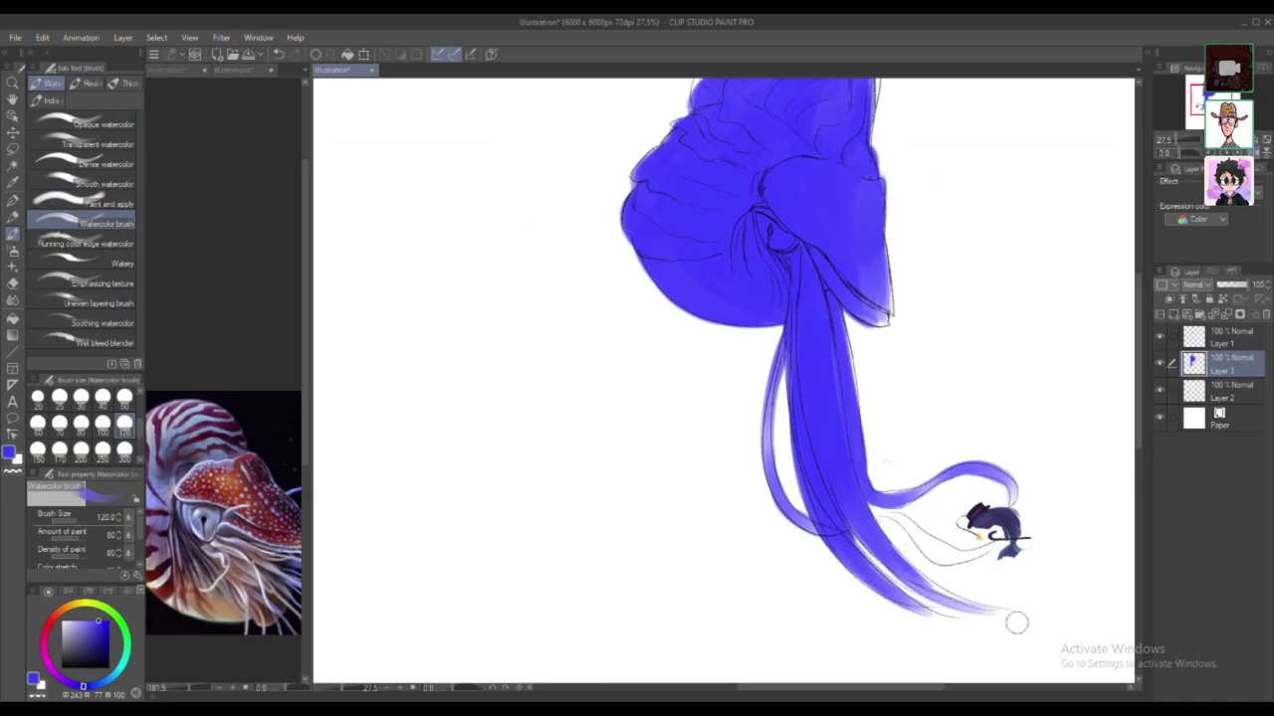
key(ctrl+z)
mouse_move(876, 547)
mouse_down()
mouse_move(1016, 619)
mouse_move(974, 606)
mouse_up()
key(ctrl+z)
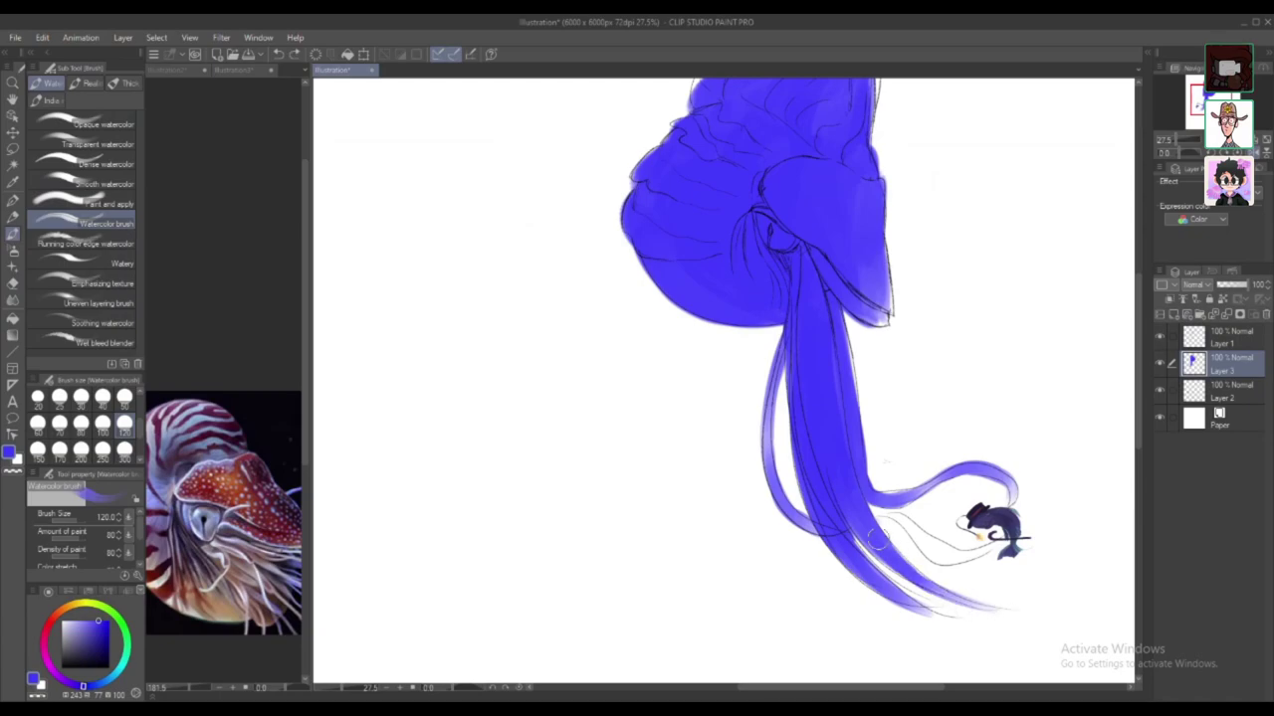
drag(877, 546, 977, 601)
key(ctrl+z)
Step: Paint the tentacle that reaches beneath the small fish blue, retrying the stroke as needed
mouse_move(875, 513)
mouse_down()
mouse_move(938, 542)
mouse_move(895, 517)
mouse_move(951, 562)
mouse_move(985, 551)
mouse_move(965, 545)
mouse_move(1007, 545)
mouse_up()
key(ctrl+z)
key(ctrl+z)
key(ctrl+z)
key(ctrl+z)
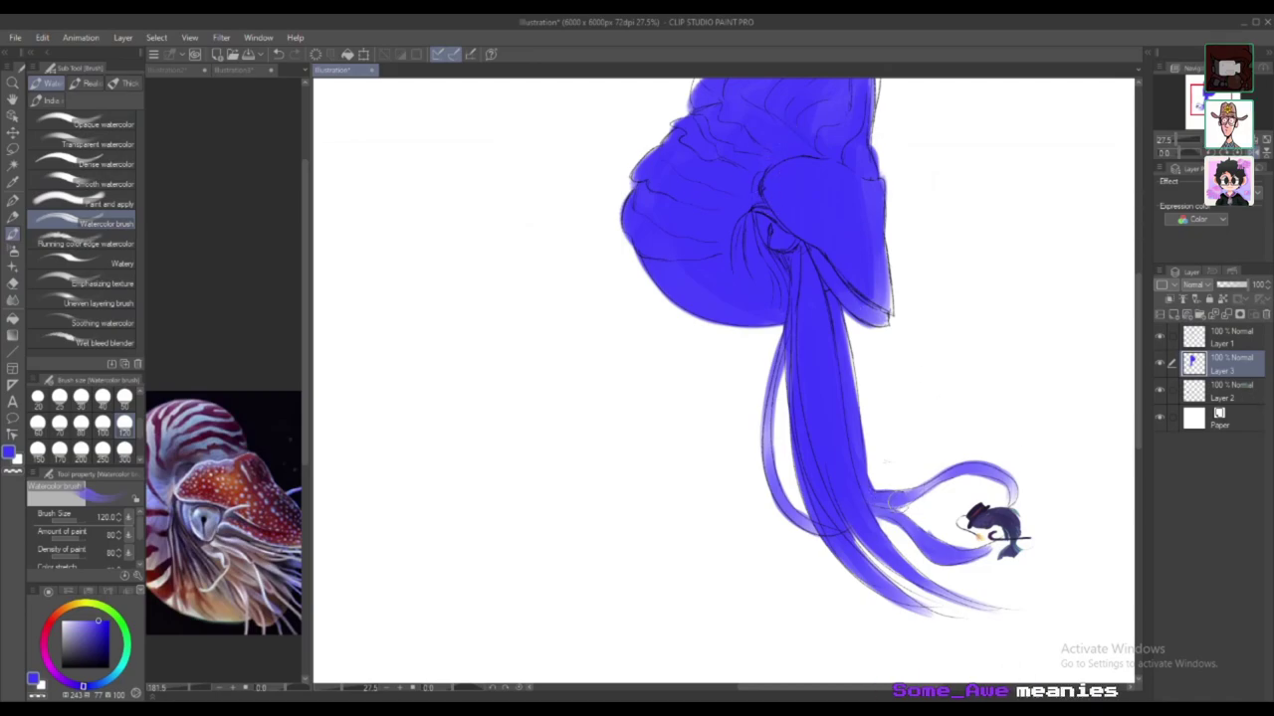
Step: Lock the blue layer's transparent pixels and shade the shell's spikes and upper ridges dark purple at brush size 300
click(1159, 364)
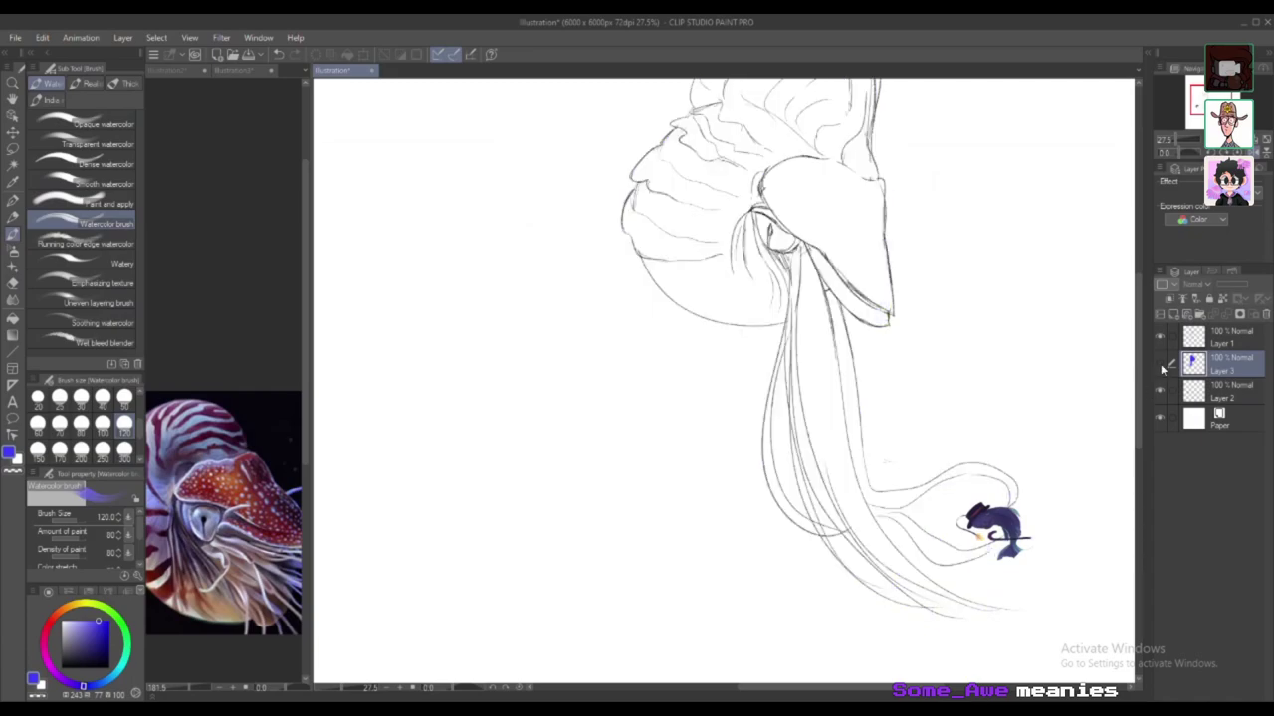
click(1159, 364)
scroll(1145, 374, up, 3)
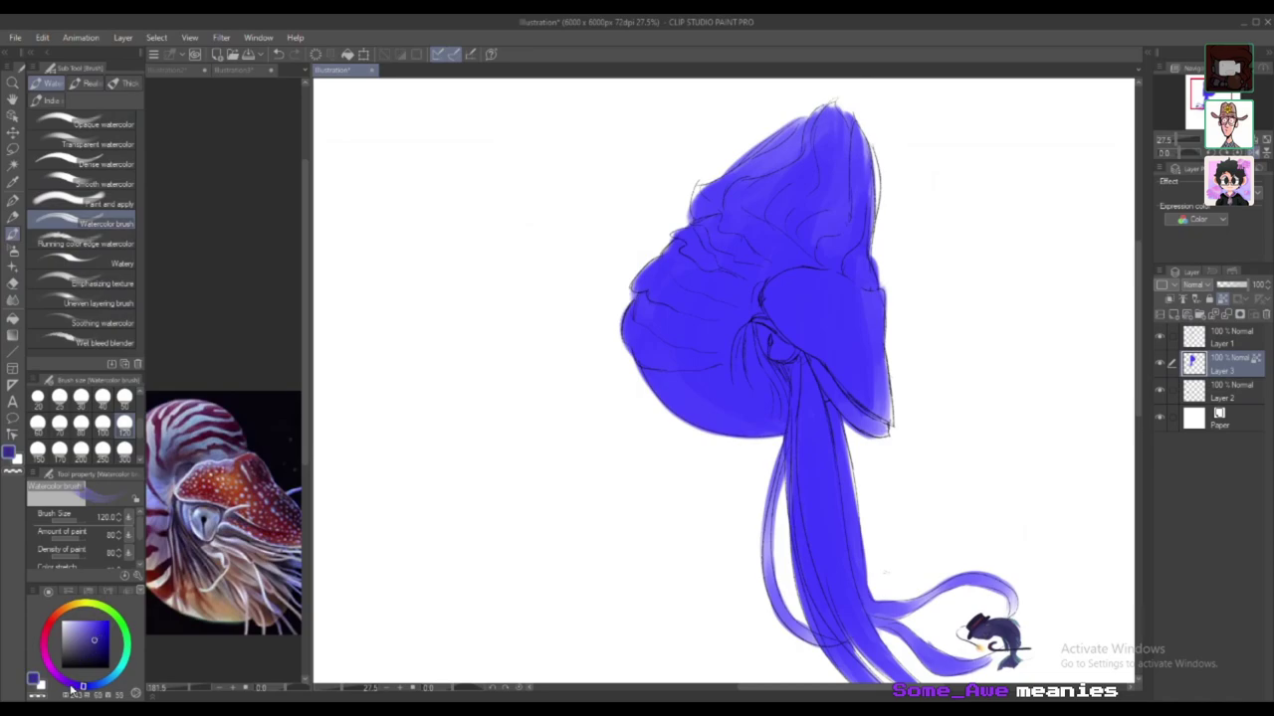
click(125, 450)
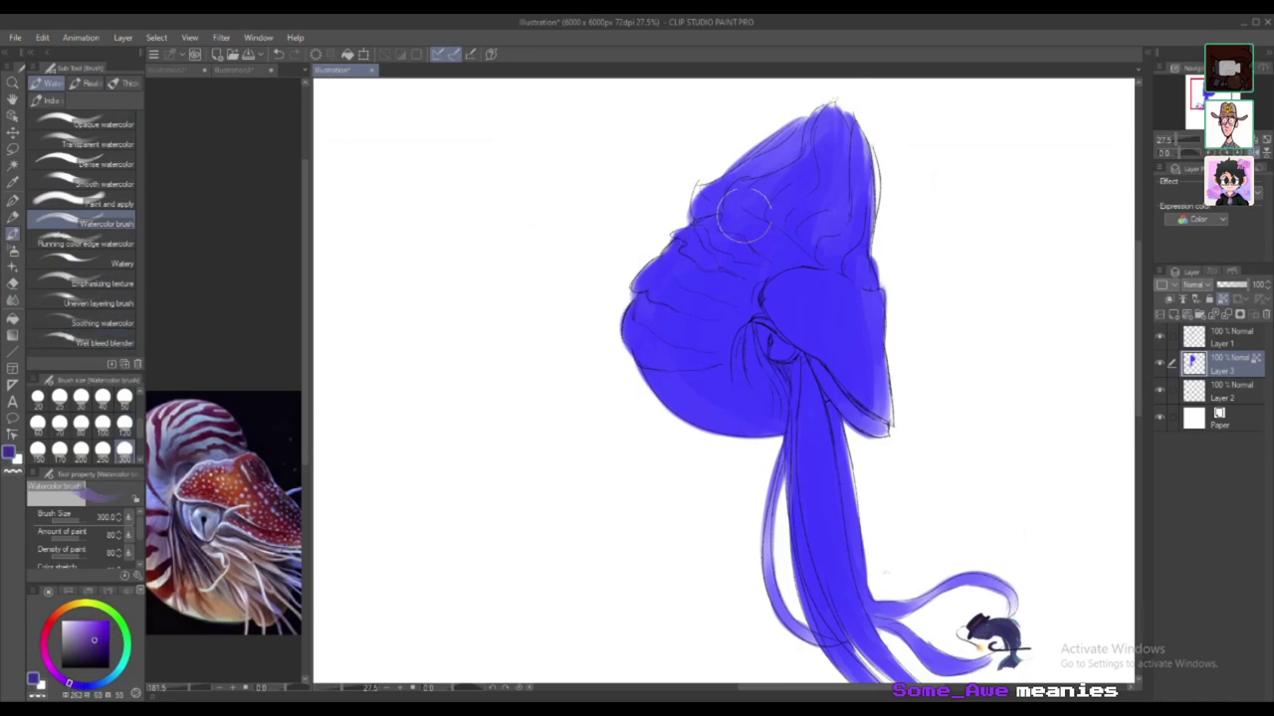
mouse_move(851, 128)
mouse_down()
mouse_move(784, 176)
mouse_move(772, 159)
mouse_move(818, 129)
mouse_move(744, 159)
mouse_move(866, 199)
mouse_up()
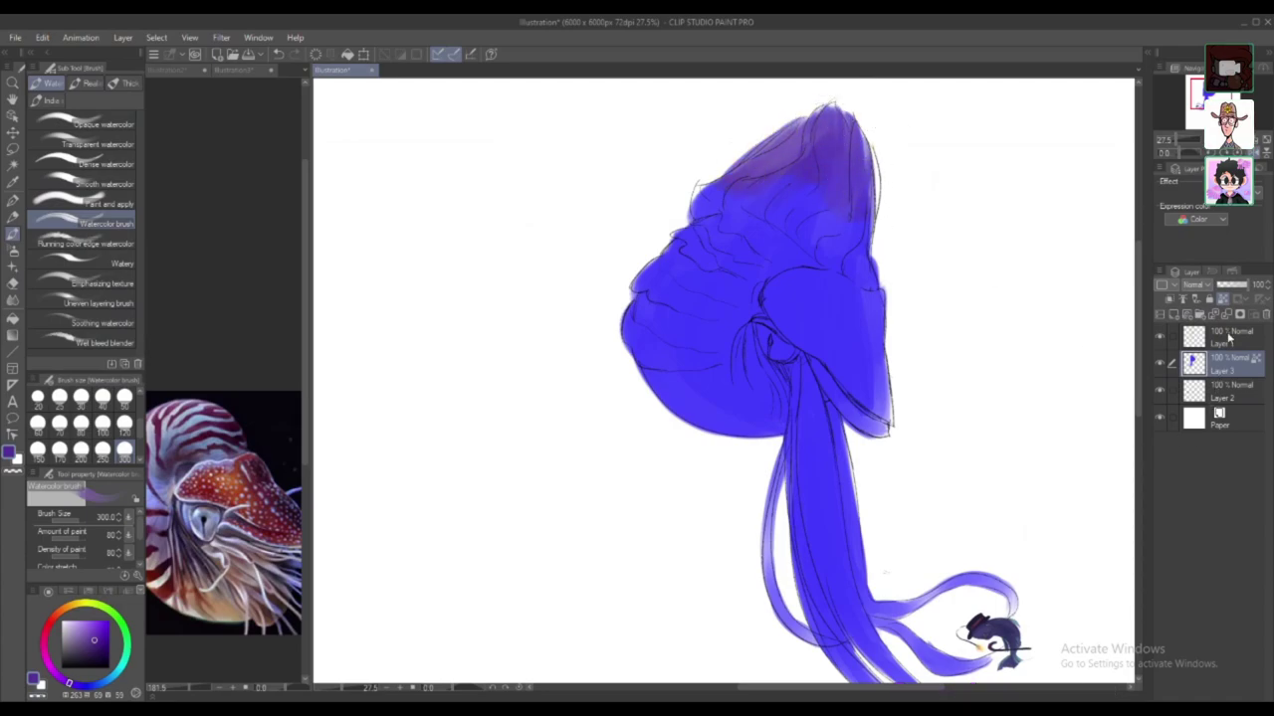
mouse_move(819, 151)
mouse_down()
mouse_move(776, 179)
mouse_move(868, 237)
mouse_move(821, 196)
mouse_move(727, 199)
mouse_move(756, 202)
mouse_move(796, 172)
mouse_move(858, 208)
mouse_up()
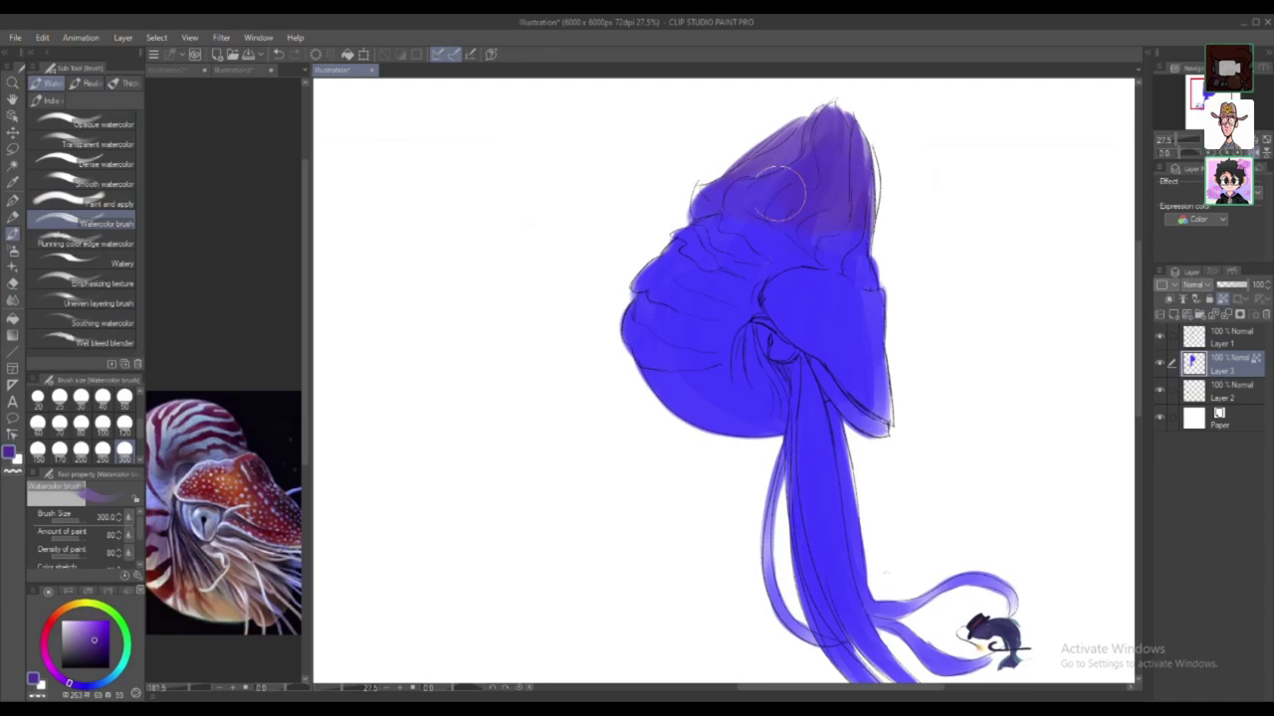
mouse_move(722, 237)
mouse_down()
mouse_move(692, 249)
mouse_move(727, 255)
mouse_move(762, 229)
mouse_move(740, 232)
mouse_move(790, 261)
mouse_move(703, 289)
mouse_up()
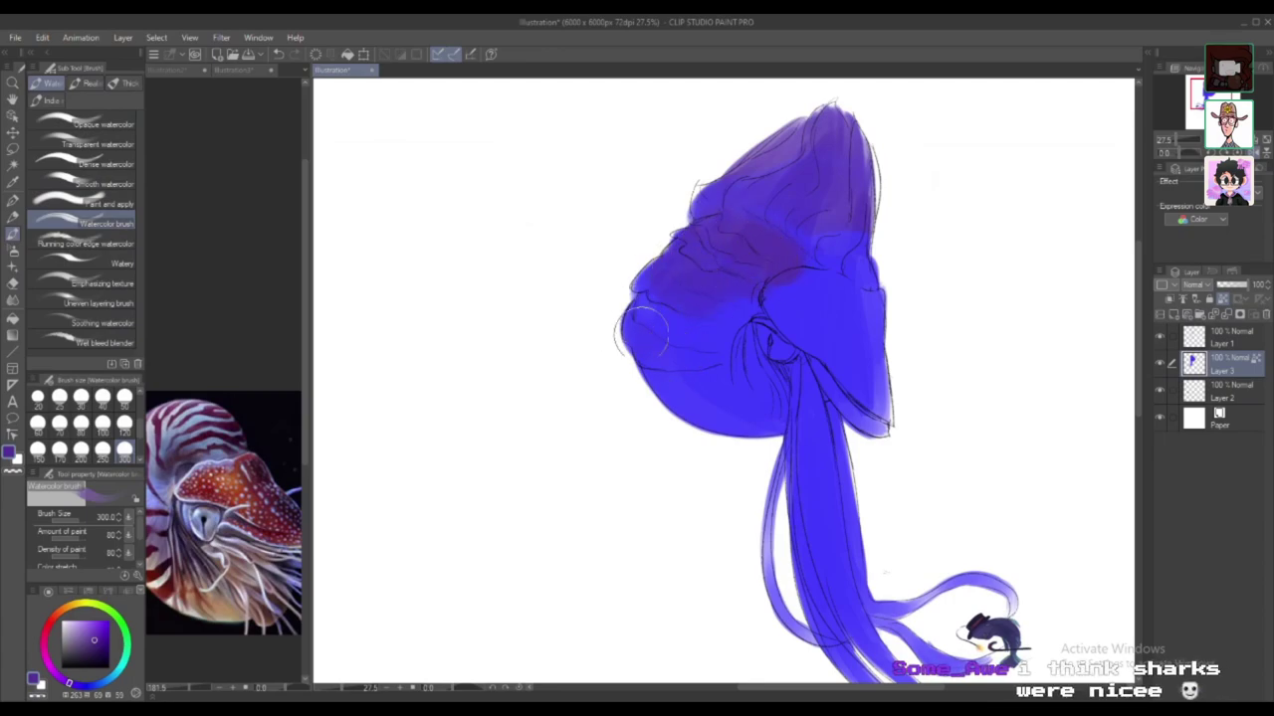
Step: Shade the nautilus's hood in the same dark purple with the brush at size 300
click(125, 426)
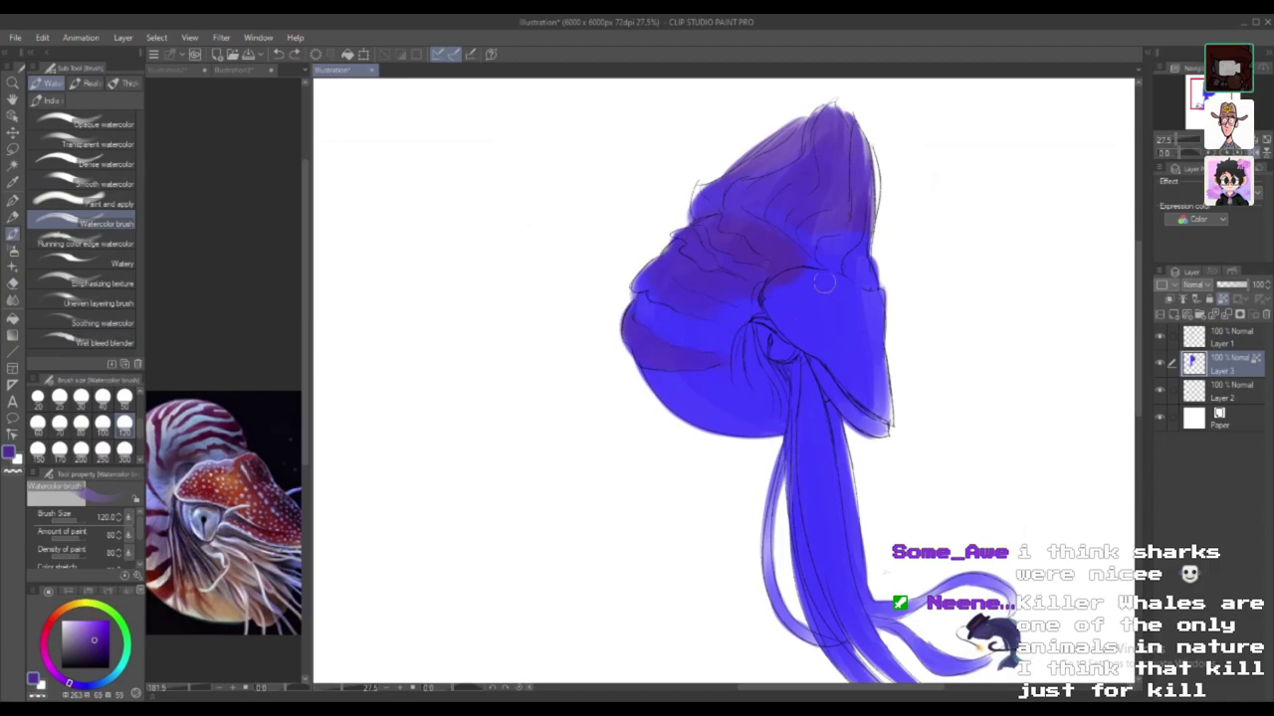
click(125, 450)
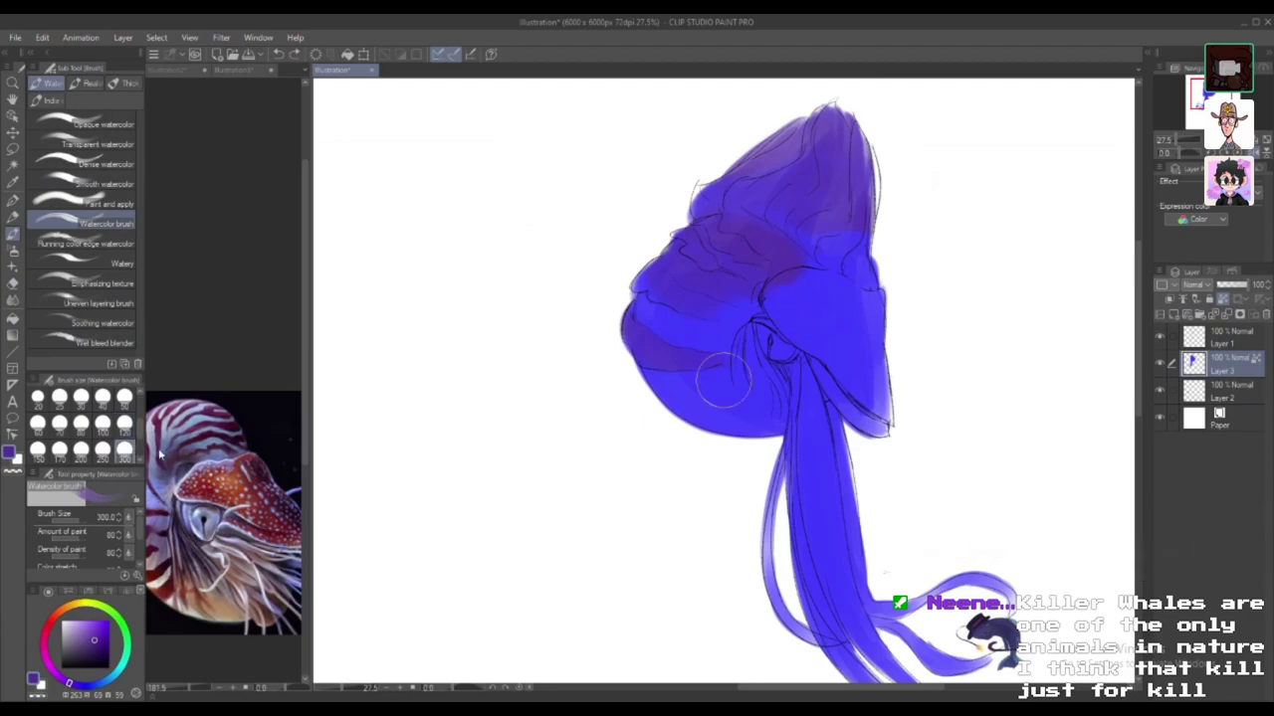
mouse_move(801, 317)
mouse_down()
mouse_move(867, 369)
mouse_move(861, 309)
mouse_move(847, 315)
mouse_move(873, 394)
mouse_move(816, 301)
mouse_move(774, 283)
mouse_move(833, 287)
mouse_move(885, 352)
mouse_move(861, 346)
mouse_move(883, 415)
mouse_move(829, 374)
mouse_move(874, 420)
mouse_move(858, 382)
mouse_move(829, 416)
mouse_up()
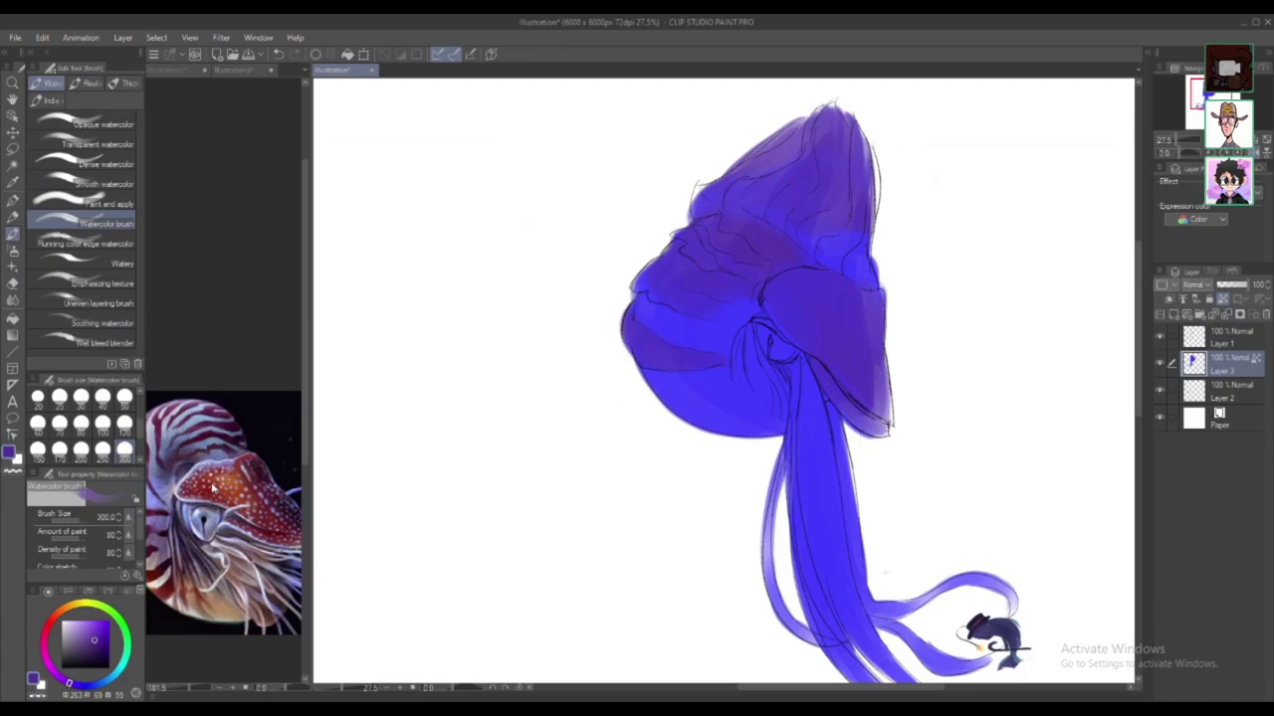
Step: Switch to light cyan and brighten the shell's underside and the hanging tentacles
drag(103, 684, 121, 665)
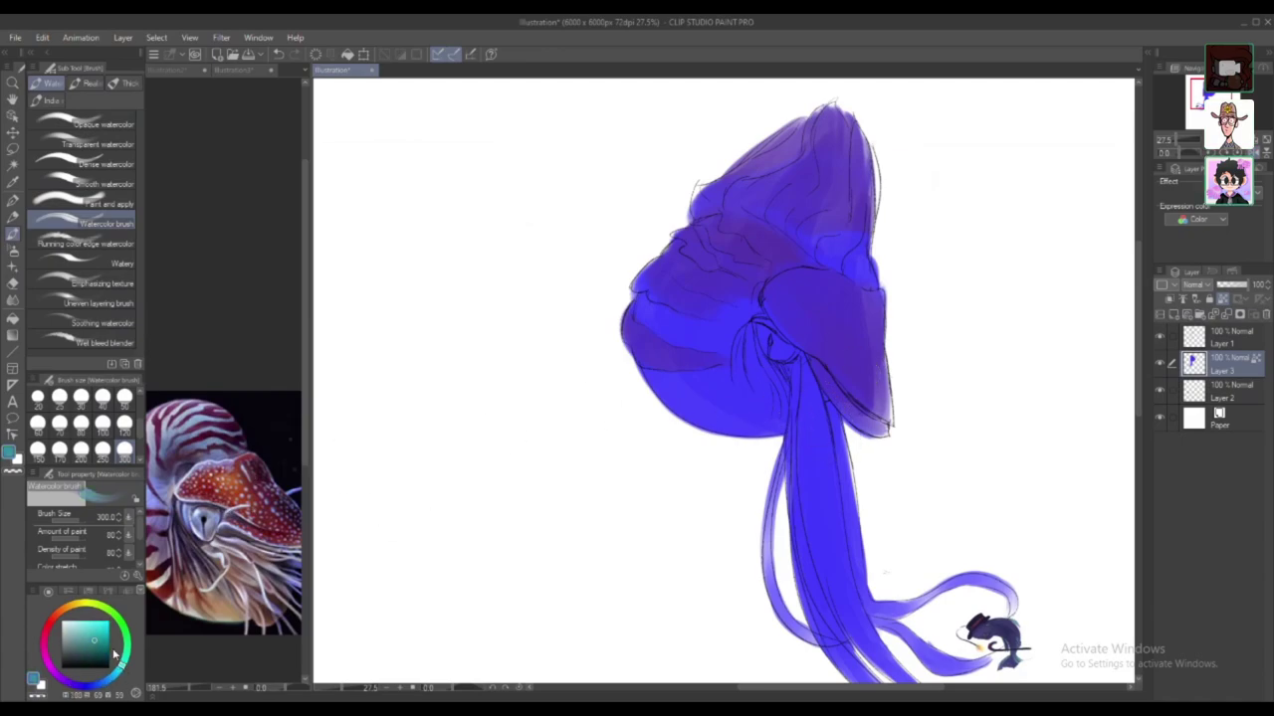
click(87, 622)
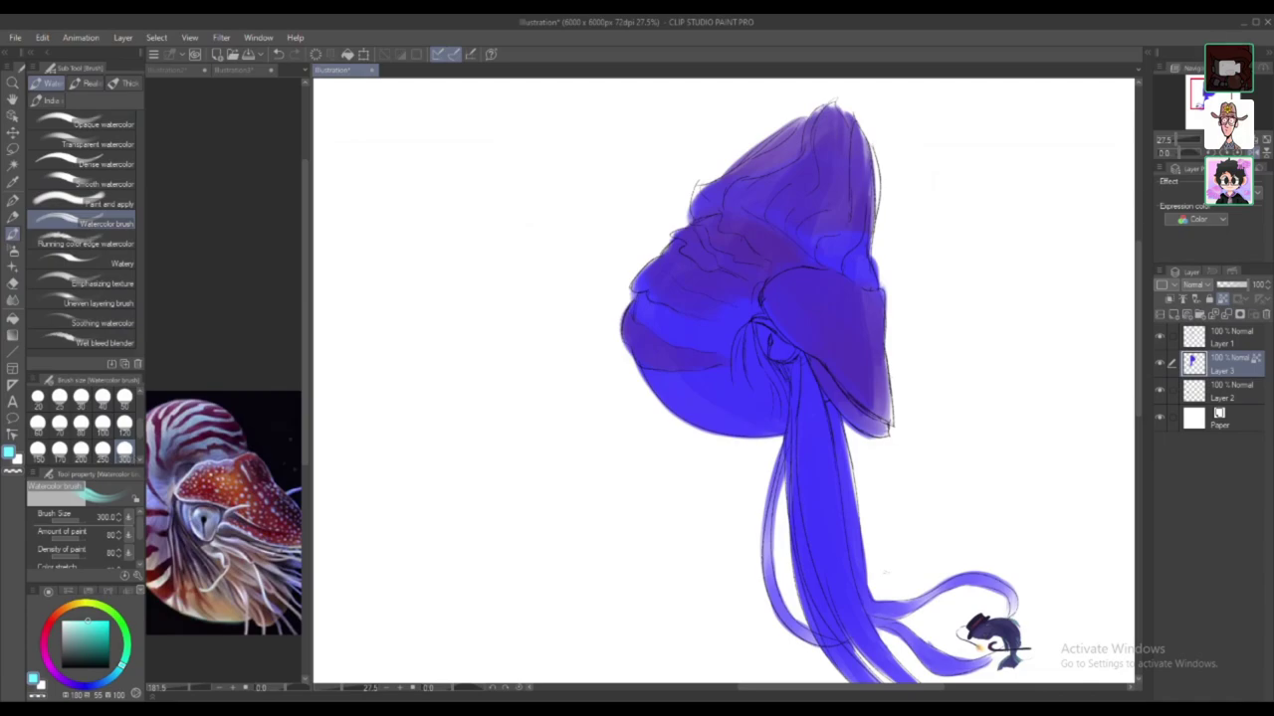
mouse_move(796, 478)
mouse_down()
mouse_move(836, 562)
mouse_move(831, 466)
mouse_move(835, 555)
mouse_move(816, 445)
mouse_move(816, 539)
mouse_move(826, 564)
mouse_move(818, 403)
mouse_move(823, 520)
mouse_move(808, 449)
mouse_move(824, 605)
mouse_move(808, 436)
mouse_move(831, 534)
mouse_move(794, 360)
mouse_move(819, 491)
mouse_move(769, 349)
mouse_move(791, 433)
mouse_move(761, 383)
mouse_move(731, 413)
mouse_move(746, 413)
mouse_move(735, 429)
mouse_move(753, 436)
mouse_move(751, 413)
mouse_move(704, 375)
mouse_move(751, 381)
mouse_move(771, 368)
mouse_move(769, 396)
mouse_move(747, 408)
mouse_move(724, 391)
mouse_move(697, 406)
mouse_move(682, 385)
mouse_move(655, 408)
mouse_move(684, 408)
mouse_move(722, 383)
mouse_move(771, 385)
mouse_move(701, 410)
mouse_move(667, 408)
mouse_move(731, 390)
mouse_move(651, 383)
mouse_up()
mouse_move(814, 452)
mouse_down()
mouse_move(820, 502)
mouse_move(841, 507)
mouse_move(861, 571)
mouse_move(850, 458)
mouse_up()
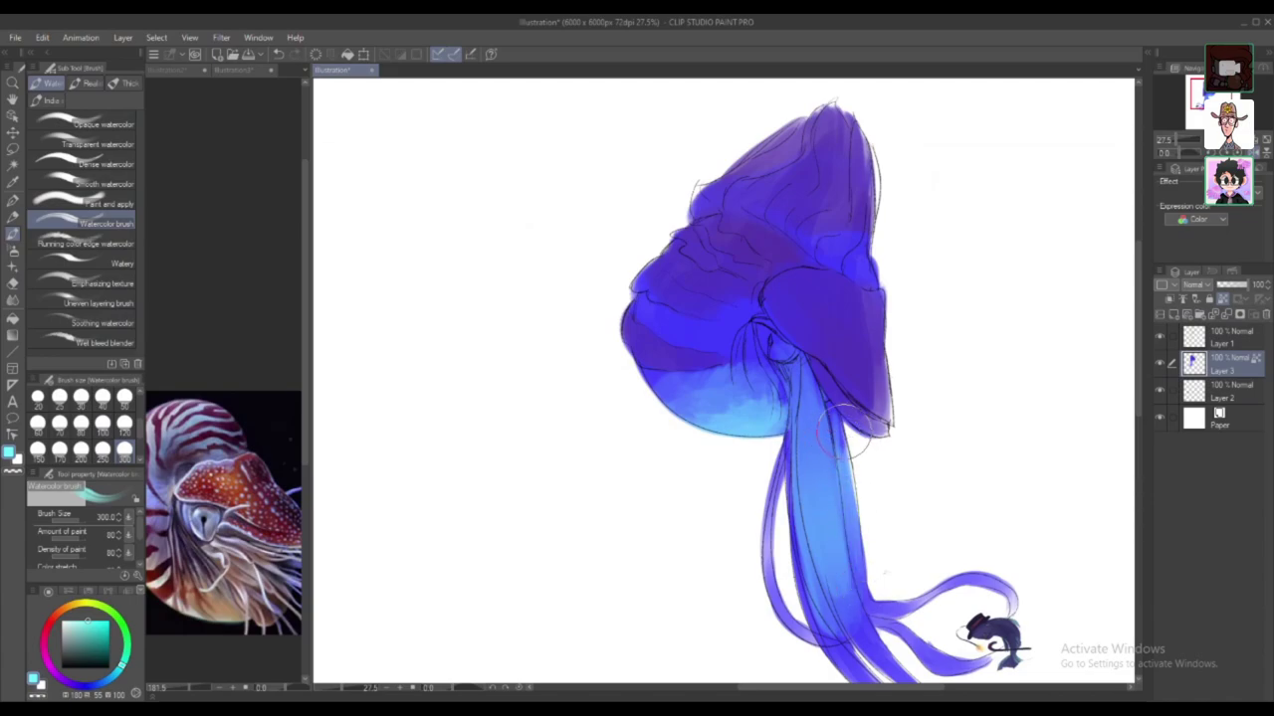
Step: Add light cyan to the tentacles curling around the fish and down the lower part of the central tentacles
mouse_move(910, 577)
mouse_down()
mouse_move(997, 570)
mouse_move(1013, 607)
mouse_up()
mouse_move(910, 621)
mouse_down()
mouse_move(947, 658)
mouse_move(926, 652)
mouse_up()
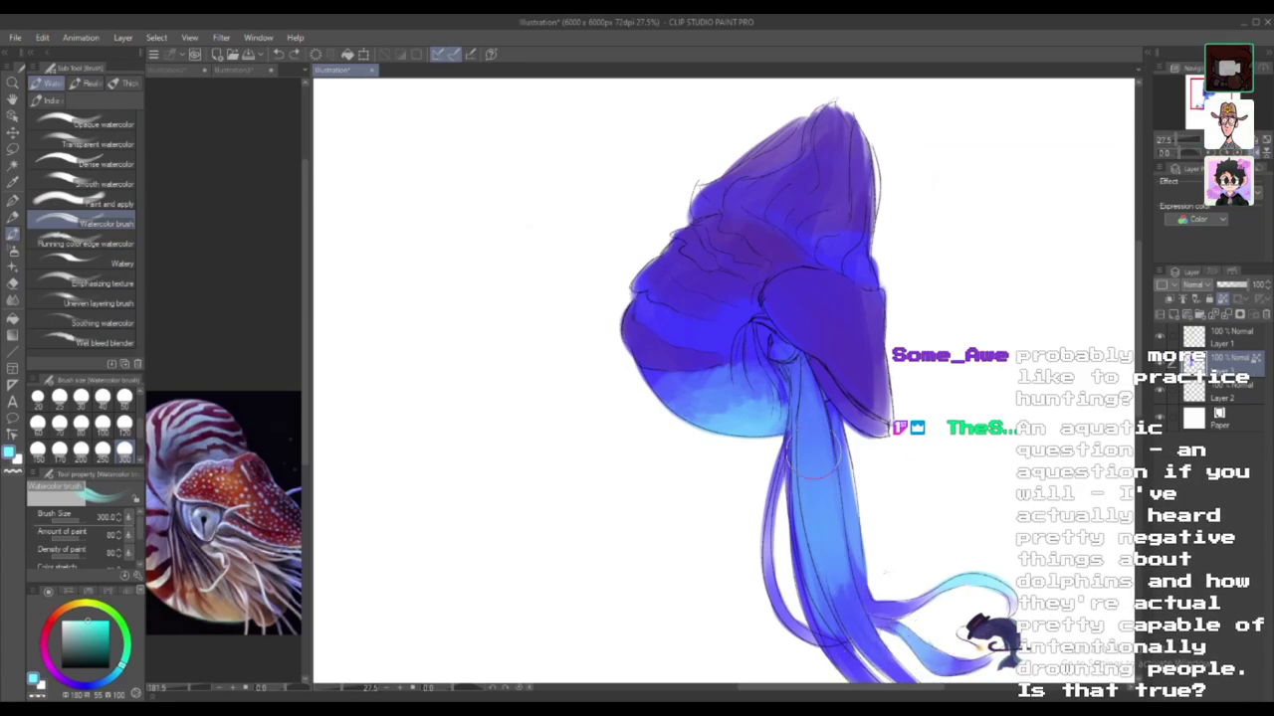
mouse_move(815, 451)
mouse_down()
mouse_move(824, 524)
mouse_move(893, 700)
mouse_up()
drag(809, 552, 894, 691)
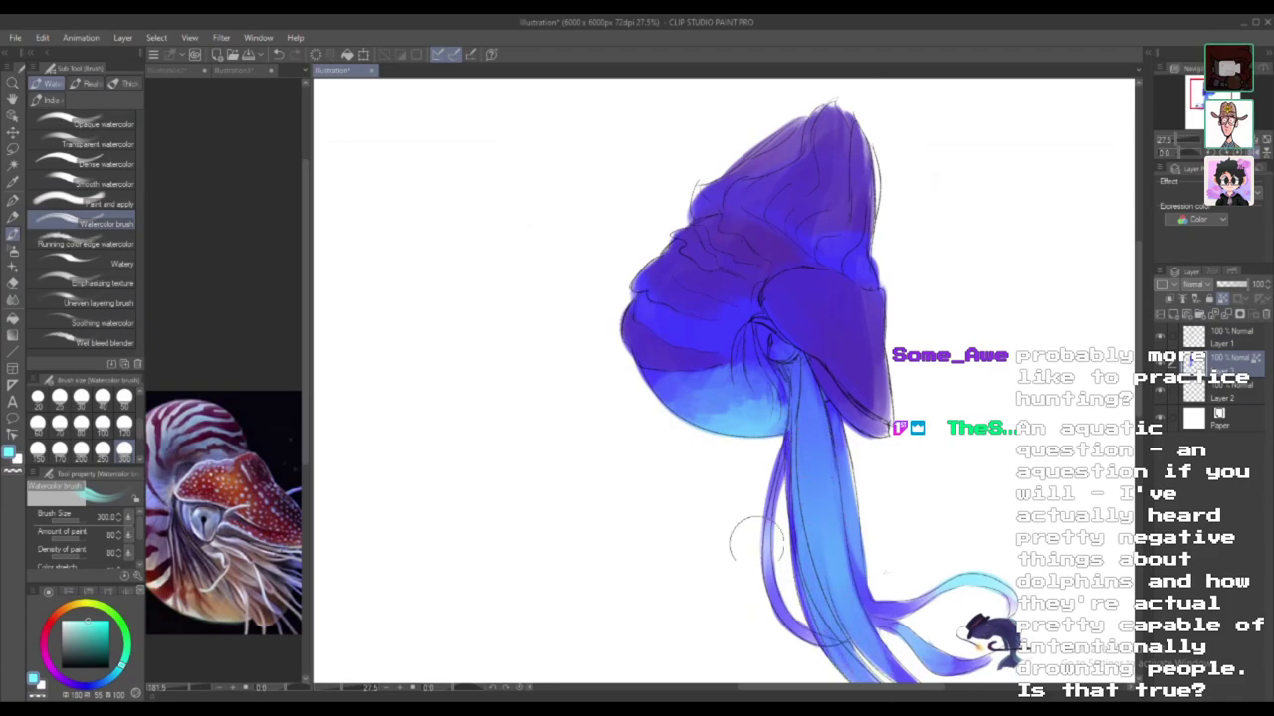
Step: Brighten the thin side tentacle and the shell's underside with light cyan, using the watercolor brush at size 300
mouse_move(756, 542)
mouse_down()
mouse_move(770, 581)
mouse_move(800, 635)
mouse_up()
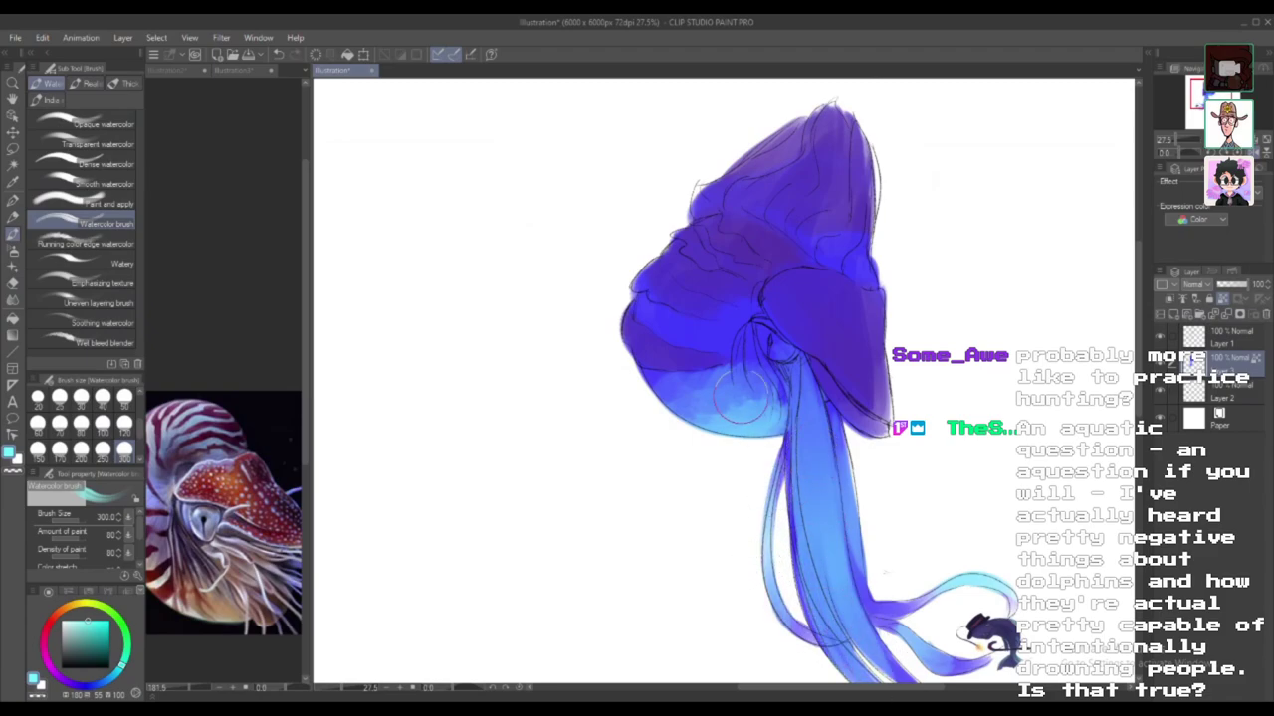
mouse_move(742, 406)
mouse_down()
mouse_move(674, 394)
mouse_move(769, 391)
mouse_move(699, 391)
mouse_up()
mouse_move(740, 351)
mouse_down()
mouse_move(759, 417)
mouse_move(753, 325)
mouse_move(744, 344)
mouse_move(776, 425)
mouse_move(717, 380)
mouse_move(737, 424)
mouse_move(717, 414)
mouse_move(744, 425)
mouse_move(710, 412)
mouse_move(757, 420)
mouse_move(756, 402)
mouse_move(757, 419)
mouse_move(721, 417)
mouse_move(770, 424)
mouse_move(749, 402)
mouse_move(695, 426)
mouse_move(749, 429)
mouse_move(710, 401)
mouse_up()
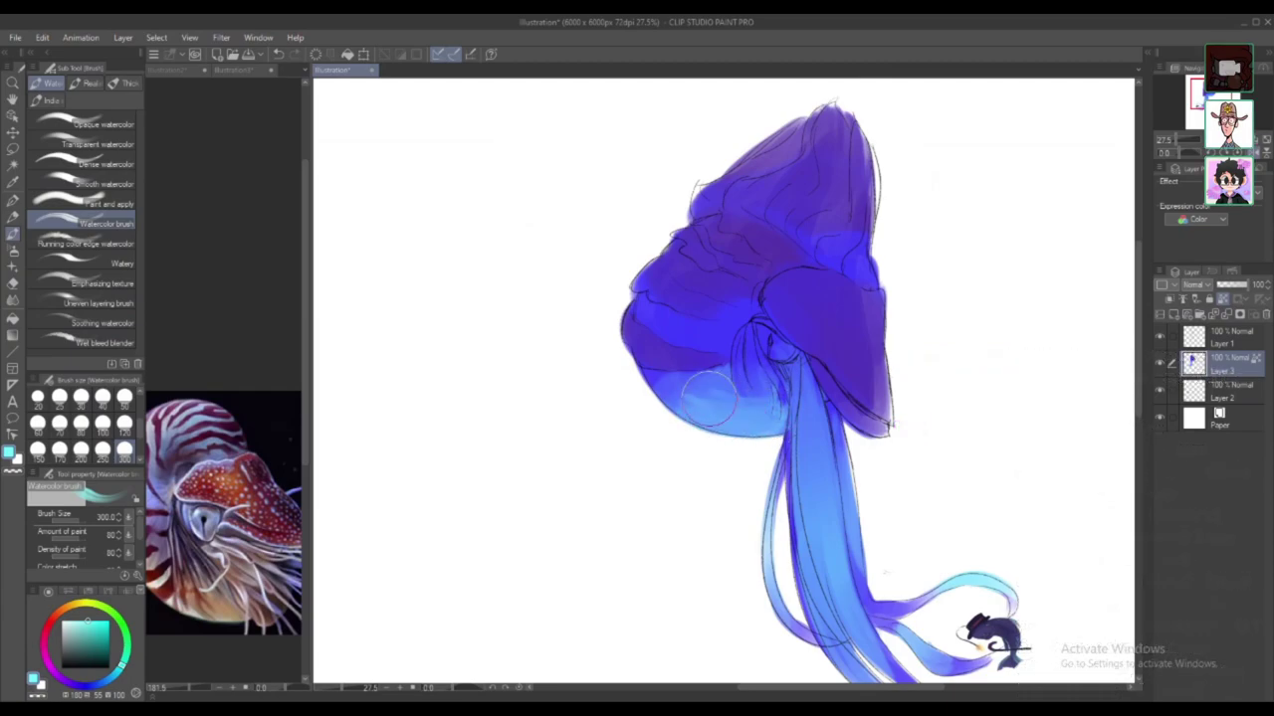
Step: Switch to a dark navy blue and darken the shell's ridges just below the tall peak
click(89, 695)
click(86, 686)
click(95, 652)
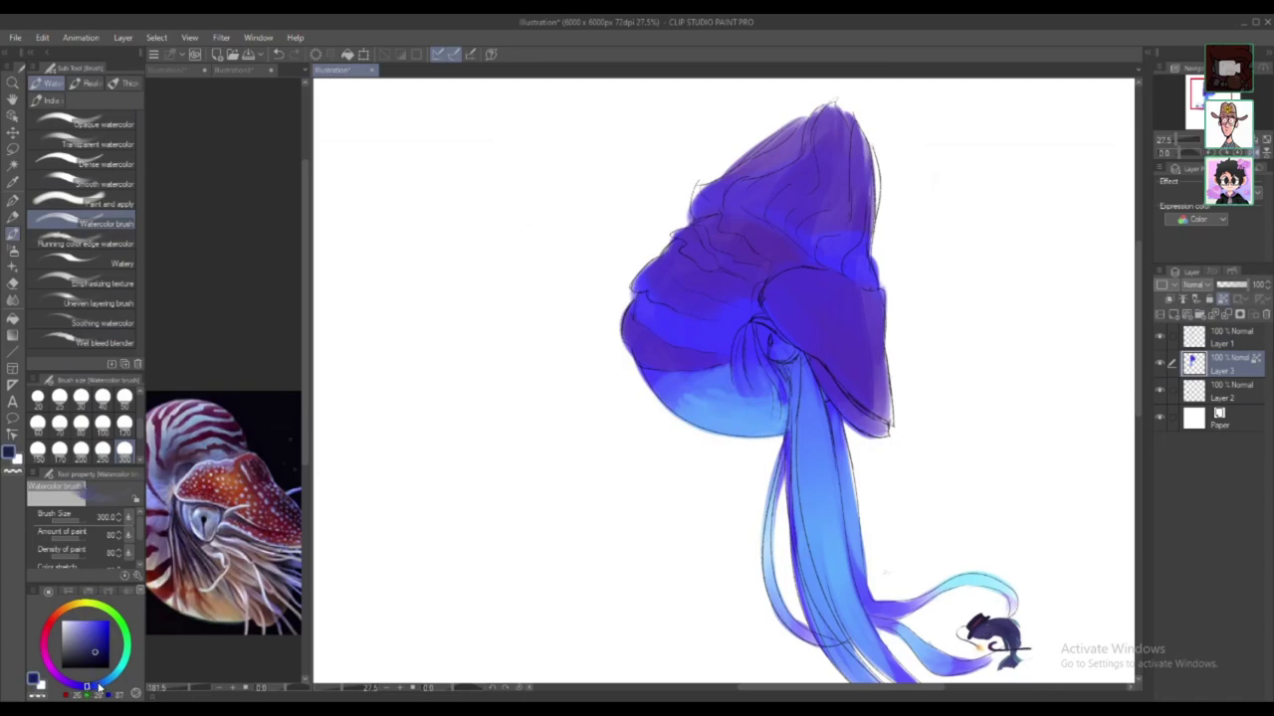
click(99, 653)
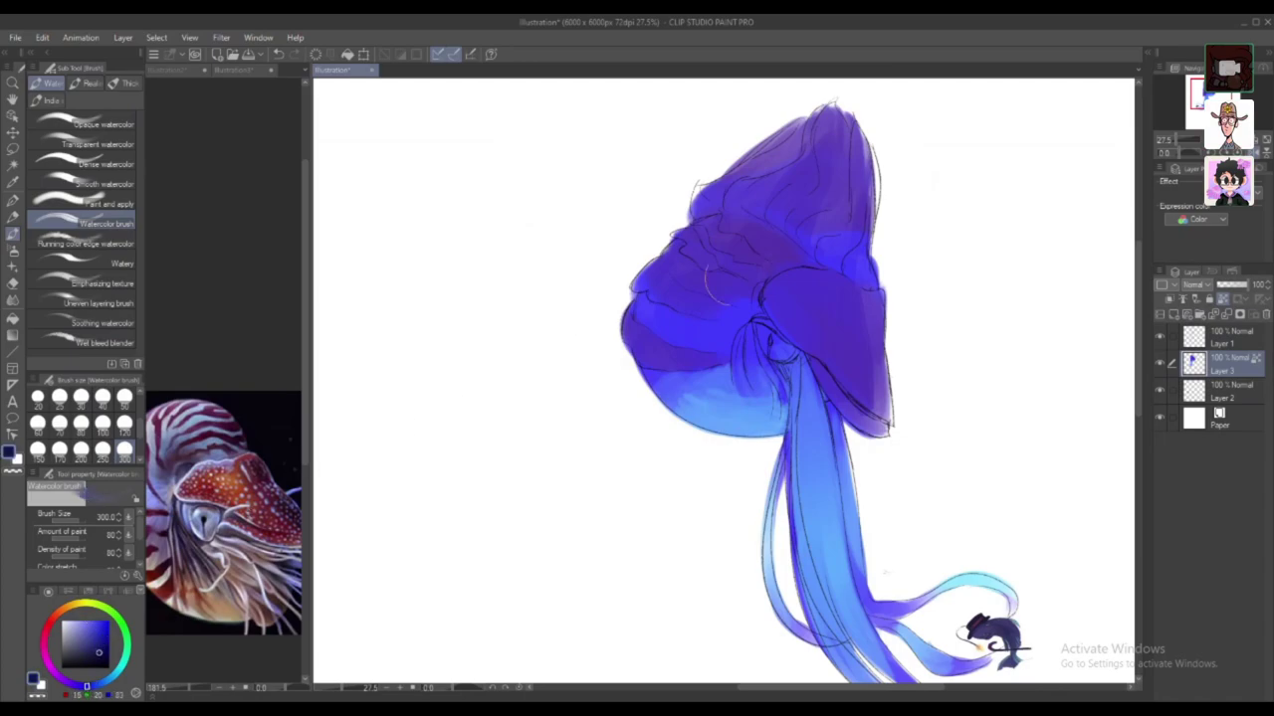
mouse_move(793, 161)
mouse_down()
mouse_move(813, 123)
mouse_move(837, 131)
mouse_move(840, 174)
mouse_move(811, 189)
mouse_move(786, 149)
mouse_up()
mouse_move(757, 254)
mouse_down()
mouse_move(712, 237)
mouse_move(779, 257)
mouse_move(740, 269)
mouse_move(736, 252)
mouse_move(690, 244)
mouse_move(675, 267)
mouse_move(763, 263)
mouse_move(724, 227)
mouse_up()
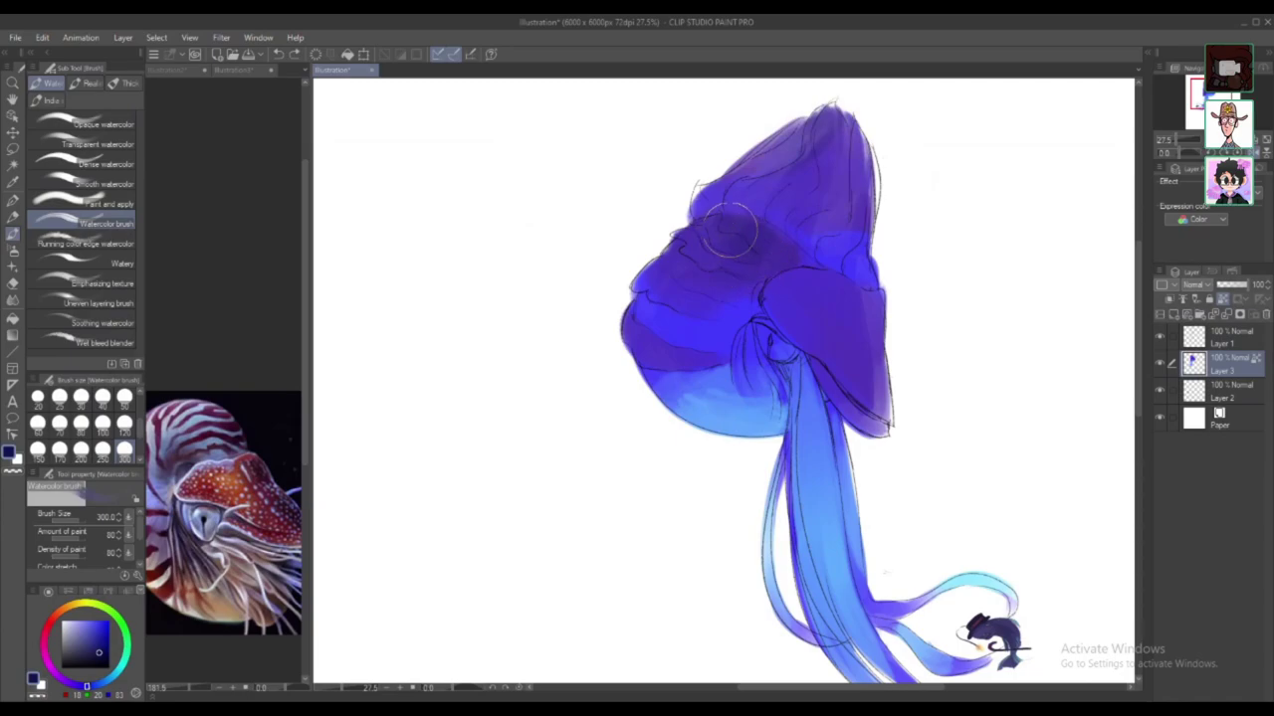
Step: Pick a more saturated navy and deepen the shading on the shell behind the hood and on the hood itself
click(104, 645)
mouse_move(827, 282)
mouse_down()
mouse_move(760, 256)
mouse_move(768, 246)
mouse_move(702, 242)
mouse_move(739, 281)
mouse_move(743, 267)
mouse_move(721, 278)
mouse_move(649, 274)
mouse_move(678, 257)
mouse_move(669, 271)
mouse_move(709, 283)
mouse_move(824, 235)
mouse_move(779, 252)
mouse_up()
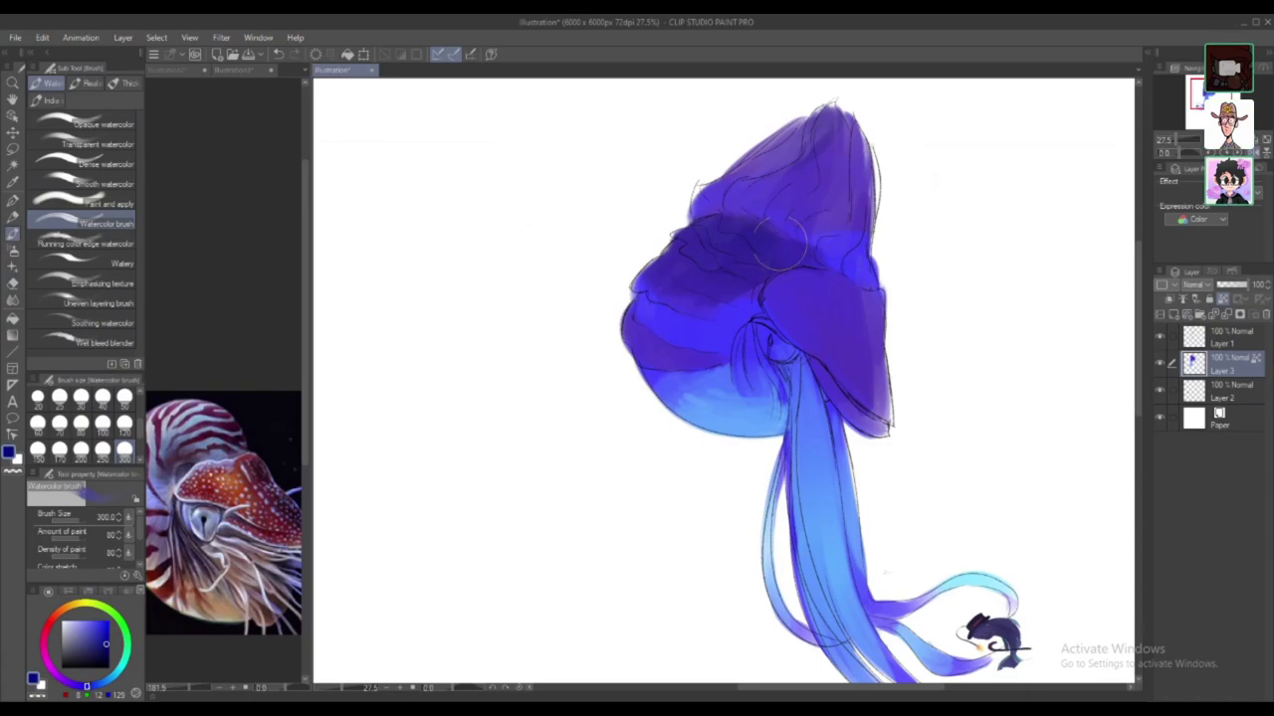
mouse_move(826, 345)
mouse_down()
mouse_move(807, 301)
mouse_move(778, 293)
mouse_move(830, 341)
mouse_move(789, 299)
mouse_move(826, 324)
mouse_move(810, 302)
mouse_move(791, 288)
mouse_move(850, 359)
mouse_move(819, 307)
mouse_move(868, 377)
mouse_move(817, 279)
mouse_move(859, 347)
mouse_move(833, 299)
mouse_move(809, 288)
mouse_move(823, 335)
mouse_move(869, 399)
mouse_move(847, 292)
mouse_move(875, 406)
mouse_move(852, 308)
mouse_up()
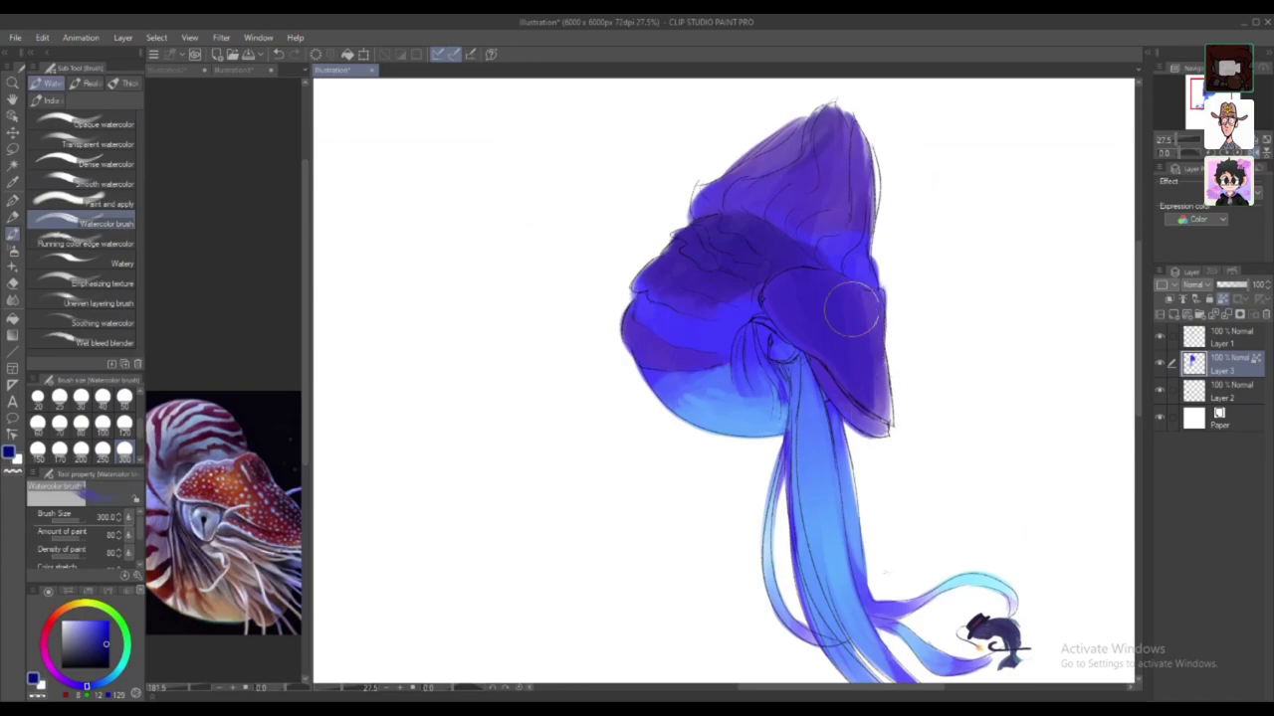
drag(843, 357, 853, 368)
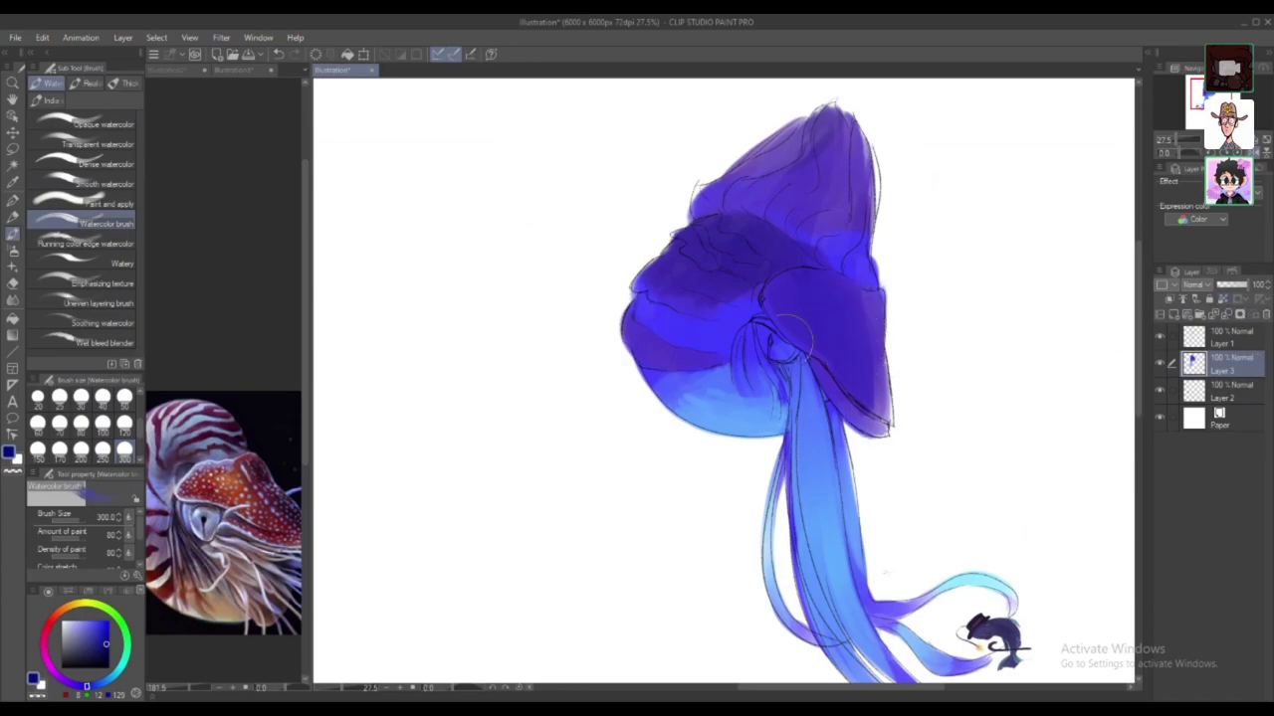
Step: Refine the wavy stripes on the shell at brush size 120, using blues and purples sampled from the painting
alt+click(719, 402)
click(124, 426)
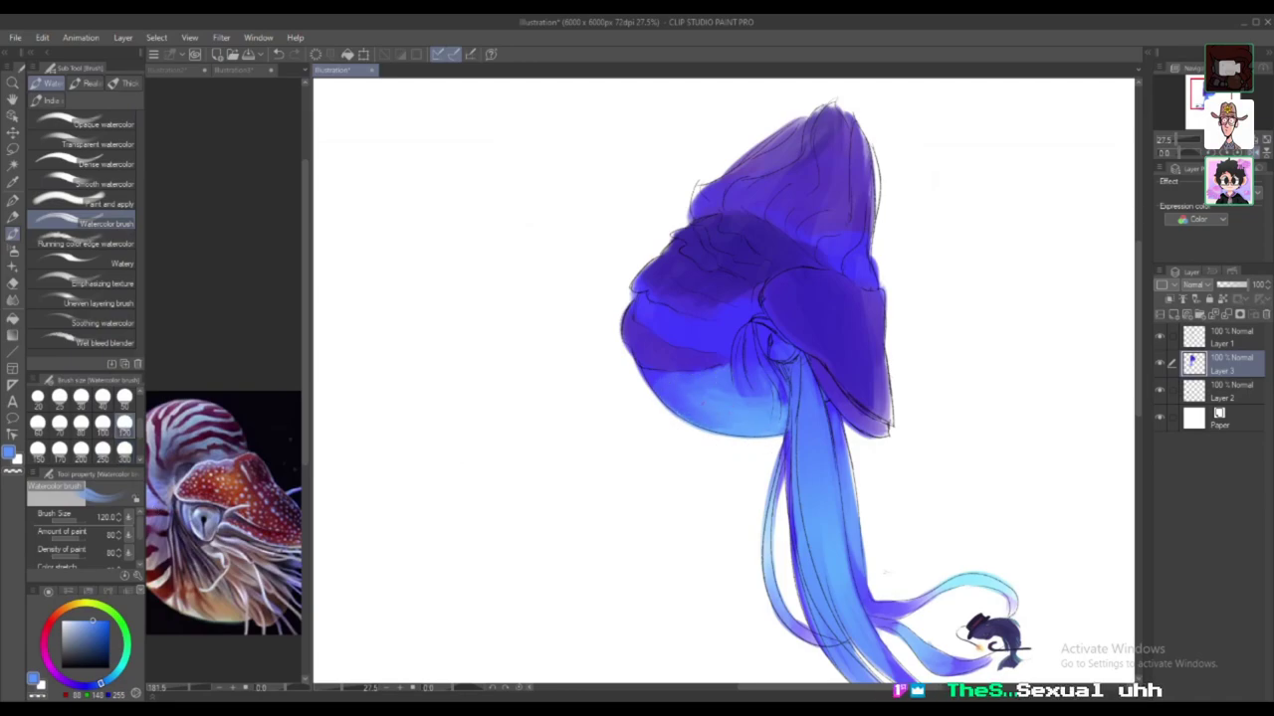
alt+click(710, 332)
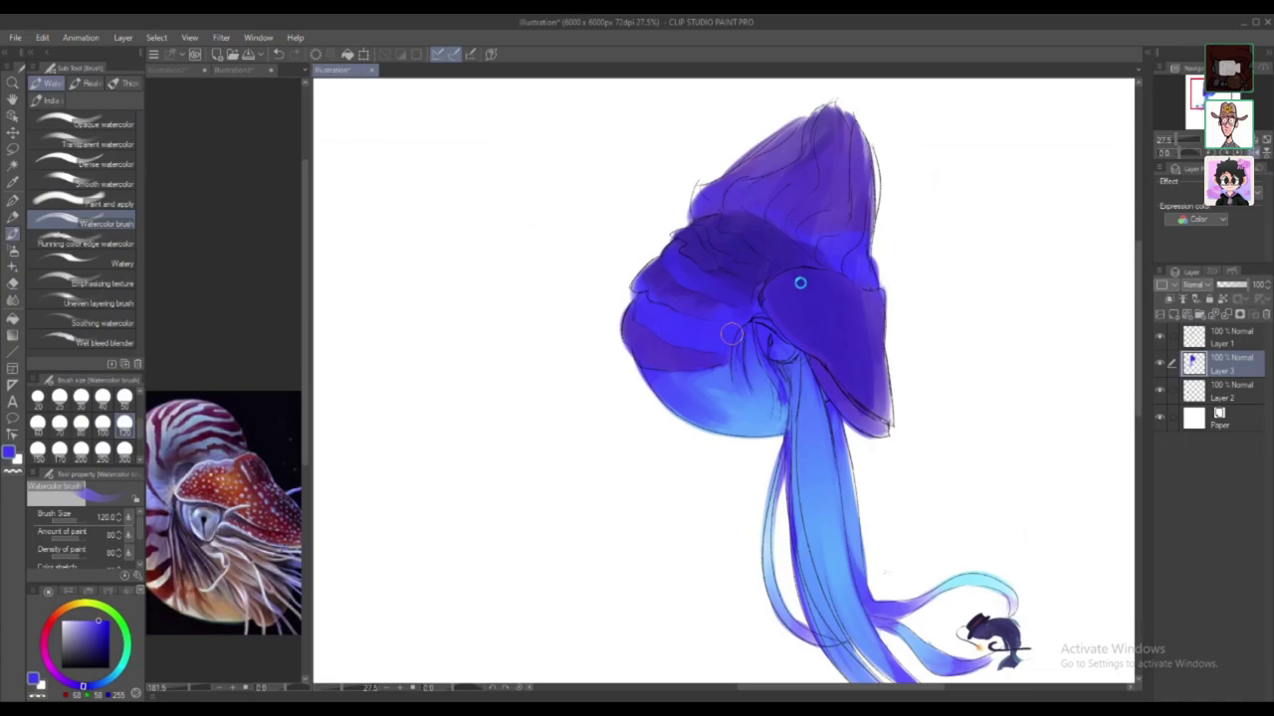
alt+click(751, 244)
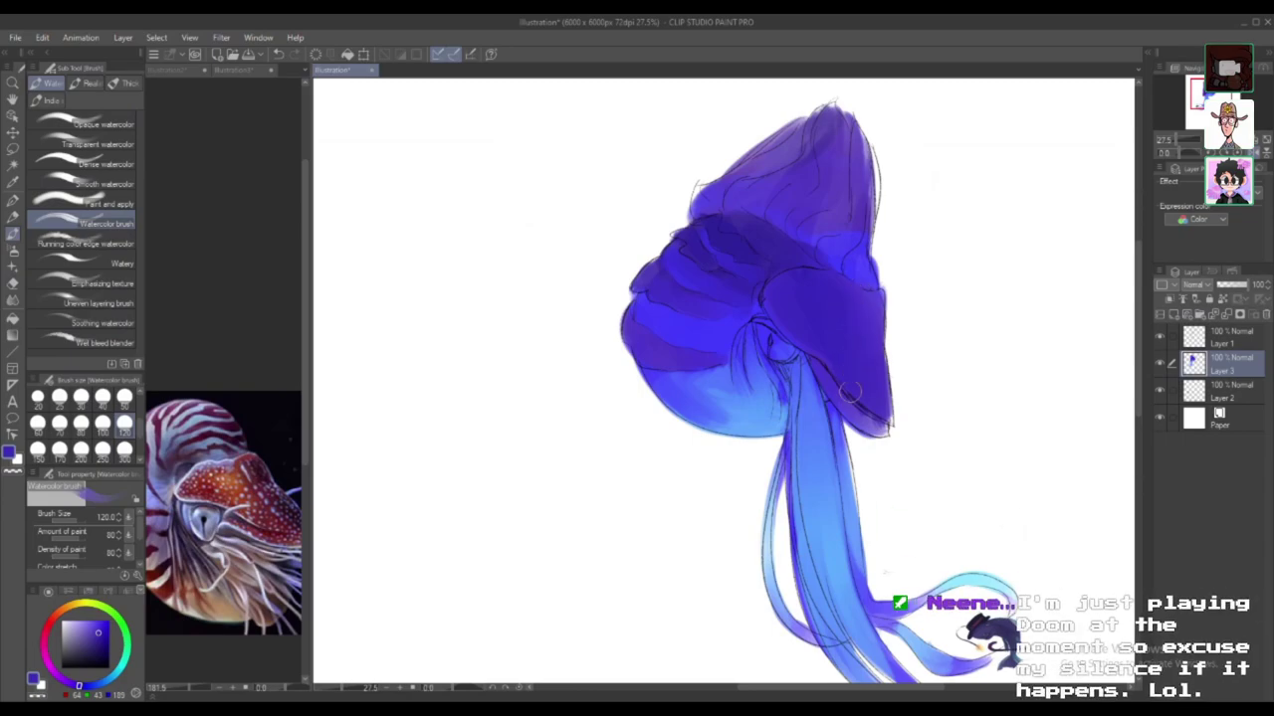
Step: Paint the hood's lower rim with a purple sampled from the hood
alt+click(865, 422)
drag(833, 392, 875, 433)
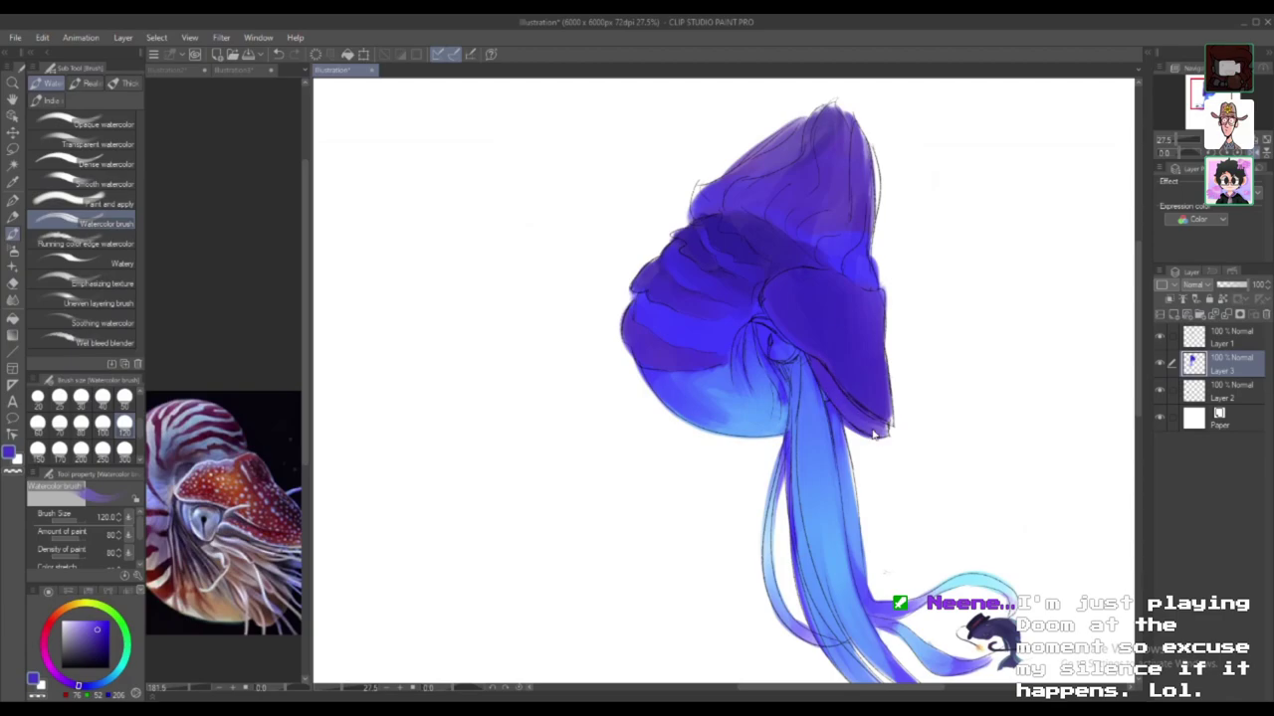
drag(824, 377, 881, 425)
Step: Switch to a pale lavender and color the nautilus's eye
click(88, 626)
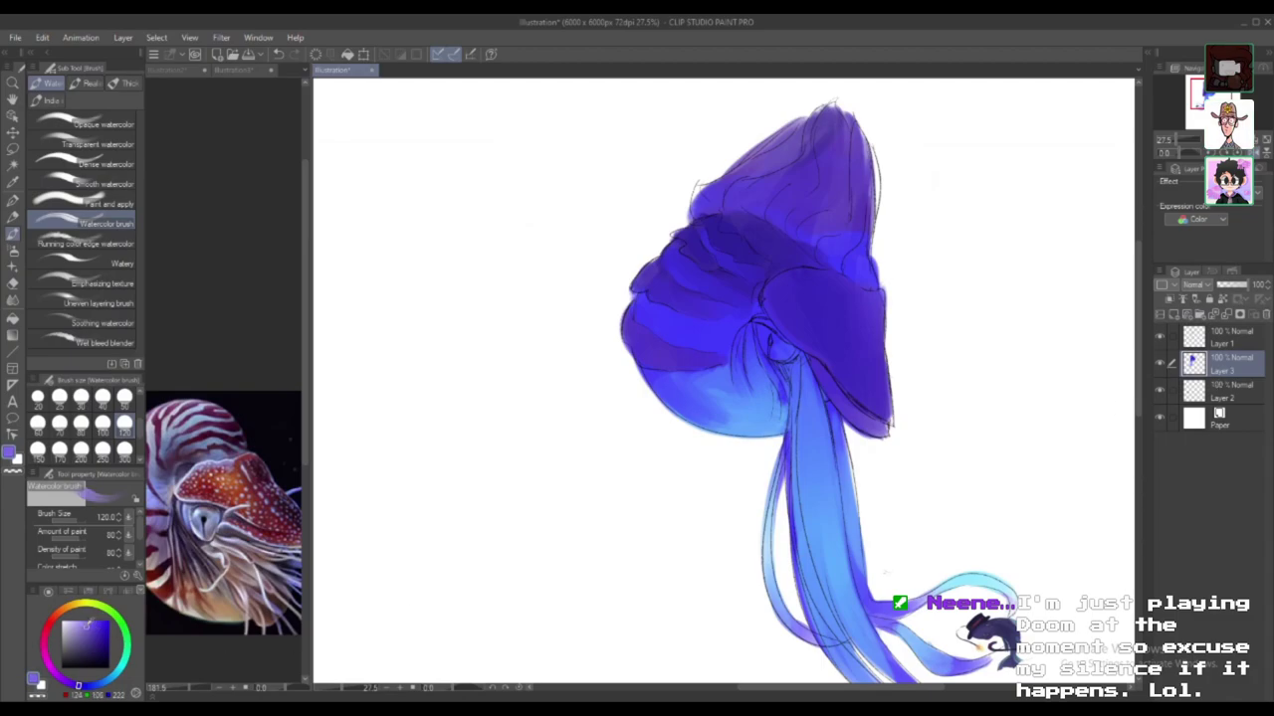
click(72, 619)
drag(777, 355, 759, 326)
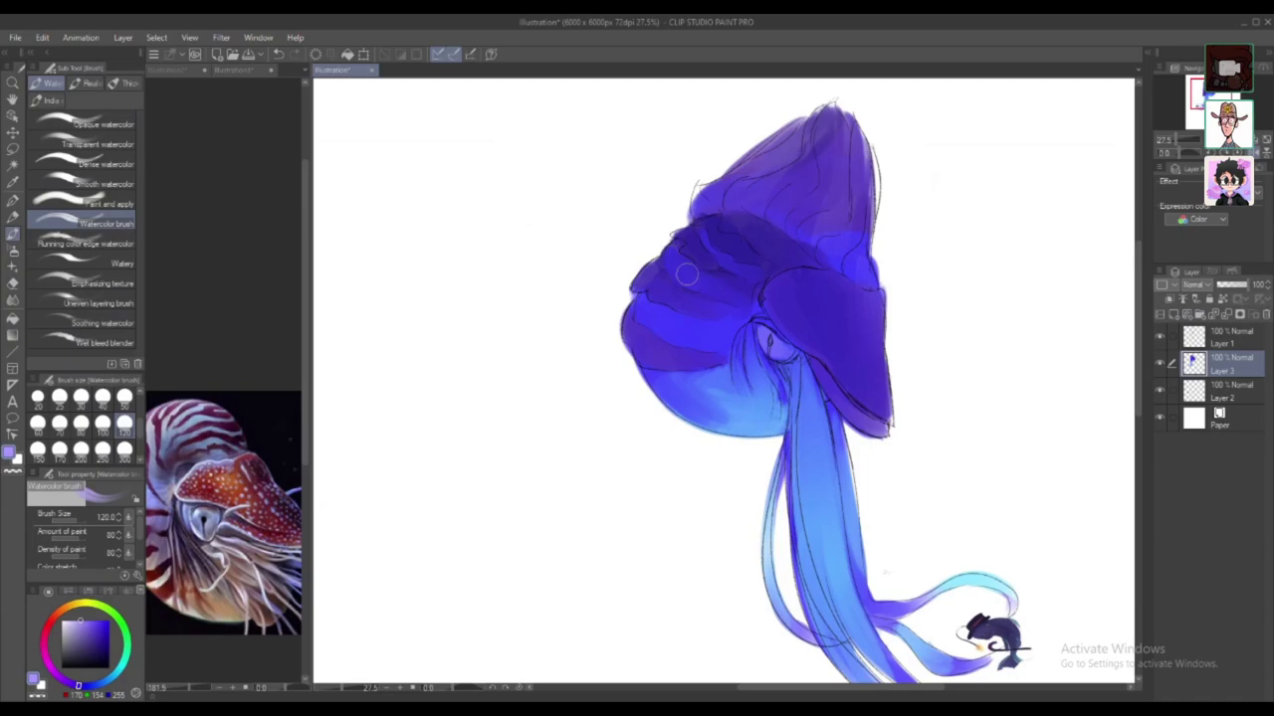
Step: Shade the folds of the shell's tall peak with blues and purples sampled from the peak and hood
alt+click(832, 308)
alt+click(846, 253)
mouse_move(837, 253)
mouse_down()
mouse_move(850, 239)
mouse_move(826, 252)
mouse_move(835, 261)
mouse_move(858, 223)
mouse_move(859, 183)
mouse_up()
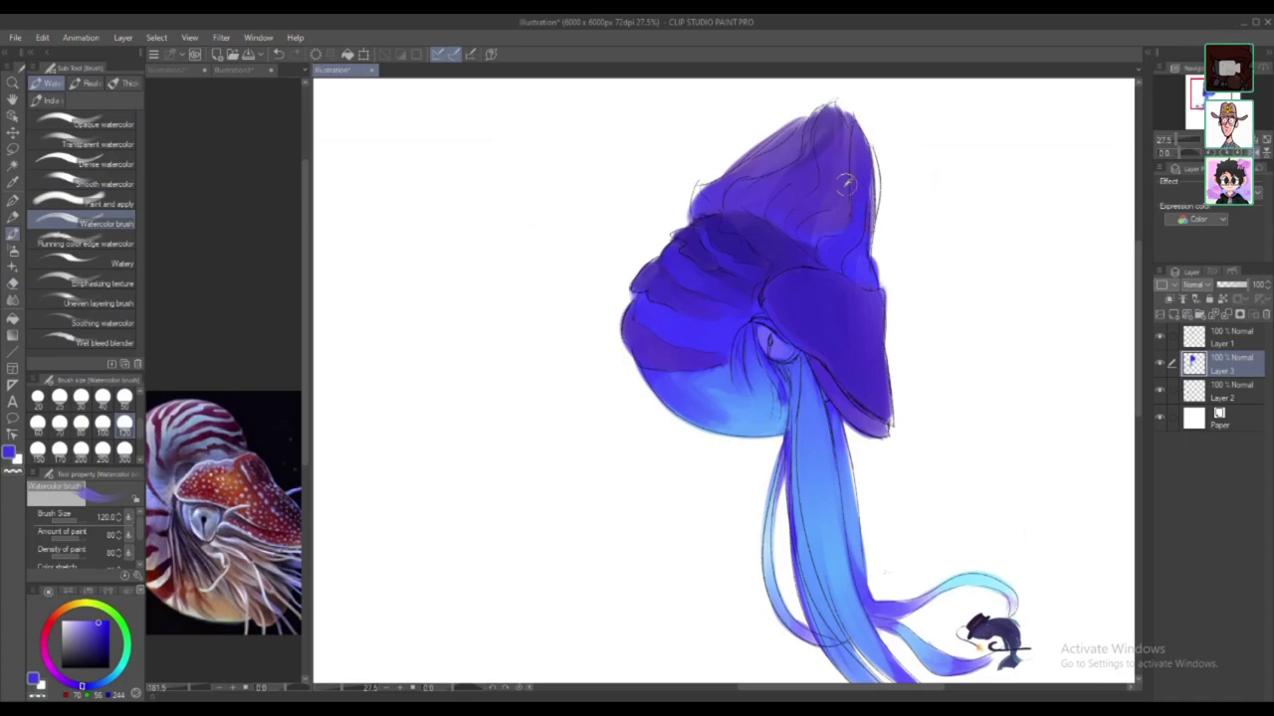
alt+click(843, 184)
alt+click(833, 320)
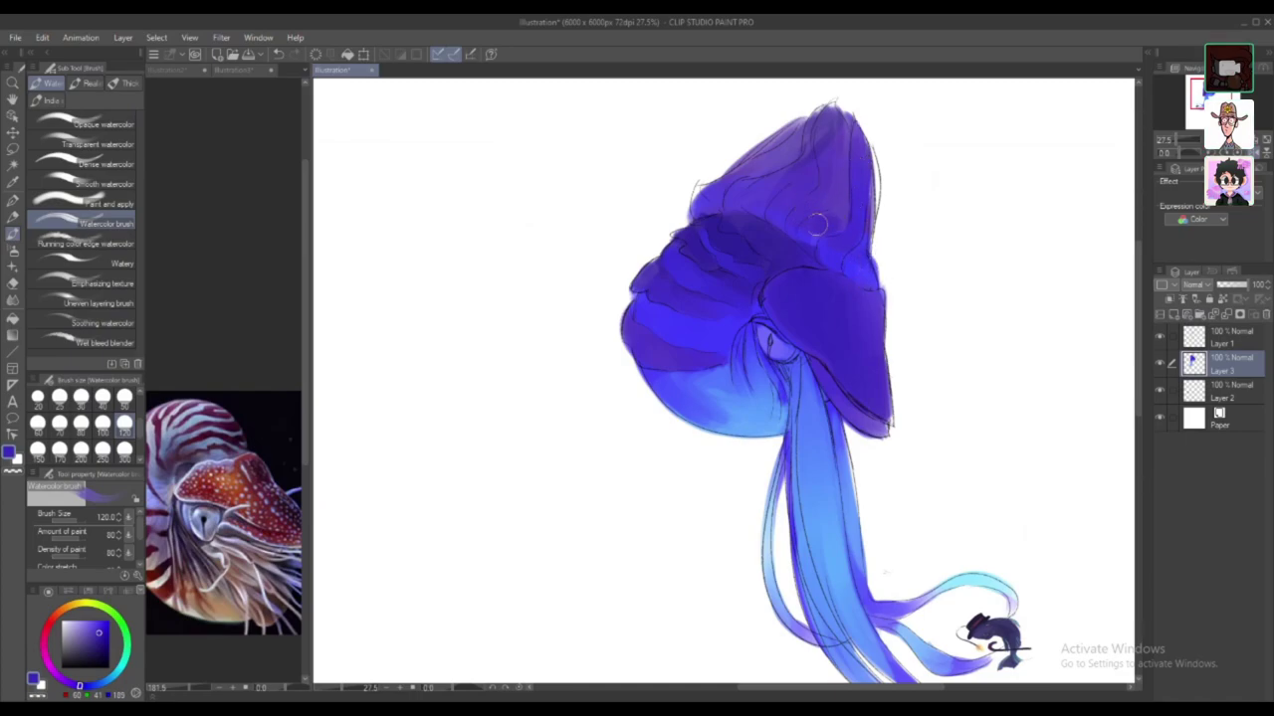
mouse_move(774, 124)
mouse_down()
mouse_move(665, 149)
mouse_move(632, 183)
mouse_up()
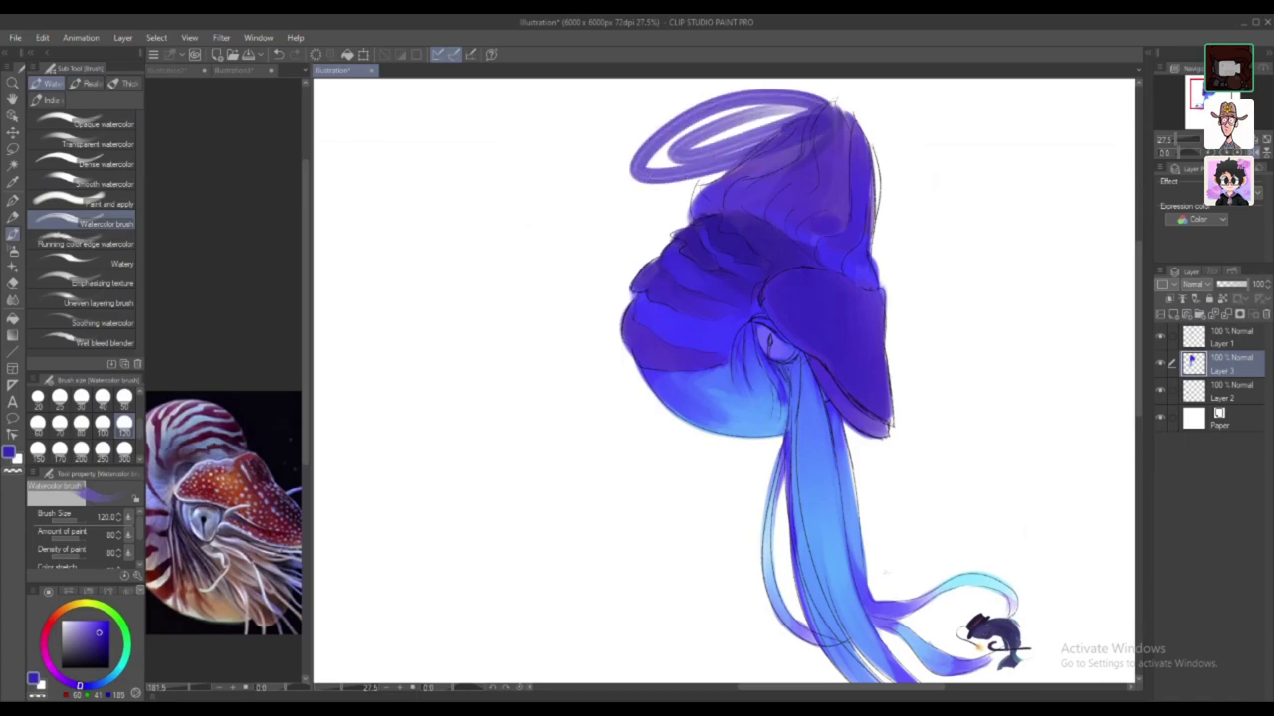
key(ctrl+z)
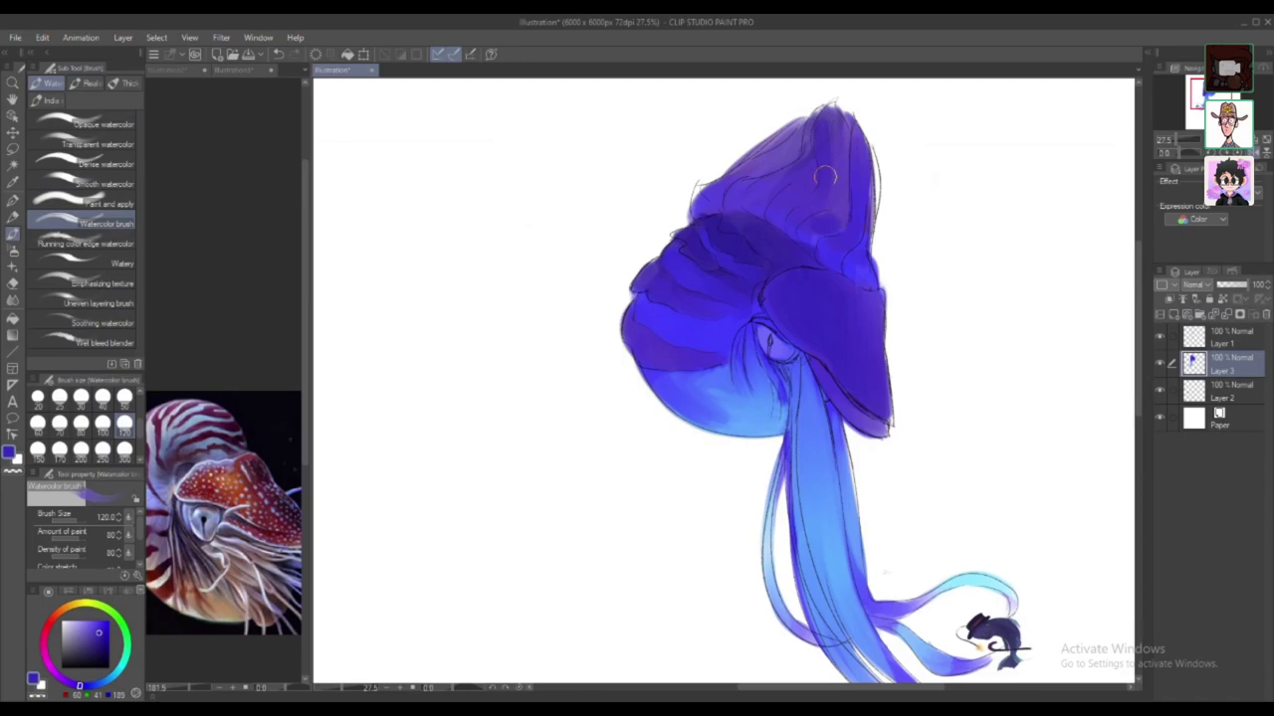
click(84, 614)
drag(800, 170, 811, 176)
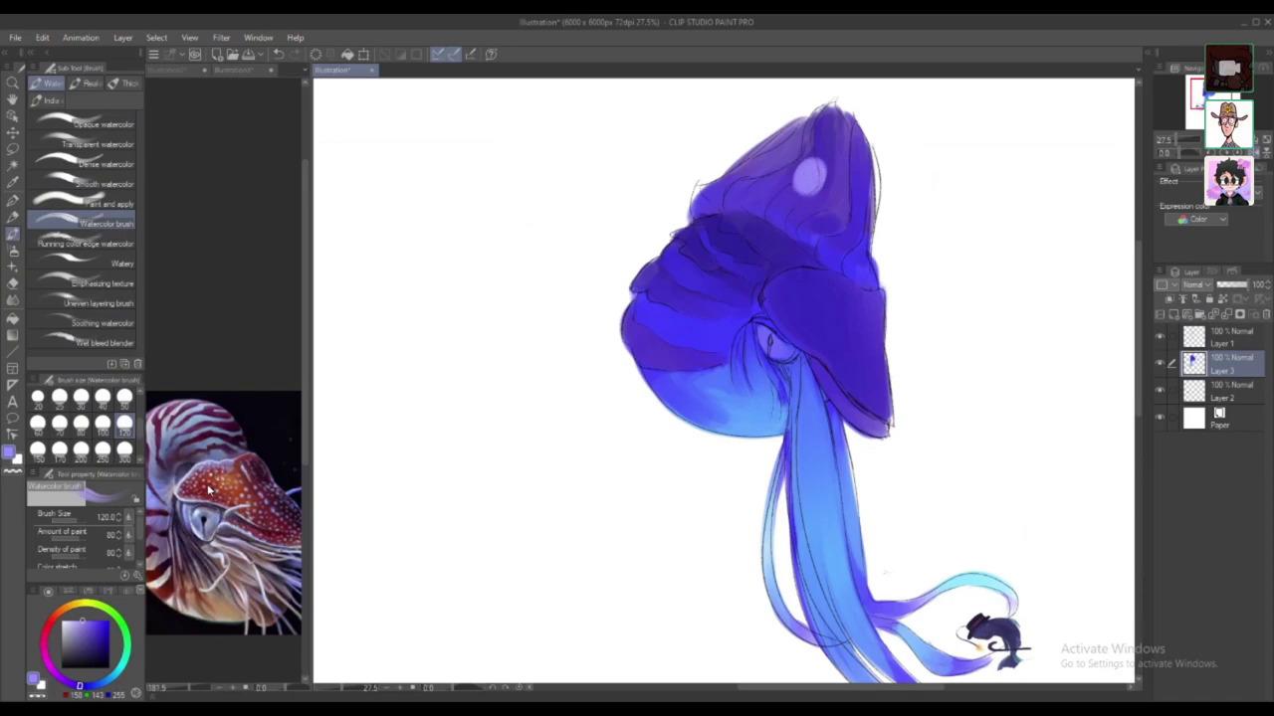
key(ctrl+z)
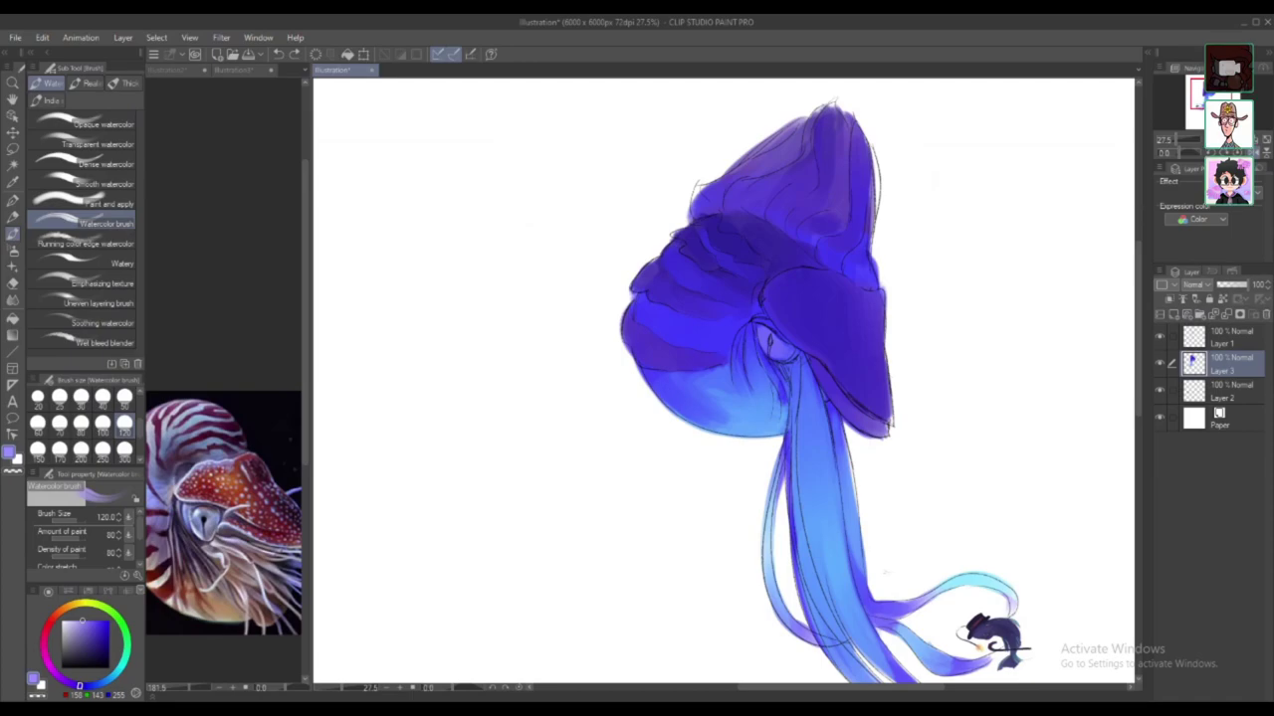
alt+click(645, 281)
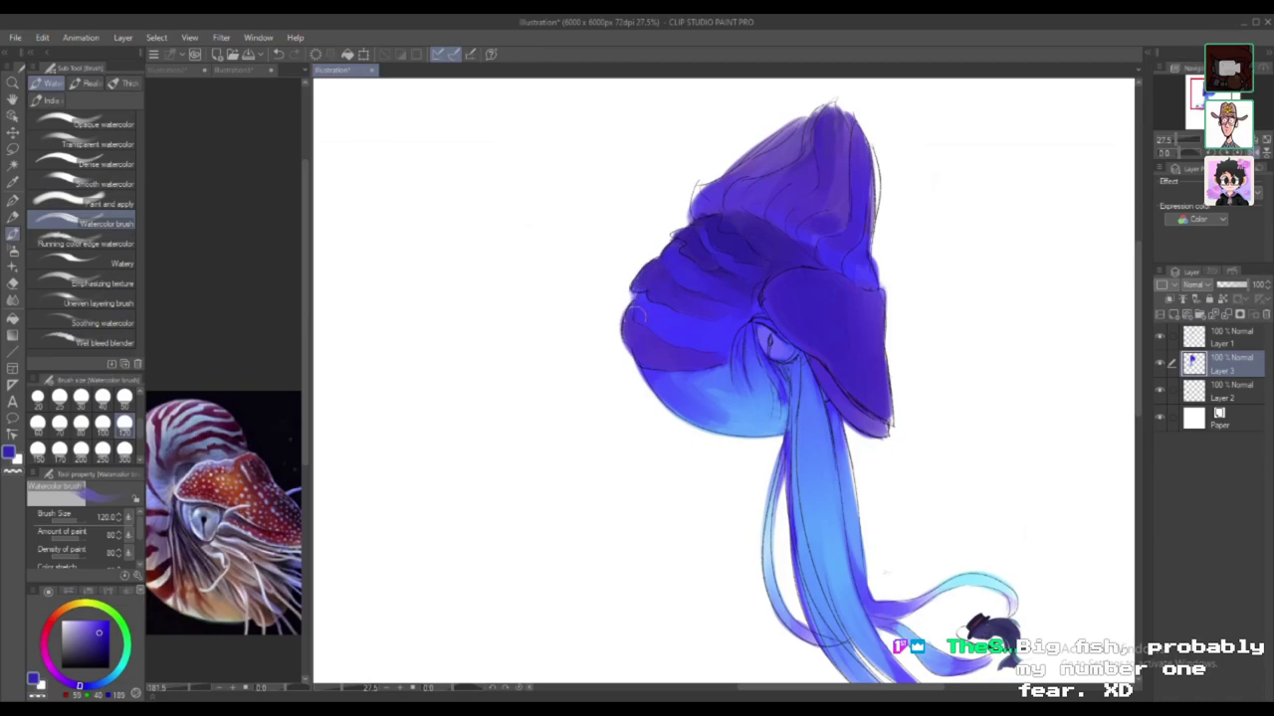
Step: Shift the hue of the nautilus's color layer from blue and purple to red and magenta
key(ctrl+s)
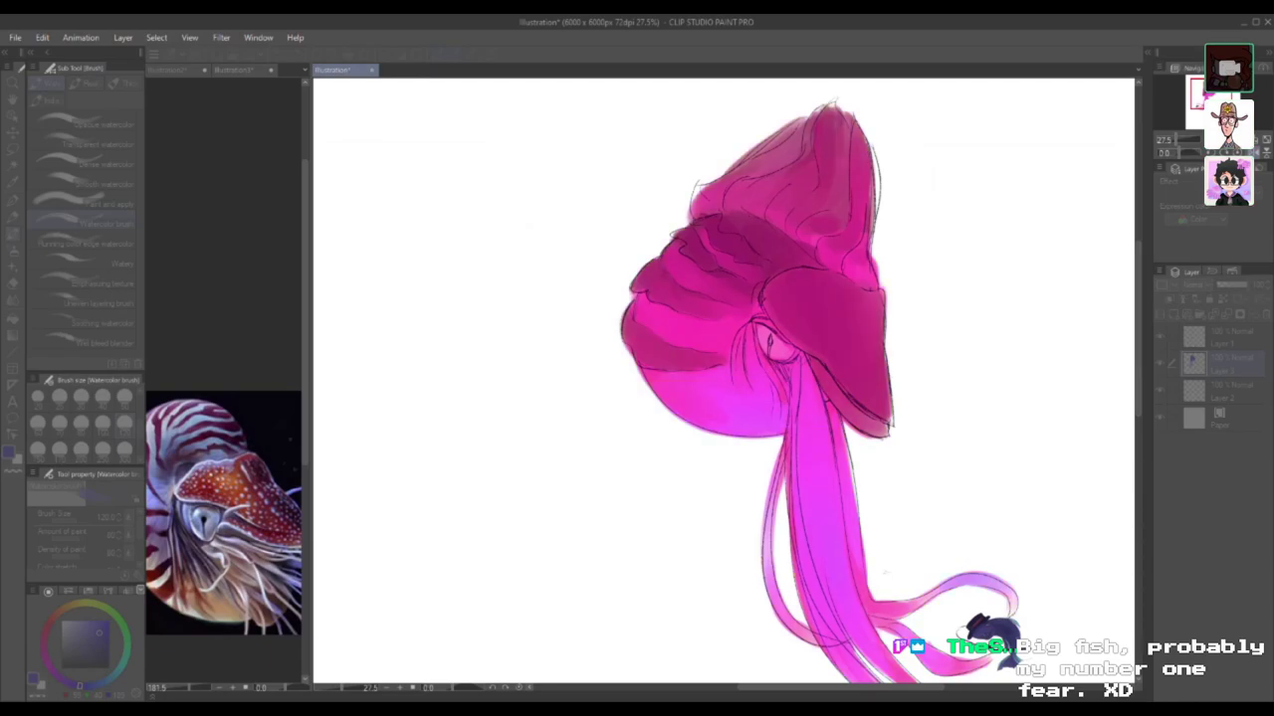
click(728, 347)
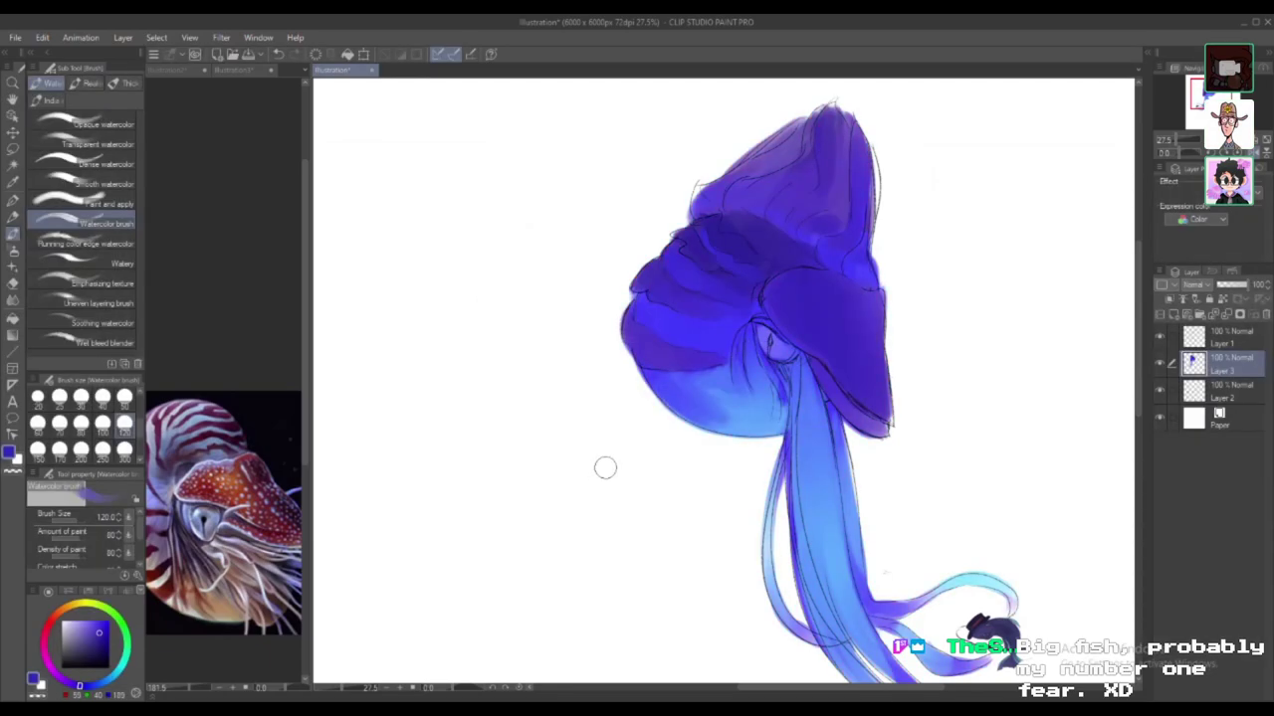
key(ctrl+u)
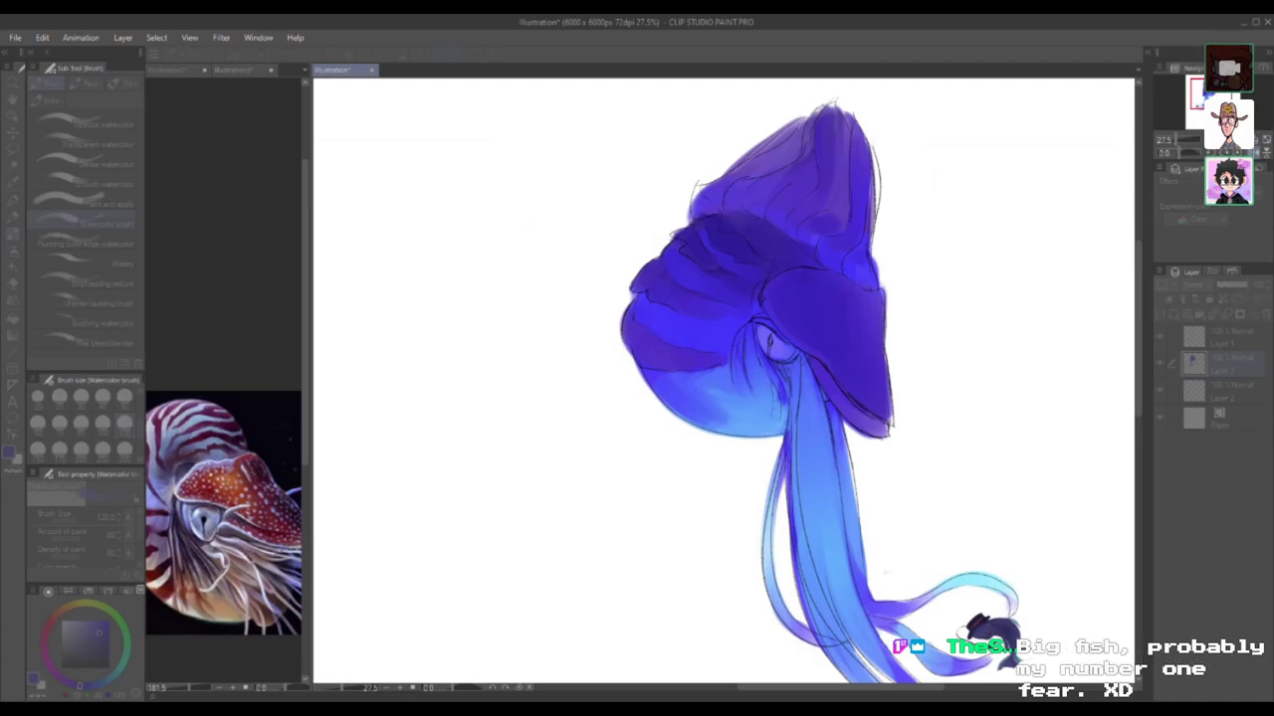
drag(651, 338, 643, 338)
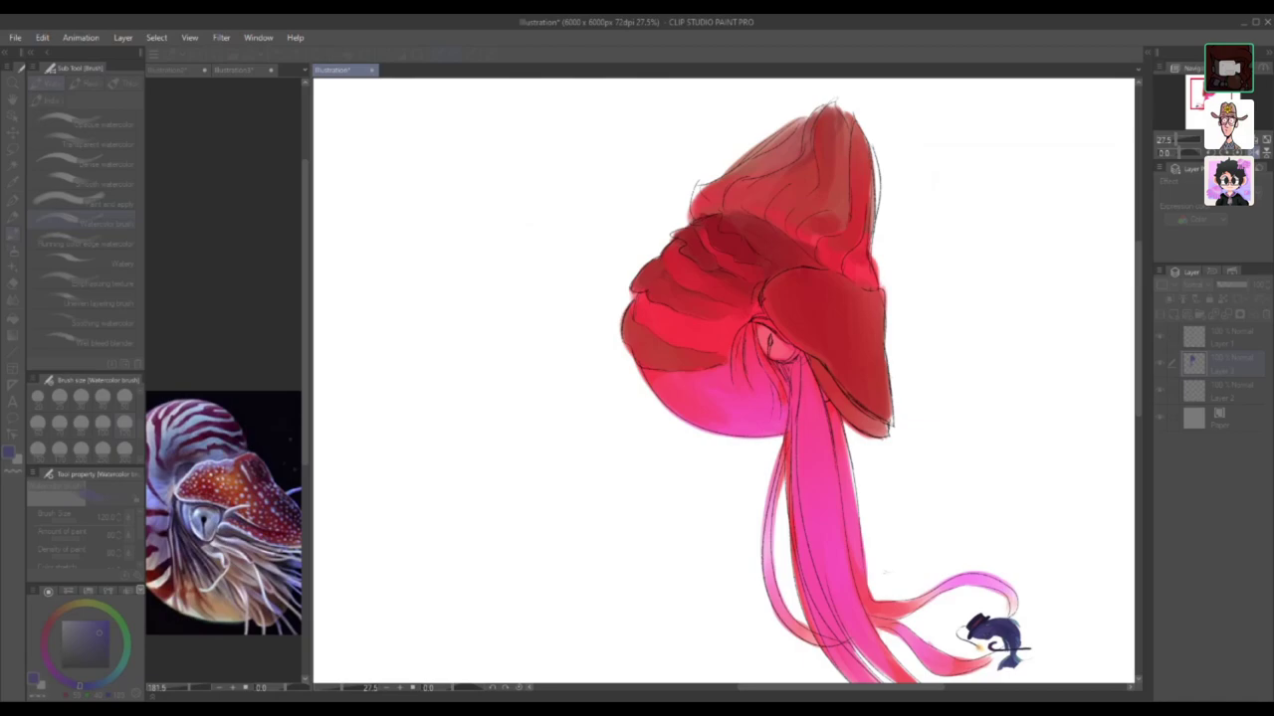
click(597, 368)
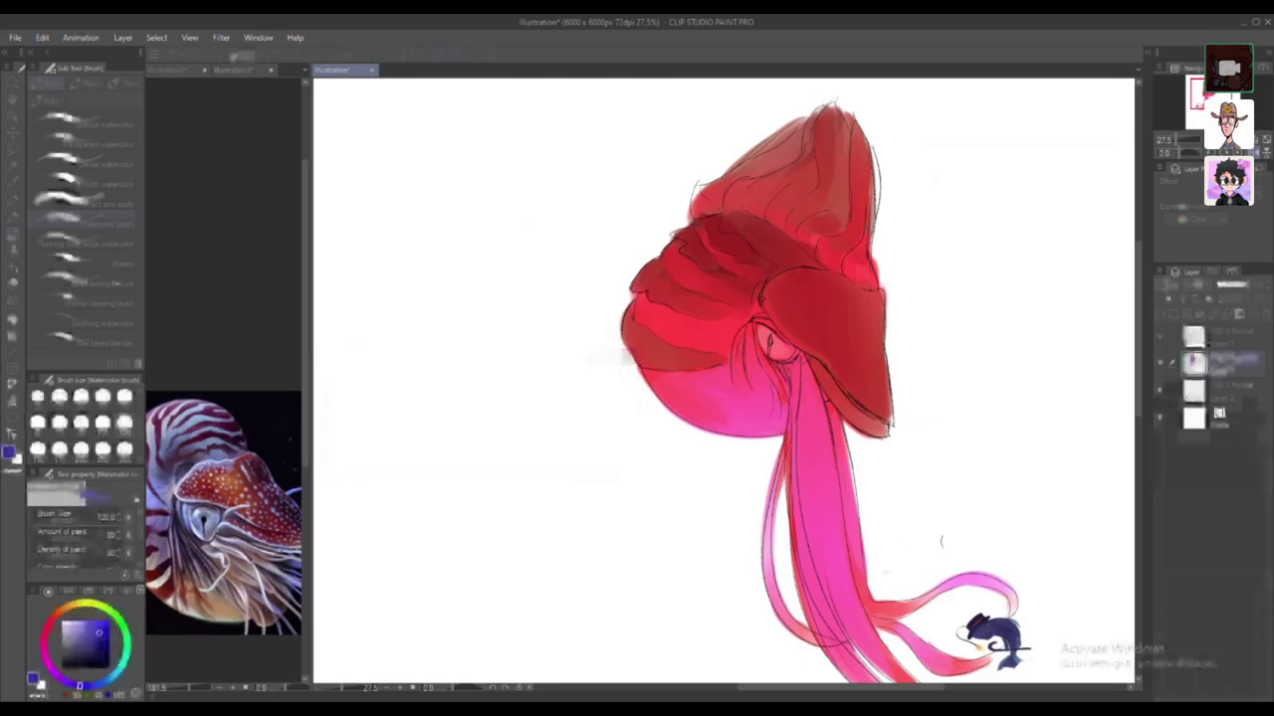
Step: Switch to a pale pink and paint a light band across the shell above its lowest dark stripe
drag(1139, 400, 1139, 412)
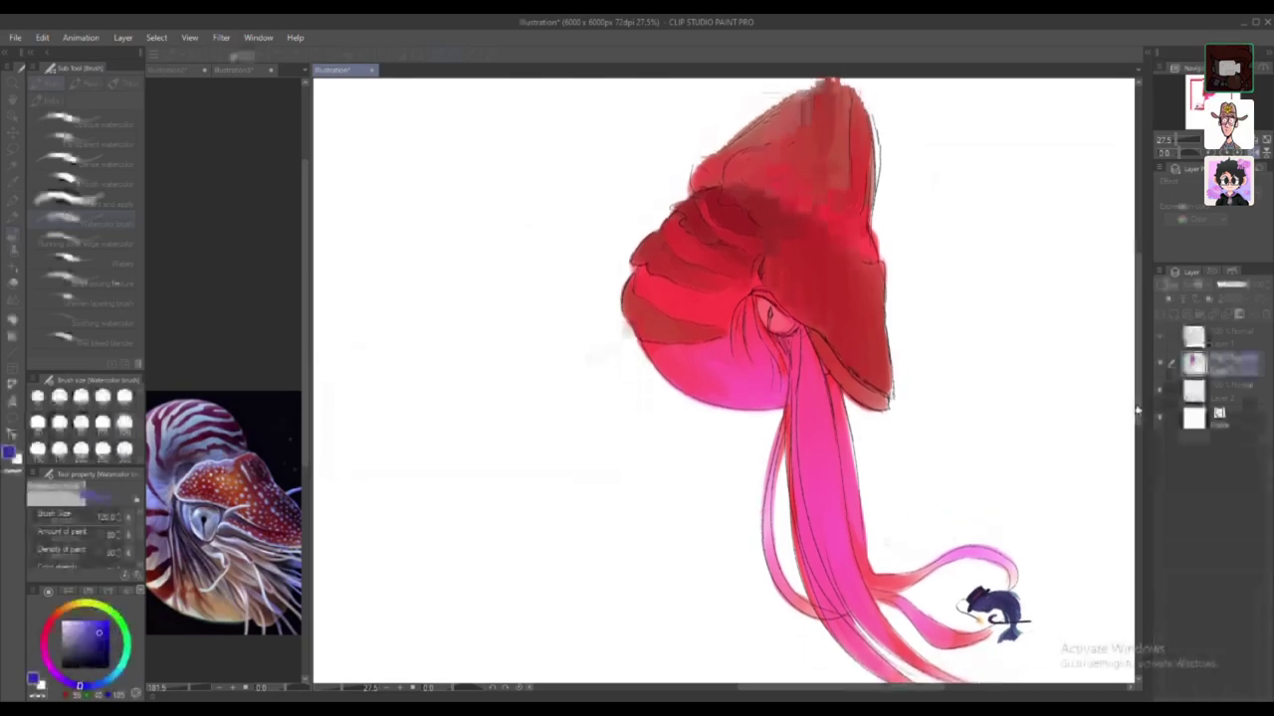
alt+click(711, 313)
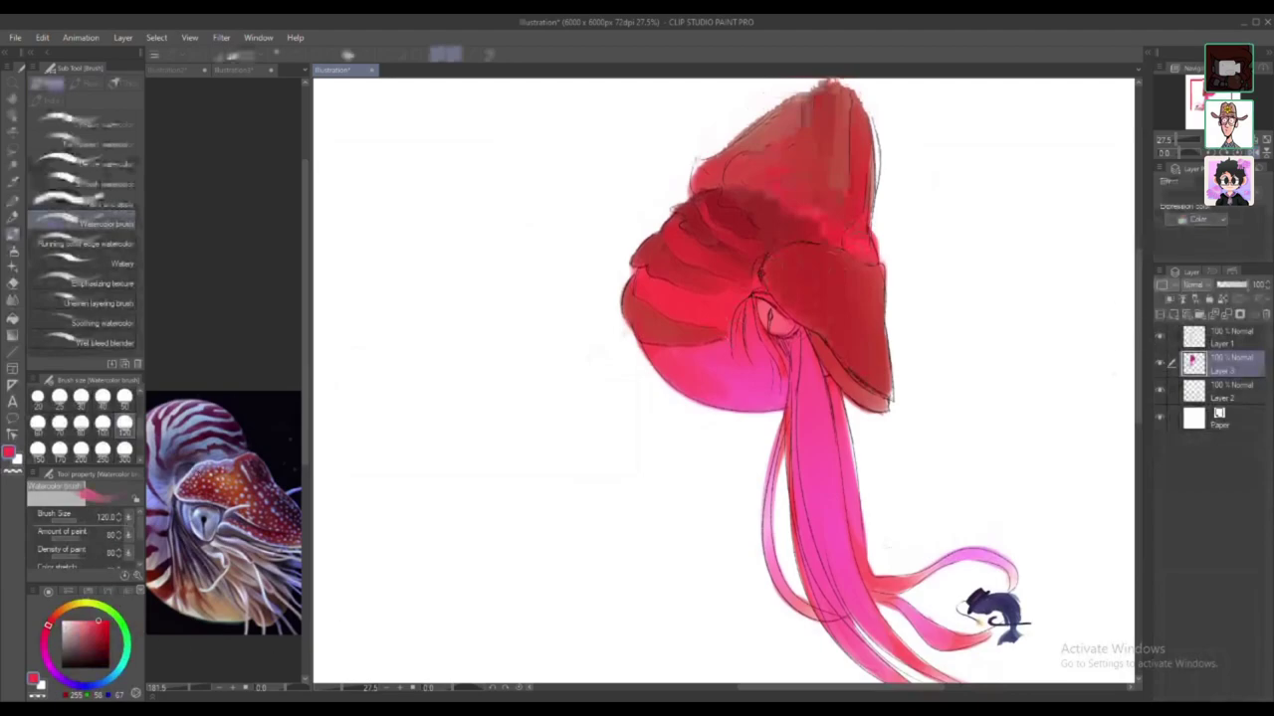
click(73, 621)
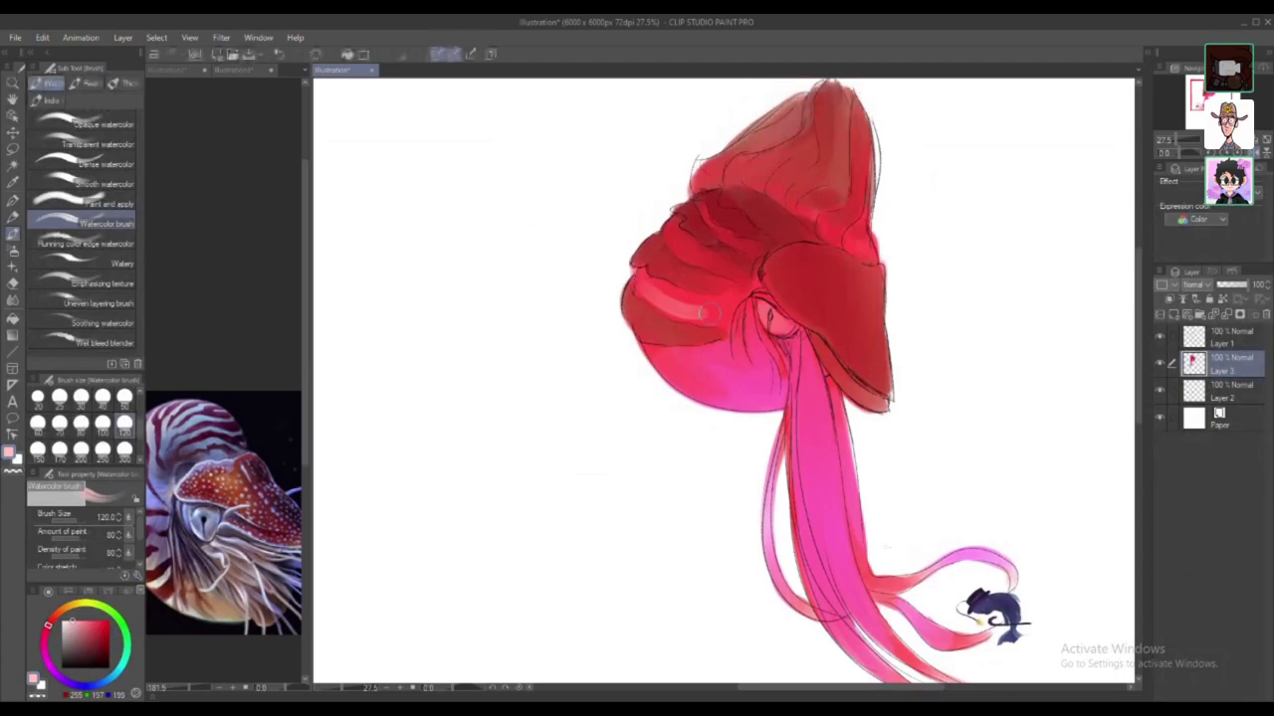
drag(647, 297, 715, 322)
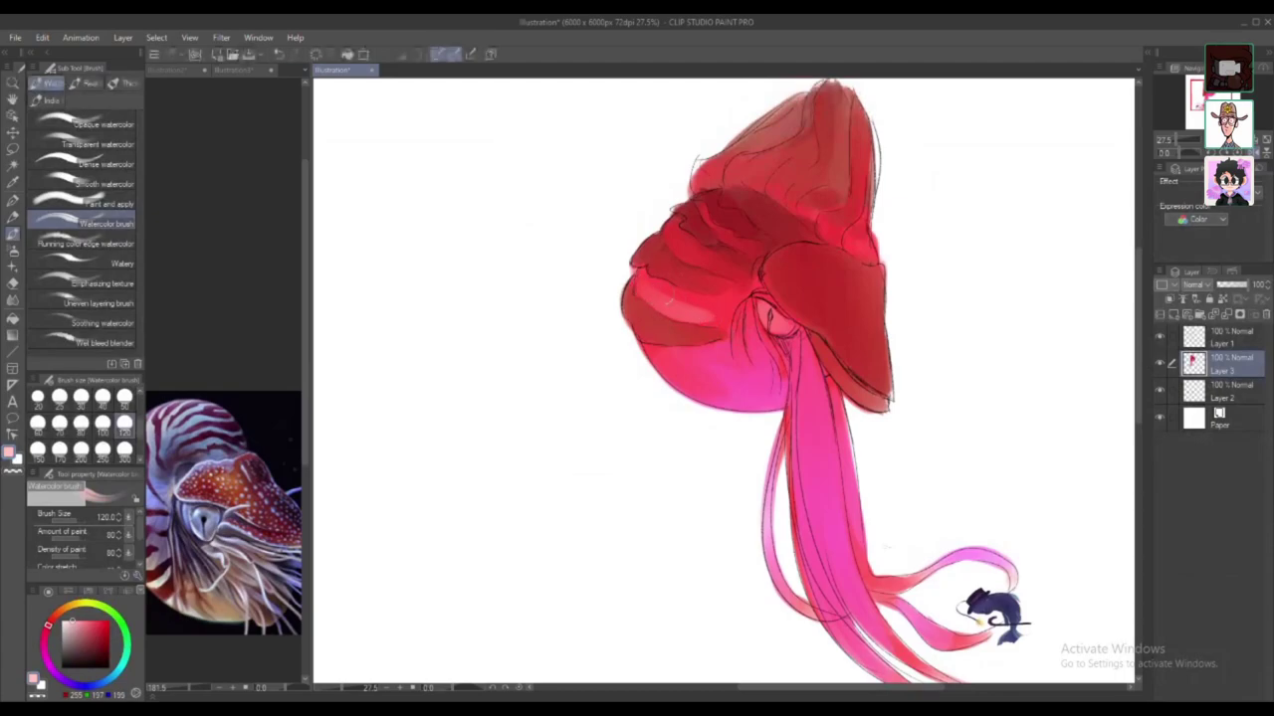
mouse_move(645, 294)
mouse_down()
mouse_move(706, 313)
mouse_move(659, 303)
mouse_move(704, 315)
mouse_move(649, 294)
mouse_move(644, 273)
mouse_move(646, 288)
mouse_move(699, 315)
mouse_move(657, 283)
mouse_up()
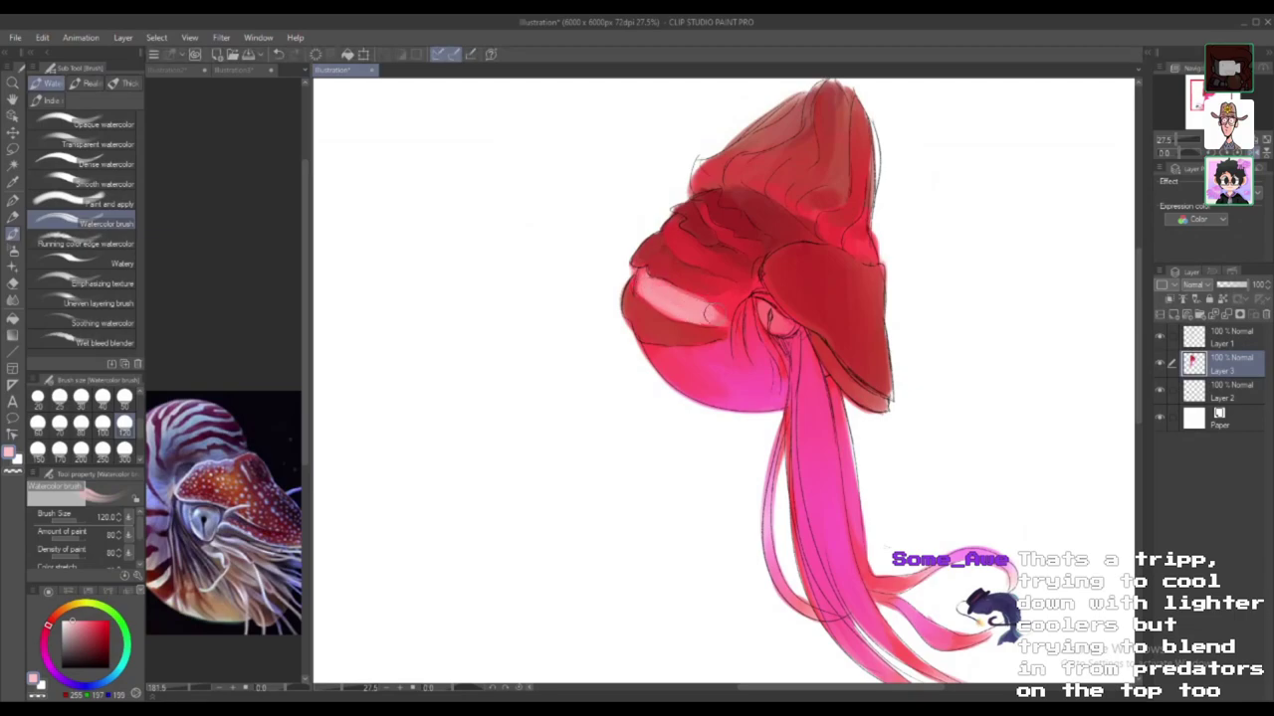
drag(720, 318, 681, 301)
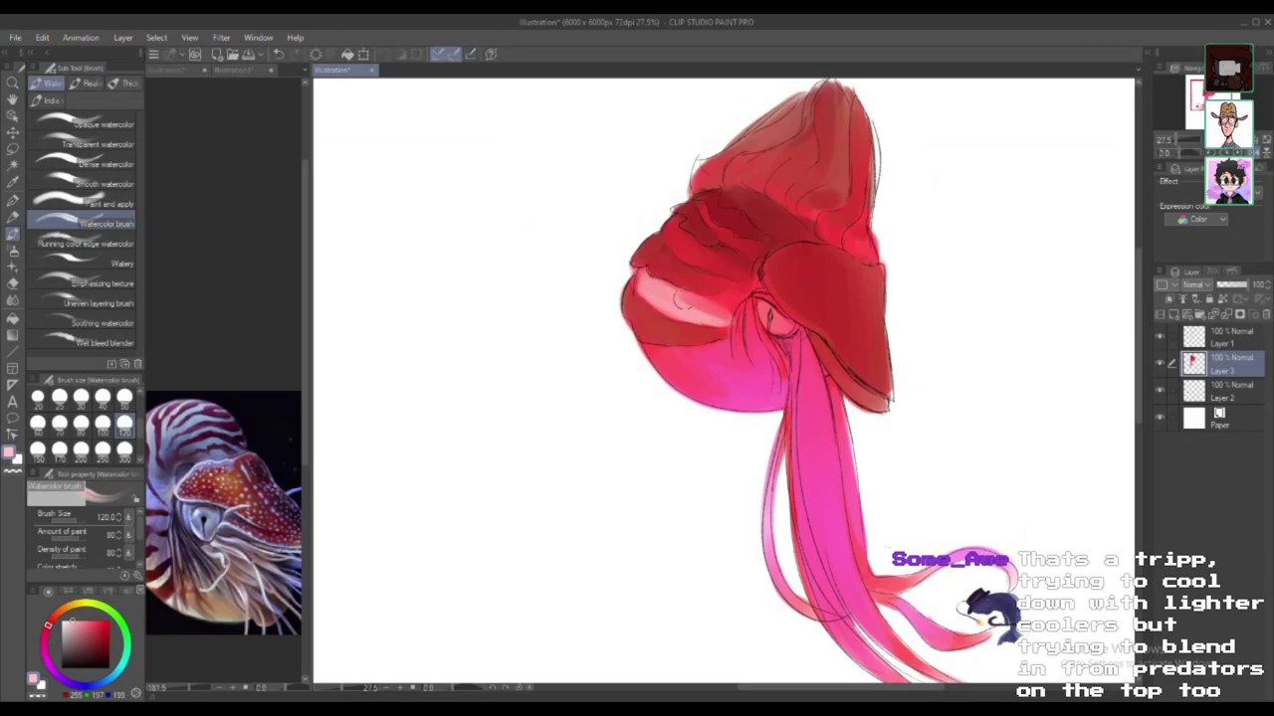
Step: Refine the edges of the pale band on the lower shell with reds and pinks sampled around it
alt+click(729, 299)
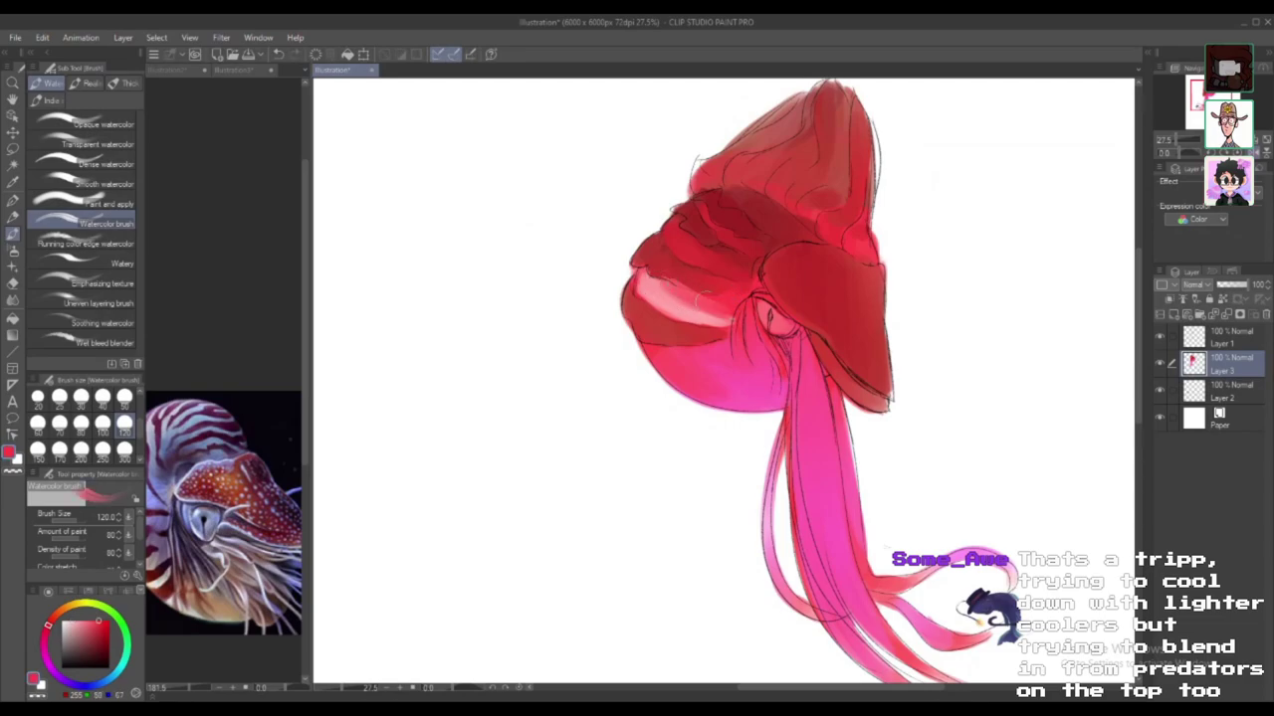
alt+click(701, 282)
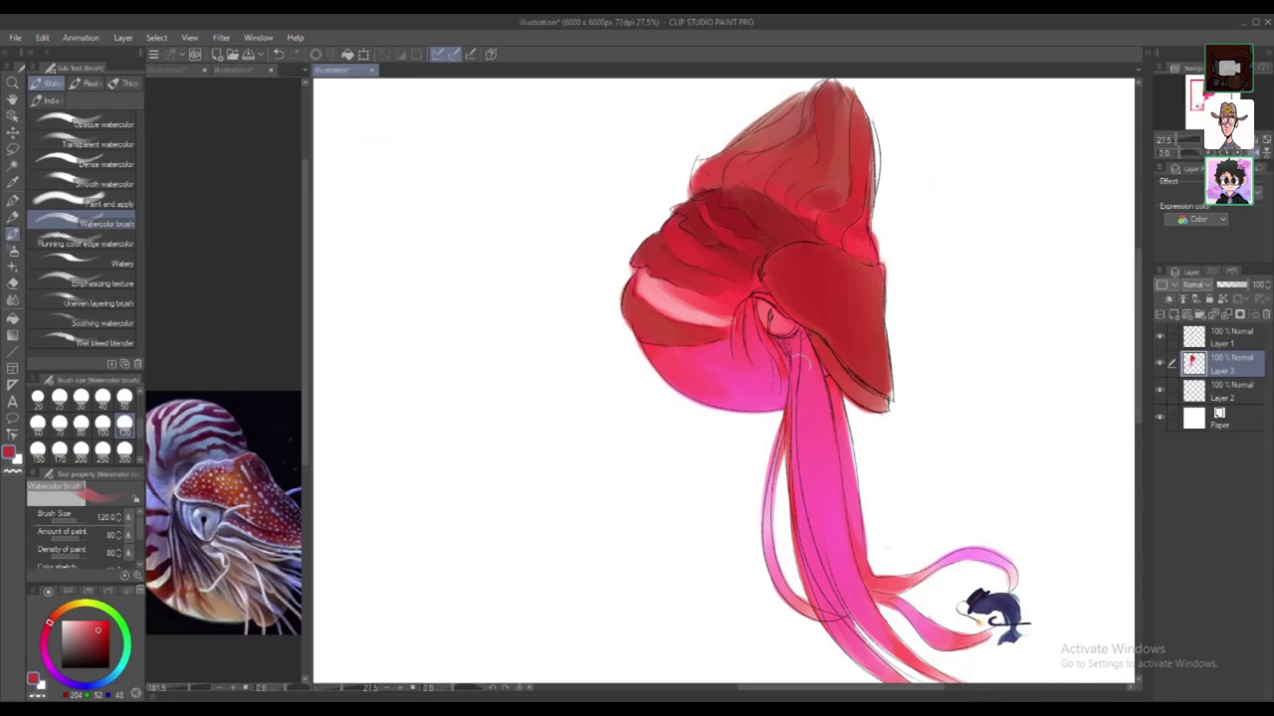
alt+click(704, 317)
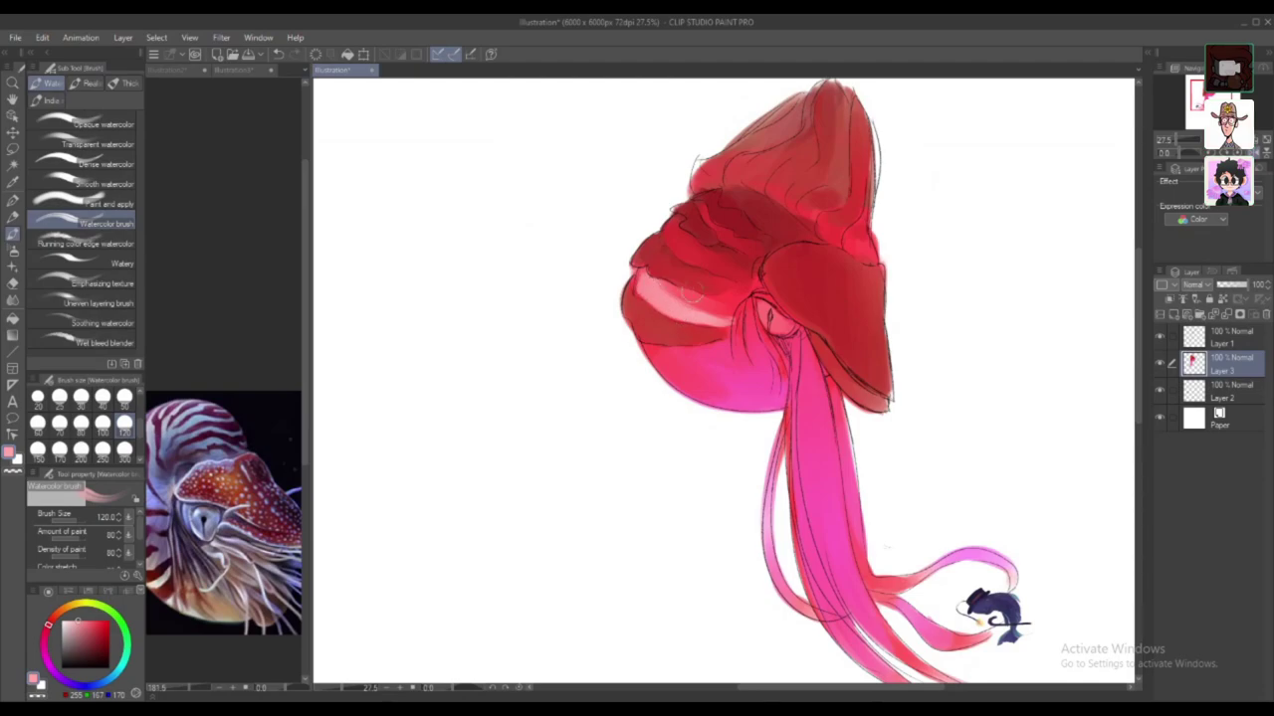
Step: Paint a pale pink band along the base of the shell's tall peak, just above the dark folds
mouse_move(778, 161)
mouse_down()
mouse_move(752, 161)
mouse_move(790, 150)
mouse_move(761, 178)
mouse_move(734, 170)
mouse_move(692, 185)
mouse_move(767, 180)
mouse_move(806, 211)
mouse_move(773, 184)
mouse_up()
key(ctrl+z)
key(ctrl+z)
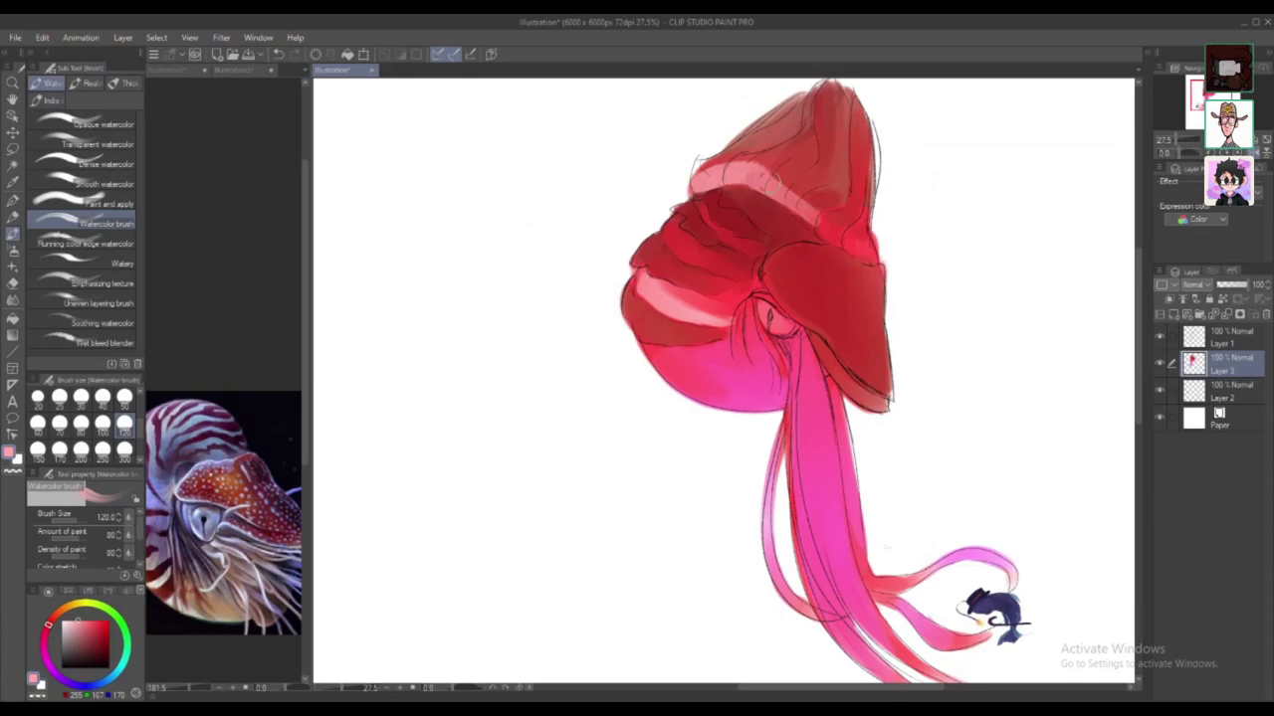
mouse_move(818, 221)
mouse_down()
mouse_move(878, 261)
mouse_move(823, 189)
mouse_move(853, 231)
mouse_up()
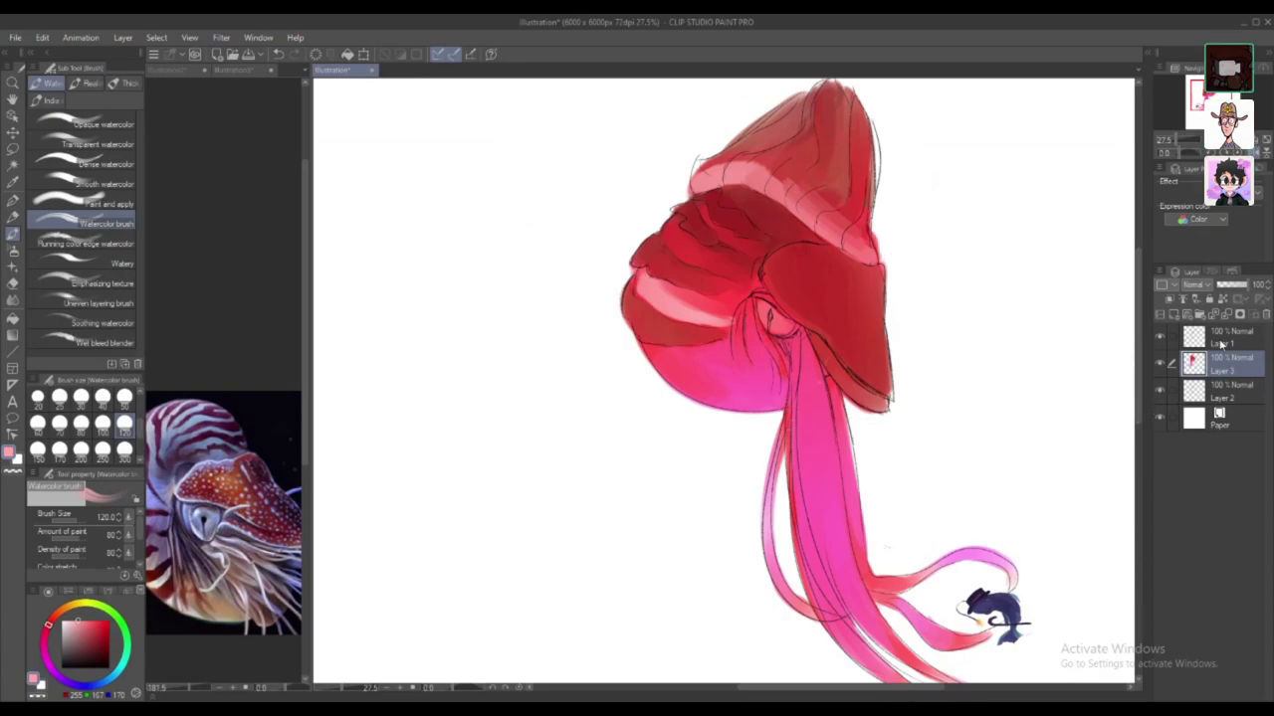
Step: Lock the transparent pixels of Layer 3 and lighten the band at the peak's base with a paler pink
click(1222, 298)
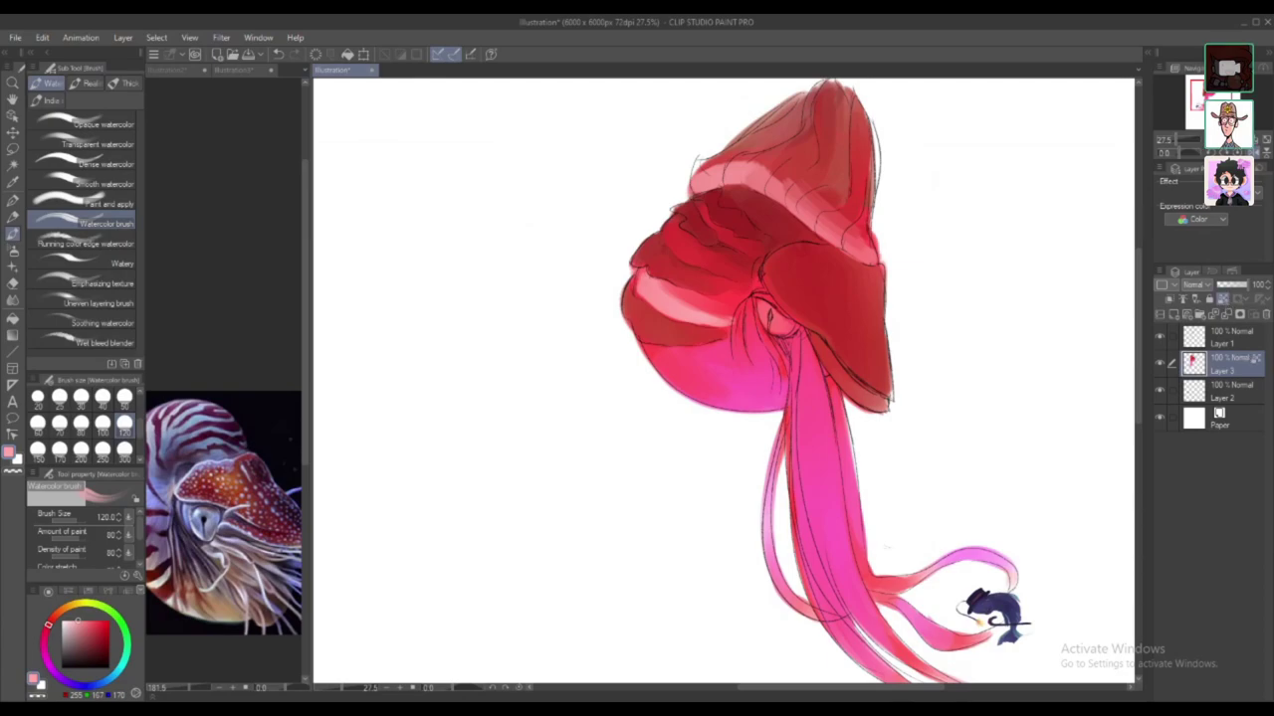
click(89, 688)
drag(91, 693, 99, 687)
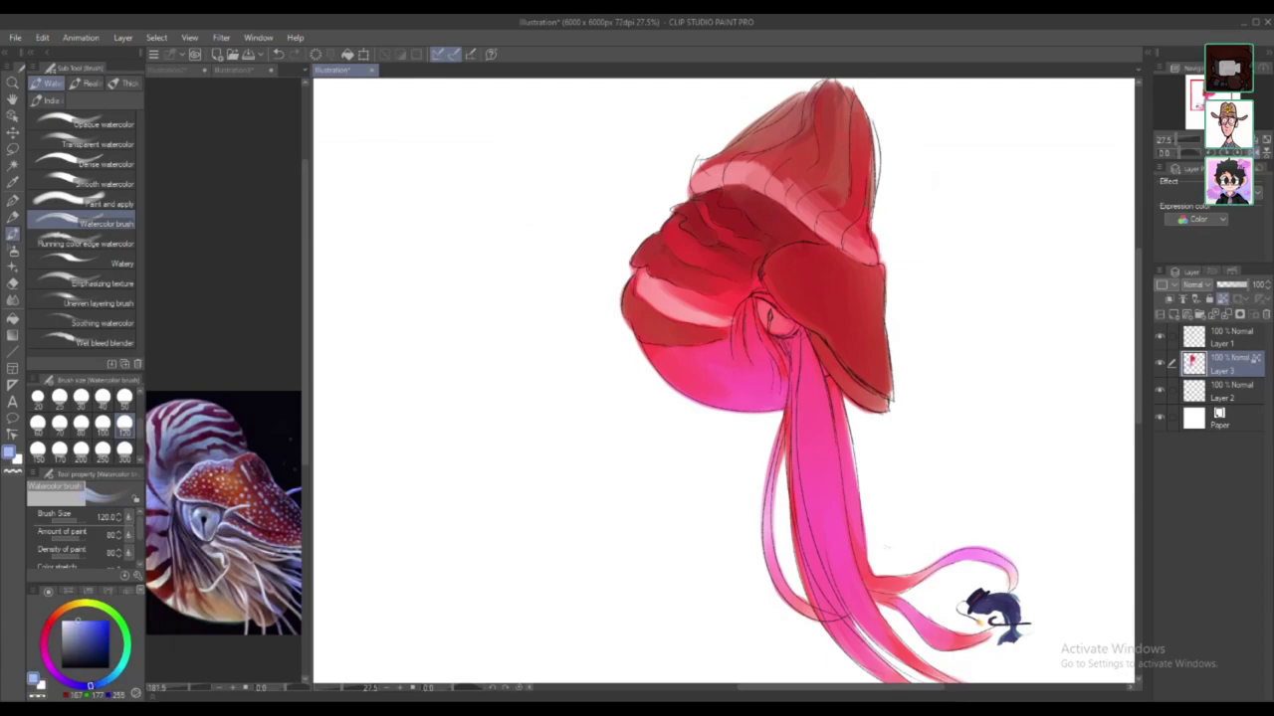
alt+click(739, 176)
click(73, 622)
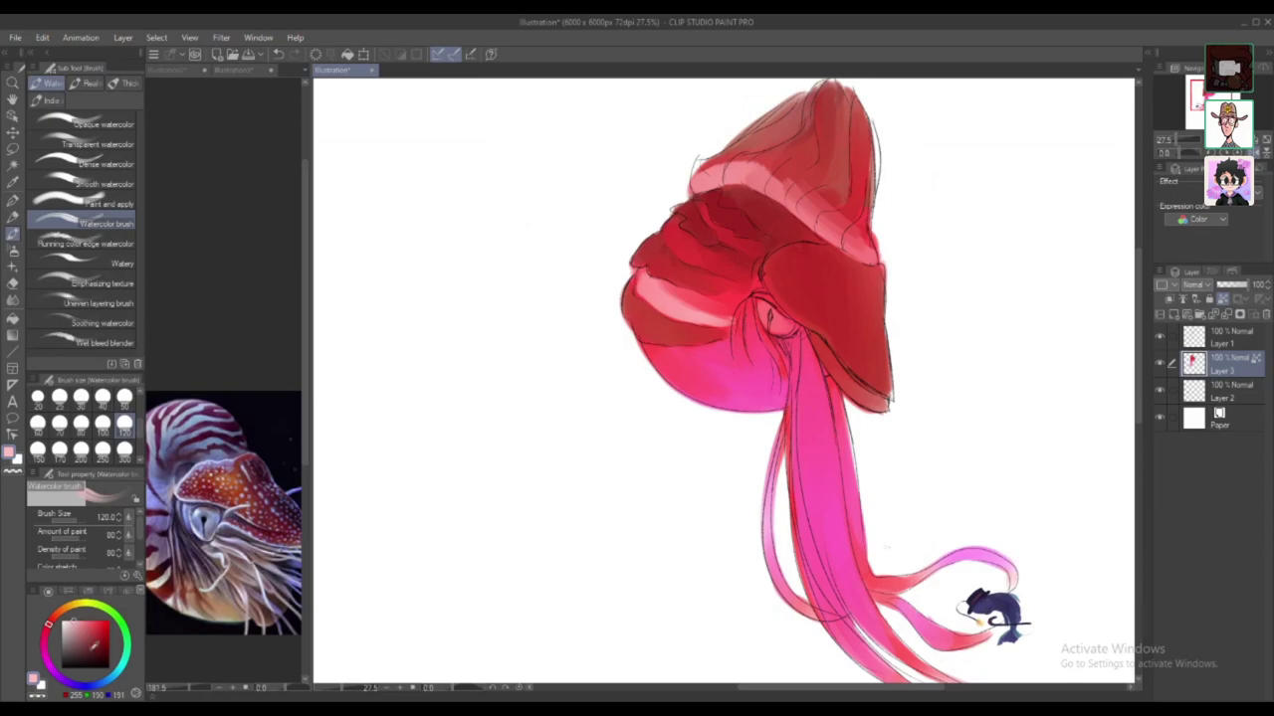
drag(726, 181, 786, 195)
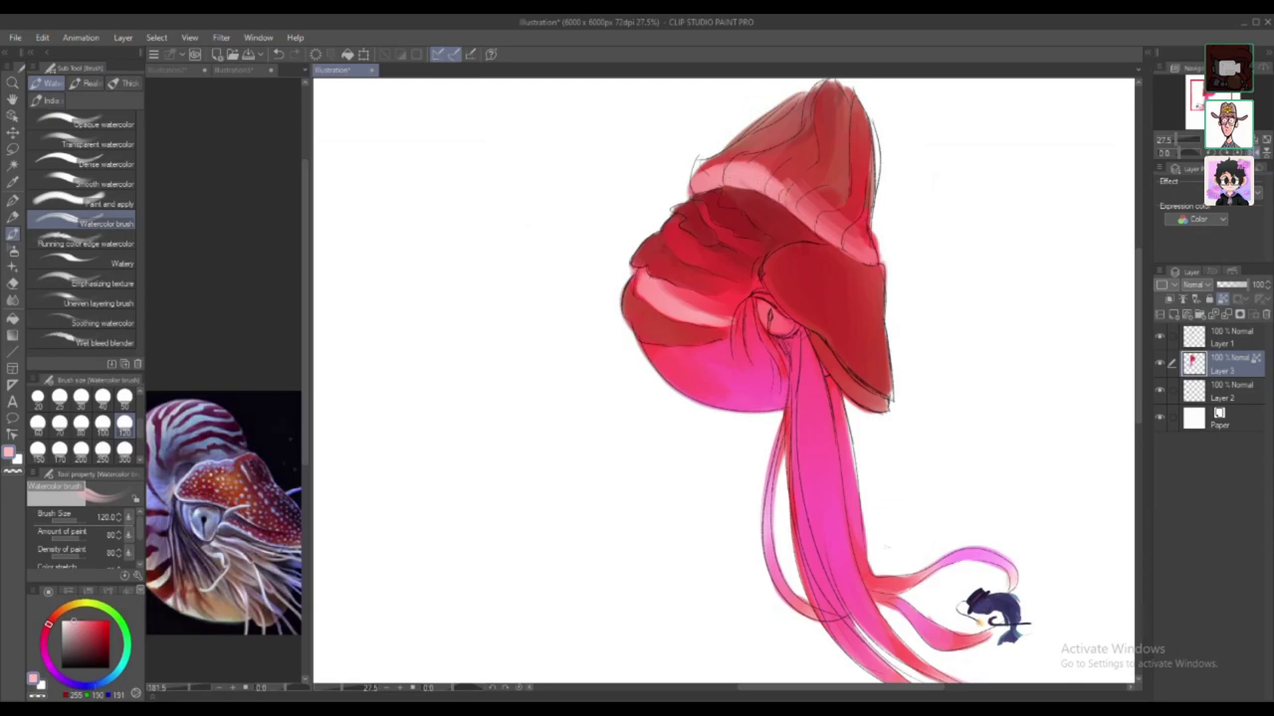
Step: Cover all the tentacles in flat pale pink with the G-pen at size 300
click(124, 452)
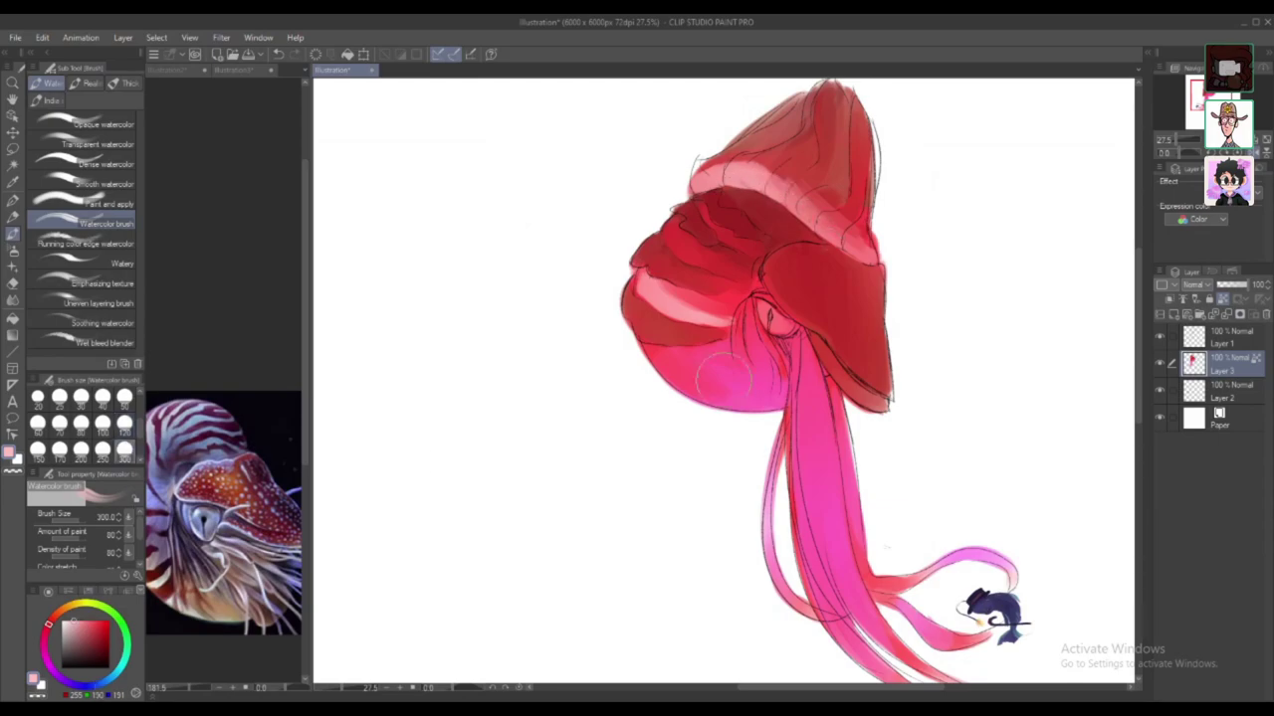
mouse_move(929, 489)
mouse_down()
mouse_move(778, 543)
mouse_move(930, 516)
mouse_up()
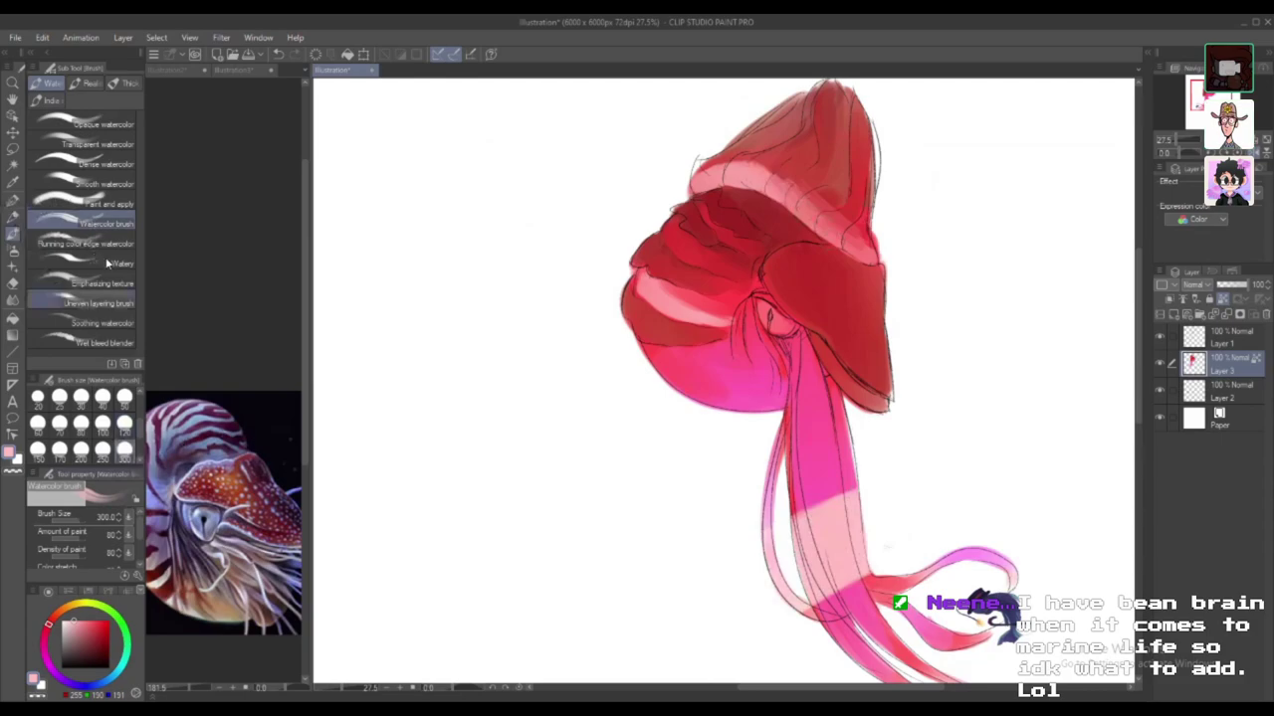
click(12, 200)
click(124, 451)
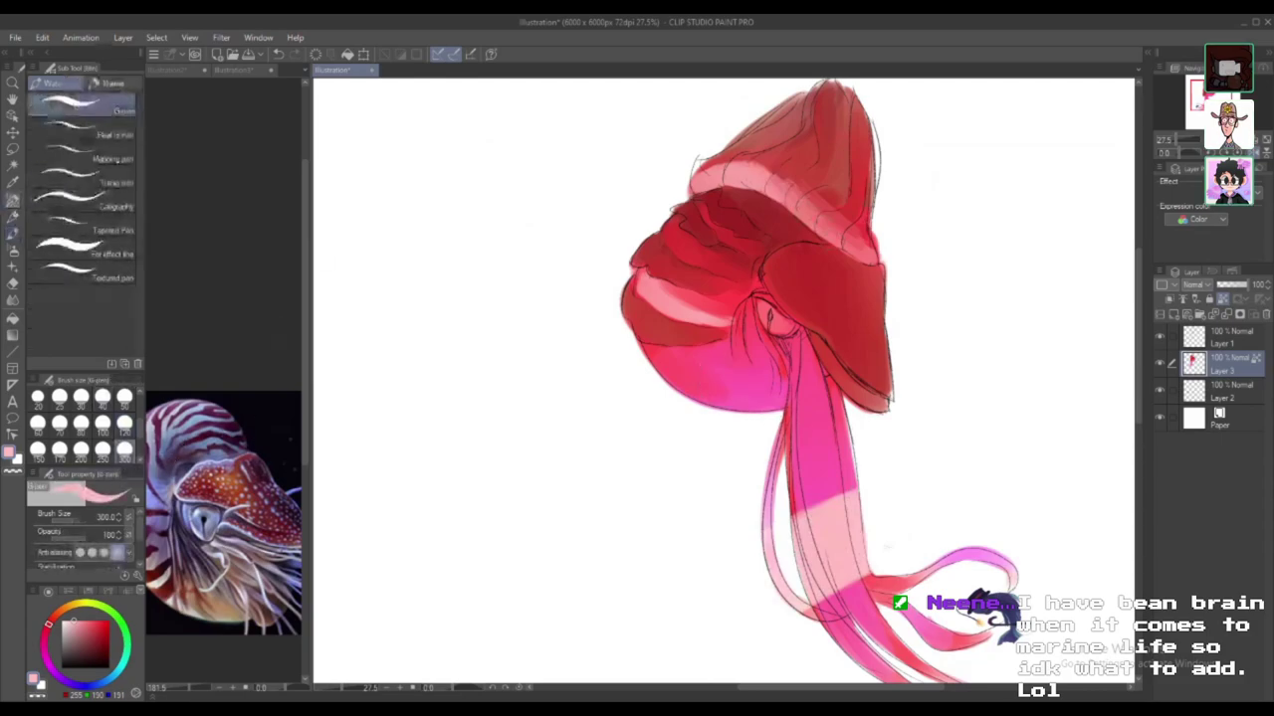
drag(856, 496, 802, 520)
mouse_move(900, 520)
mouse_down()
mouse_move(866, 607)
mouse_move(910, 557)
mouse_move(920, 637)
mouse_move(1016, 528)
mouse_up()
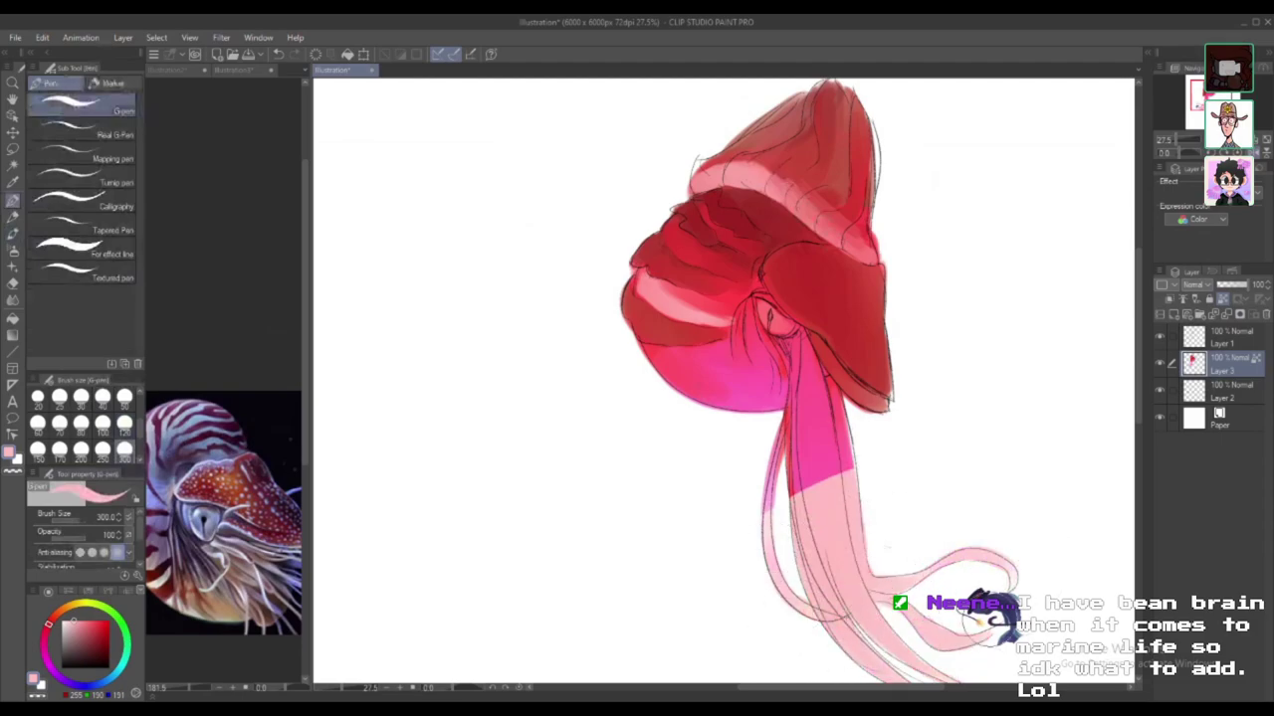
mouse_move(856, 448)
mouse_down()
mouse_move(826, 467)
mouse_move(814, 502)
mouse_move(811, 358)
mouse_move(789, 456)
mouse_move(803, 407)
mouse_move(858, 448)
mouse_move(804, 406)
mouse_move(807, 355)
mouse_move(804, 390)
mouse_up()
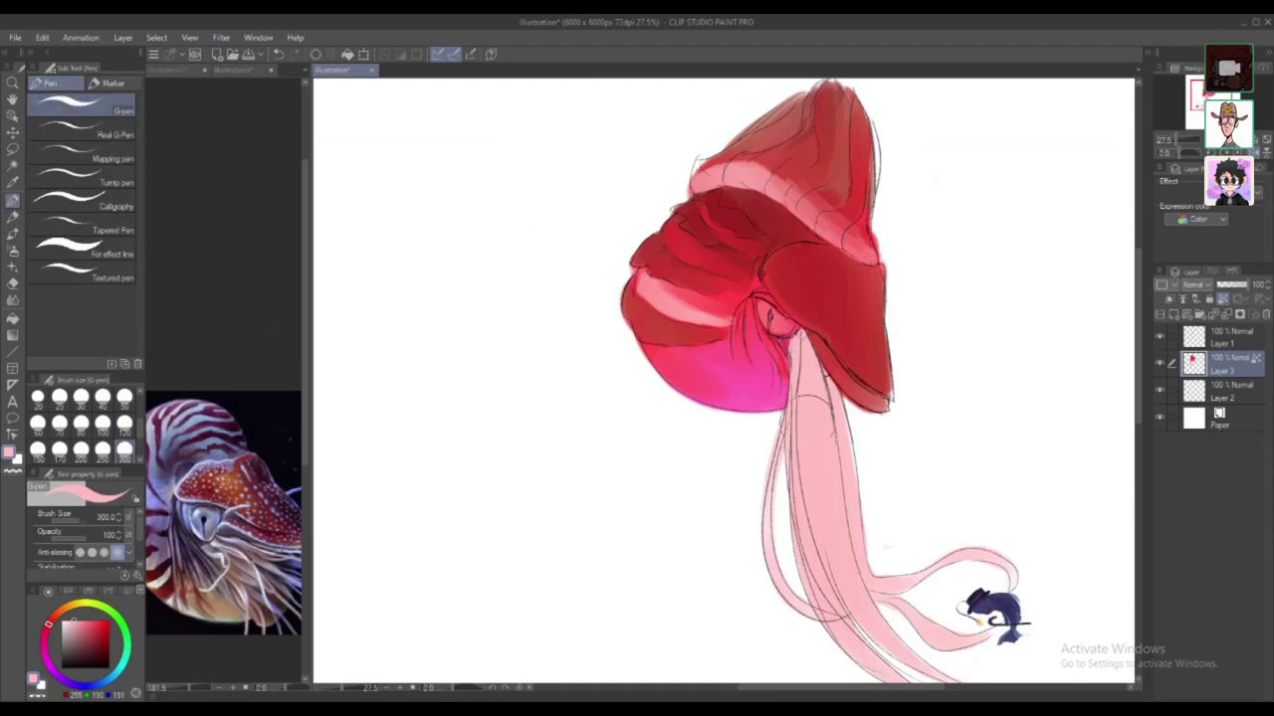
Step: Switch to a light blue and paint a band across the middle of the tentacles and toward their tips
alt+click(847, 393)
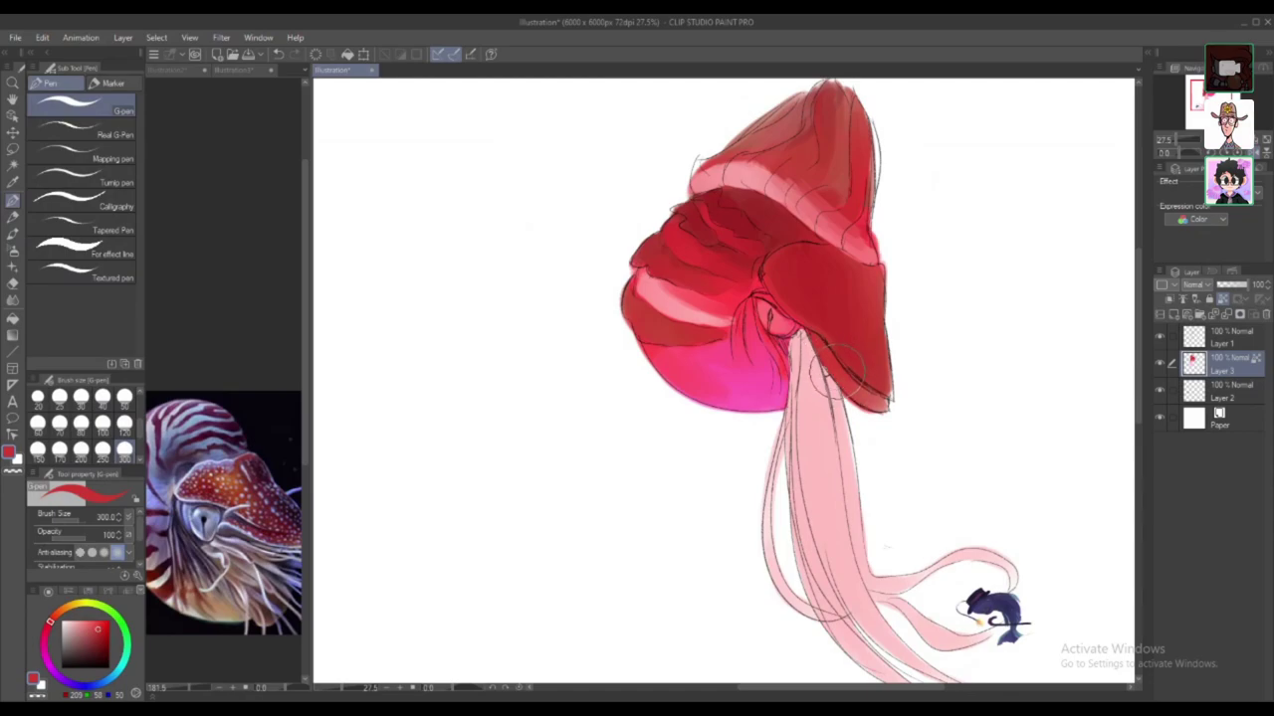
alt+click(824, 415)
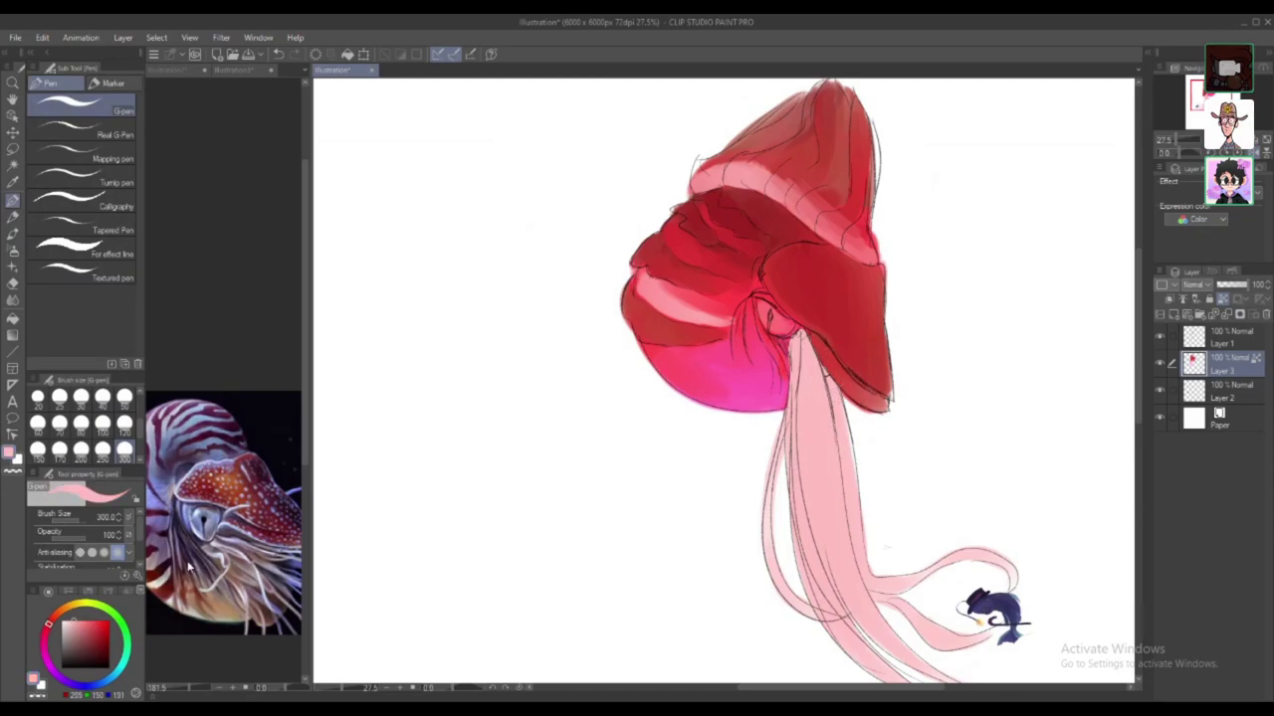
click(93, 685)
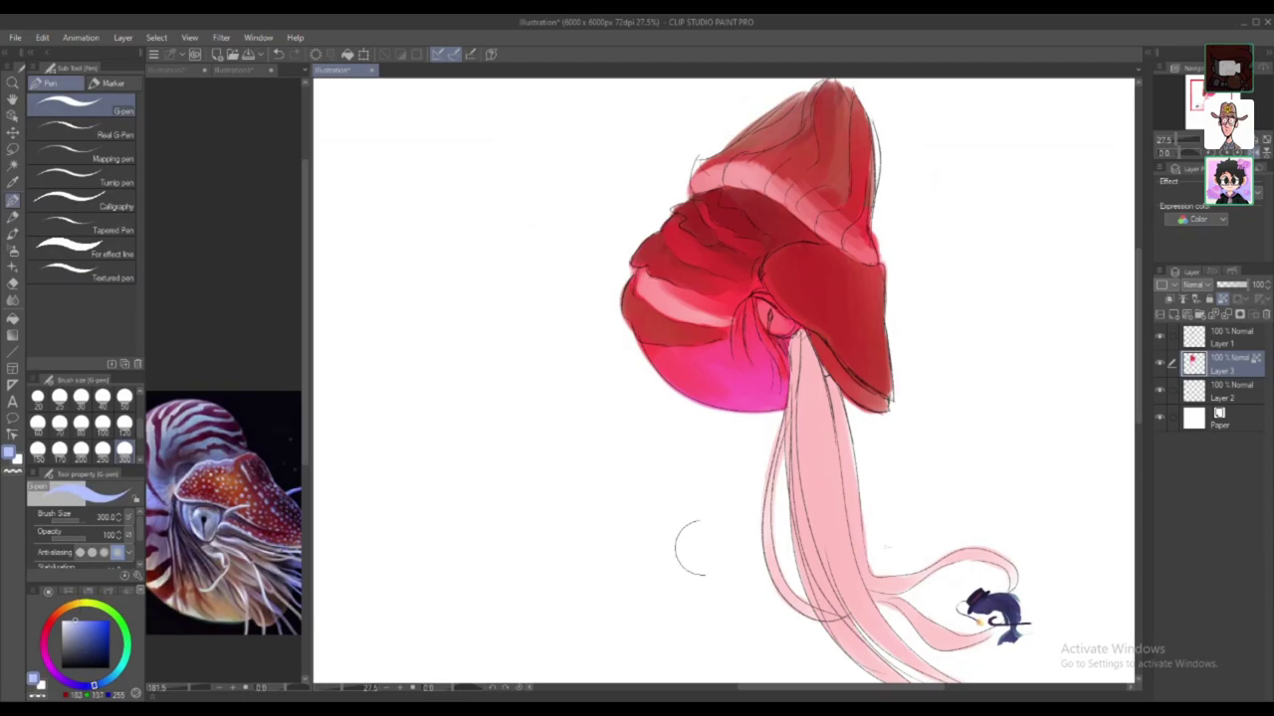
mouse_move(900, 545)
mouse_down()
mouse_move(841, 549)
mouse_move(781, 599)
mouse_up()
click(342, 712)
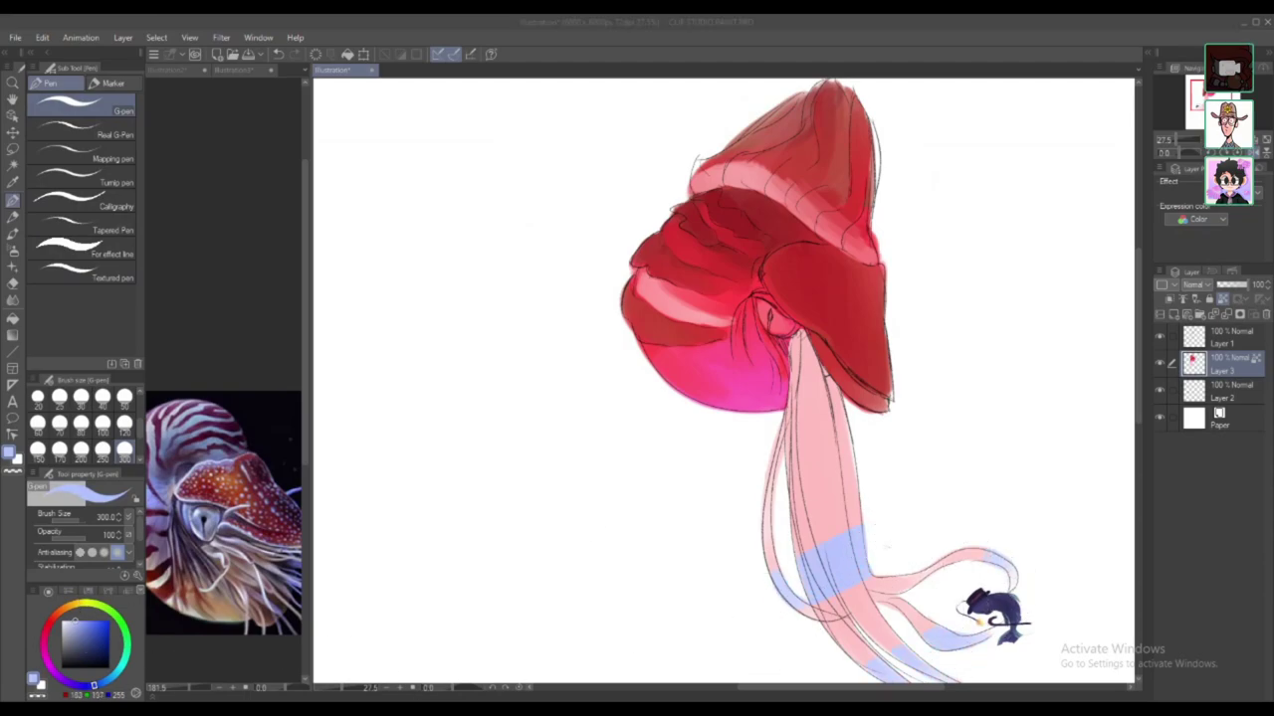
click(271, 657)
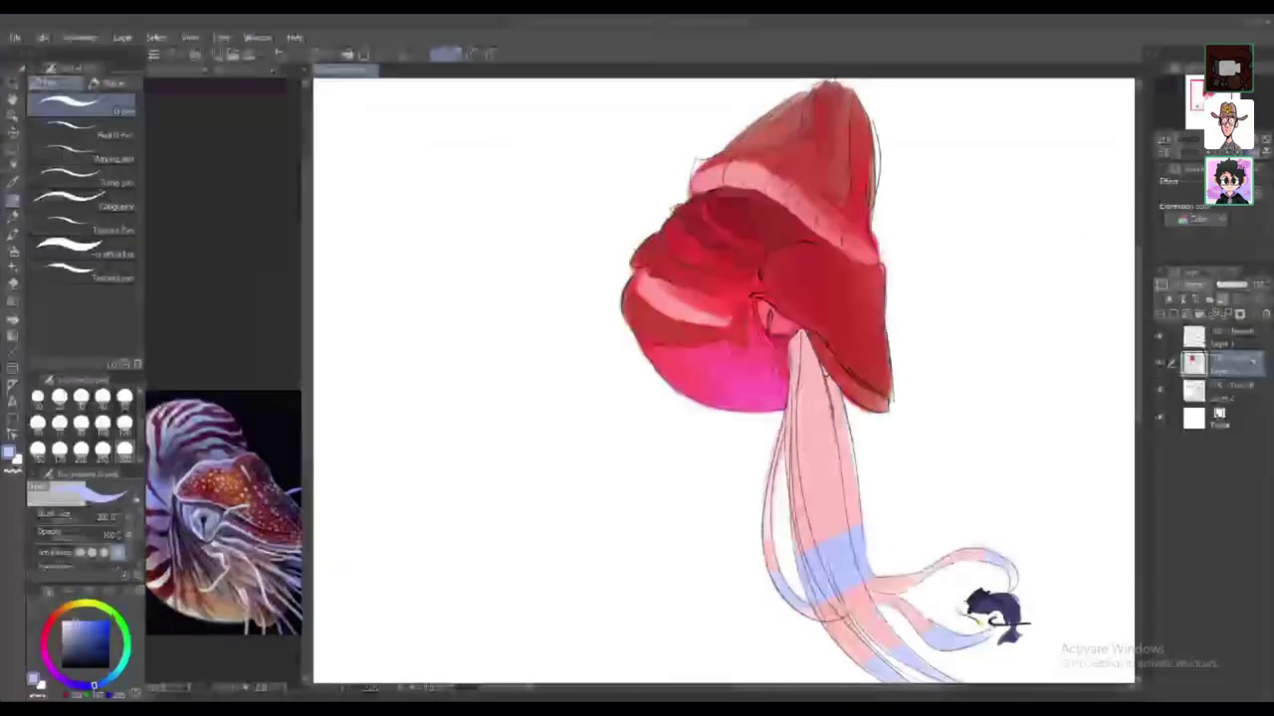
key(alt+Tab)
Step: Fill the rounded underside of the shell with a pale pink lightened from the shell's light band
alt+click(657, 296)
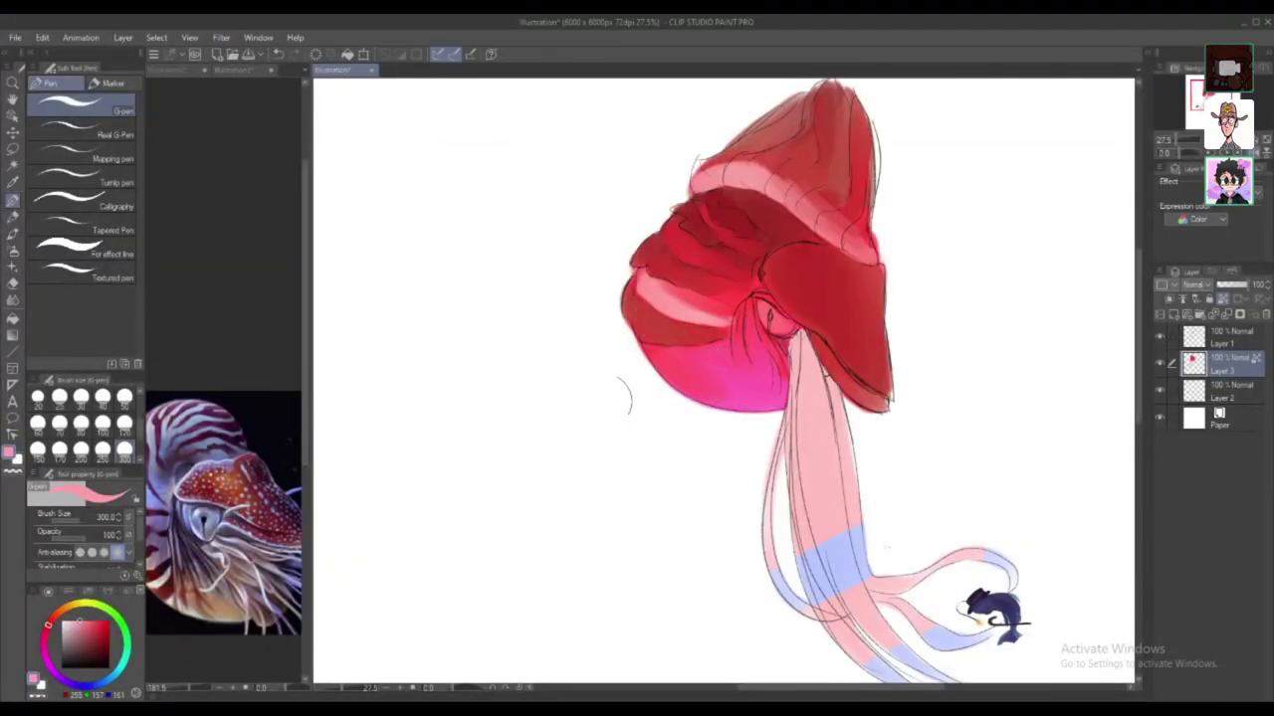
mouse_move(733, 375)
mouse_down()
mouse_move(677, 378)
mouse_move(738, 381)
mouse_up()
drag(86, 620, 72, 621)
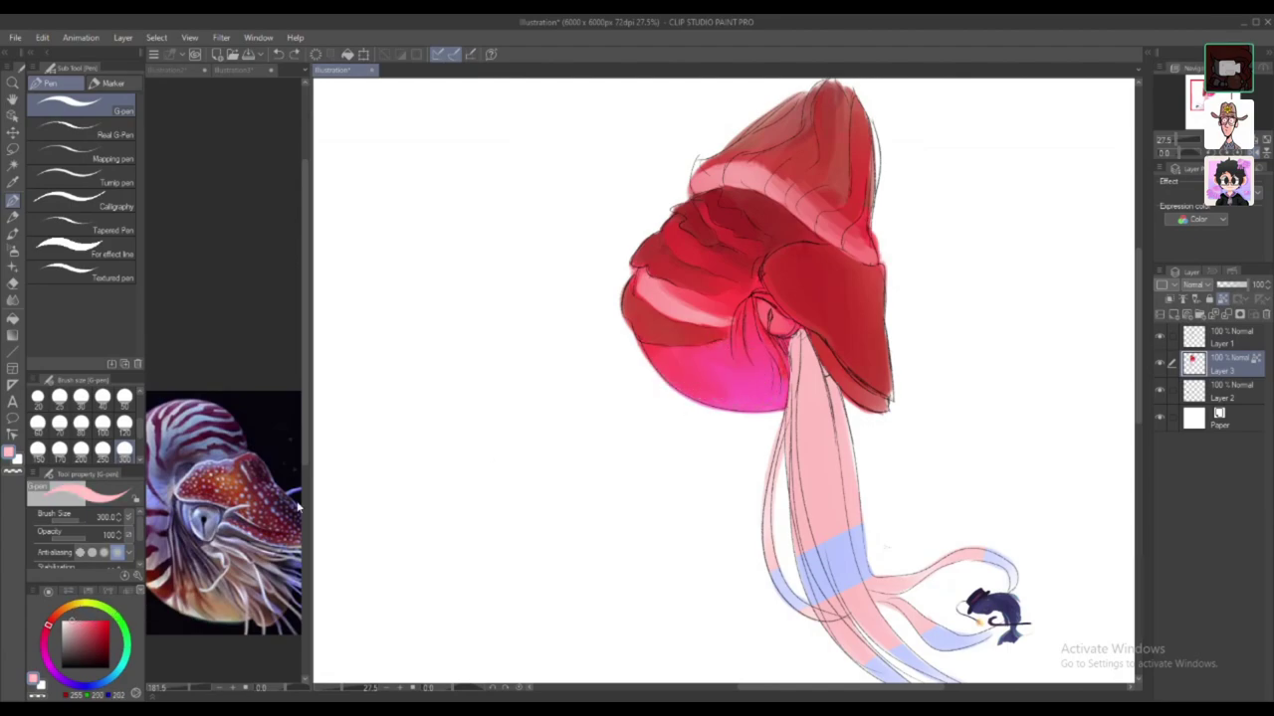
drag(738, 375, 657, 382)
key(ctrl+z)
mouse_move(731, 401)
mouse_down()
mouse_move(763, 378)
mouse_move(631, 388)
mouse_move(758, 401)
mouse_move(755, 416)
mouse_move(778, 386)
mouse_move(749, 442)
mouse_move(665, 383)
mouse_move(767, 409)
mouse_up()
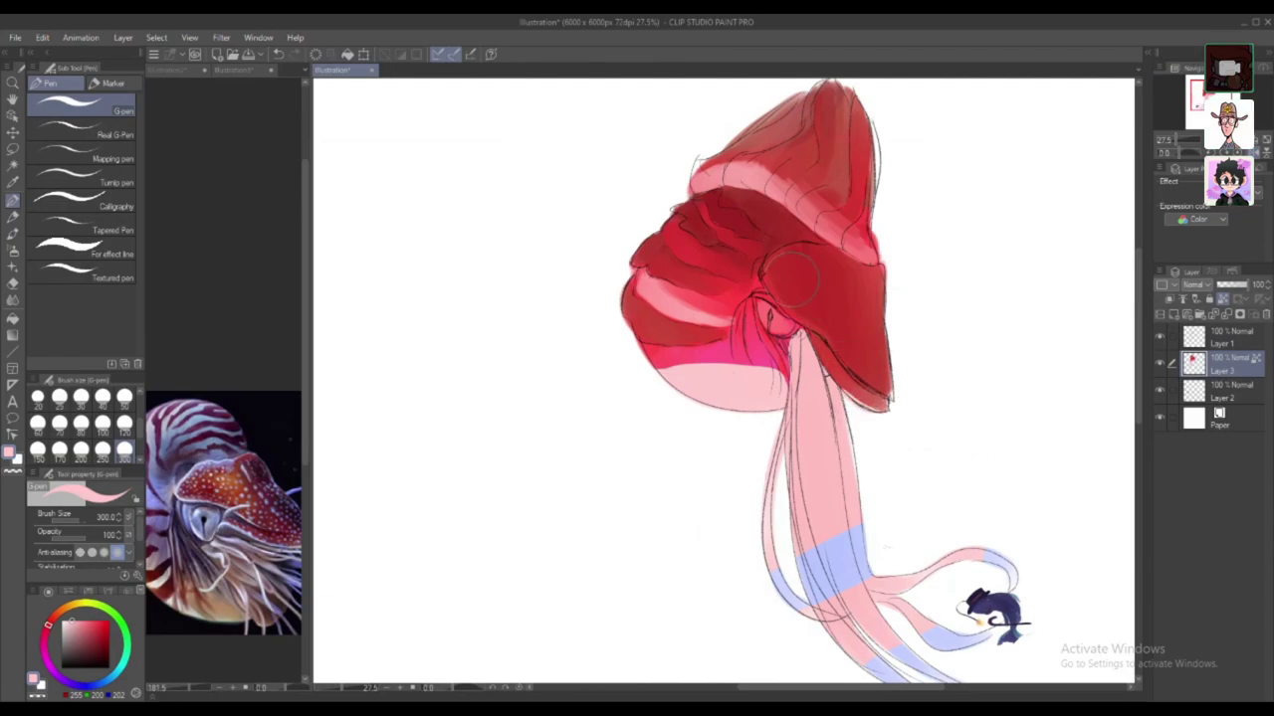
Step: Paint a pale pink stripe across the shell's middle folds with the Watercolor brush at size 120
click(12, 233)
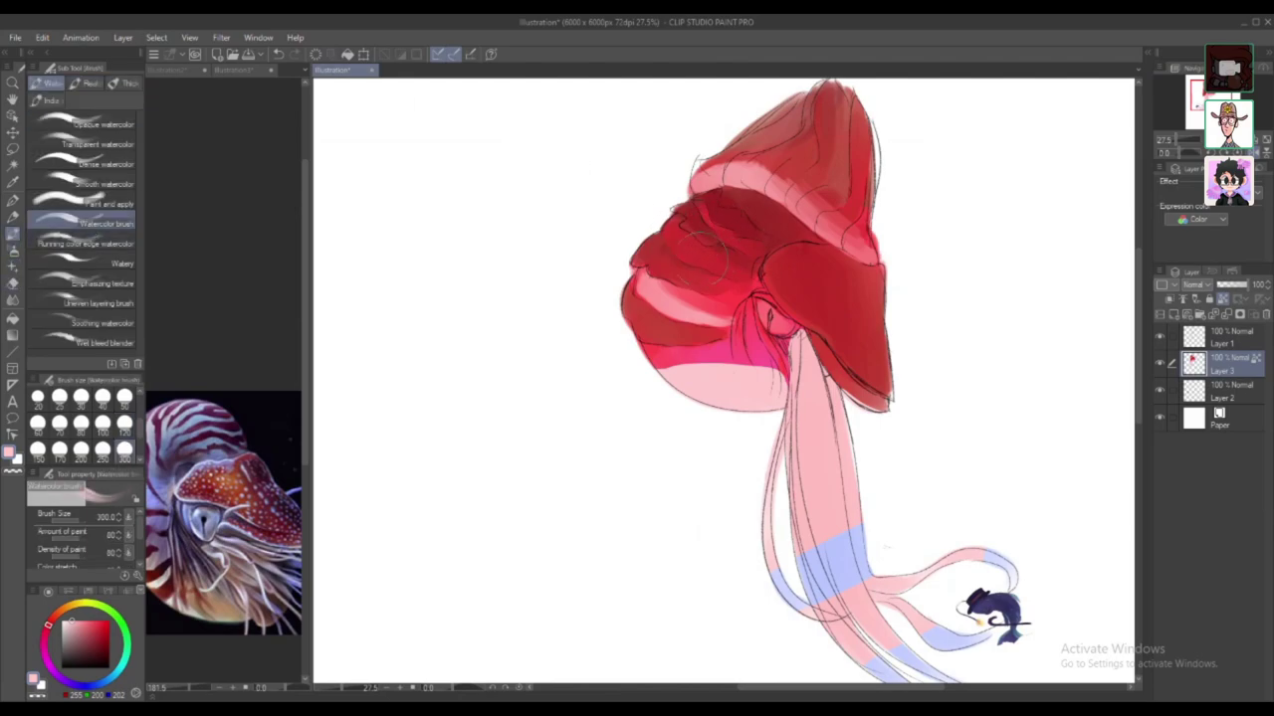
click(103, 396)
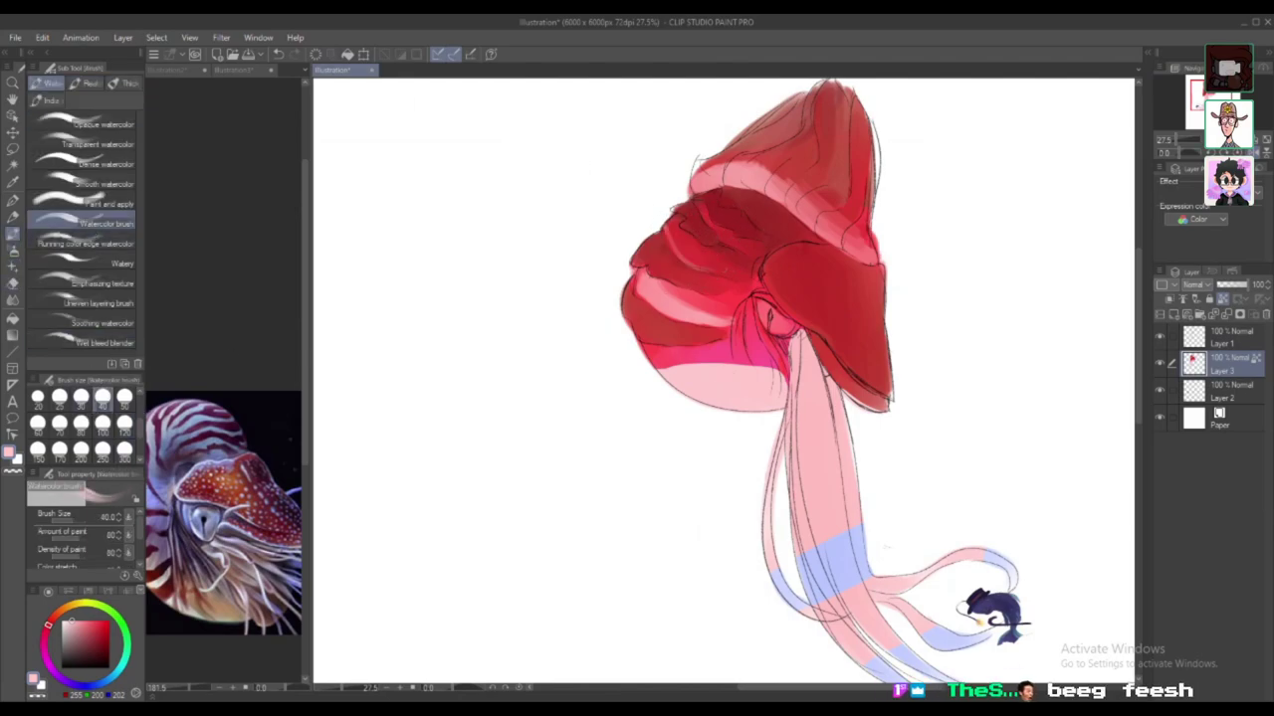
click(103, 449)
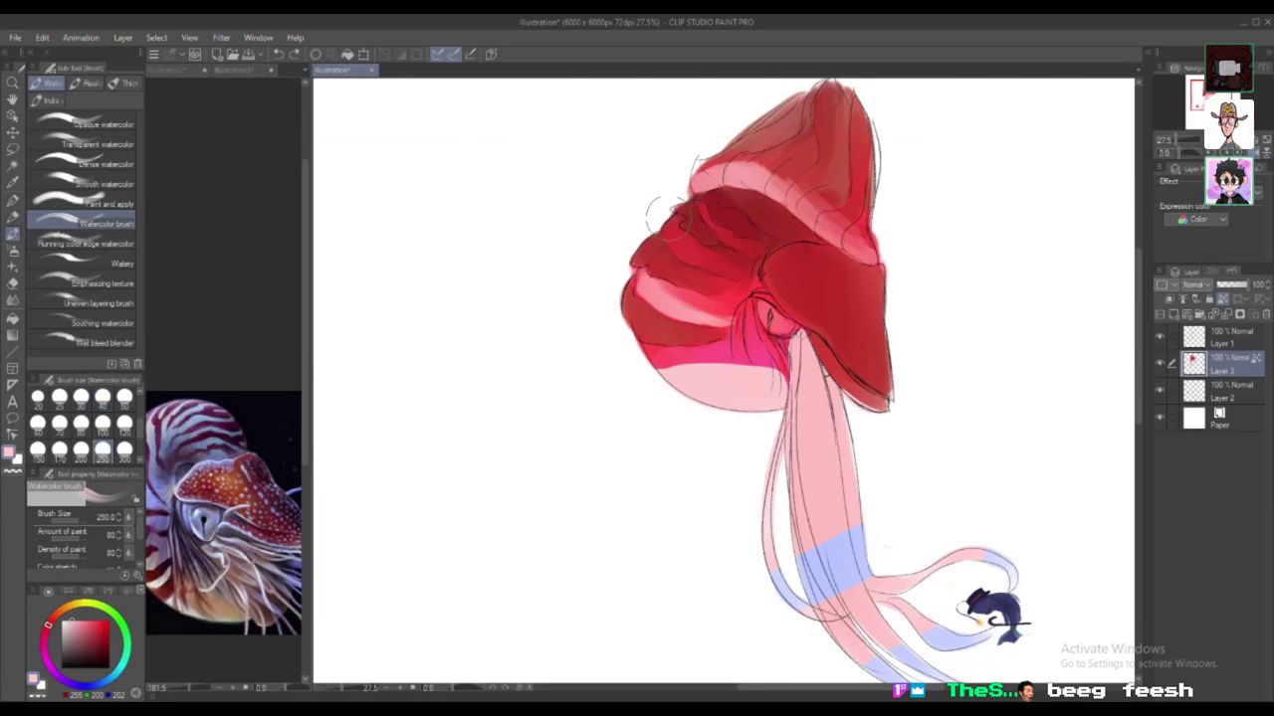
click(124, 423)
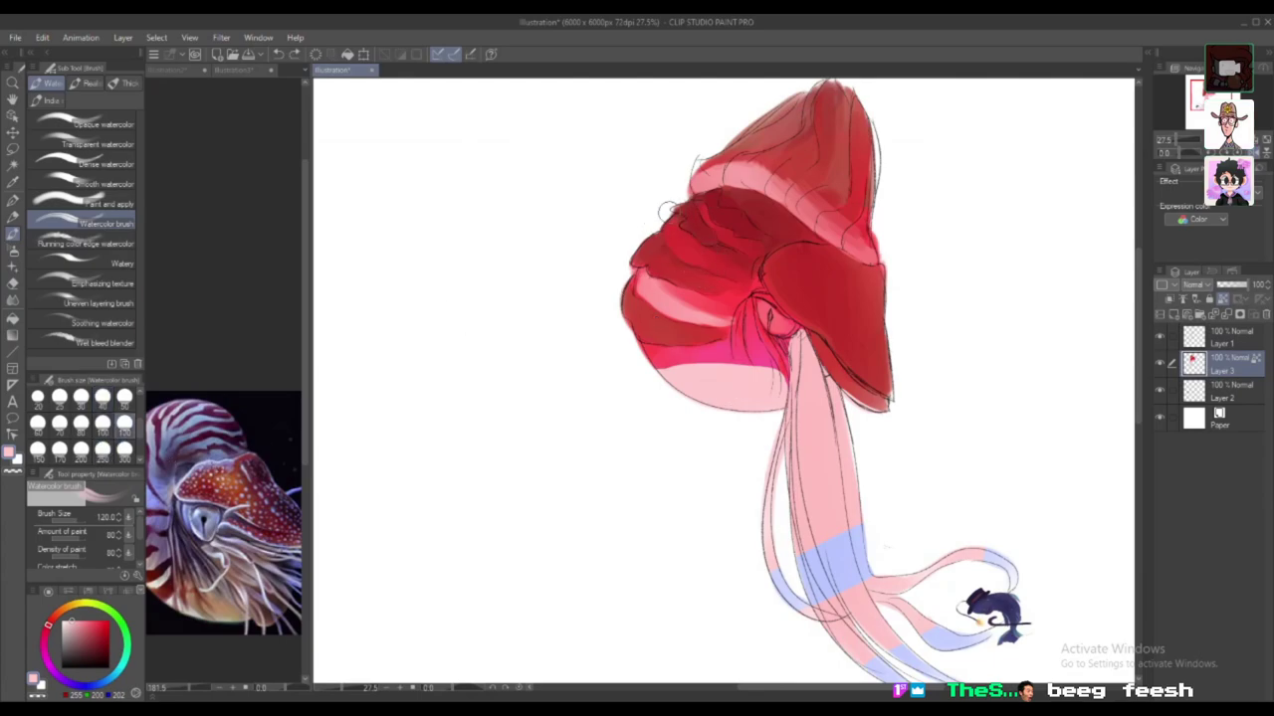
mouse_move(666, 211)
mouse_down()
mouse_move(717, 267)
mouse_move(689, 256)
mouse_move(666, 222)
mouse_move(715, 249)
mouse_up()
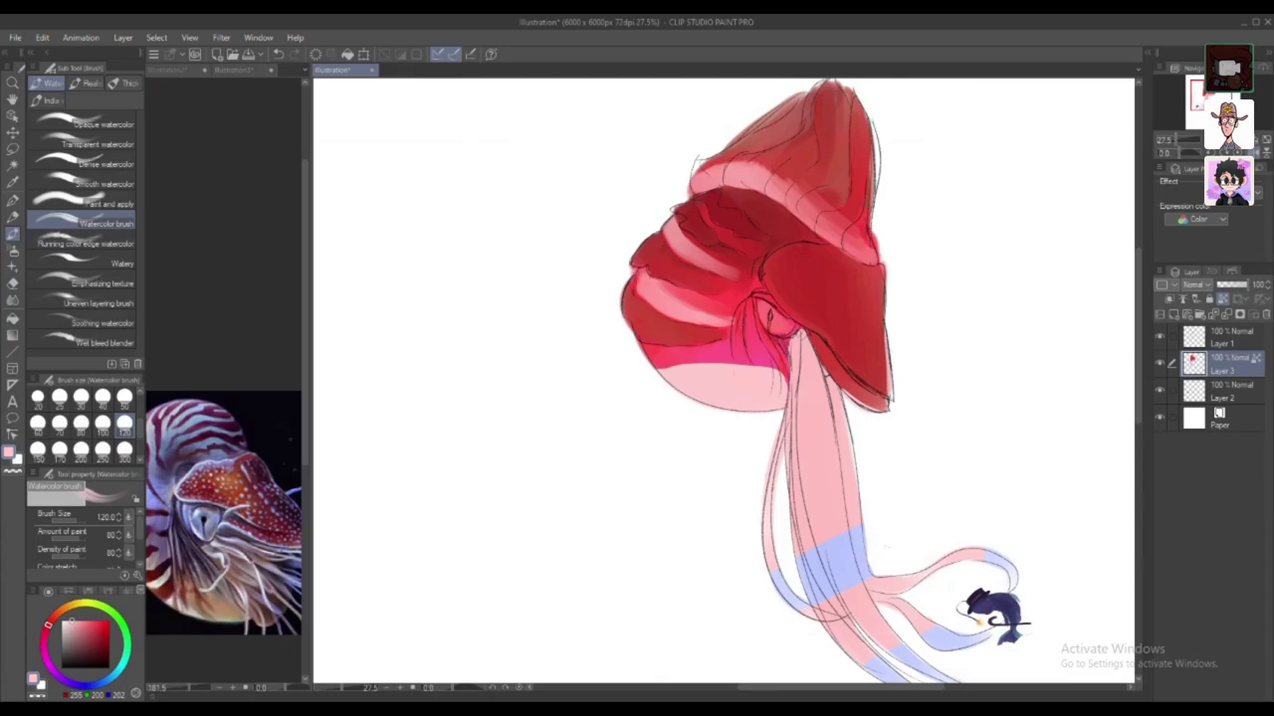
Step: Add a thin pale highlight along the hood's lower edge at brush size 25 and choose a near-white peach
click(60, 399)
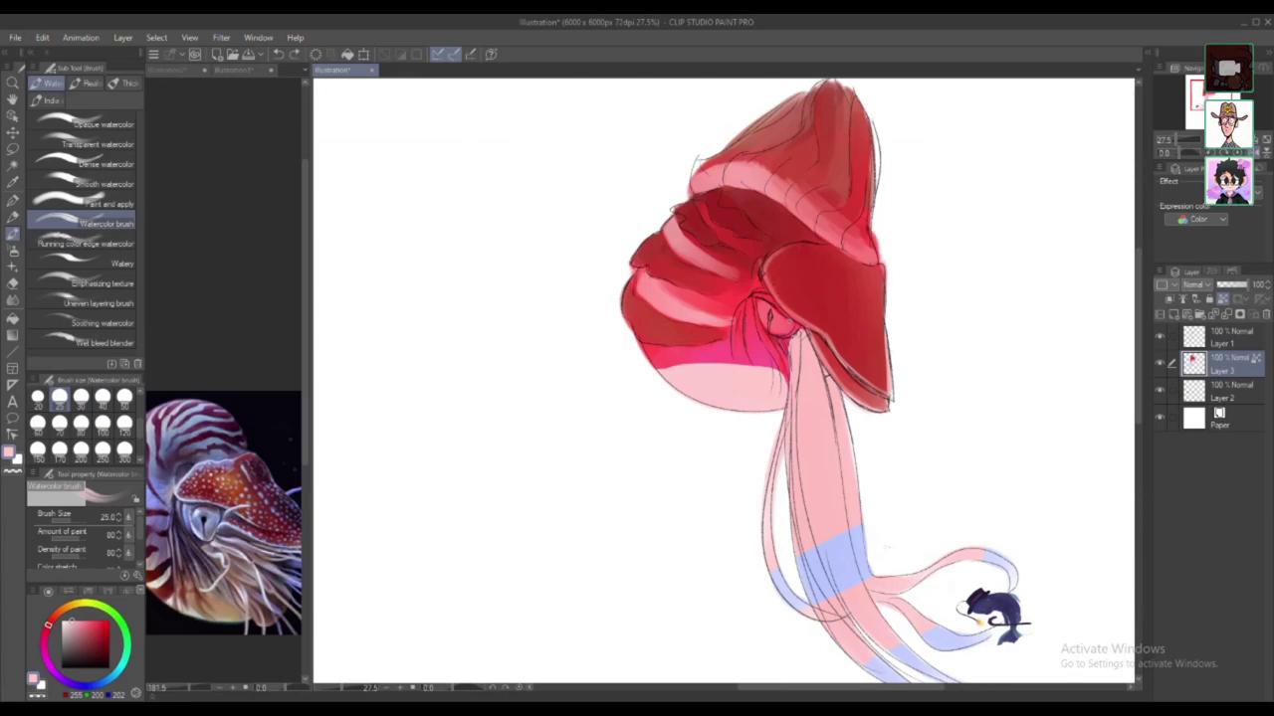
click(57, 613)
drag(66, 624, 66, 616)
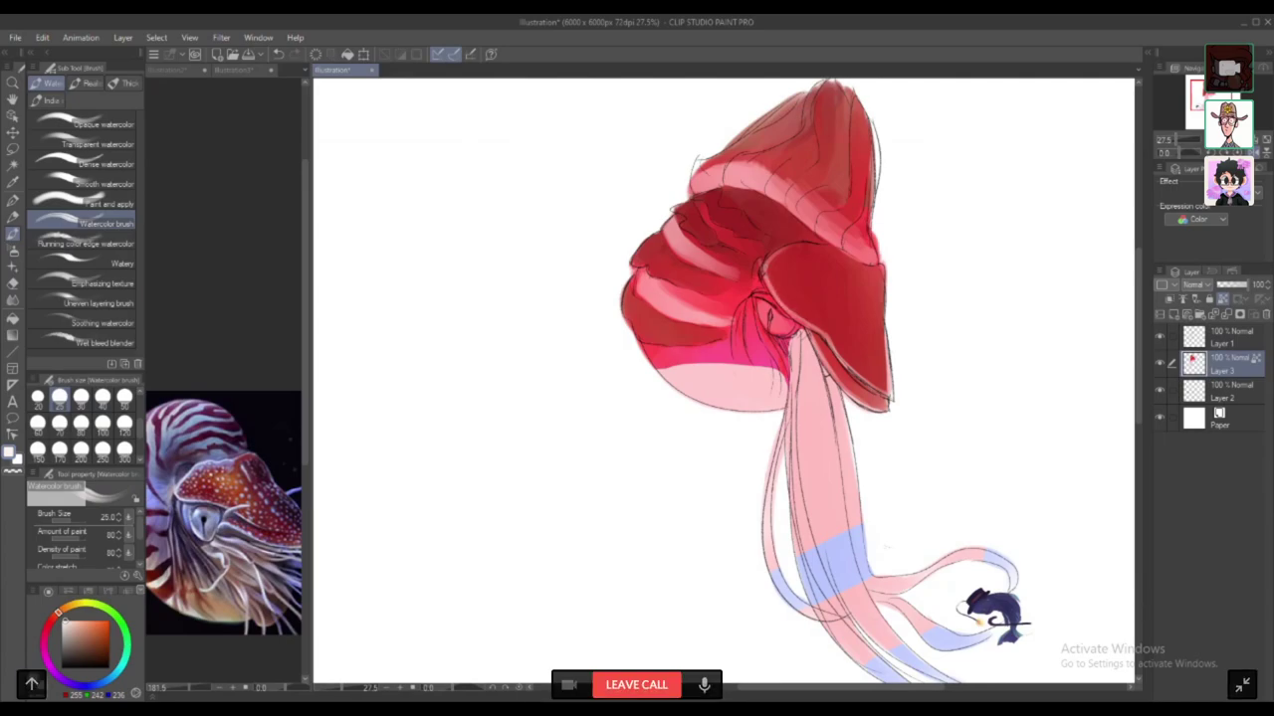
Step: Leave the full-screen Discord call to check the stream chat in Streamlabs OBS, and return to the call's full-screen view
click(1242, 684)
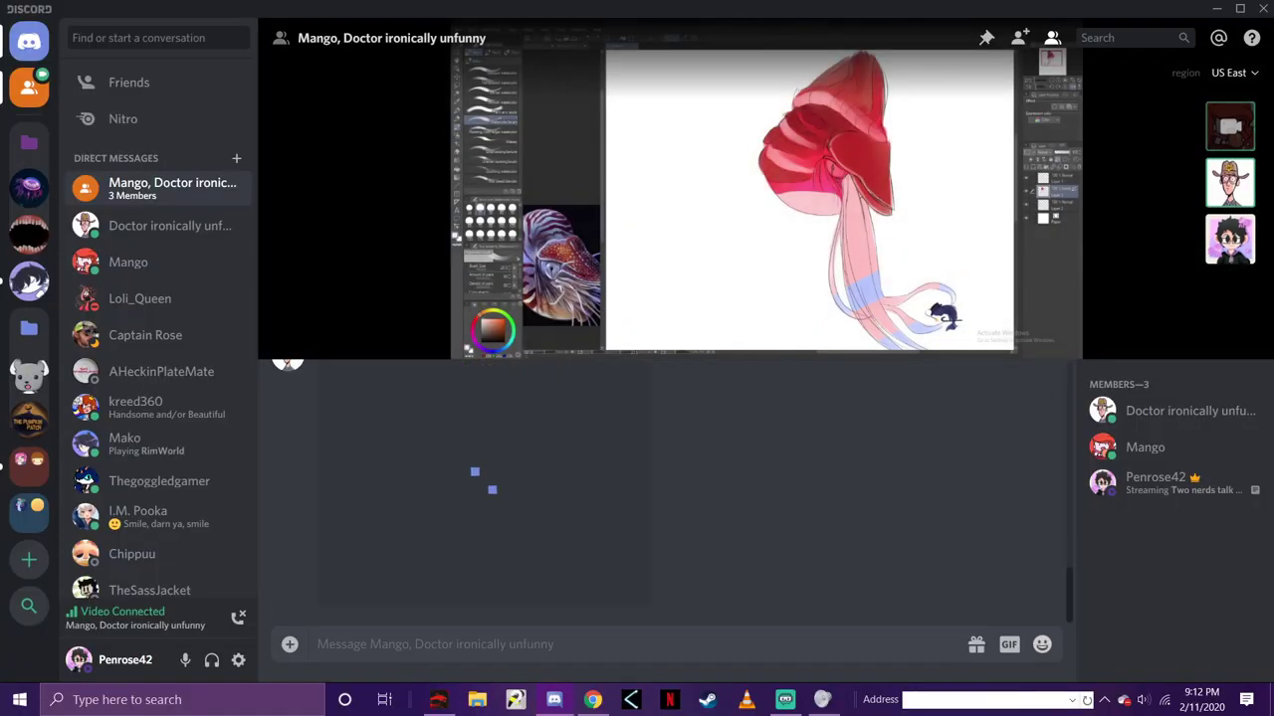
mouse_move(785, 699)
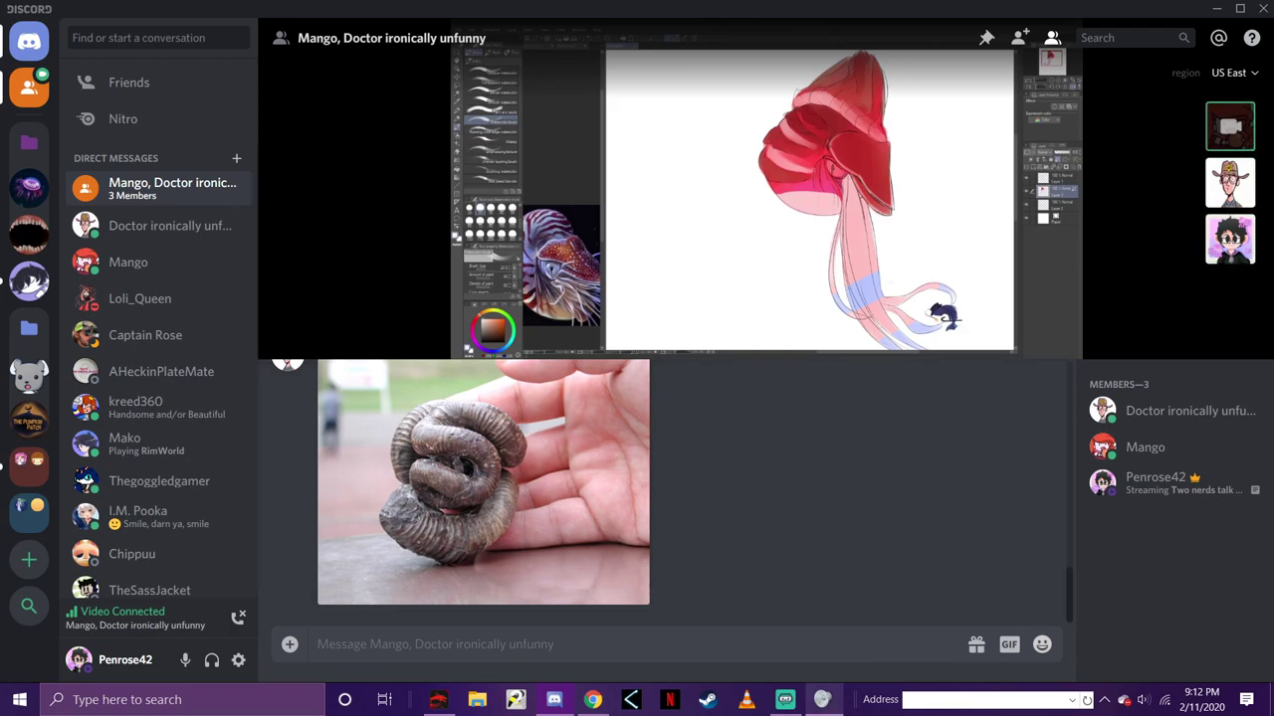
click(785, 699)
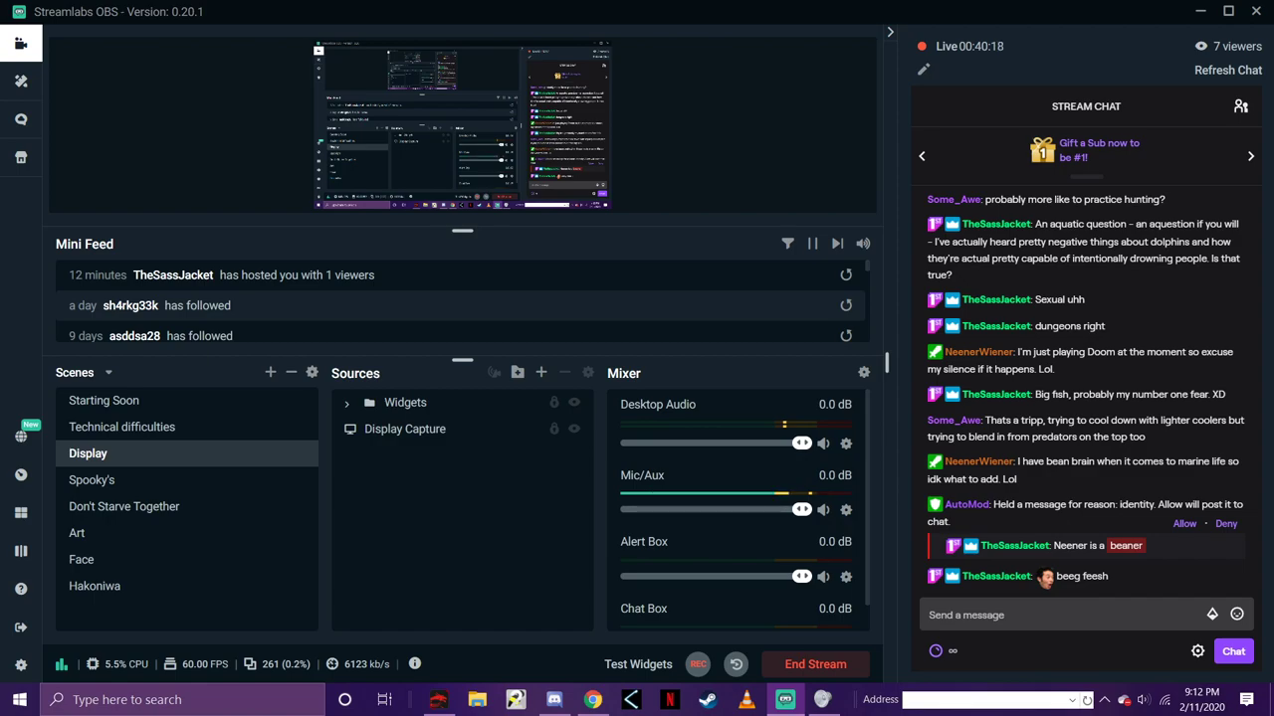
click(785, 699)
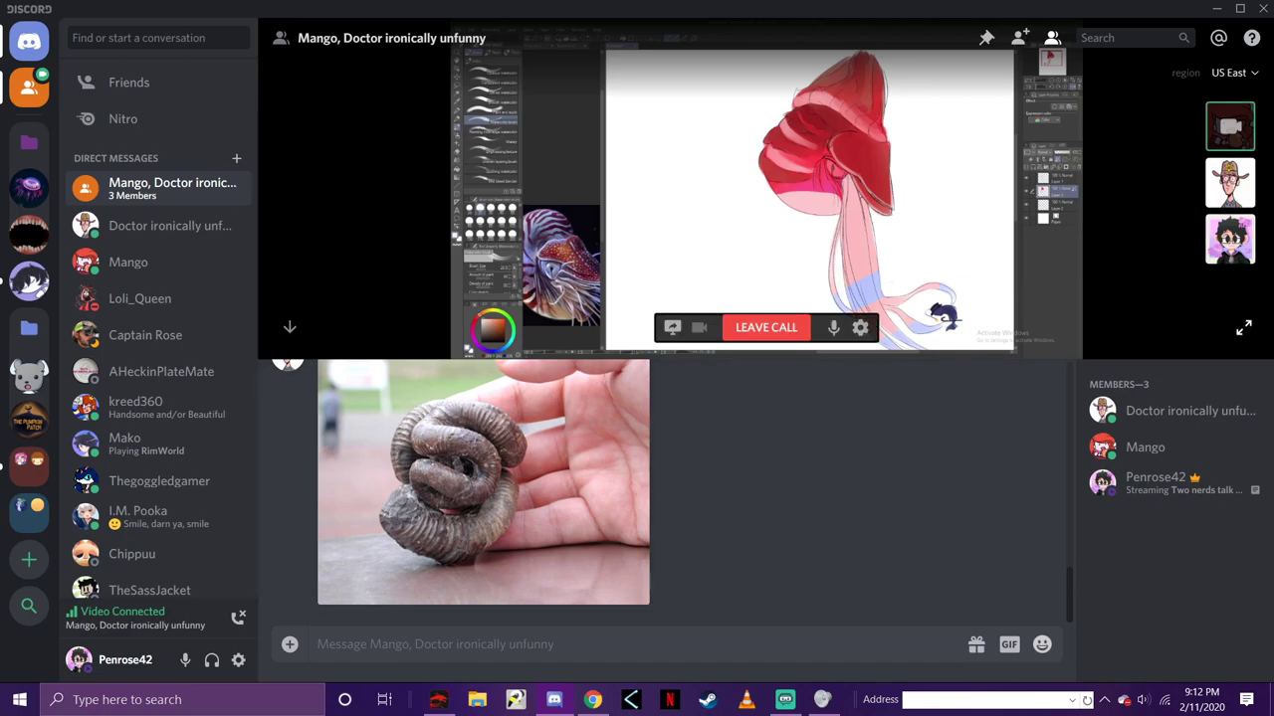
click(1244, 327)
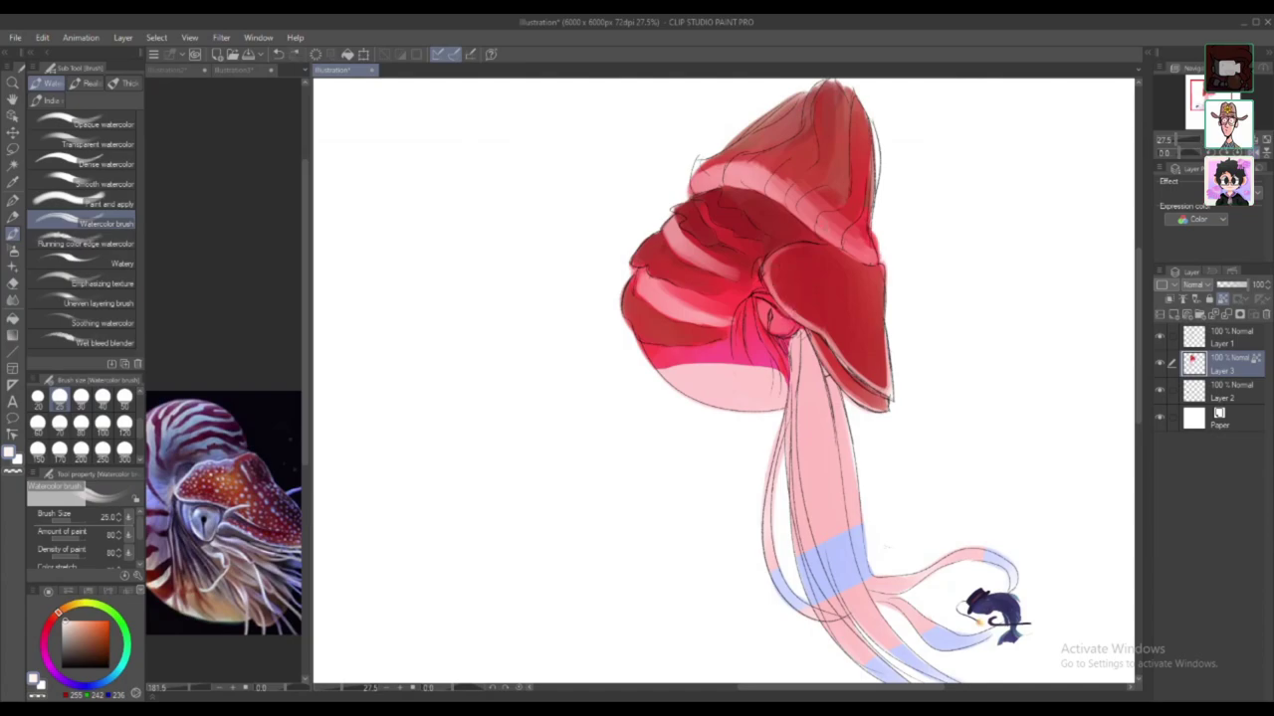
Step: Warm the nautilus's hood with an orange lightened from its red, using the Watercolor brush at size 300
click(125, 423)
alt+click(834, 310)
click(85, 623)
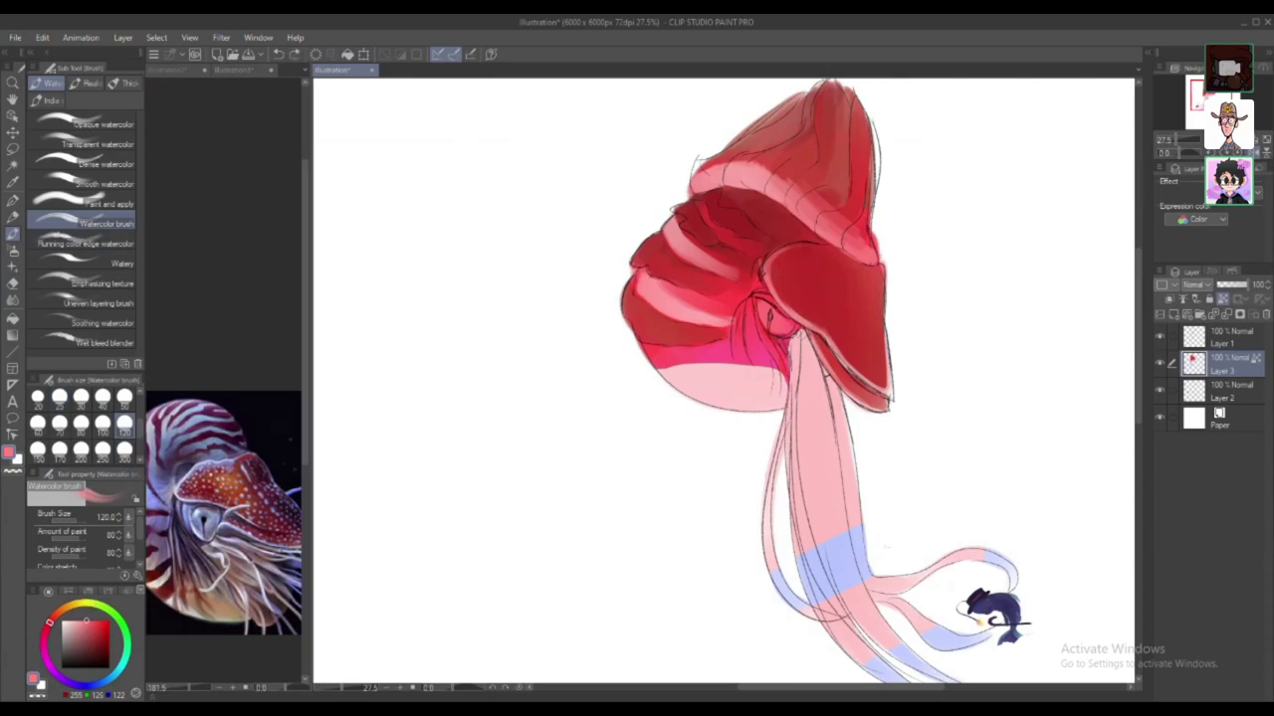
click(89, 620)
click(57, 614)
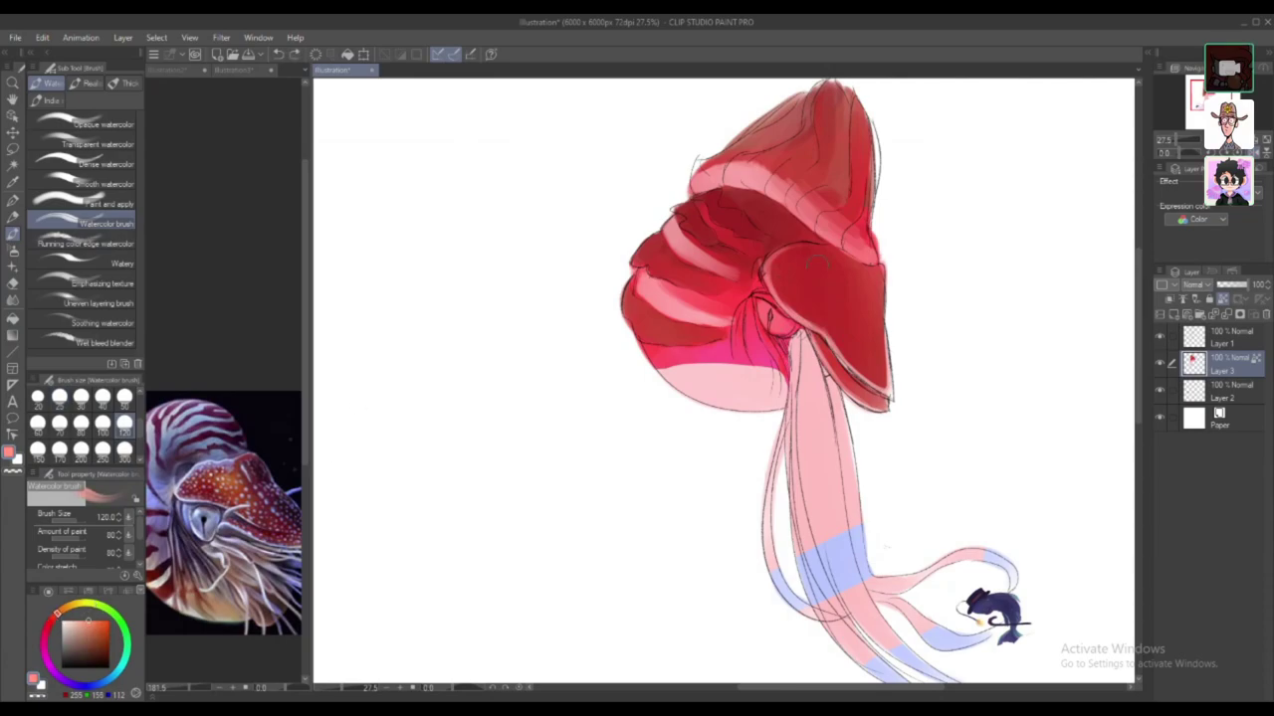
click(125, 450)
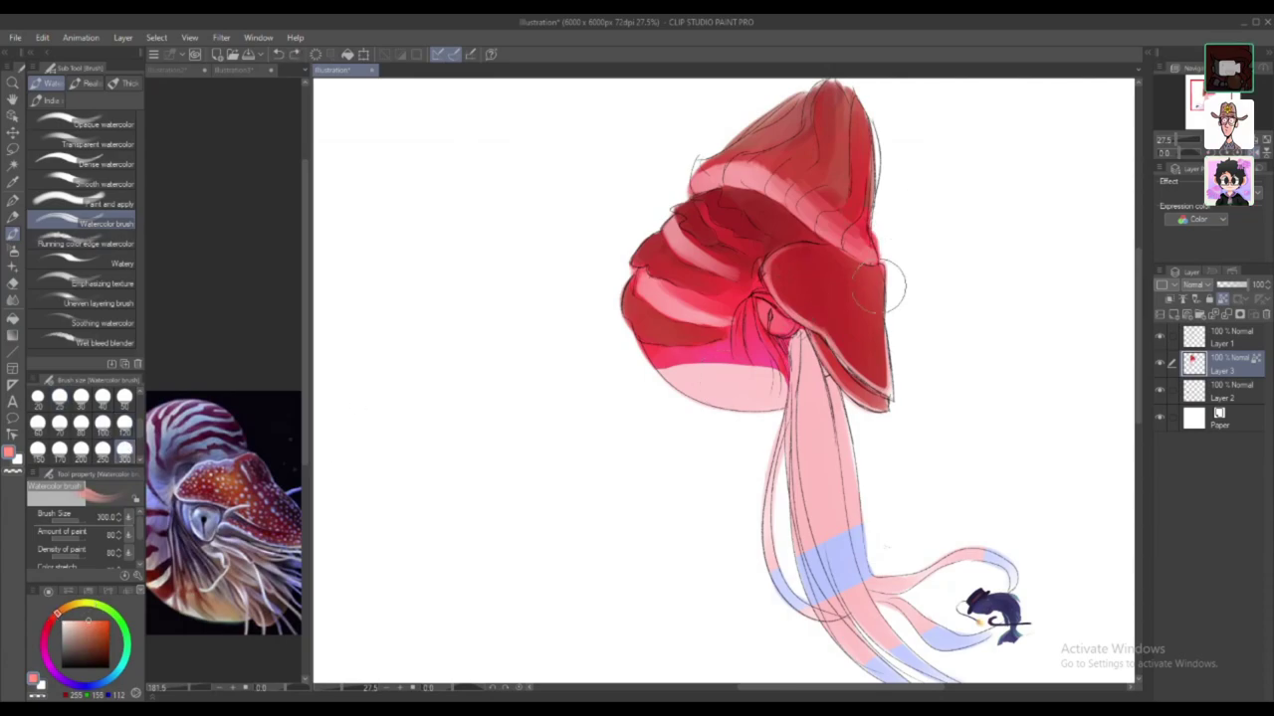
drag(806, 282, 830, 298)
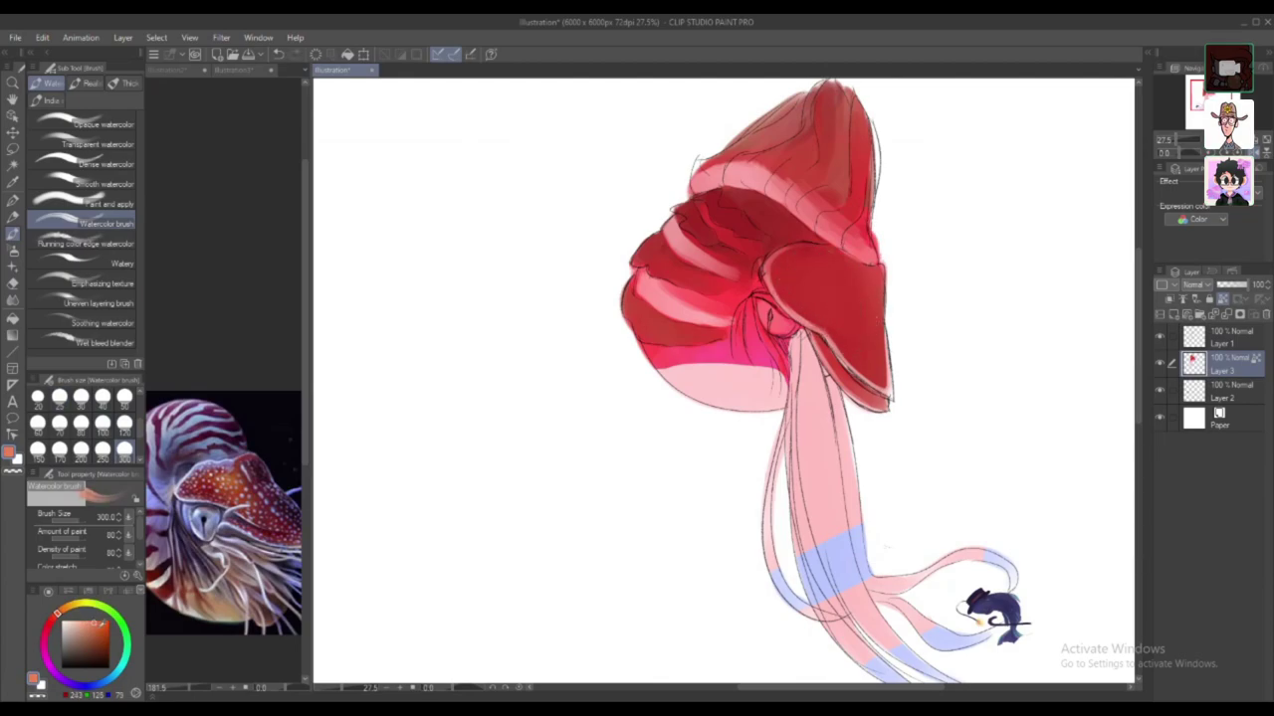
click(98, 622)
mouse_move(820, 289)
mouse_down()
mouse_move(798, 269)
mouse_move(818, 264)
mouse_move(852, 310)
mouse_move(798, 264)
mouse_move(838, 298)
mouse_move(858, 343)
mouse_move(837, 299)
mouse_move(819, 292)
mouse_move(879, 373)
mouse_move(816, 254)
mouse_up()
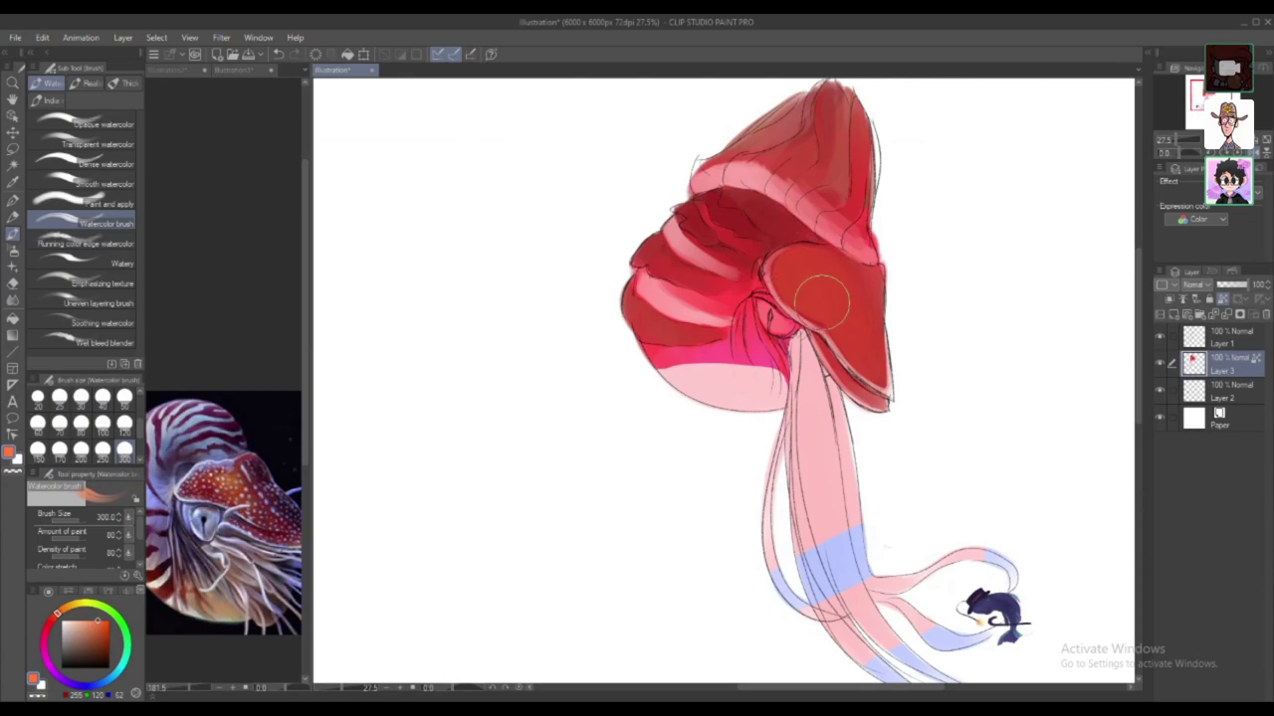
Step: Repaint the top of the shell in pale pink sampled from its lower edge, at brush size 300
alt+click(765, 189)
mouse_move(764, 183)
mouse_down()
mouse_move(758, 172)
mouse_move(802, 141)
mouse_up()
mouse_move(729, 162)
mouse_down()
mouse_move(838, 97)
mouse_move(768, 149)
mouse_move(851, 96)
mouse_move(877, 114)
mouse_move(790, 177)
mouse_move(838, 184)
mouse_move(843, 209)
mouse_move(865, 224)
mouse_move(838, 177)
mouse_move(840, 144)
mouse_move(811, 160)
mouse_move(734, 150)
mouse_move(768, 154)
mouse_move(681, 180)
mouse_move(723, 209)
mouse_move(793, 154)
mouse_move(868, 171)
mouse_move(874, 140)
mouse_move(841, 121)
mouse_move(824, 182)
mouse_up()
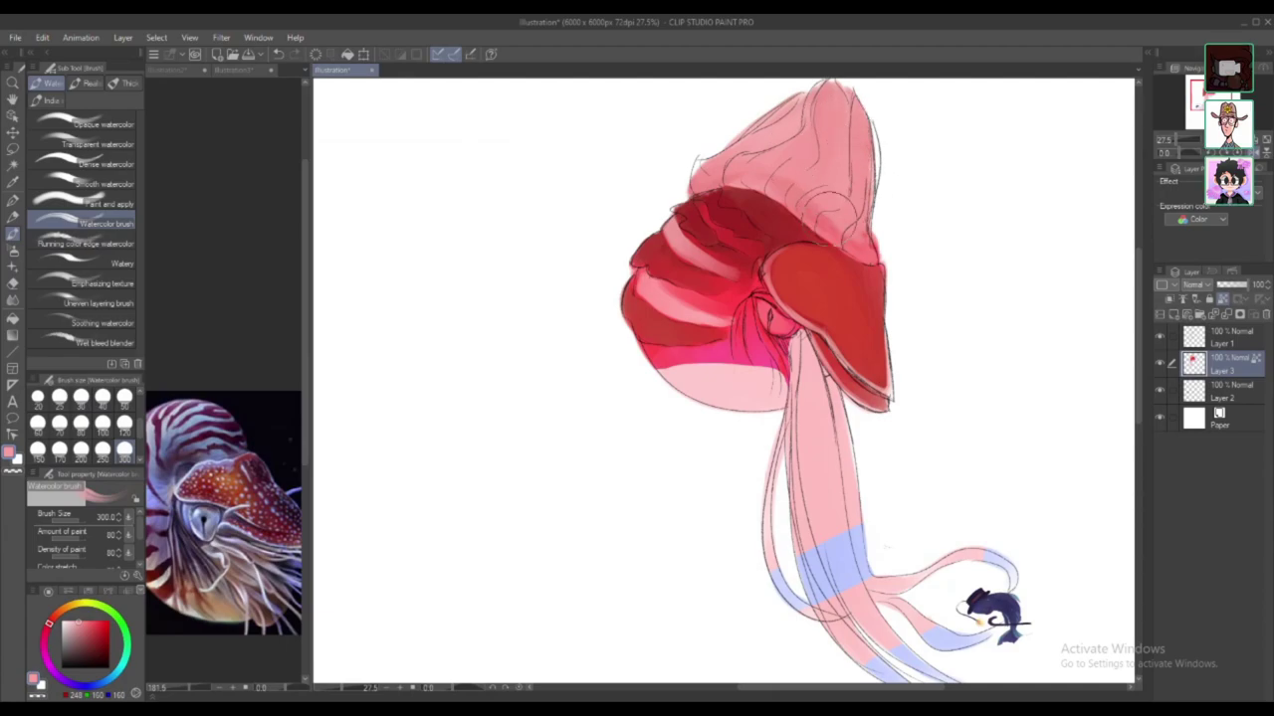
Step: Lighten the folds of the shell's pink top with the Soft airbrush in transparent color at sizes 120 and 300
alt+click(825, 210)
click(124, 398)
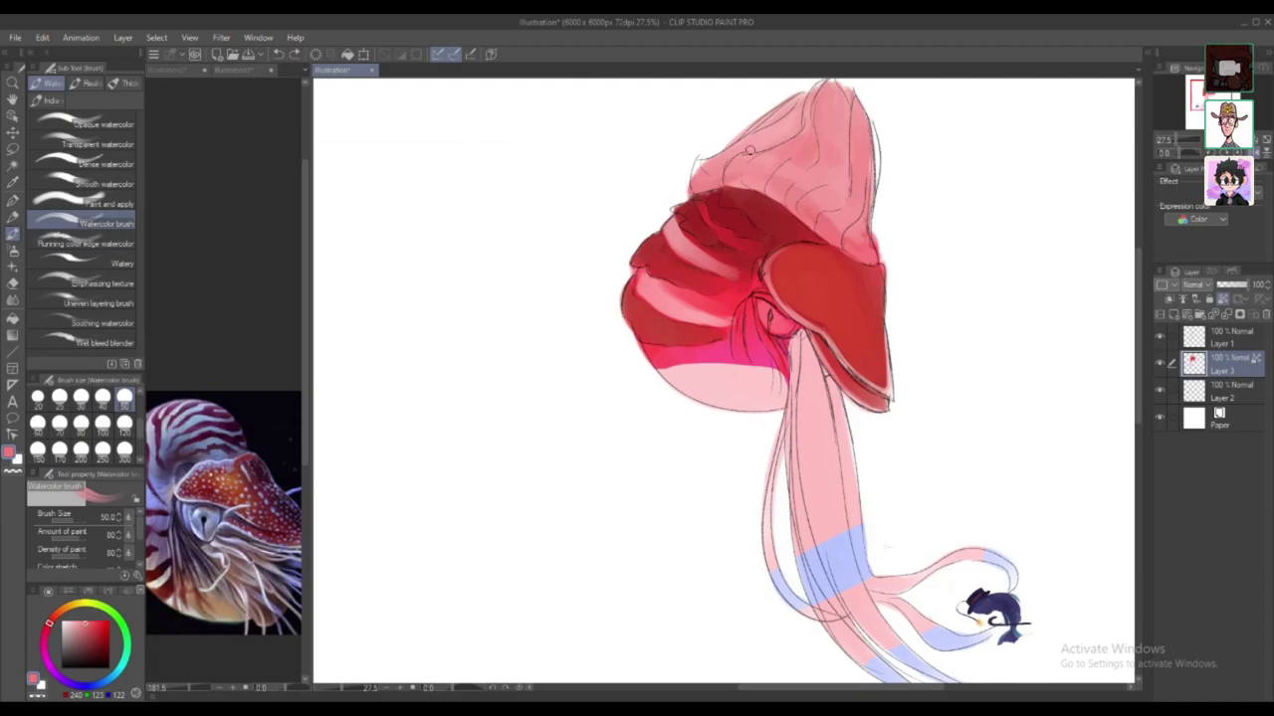
click(13, 251)
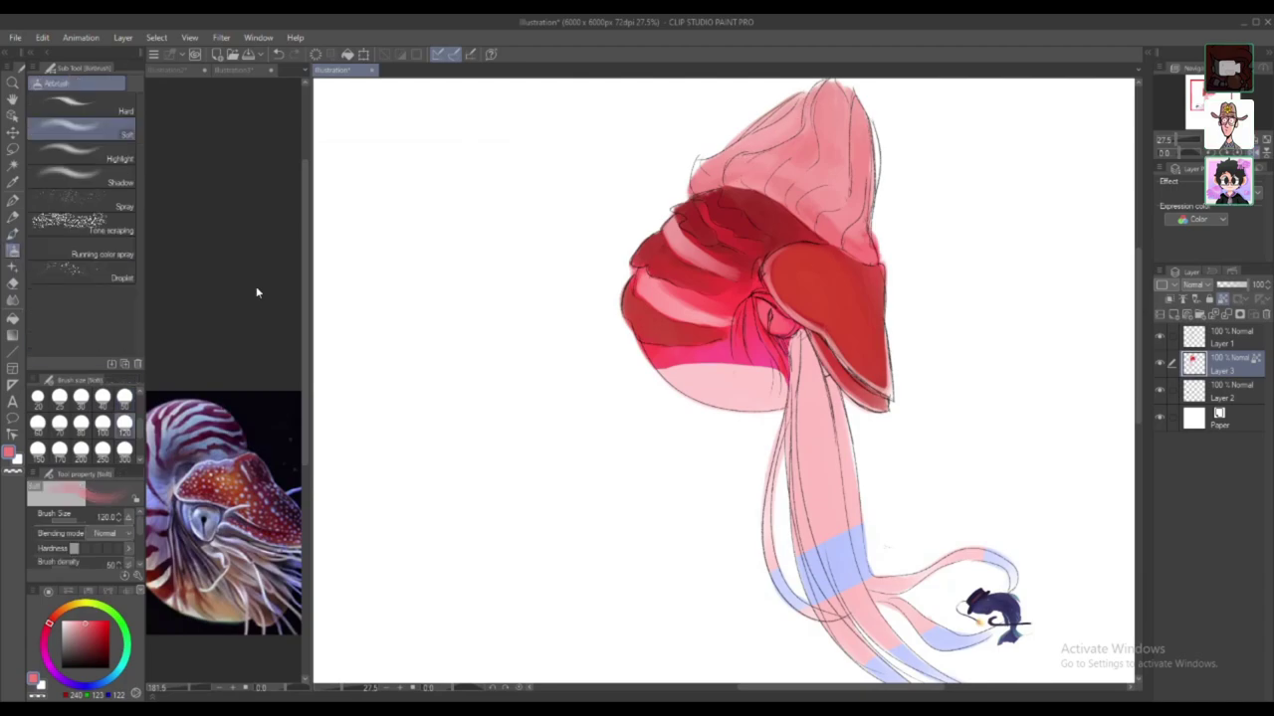
click(103, 449)
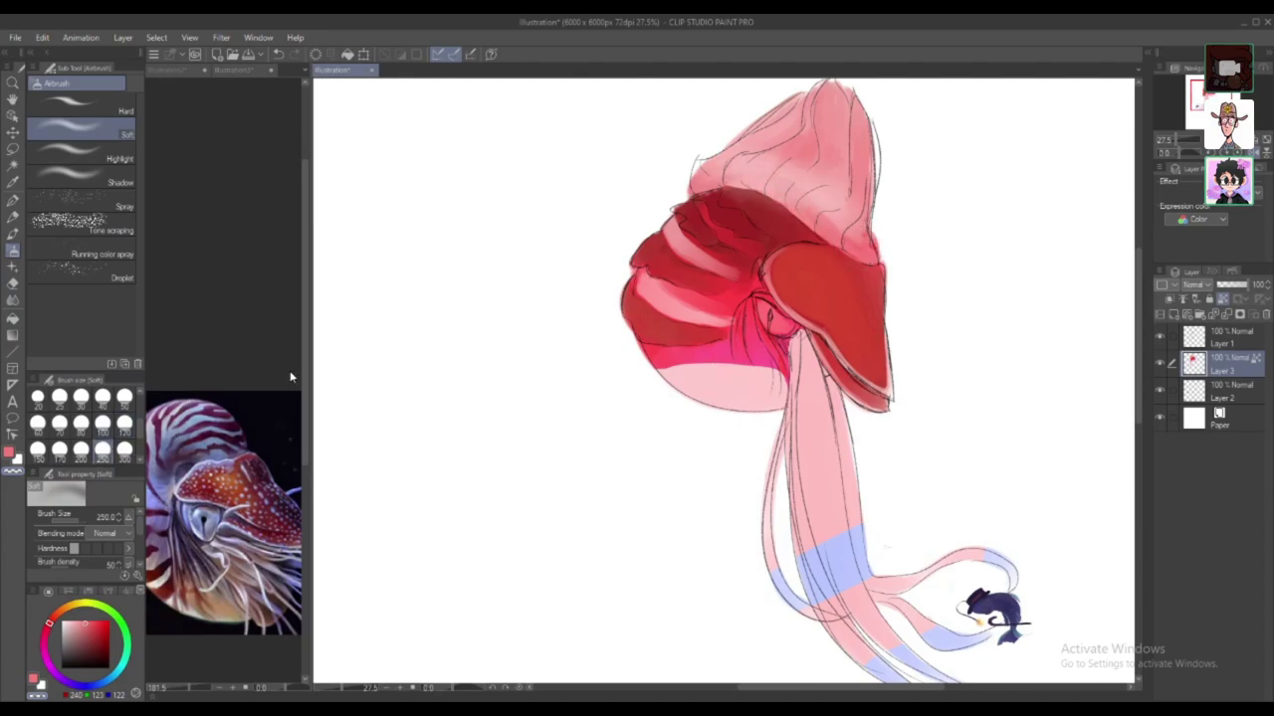
click(124, 422)
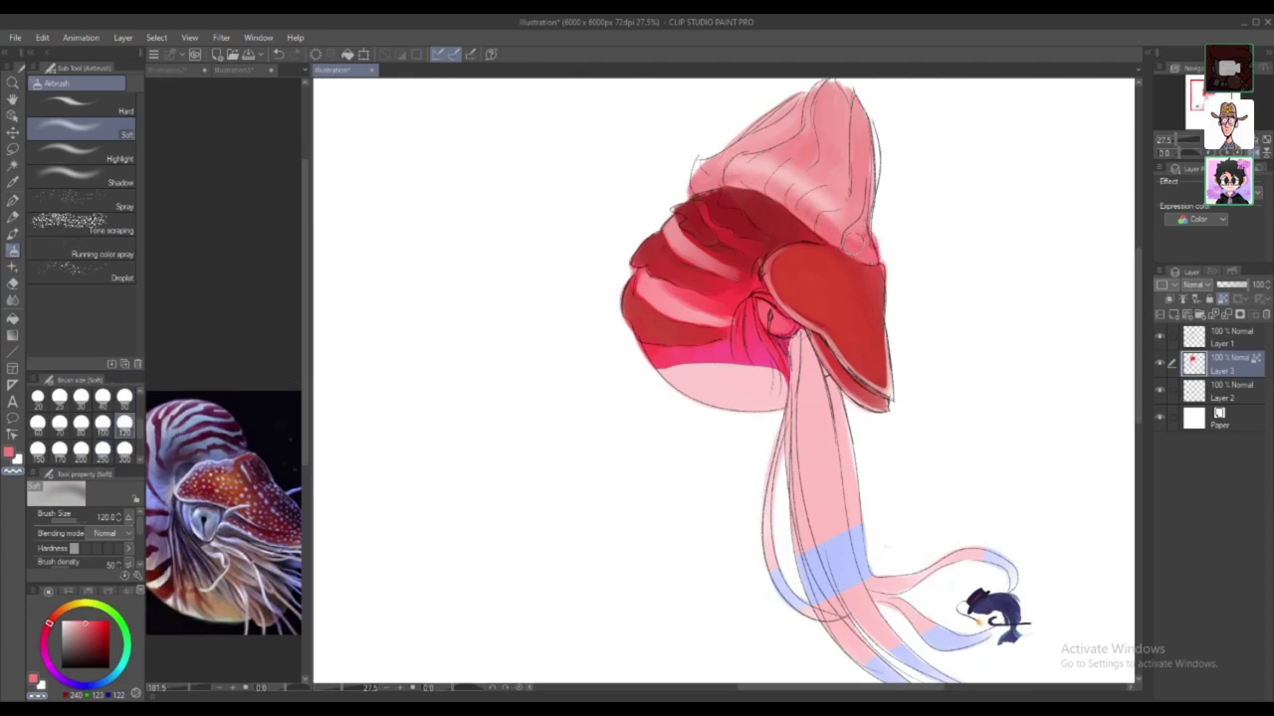
mouse_move(837, 199)
mouse_down()
mouse_move(734, 168)
mouse_move(836, 215)
mouse_up()
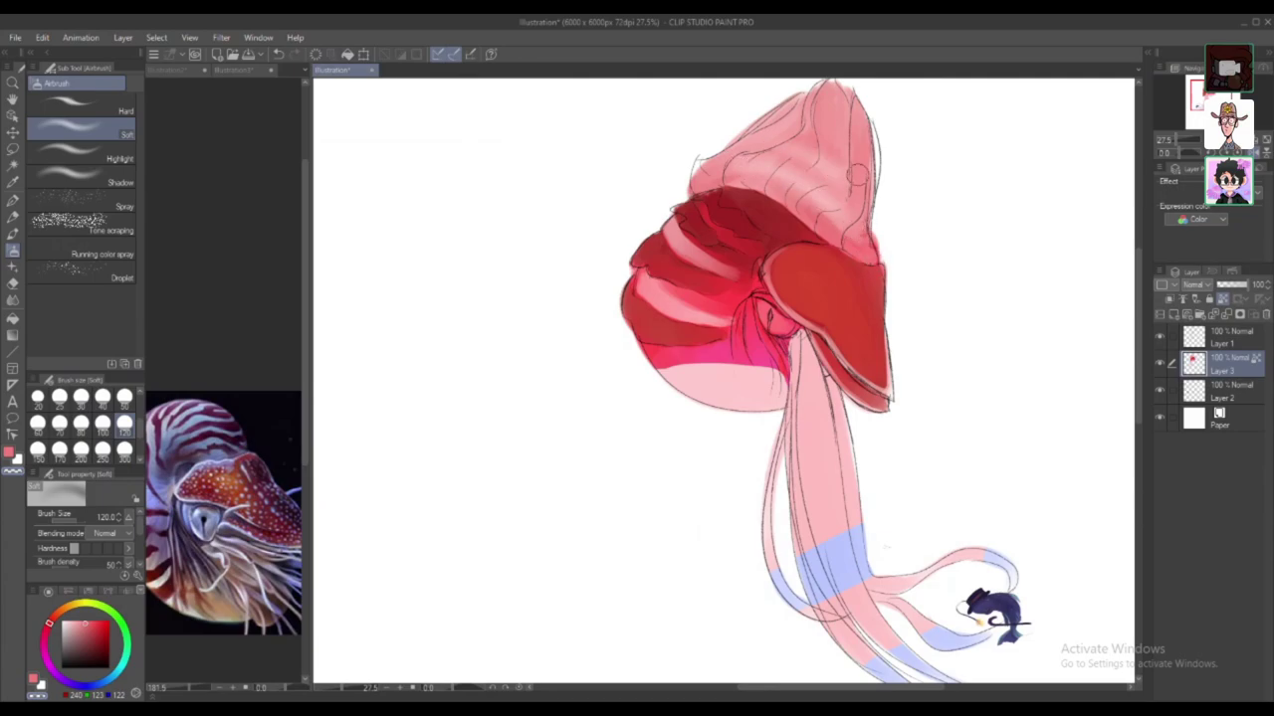
click(125, 449)
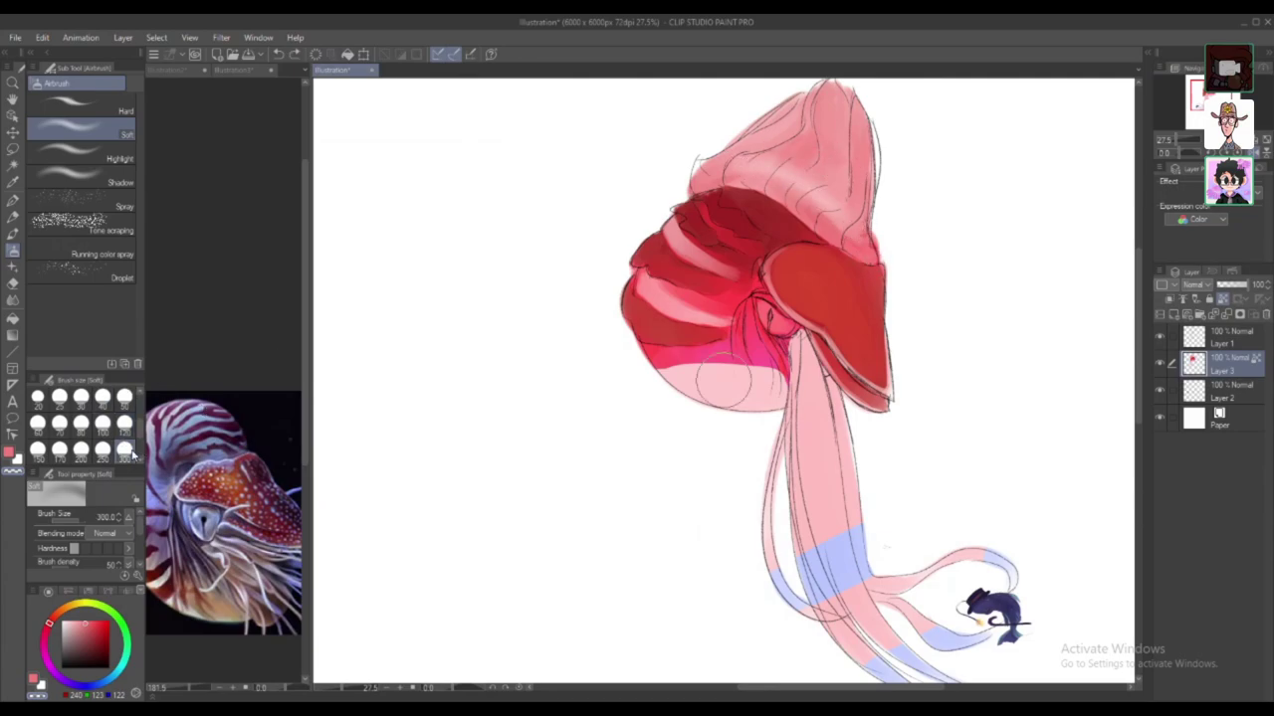
mouse_move(871, 188)
mouse_down()
mouse_move(704, 143)
mouse_move(758, 177)
mouse_move(741, 134)
mouse_up()
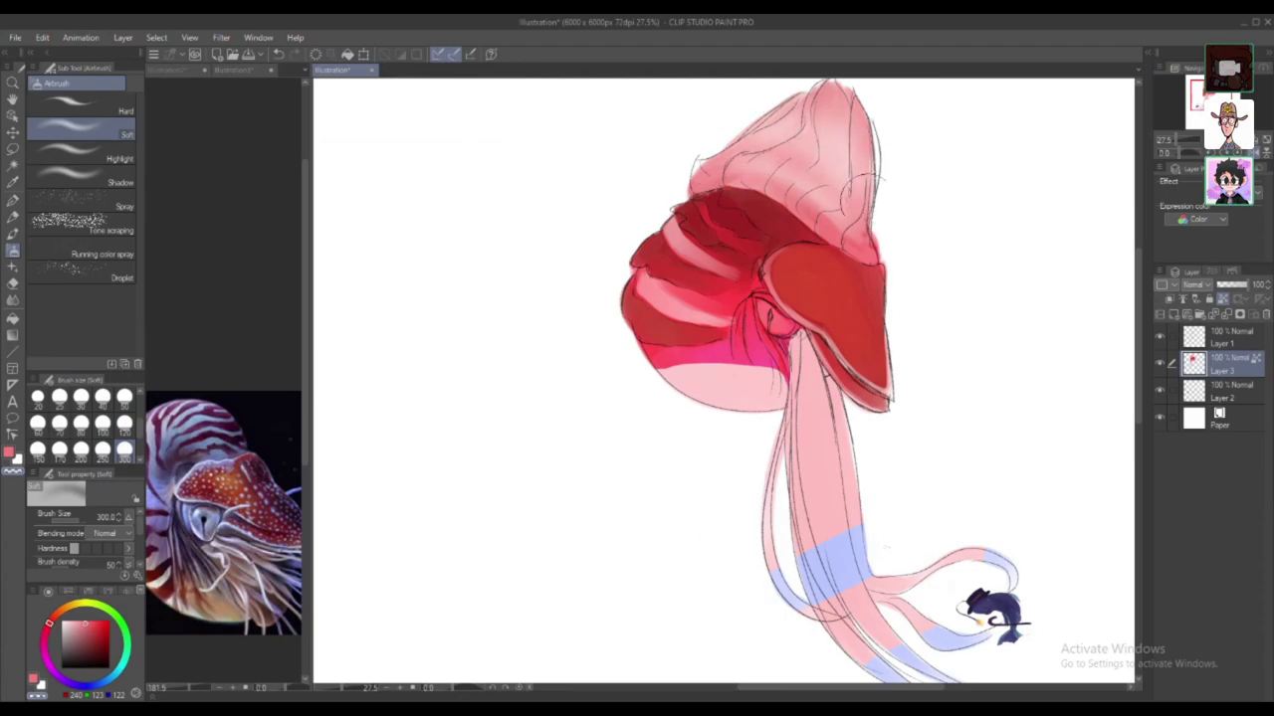
Step: Tint the outer edge of the shell's pink top with the tentacles' light blue and set the airbrush size to 100
alt+click(835, 563)
mouse_move(881, 157)
mouse_down()
mouse_move(814, 114)
mouse_move(890, 156)
mouse_move(854, 107)
mouse_move(898, 258)
mouse_move(836, 207)
mouse_up()
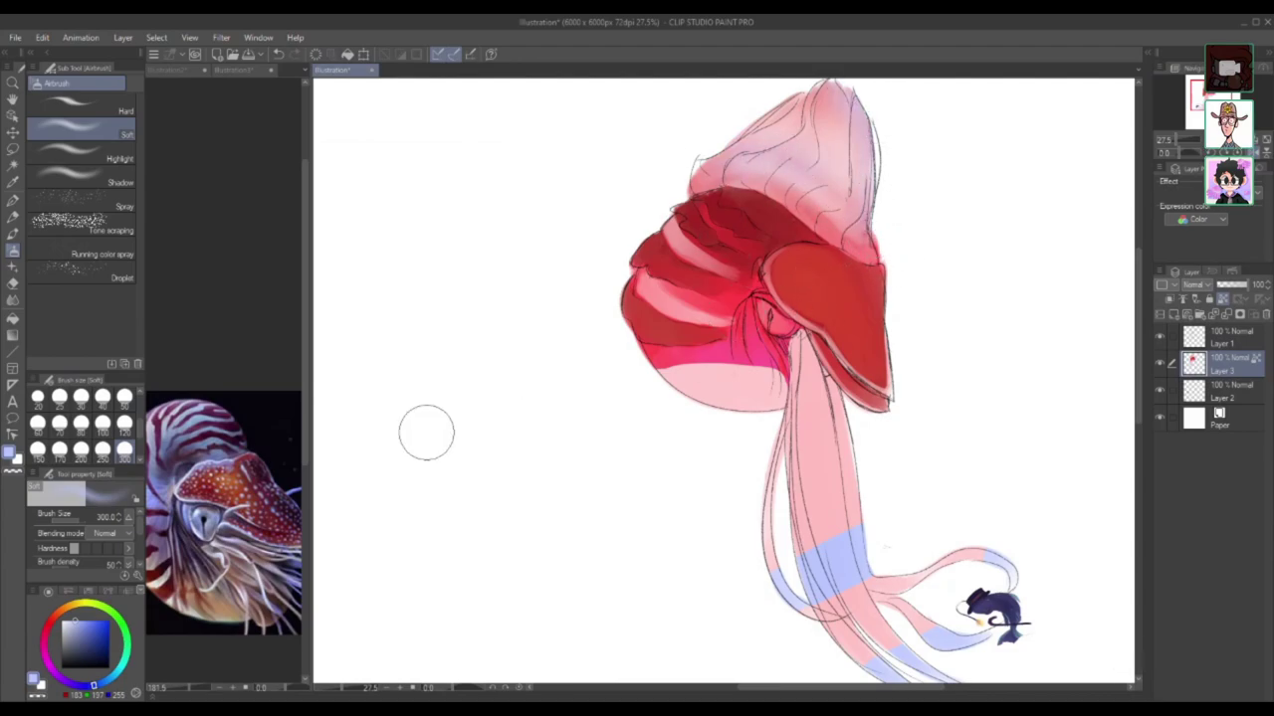
click(102, 422)
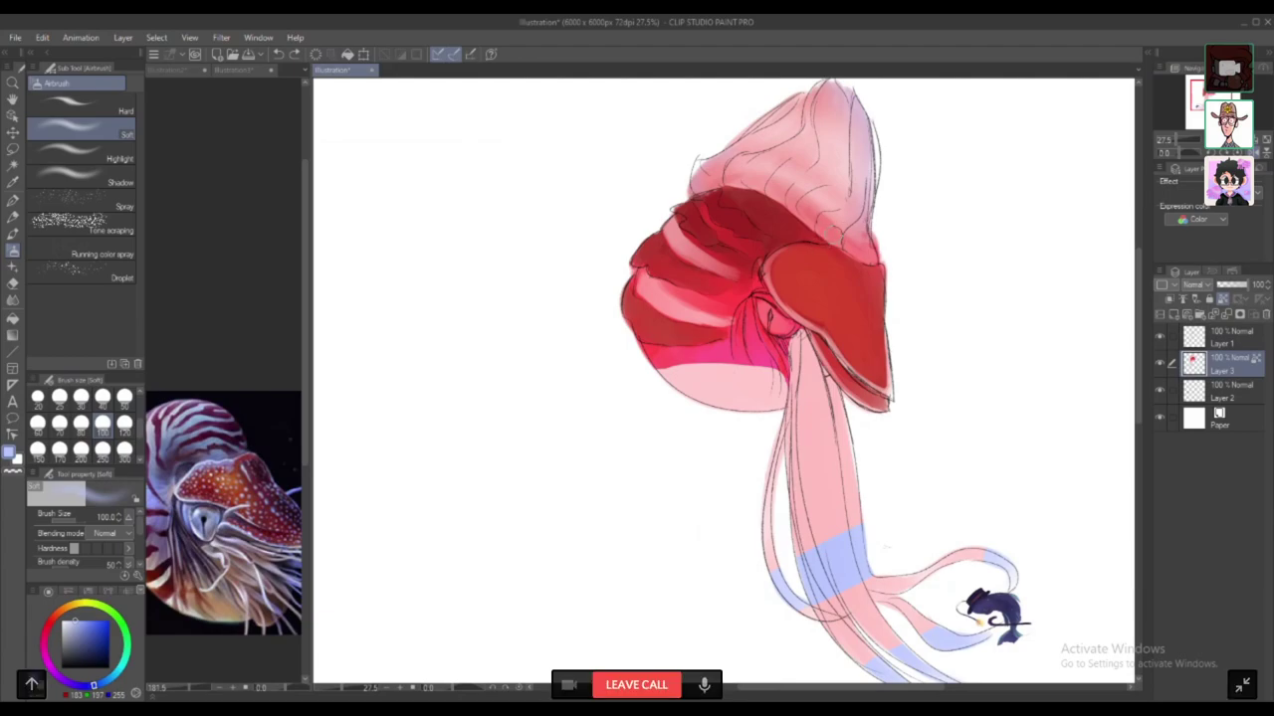
Step: Leave the full-screen Discord call to look at the spiral fossil pictures in the chat, and return to the full-screen view
key(Escape)
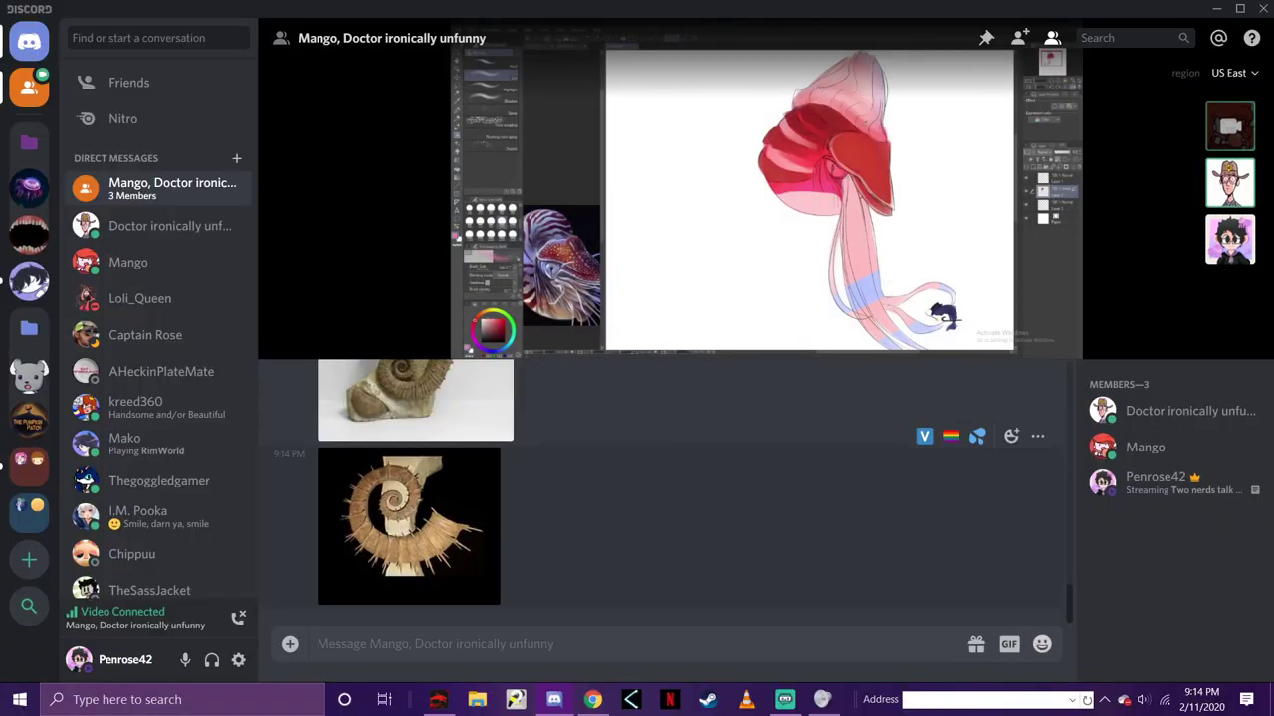
scroll(661, 492, up, 5)
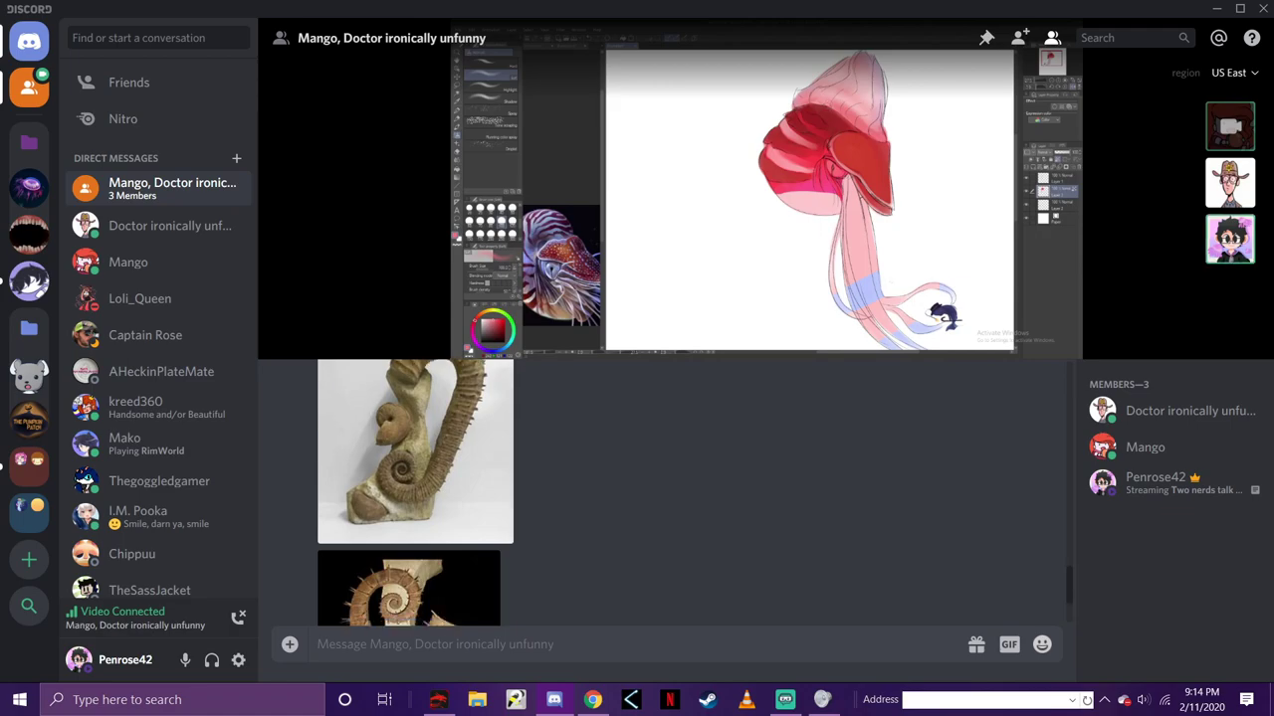
scroll(662, 493, down, 1)
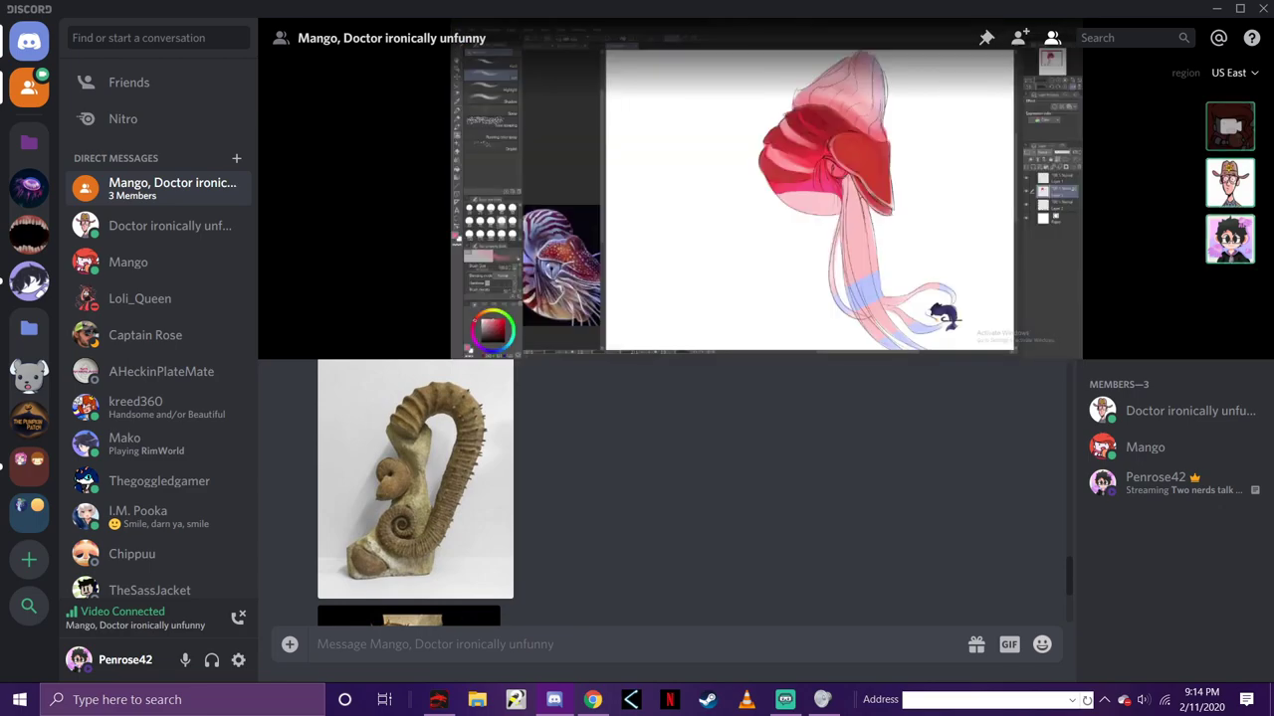
scroll(924, 436, down, 3)
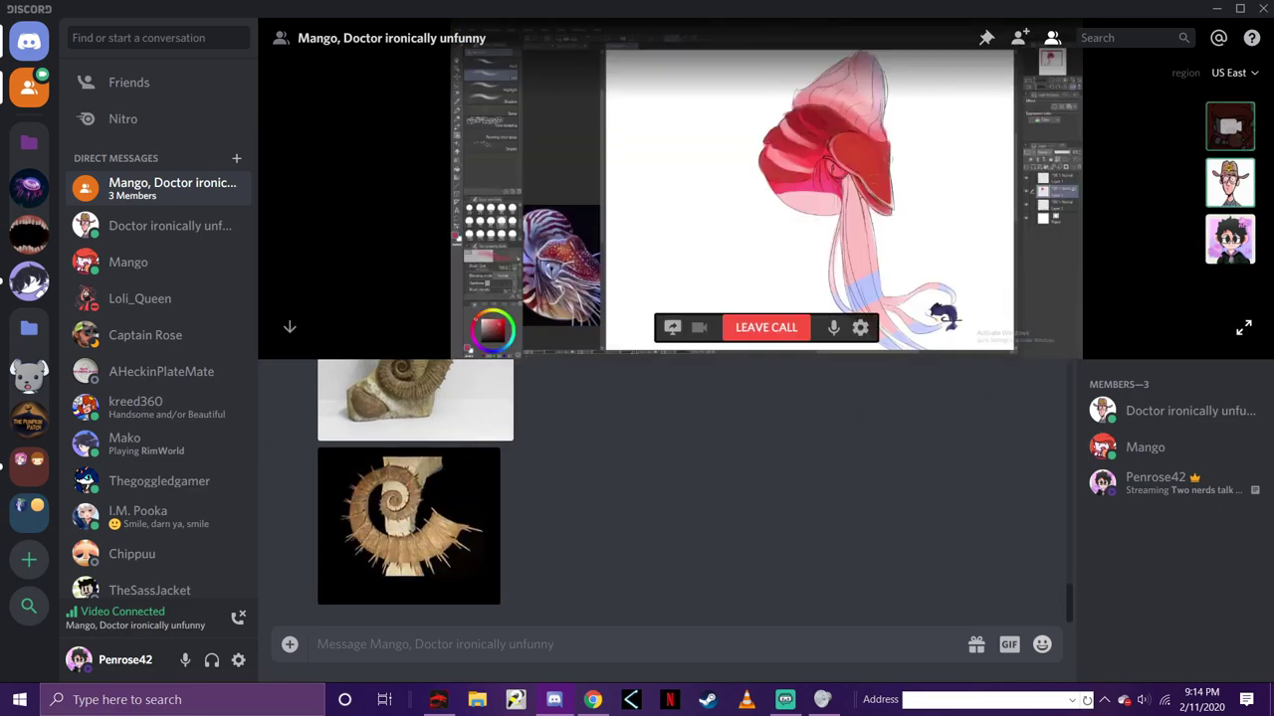
click(1244, 328)
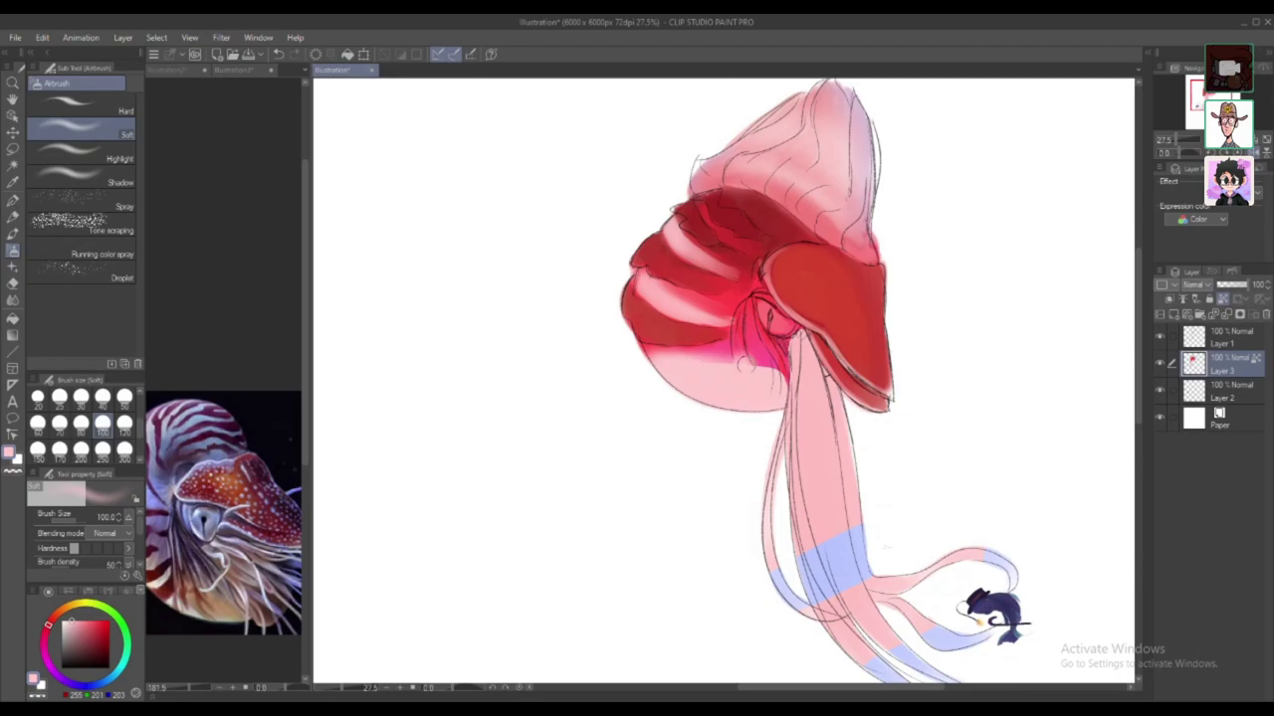
Step: Blend the shell's magenta lower band into the pale pink underside with the Watercolor brush at size 120
click(13, 235)
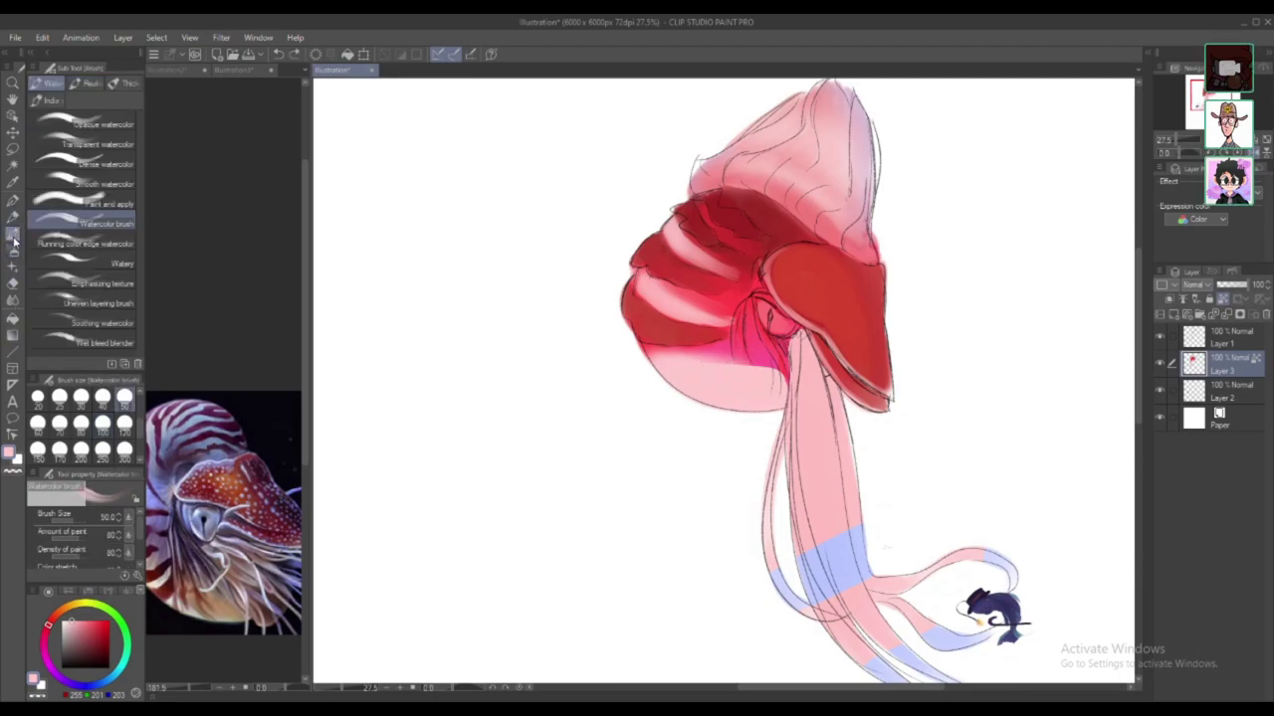
click(125, 426)
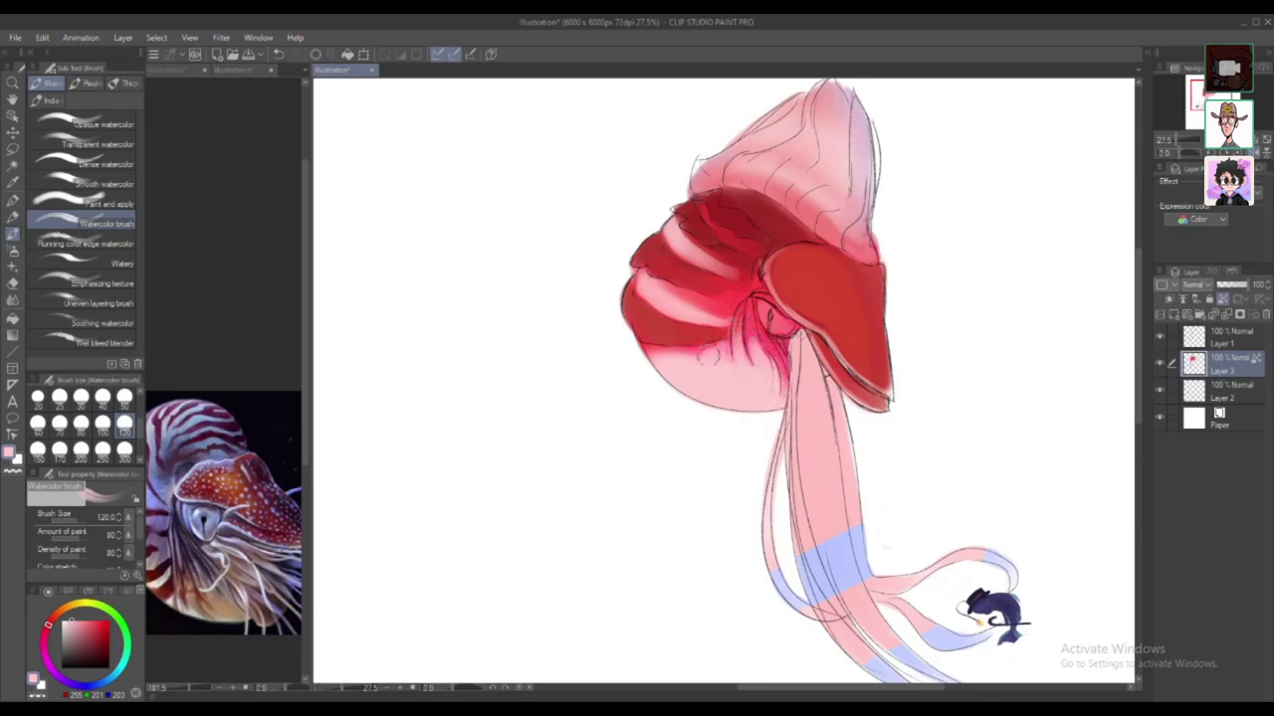
click(346, 709)
click(418, 657)
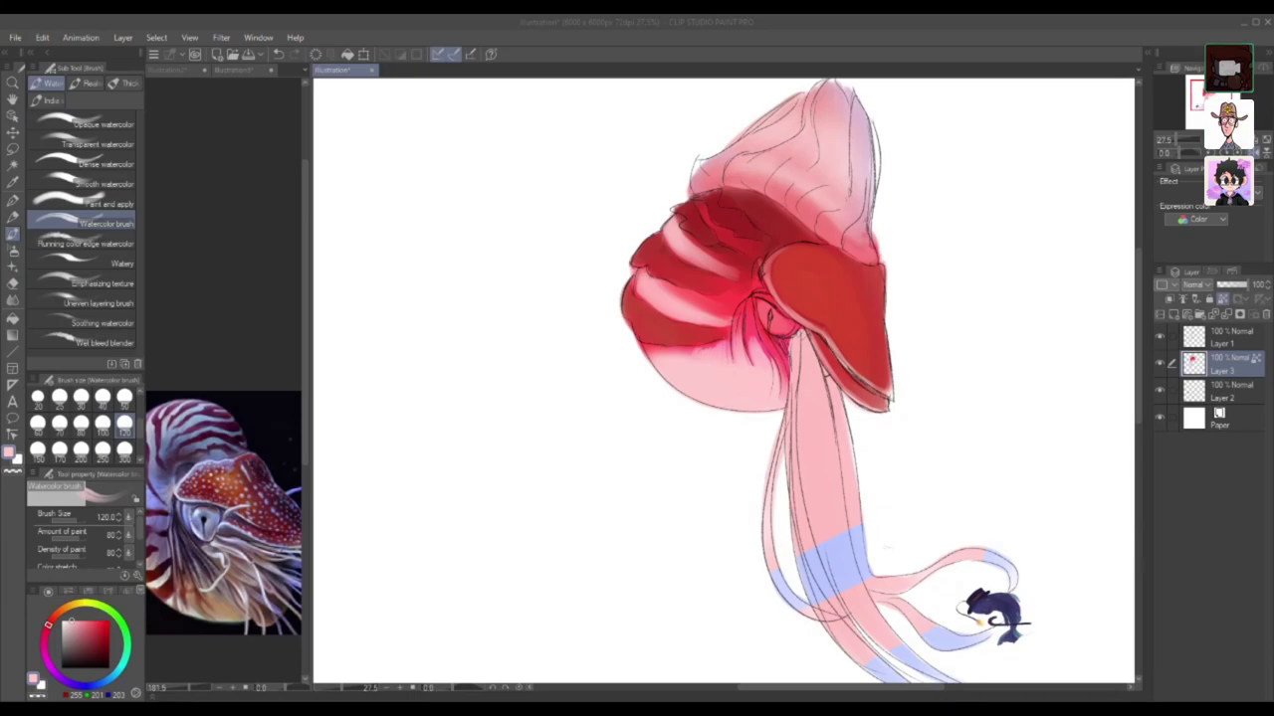
click(558, 558)
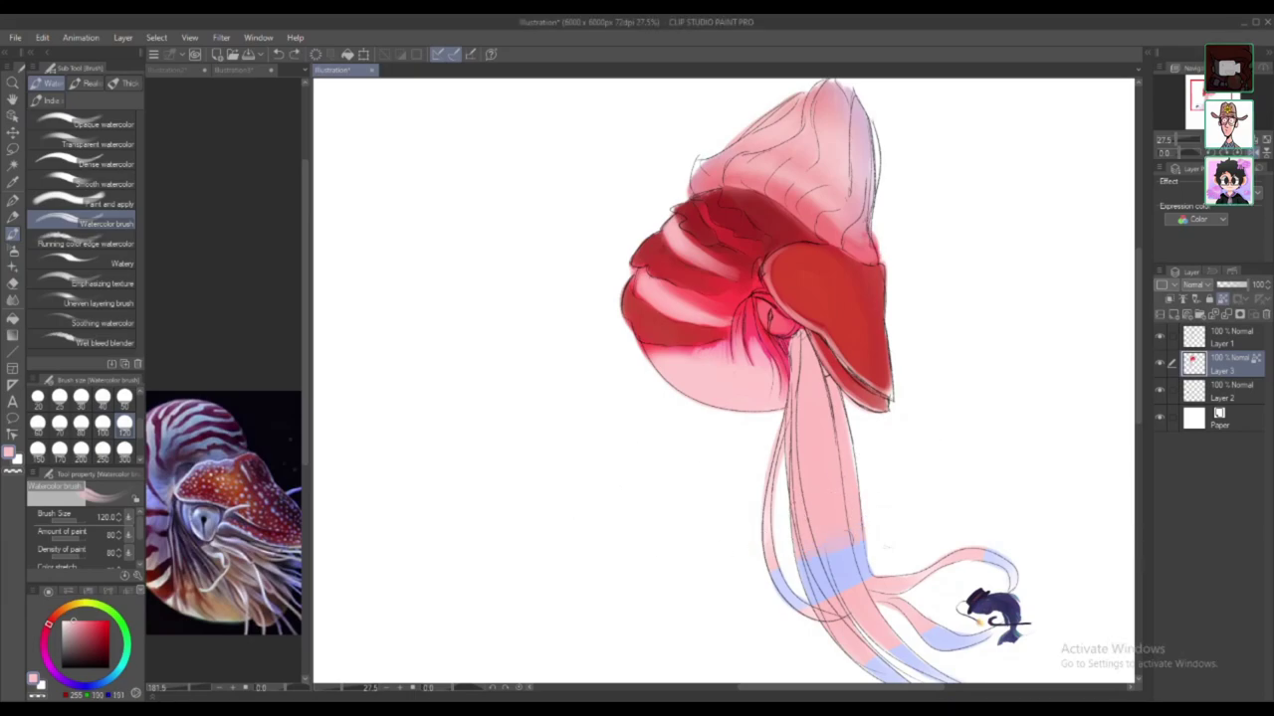
Step: Undo the last tentacle stroke and blend the bands' light blue along all the tentacles at brush size 300
key(ctrl+z)
click(124, 452)
alt+click(854, 552)
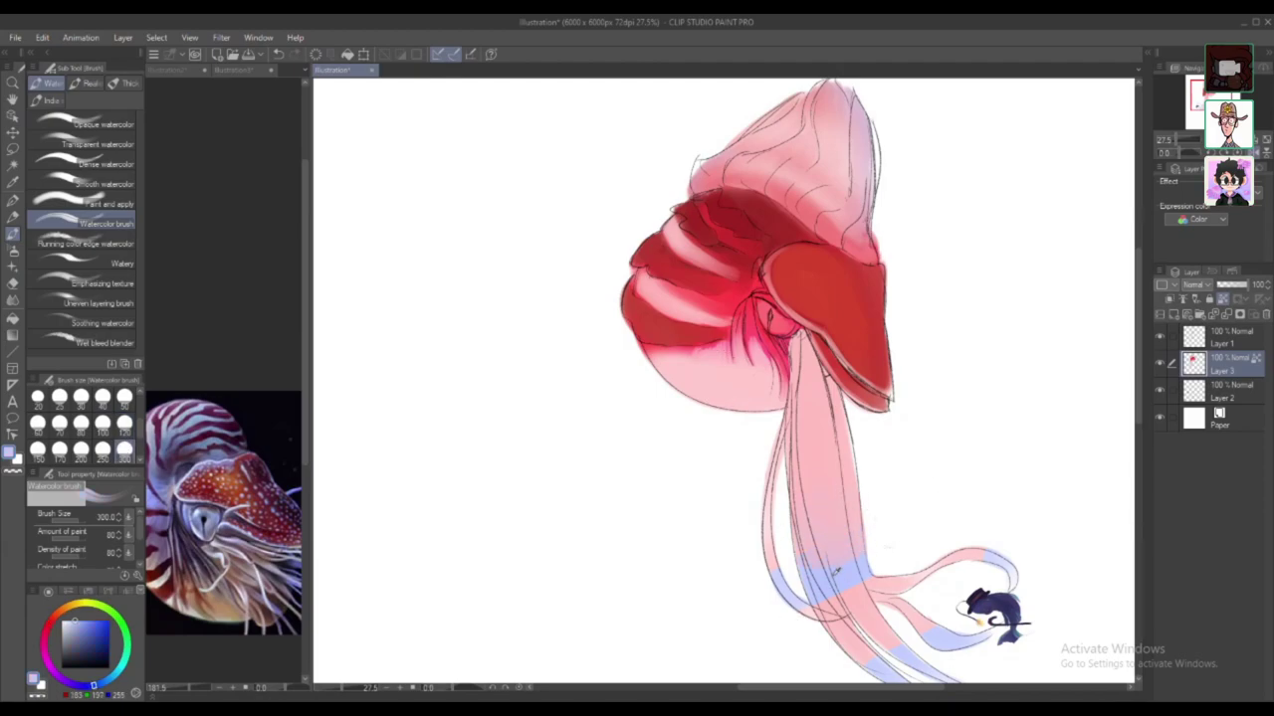
mouse_move(799, 548)
mouse_down()
mouse_move(817, 509)
mouse_move(781, 490)
mouse_move(829, 577)
mouse_move(806, 462)
mouse_move(856, 572)
mouse_move(844, 490)
mouse_move(780, 607)
mouse_move(764, 525)
mouse_move(786, 592)
mouse_move(921, 632)
mouse_move(912, 649)
mouse_move(865, 642)
mouse_move(912, 660)
mouse_move(854, 654)
mouse_move(834, 621)
mouse_move(921, 653)
mouse_move(949, 608)
mouse_move(985, 632)
mouse_move(943, 607)
mouse_move(990, 602)
mouse_up()
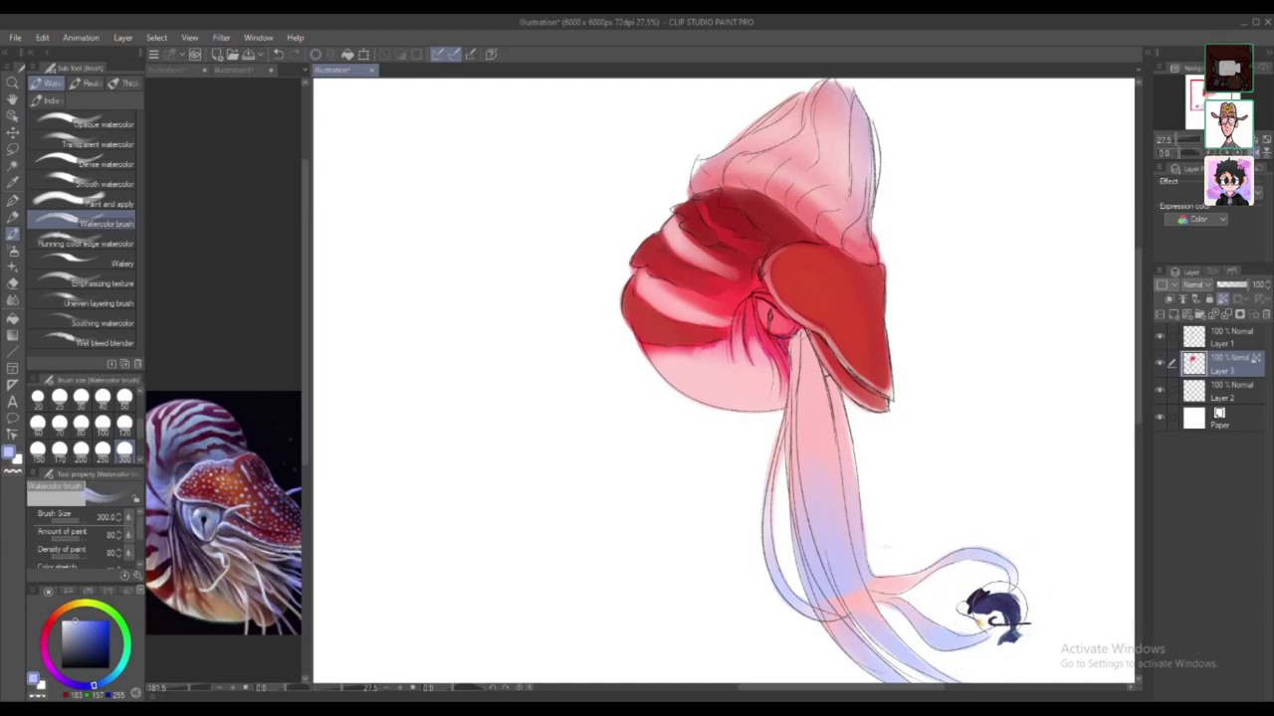
Step: Soften the tentacles' color transitions with pale pink, near-white pink and sampled lavender at brush size 120
alt+click(812, 409)
click(123, 397)
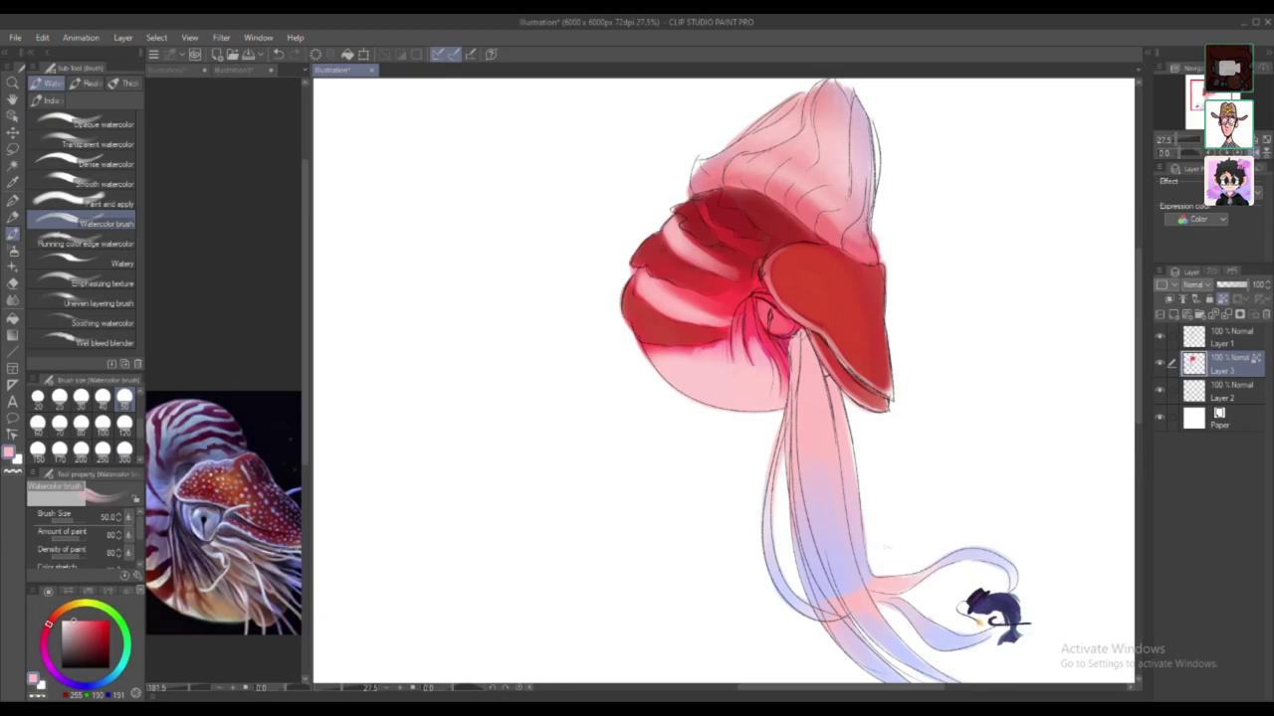
click(123, 423)
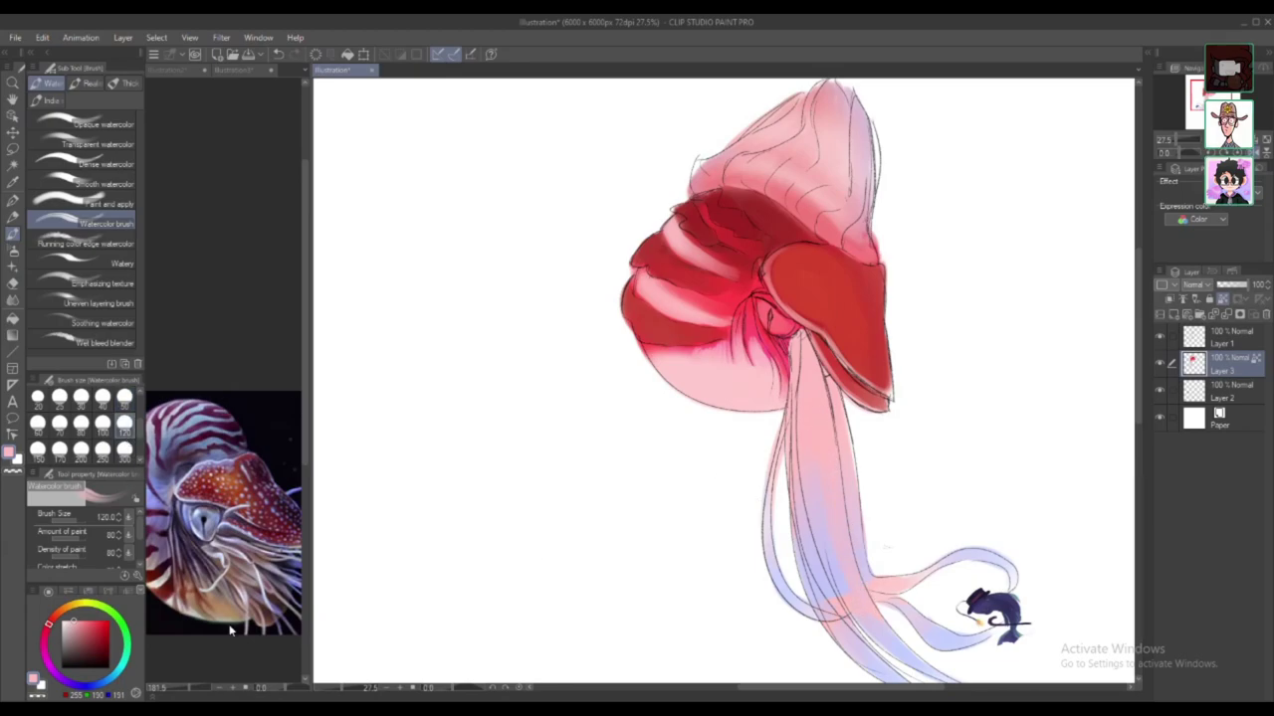
click(68, 613)
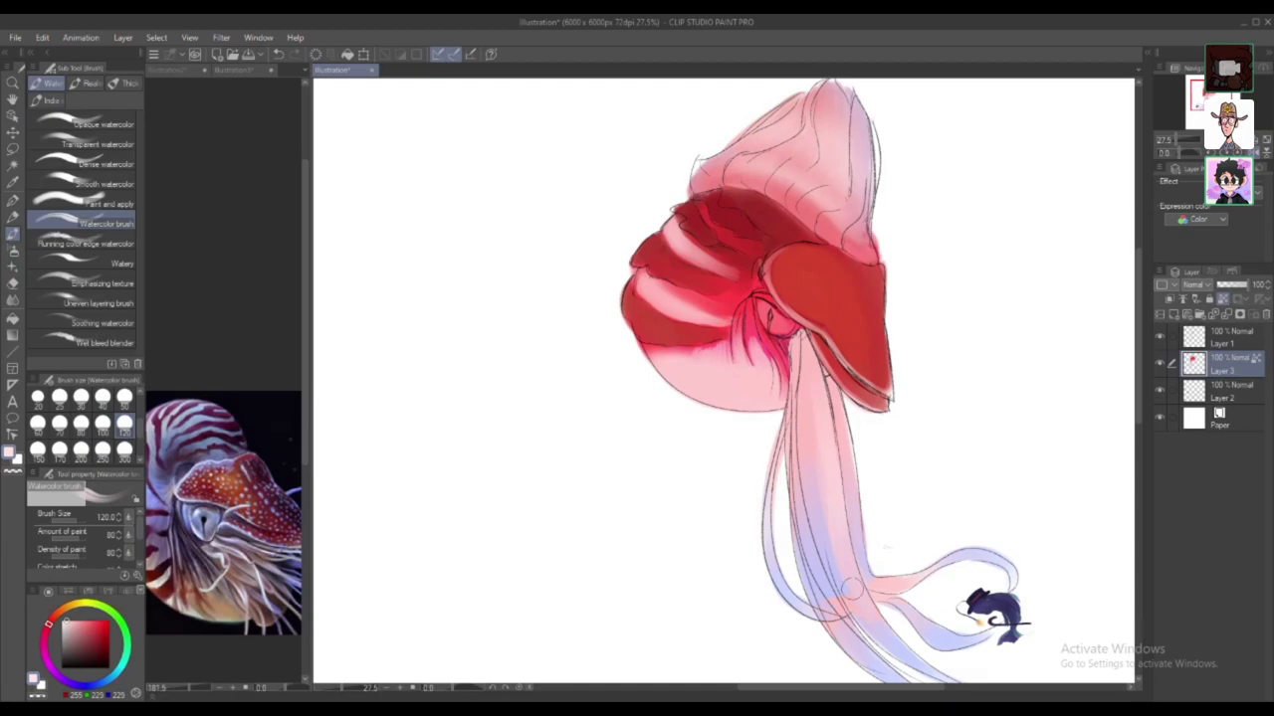
alt+click(884, 637)
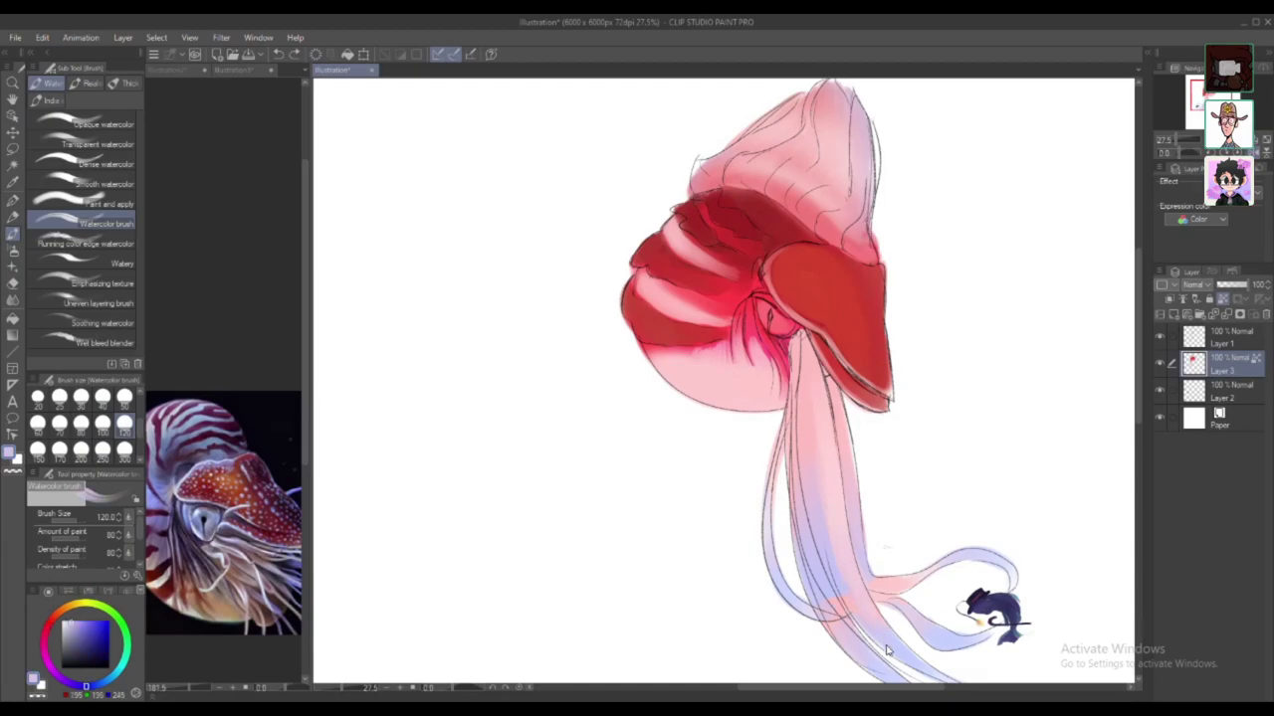
alt+click(808, 415)
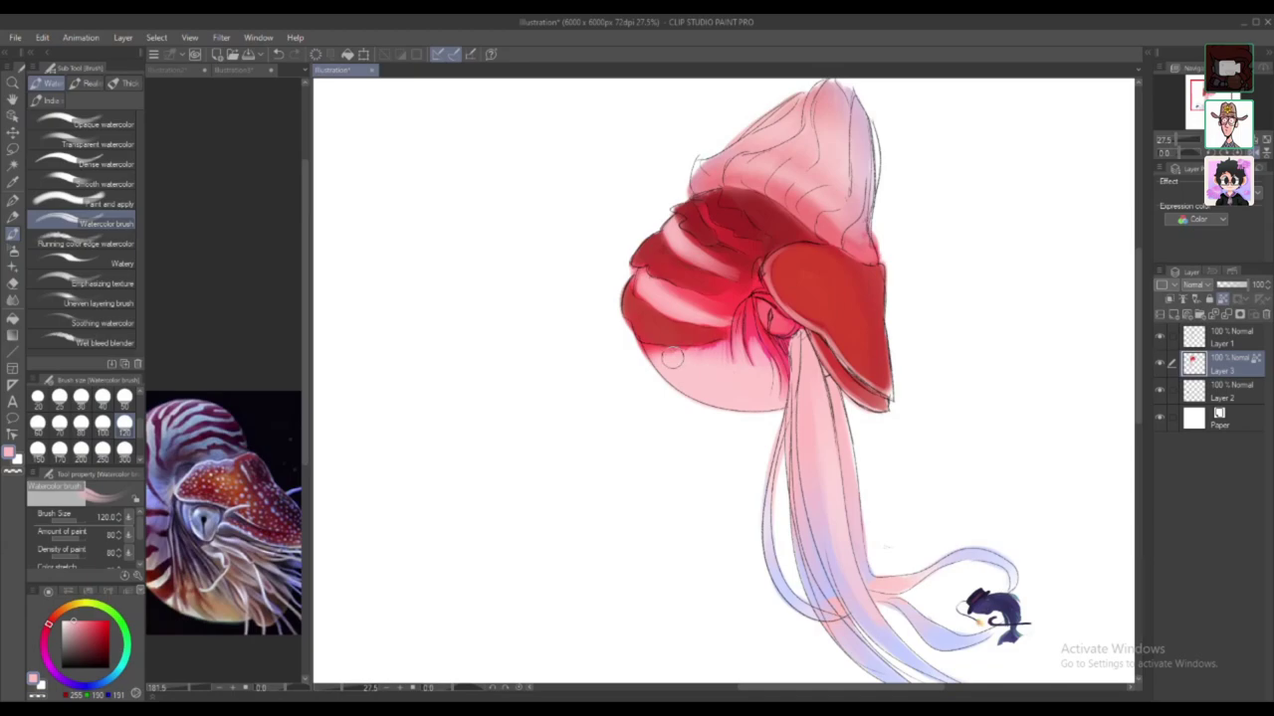
Step: Brighten the shell's lower red stripes with a coral lightened from the reference photo's hood red, at brush size 120
click(251, 498)
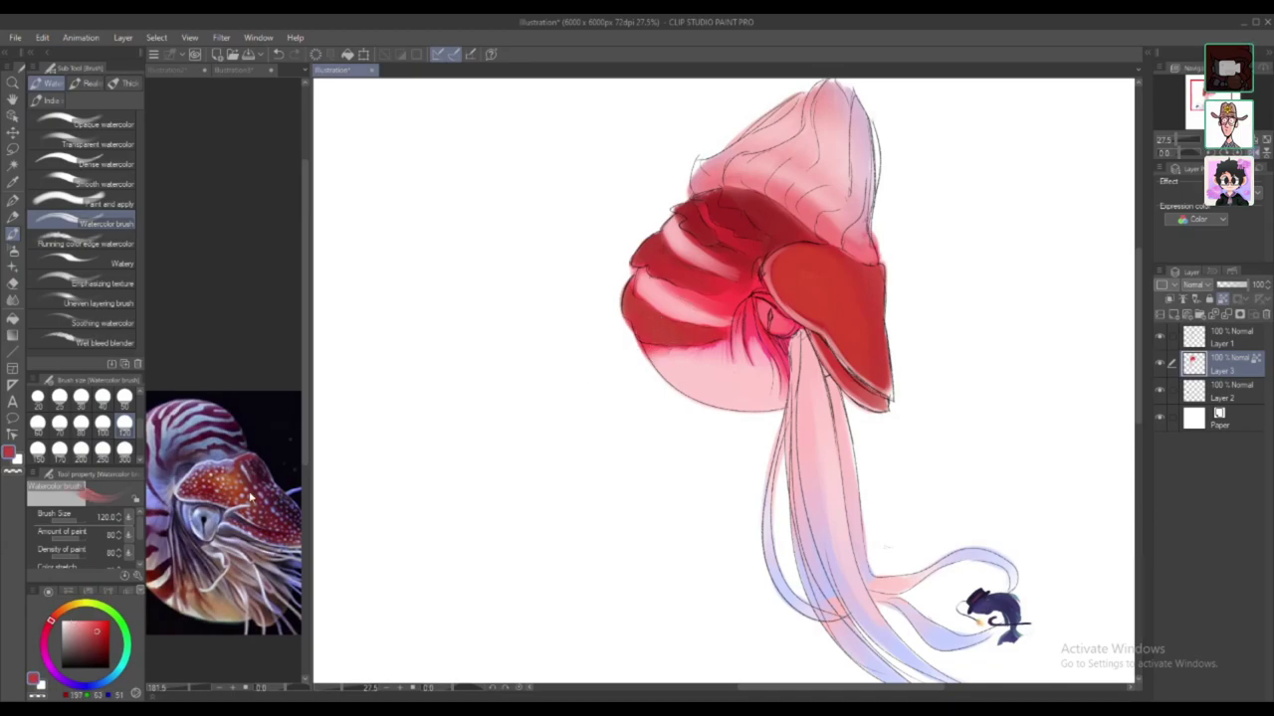
click(90, 622)
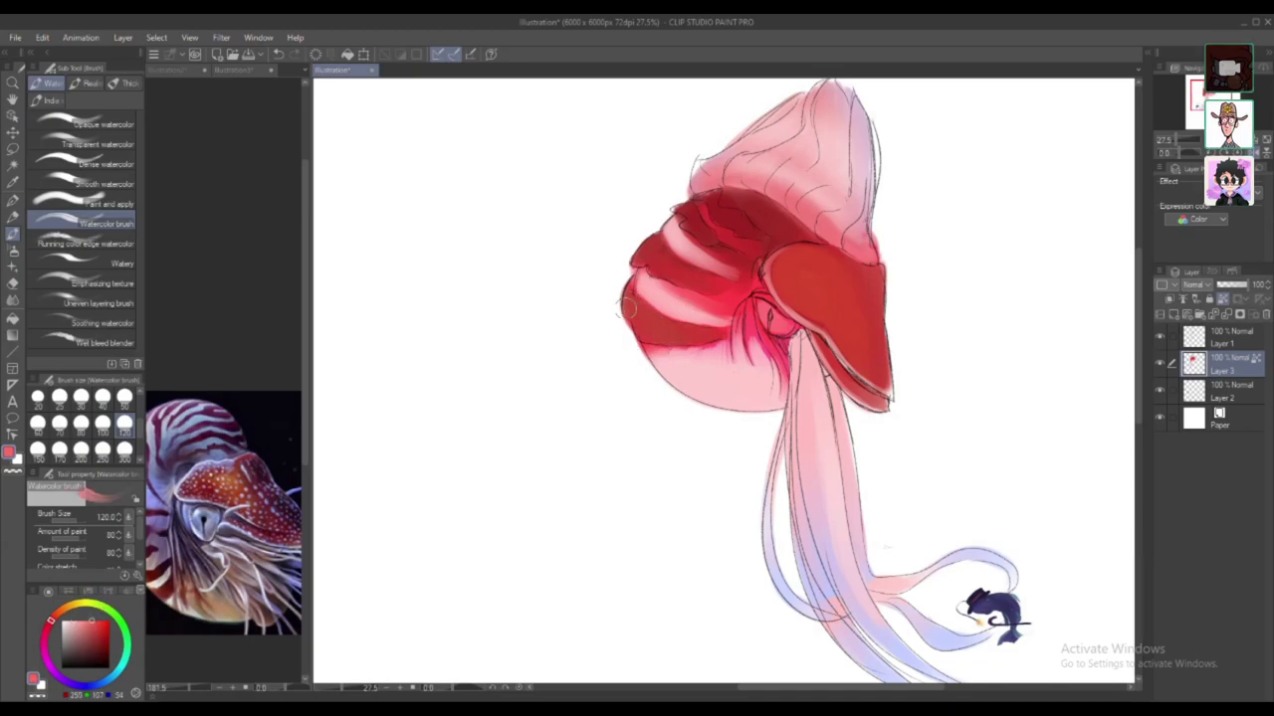
drag(627, 308, 672, 334)
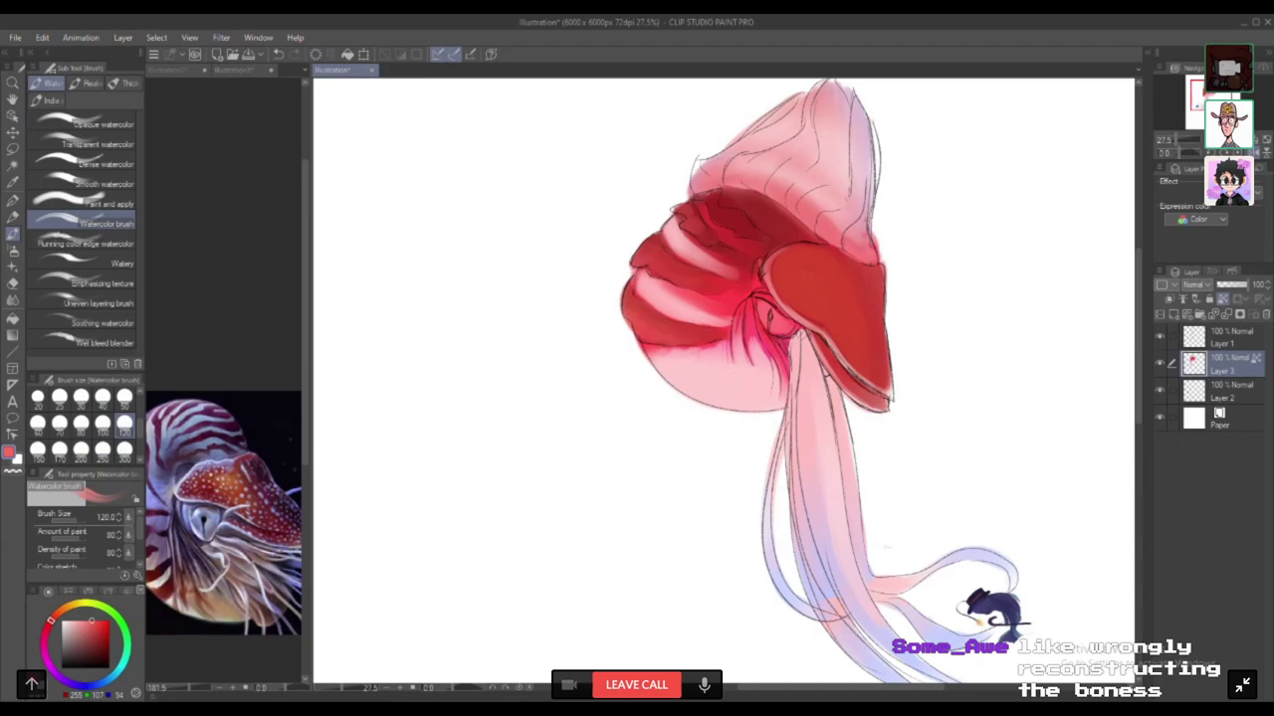
Step: Leave the full-screen call in Discord to view the woolly rhinoceros picture enlarged, and return to the full-screen drawing stream
key(Escape)
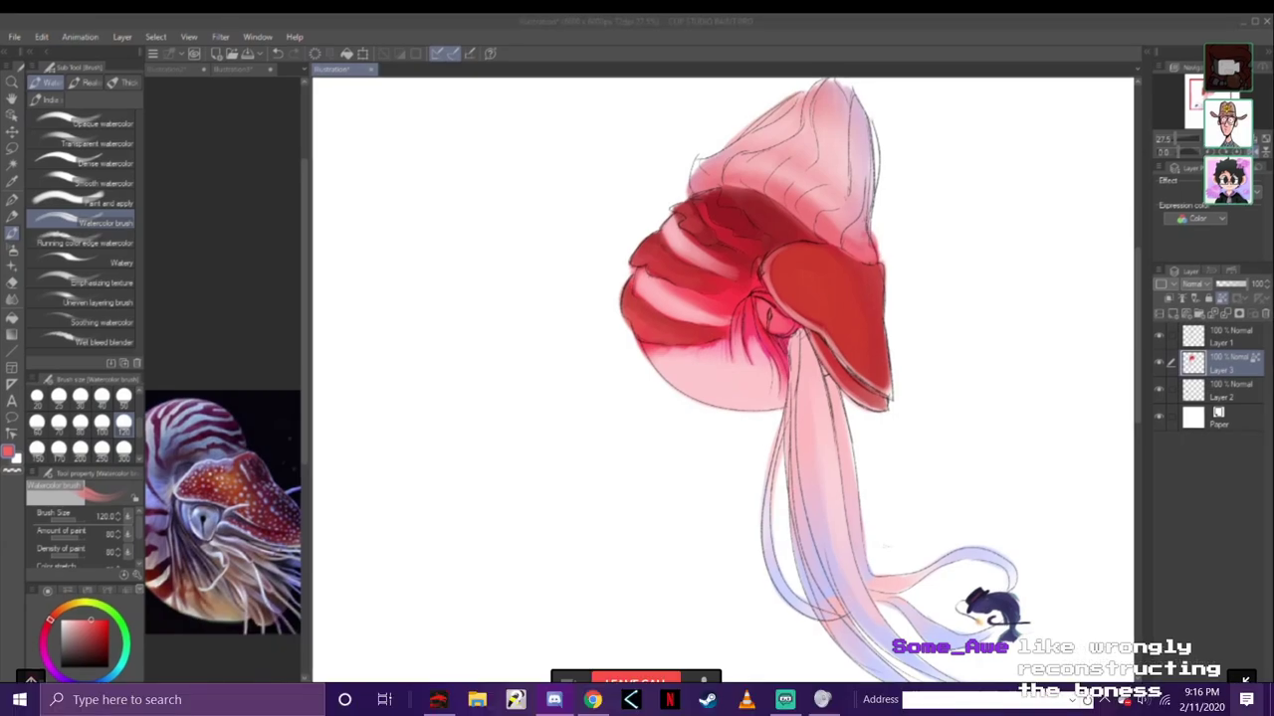
key(Escape)
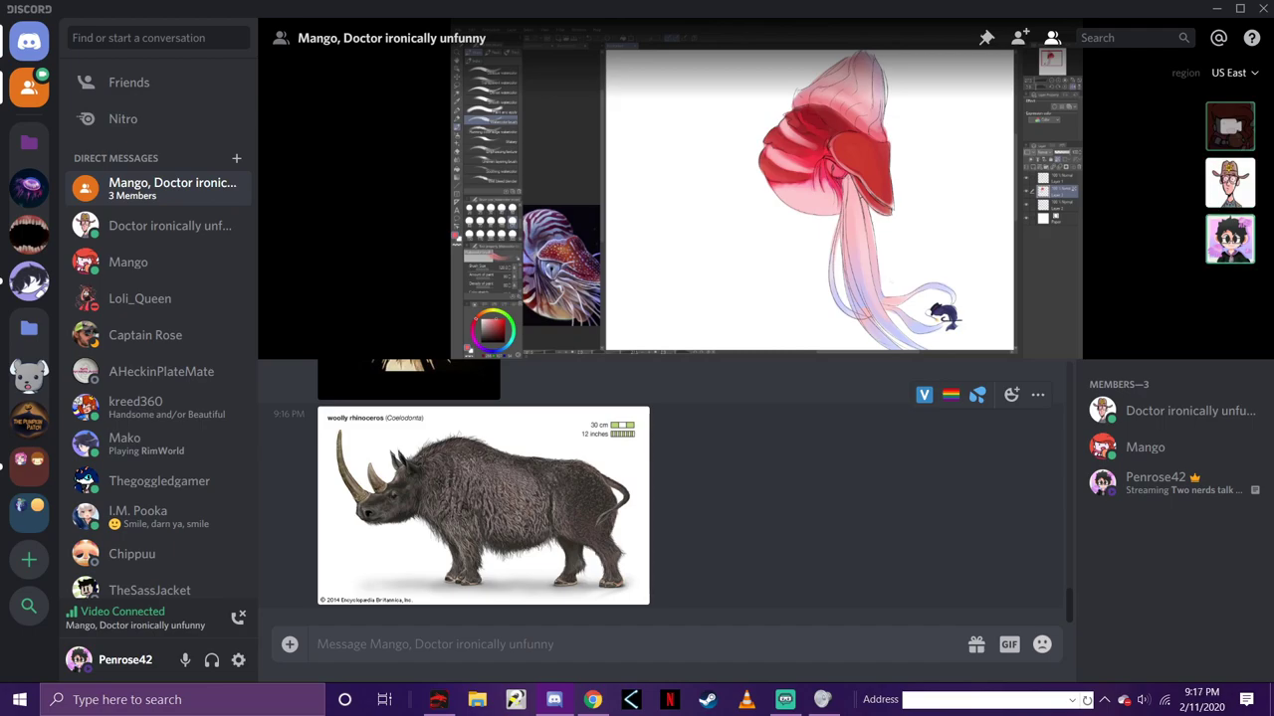
click(484, 505)
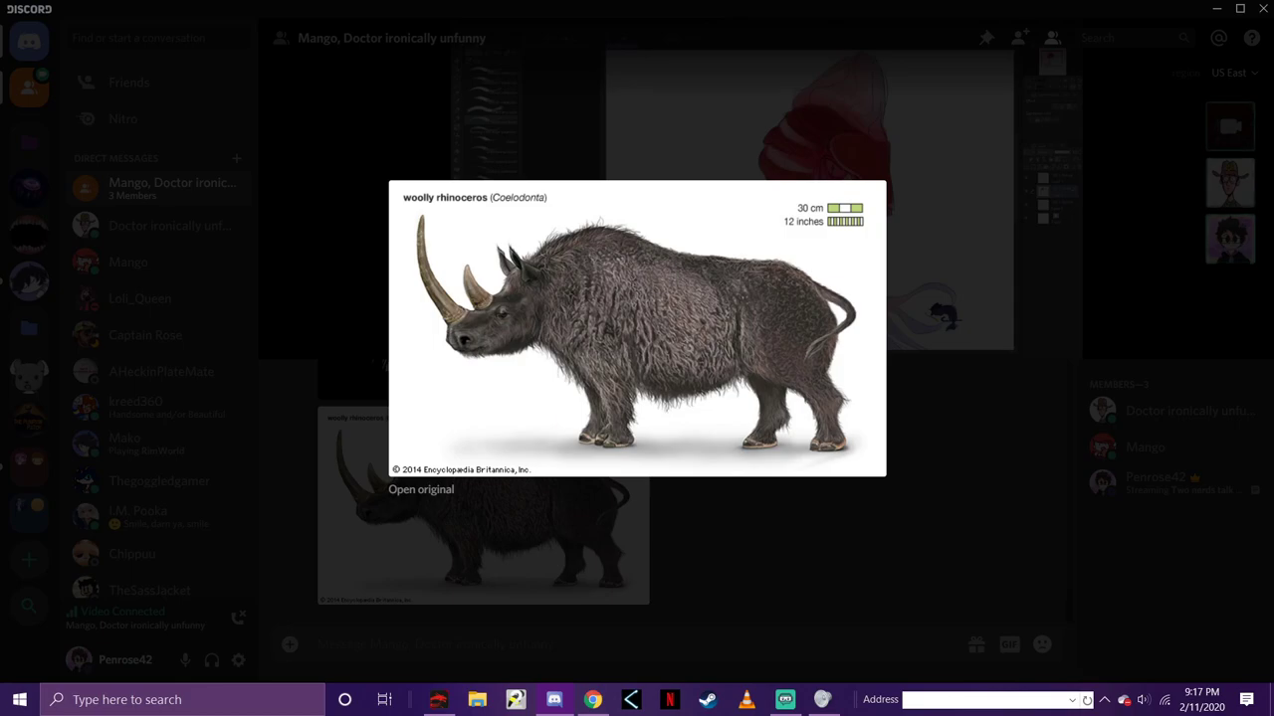
key(Escape)
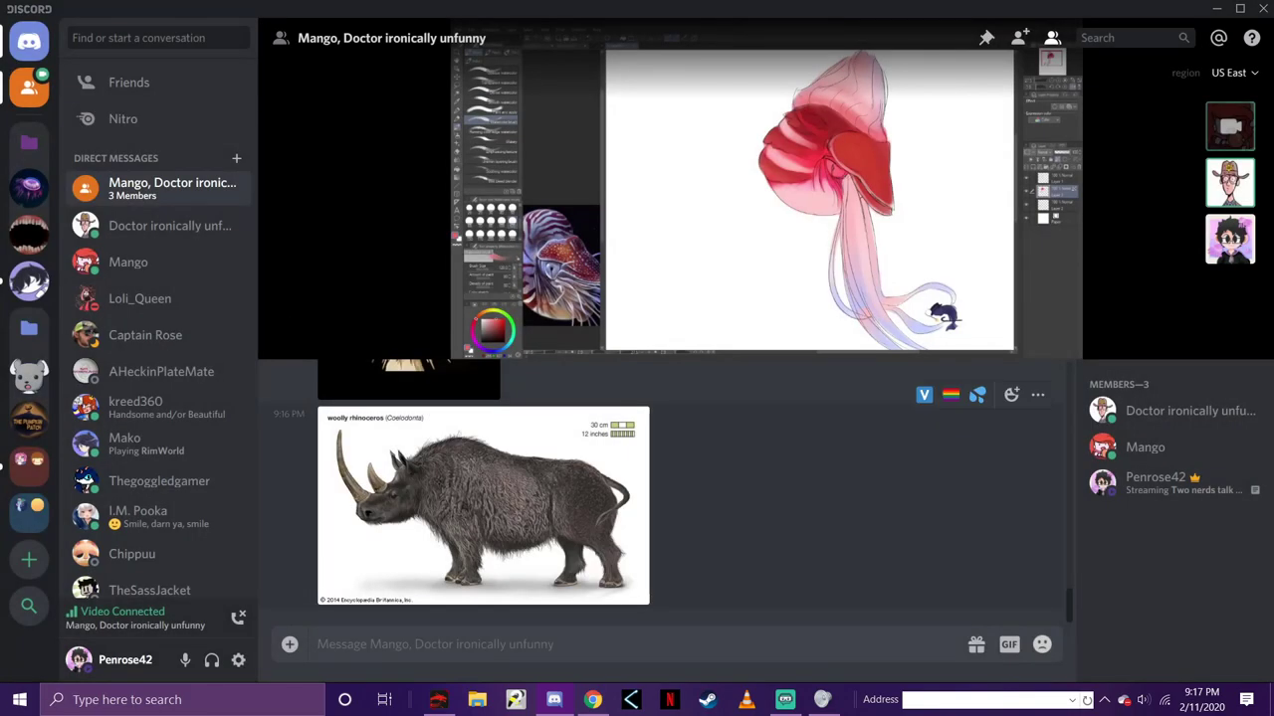
click(484, 505)
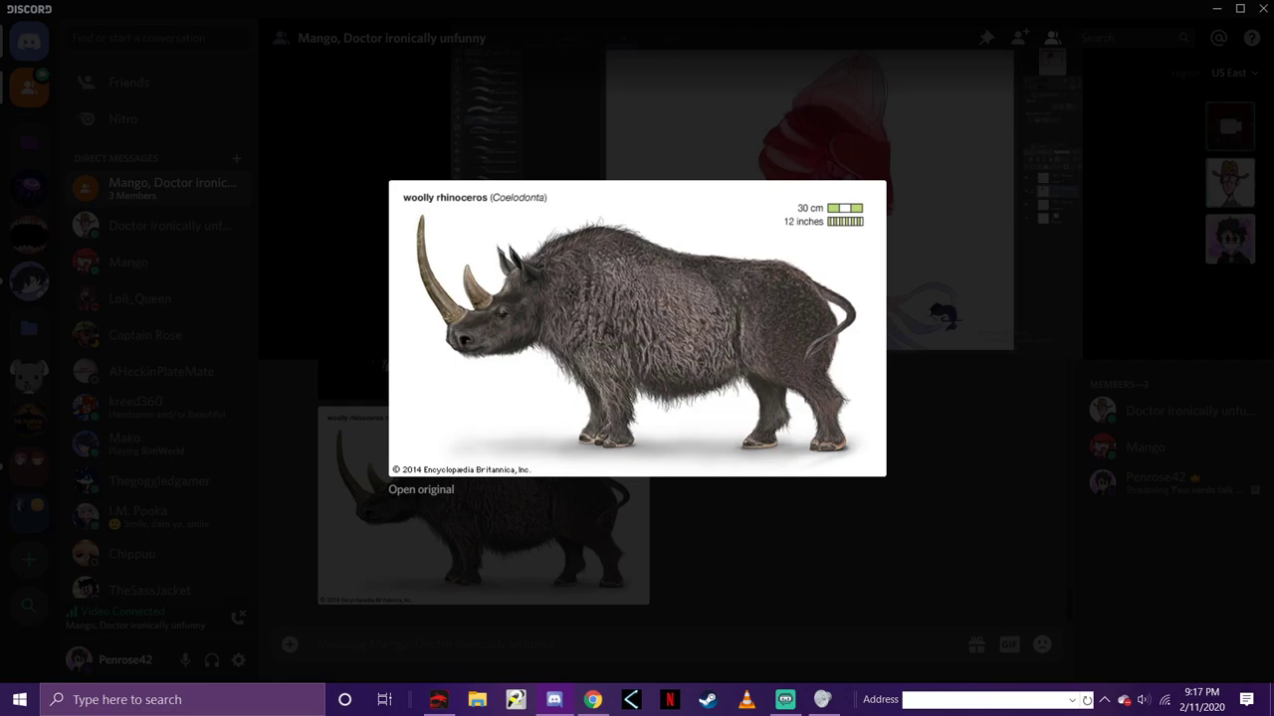
click(956, 438)
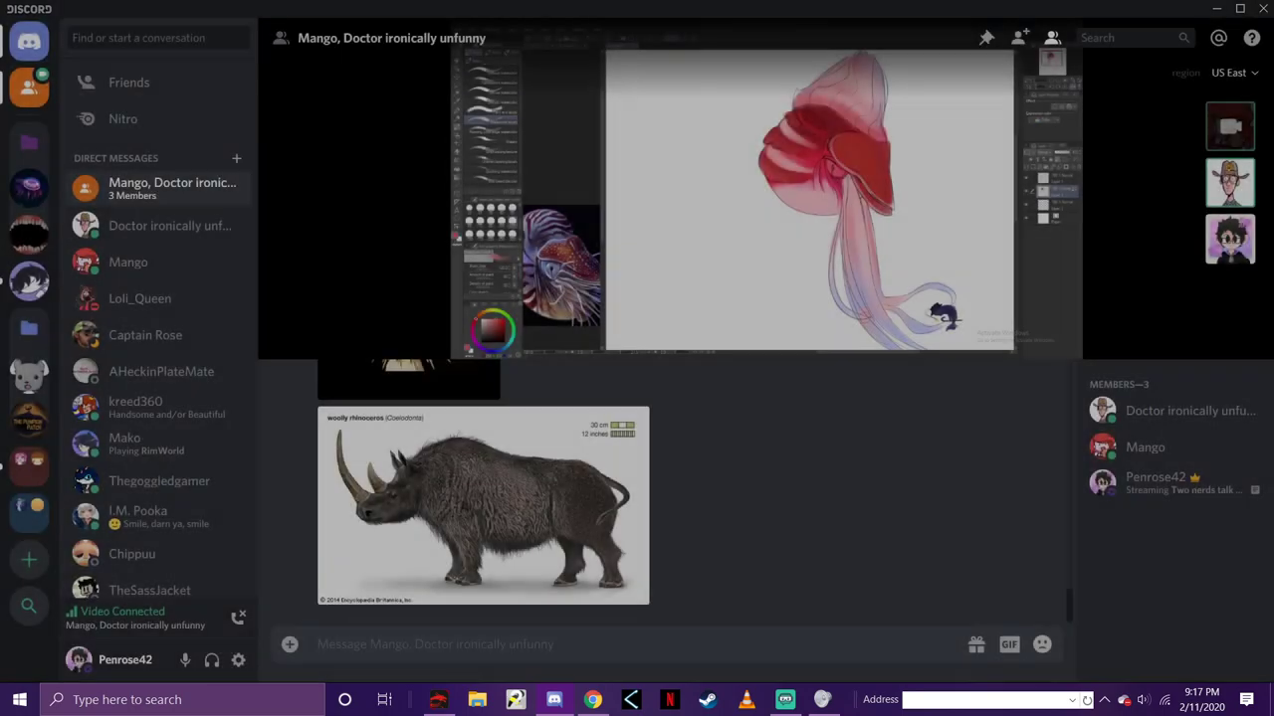
click(1244, 328)
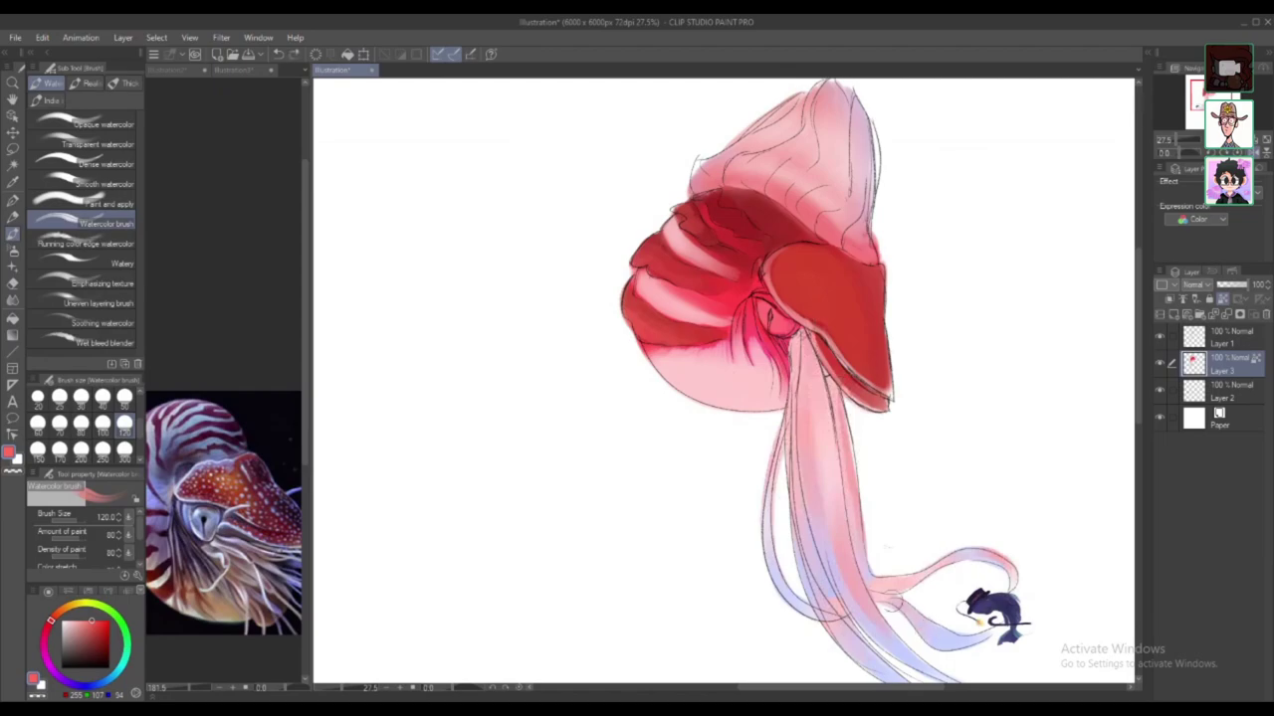
Step: Blend pink sampled from the tentacles into the ones near the fish, and undo a trial stroke on the shell top's lower edge
alt+click(906, 587)
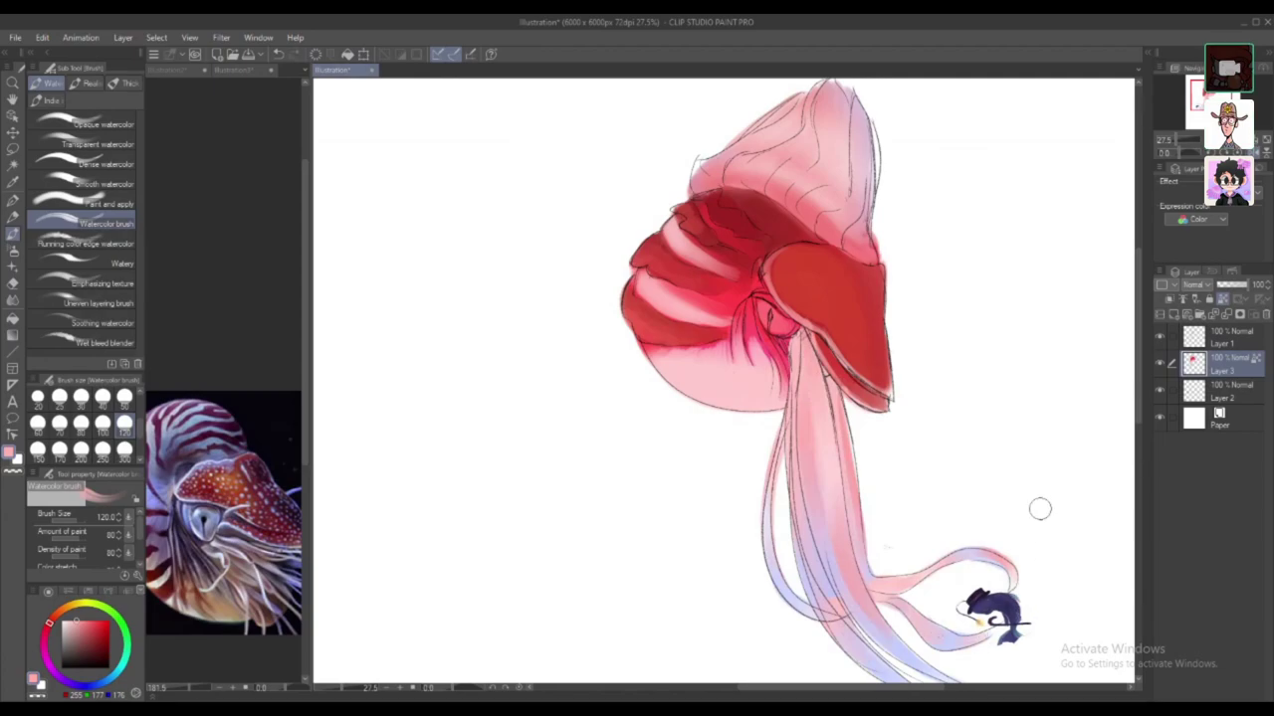
alt+click(839, 230)
drag(813, 207, 814, 224)
key(ctrl+z)
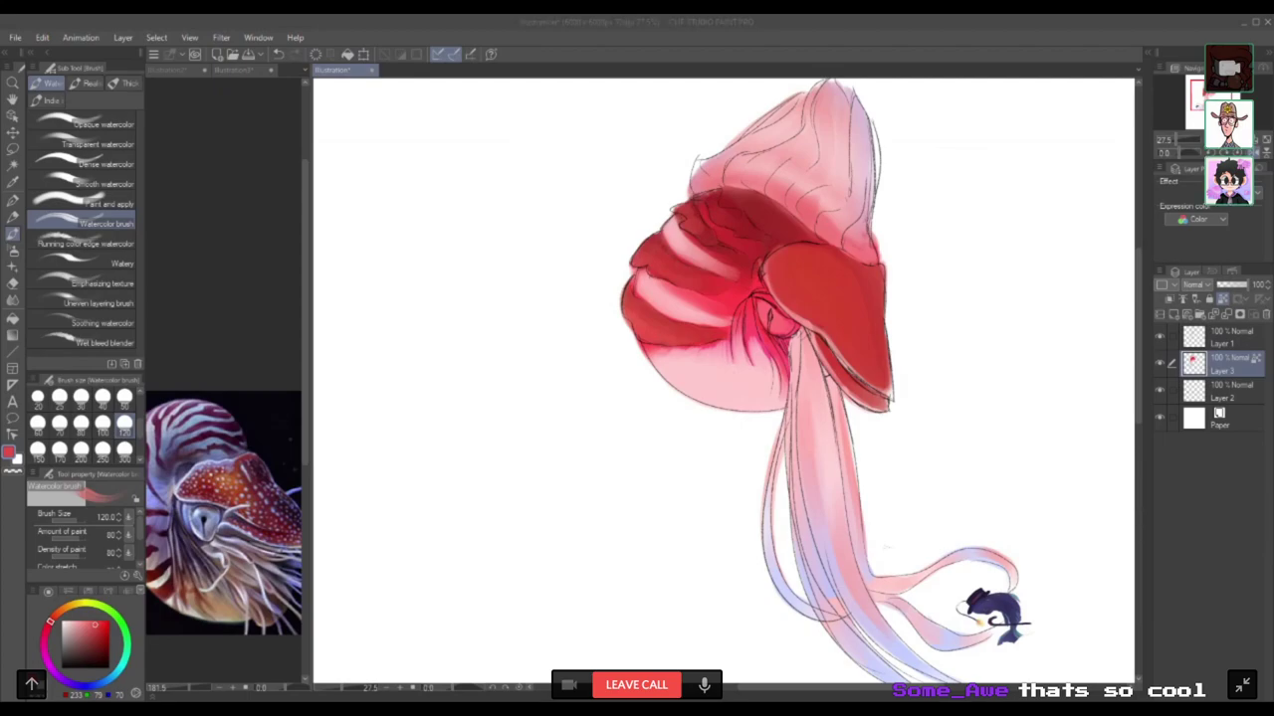
Step: Leave the full-screen call again to view the horned rhinoceros skull photo enlarged in the chat, and return to the full-screen drawing stream
click(1242, 685)
key(Escape)
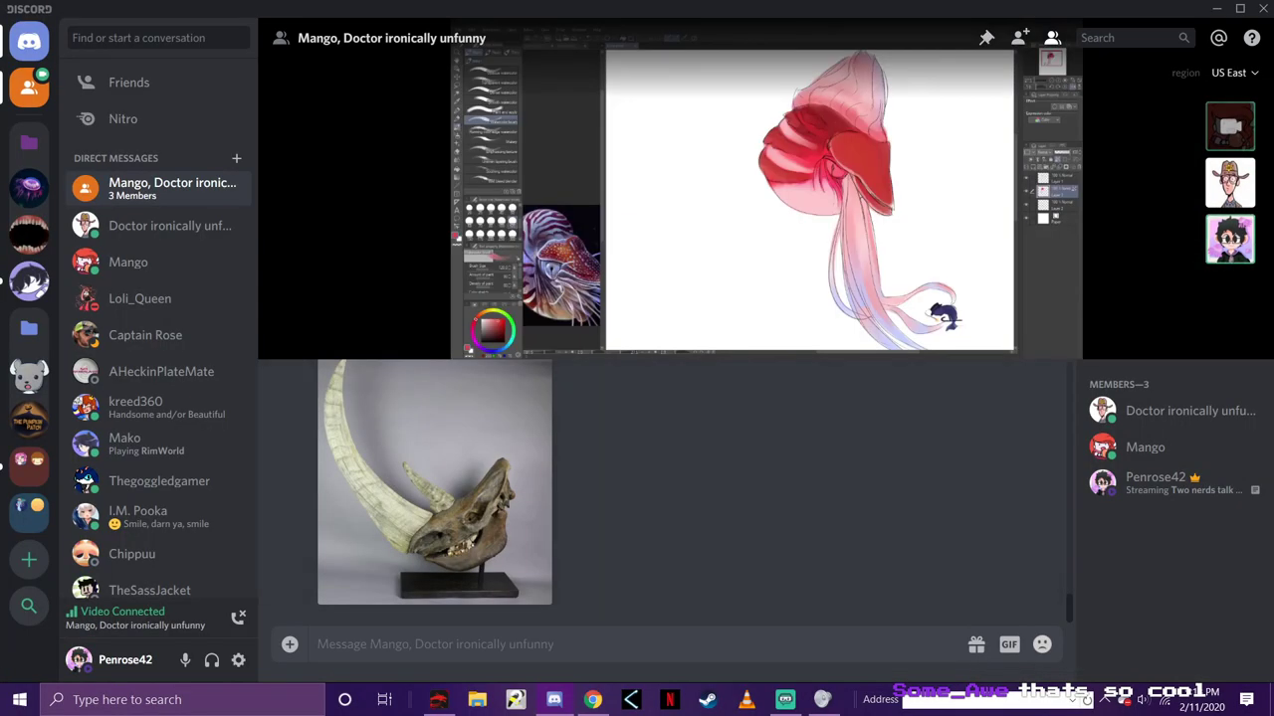
scroll(667, 493, up, 3)
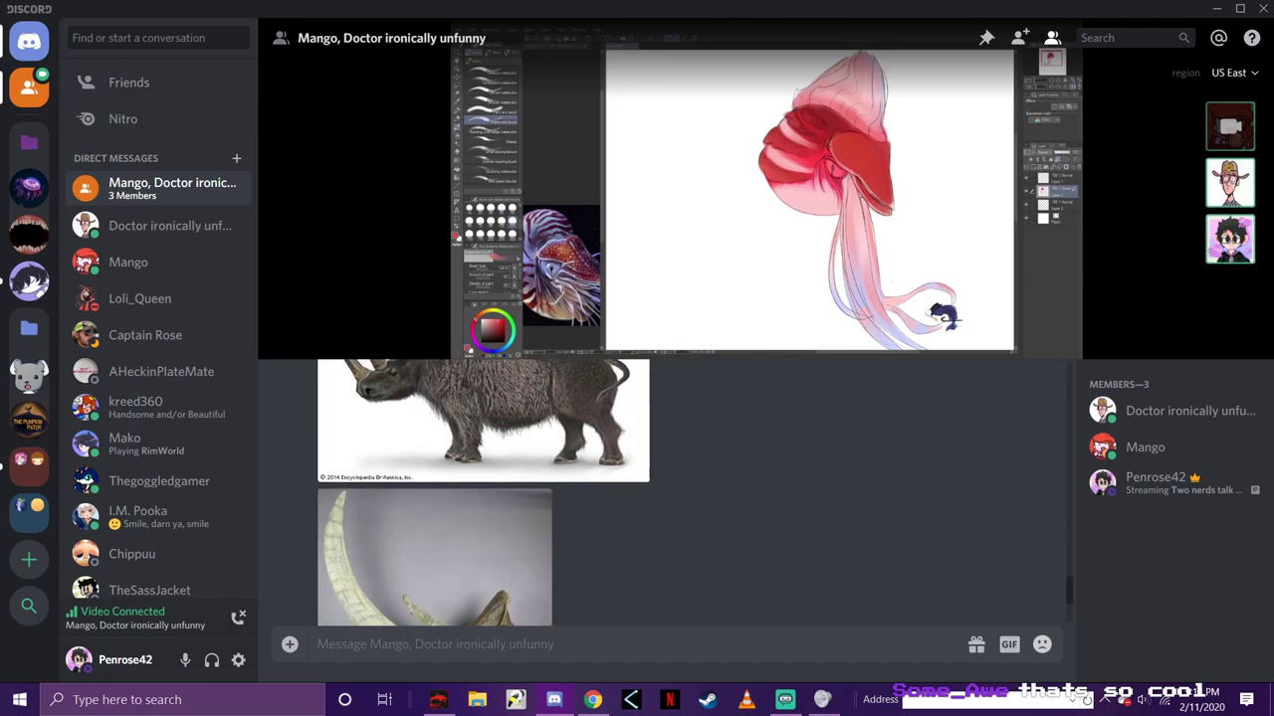
scroll(667, 492, down, 3)
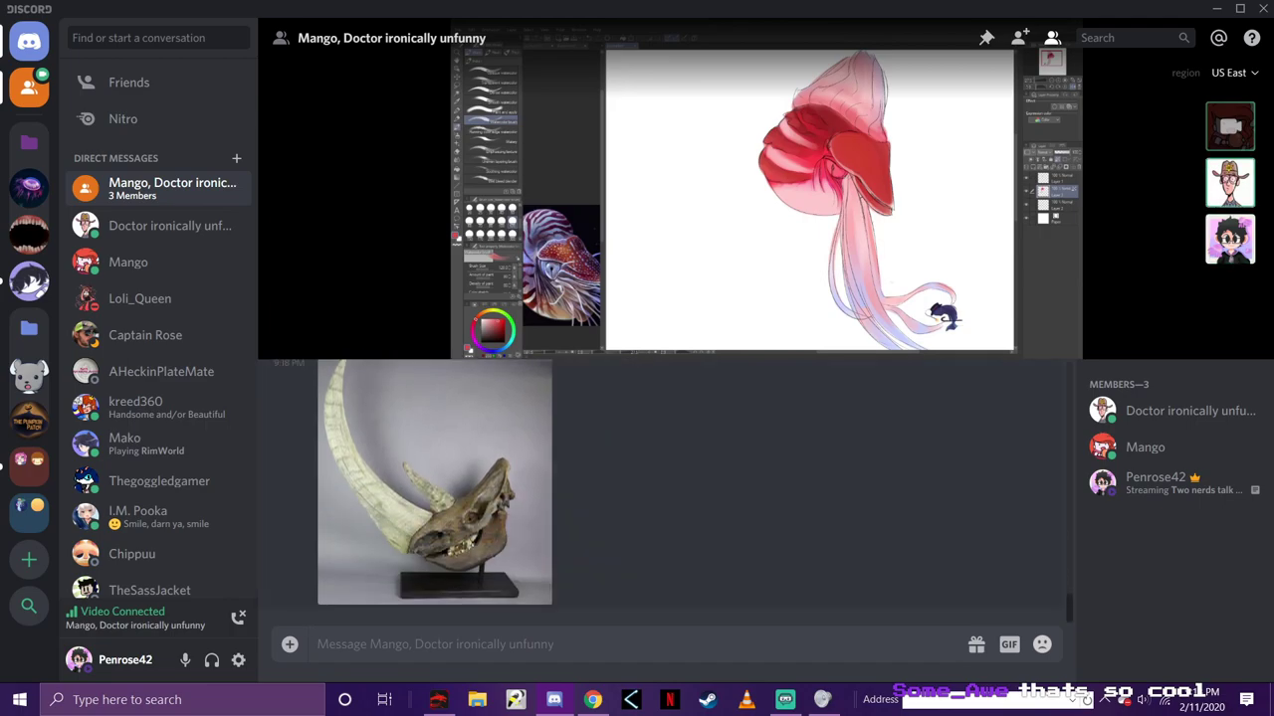
click(435, 482)
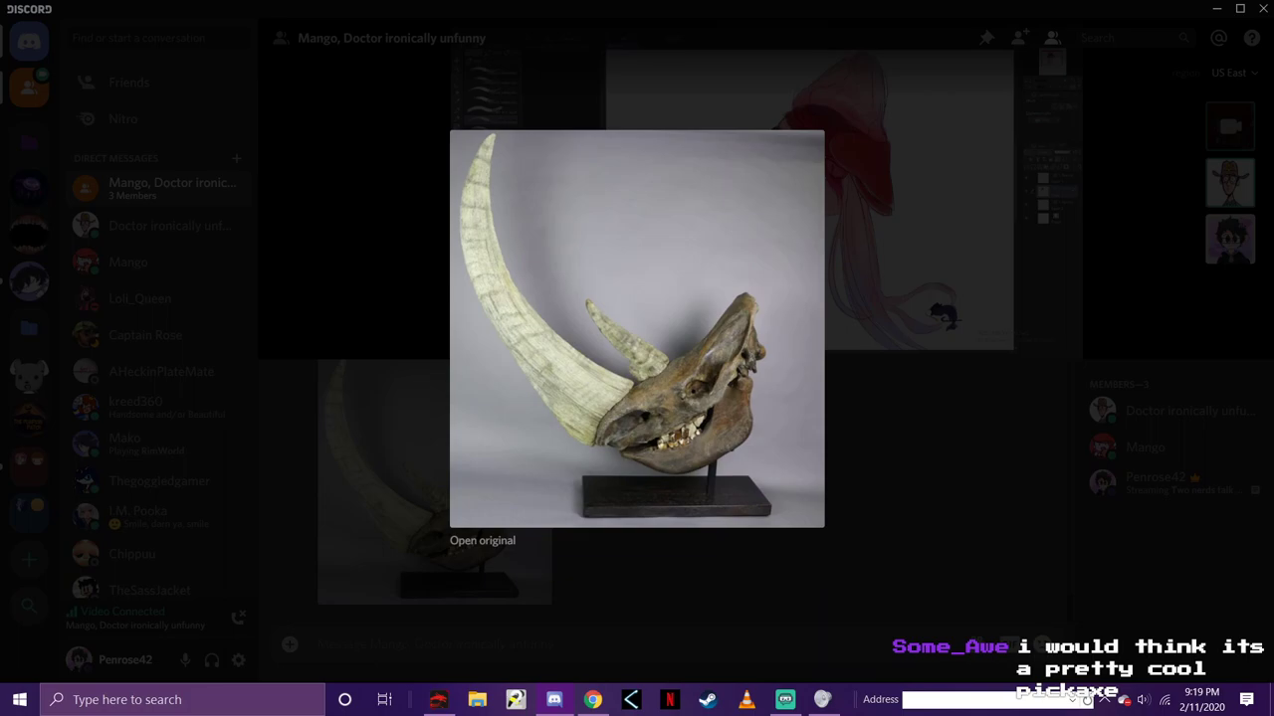
key(Escape)
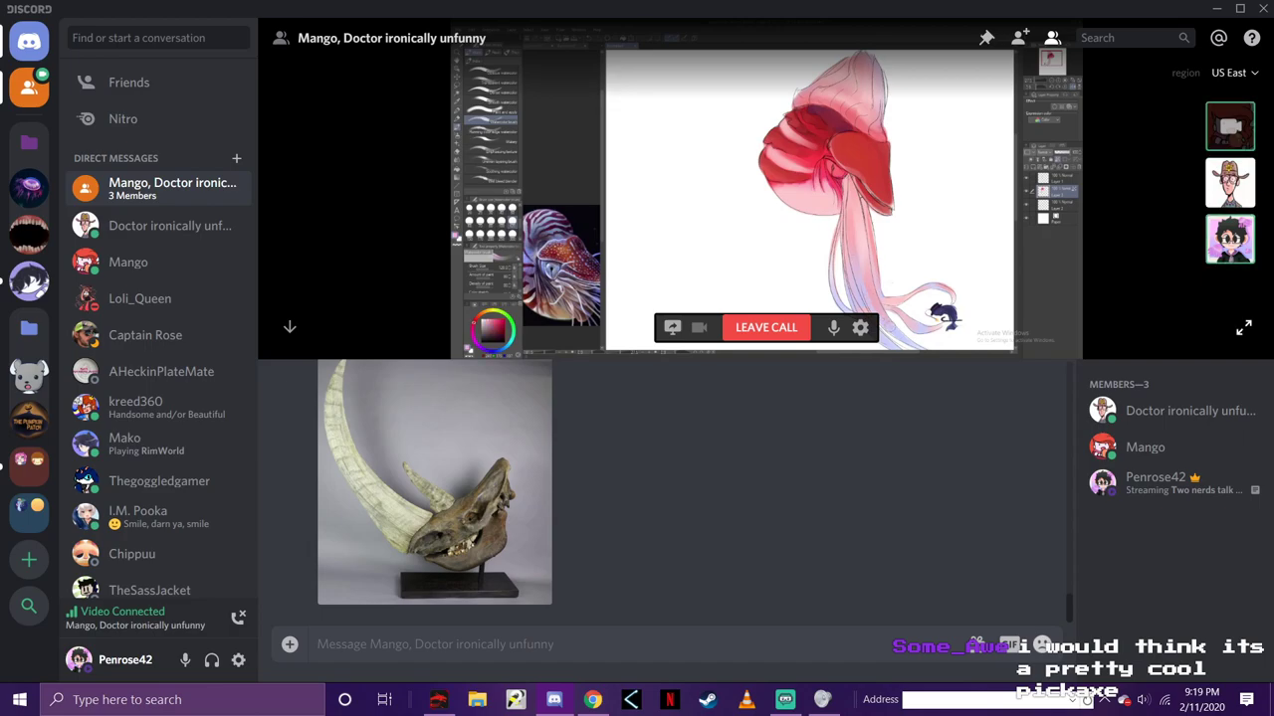
click(1243, 328)
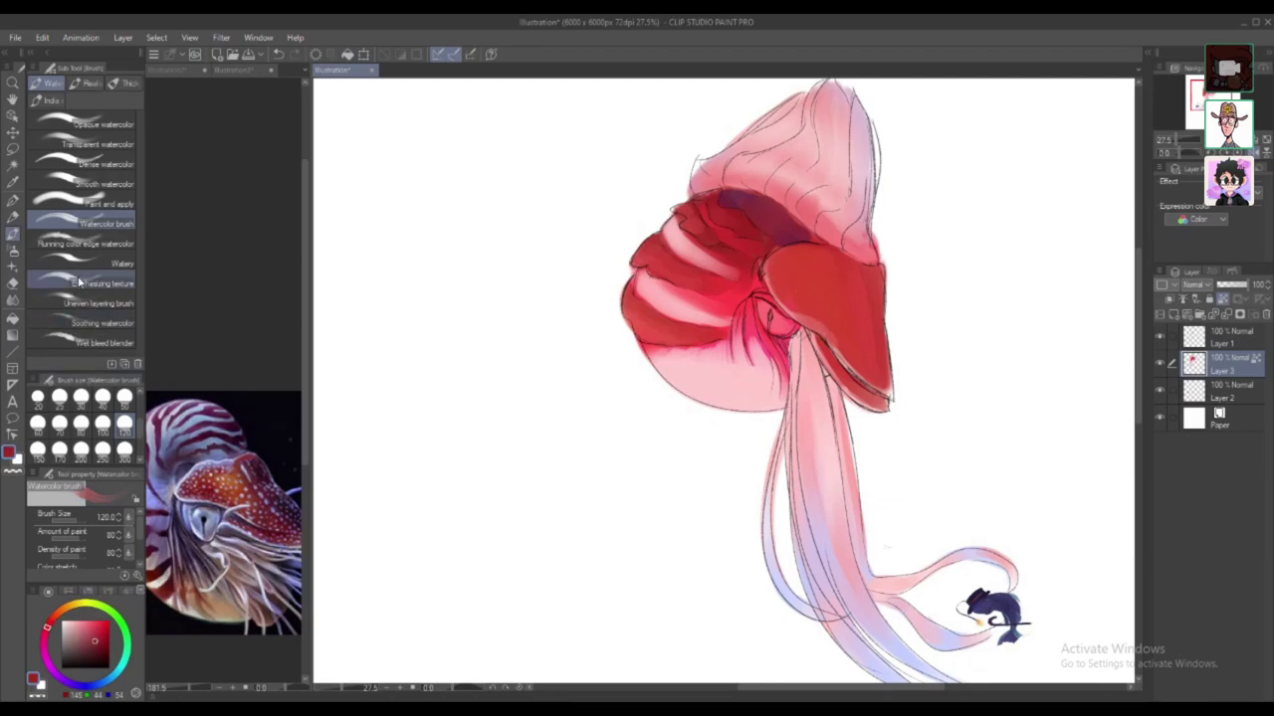
Step: Paint the nautilus's vertical slit pupil in very dark maroon with the Watercolor brush at size 40
click(102, 396)
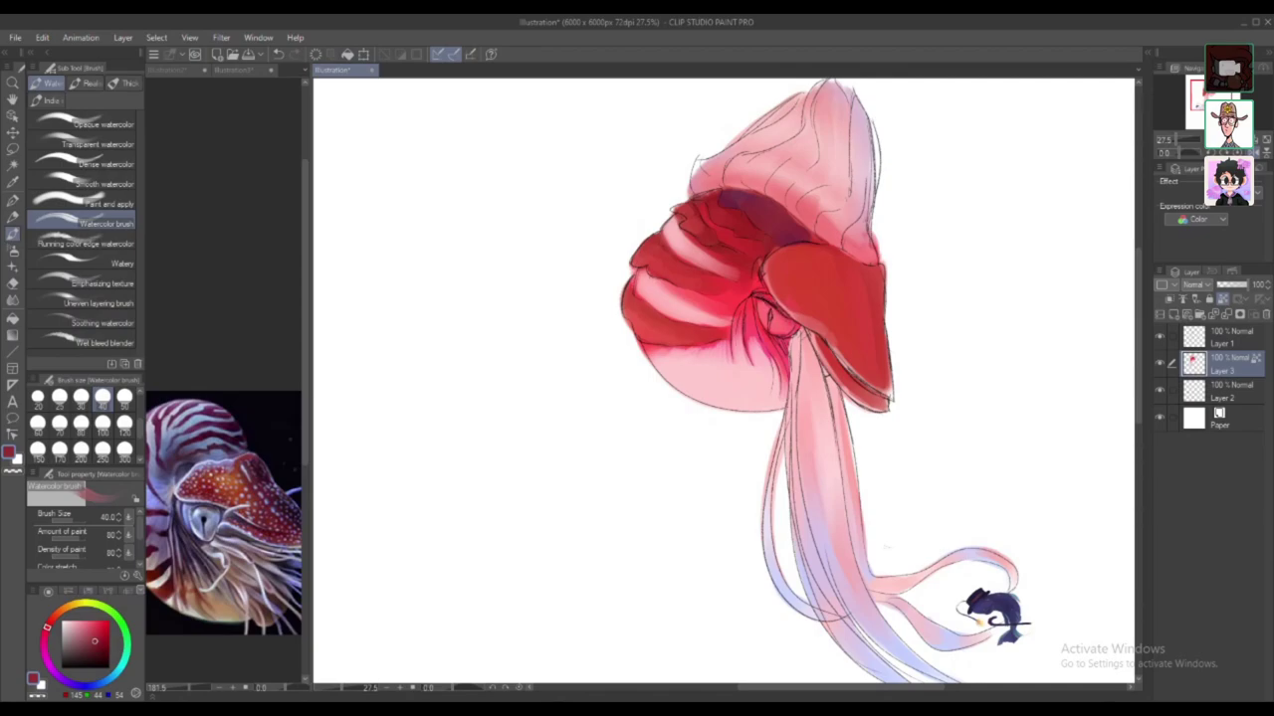
alt+click(830, 401)
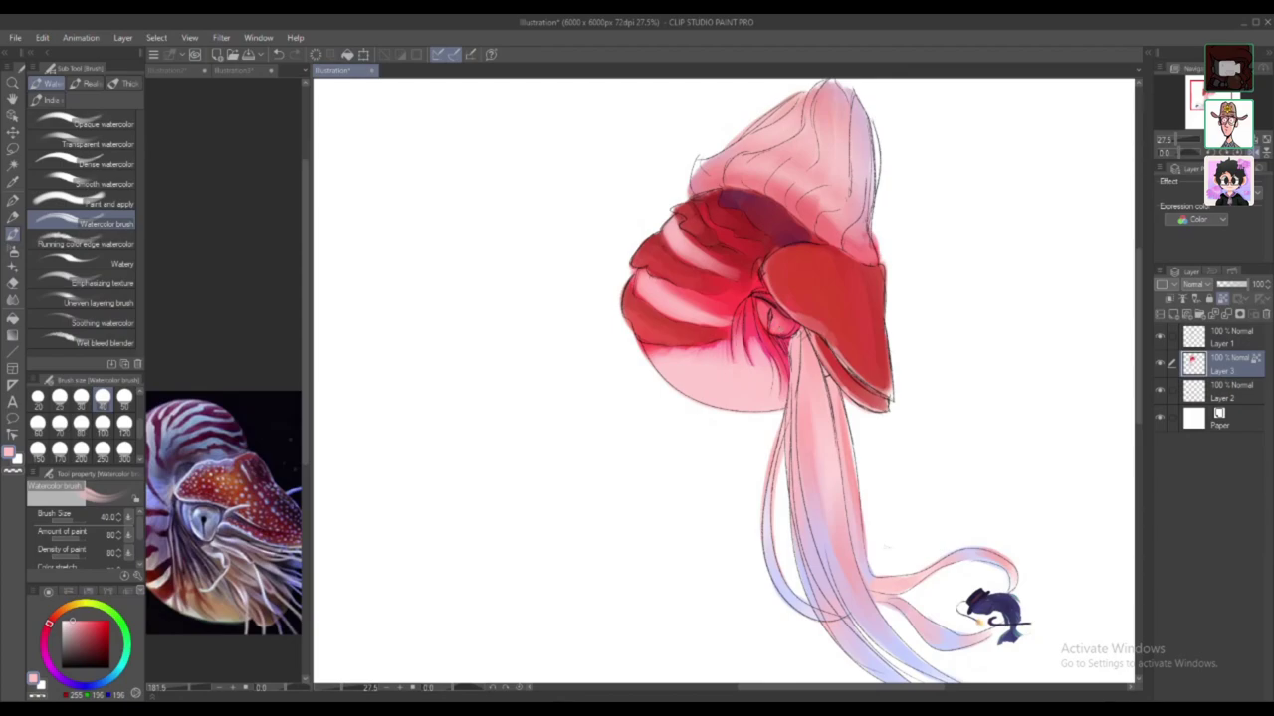
click(152, 615)
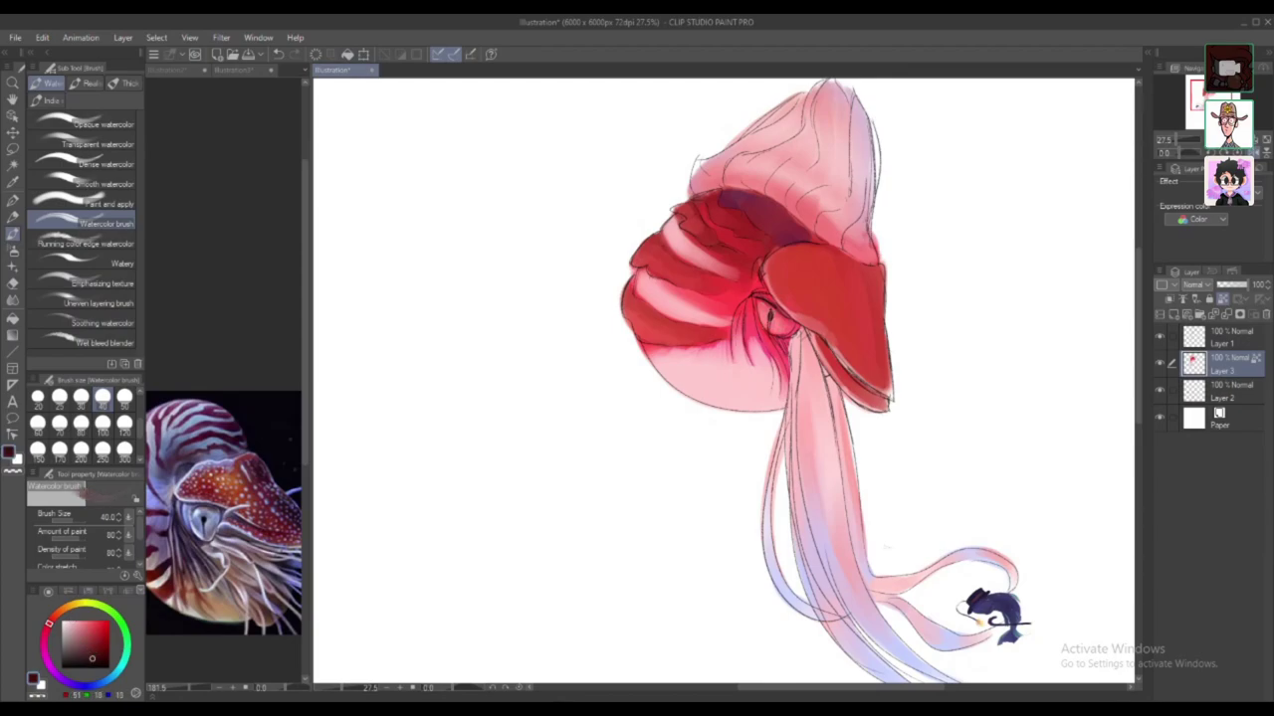
drag(770, 311, 770, 330)
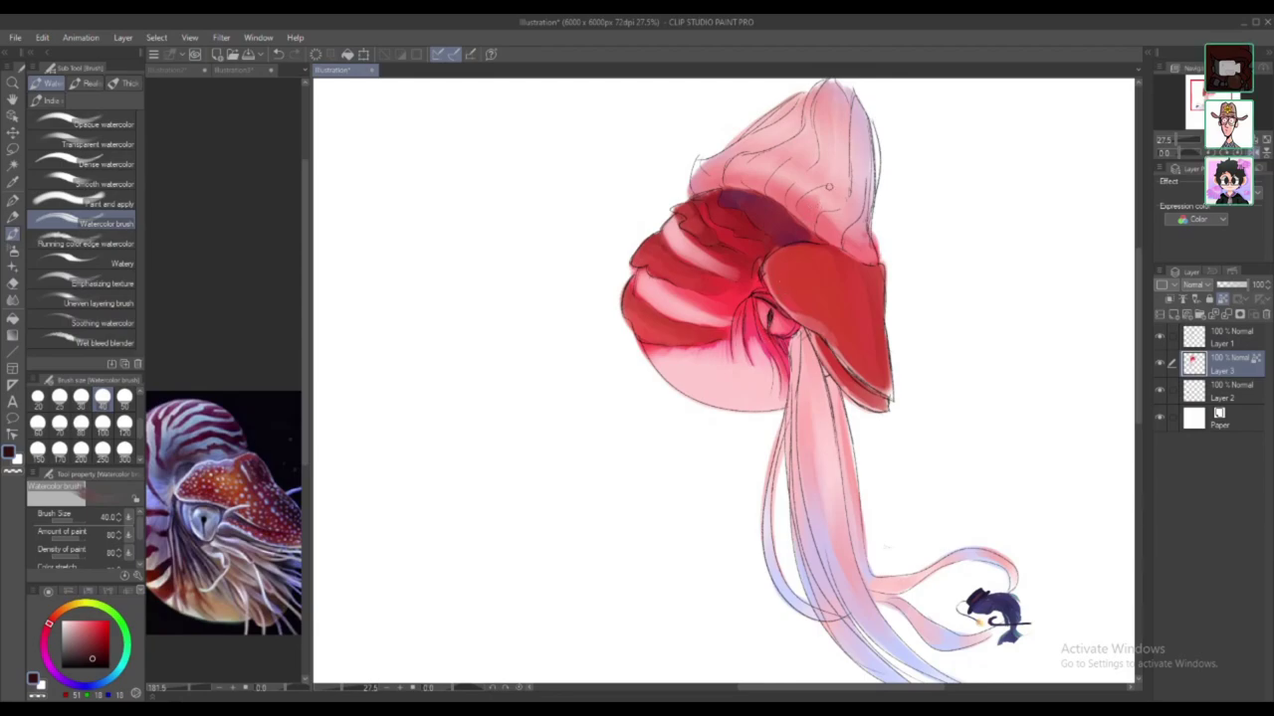
Step: Sample the pink from the shell top and set the Watercolor brush size to 100
alt+click(830, 179)
click(102, 423)
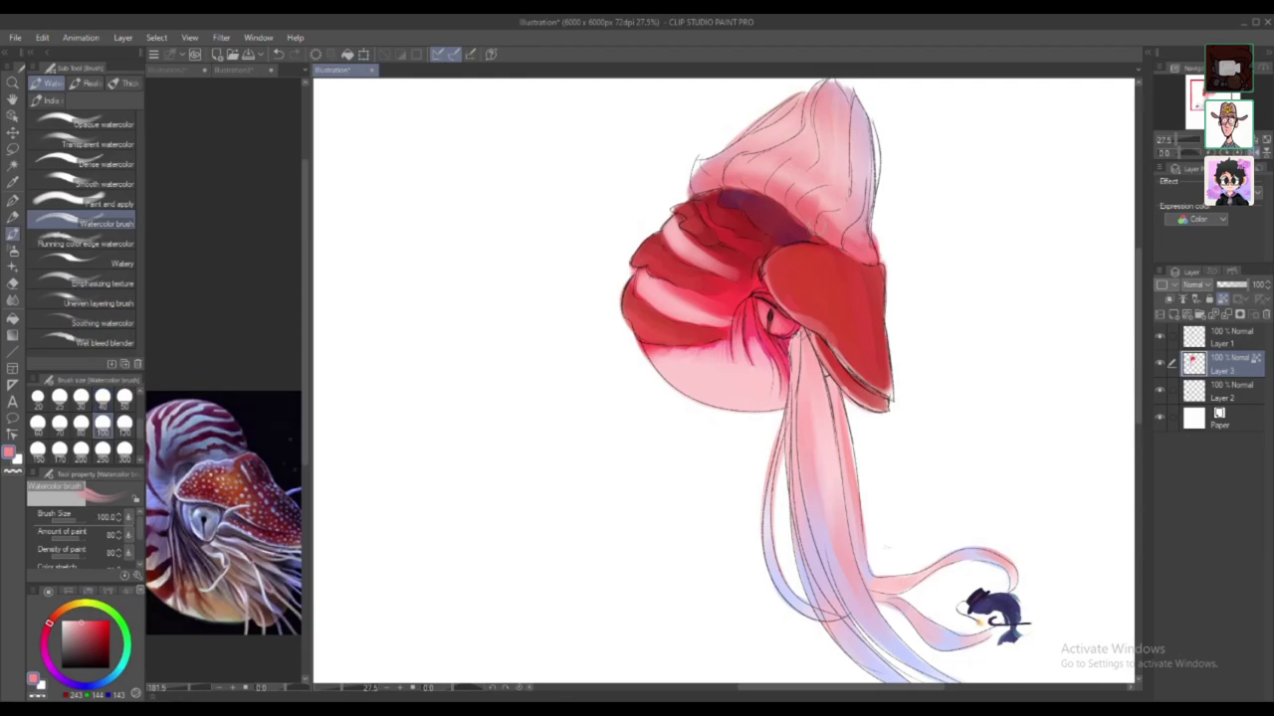